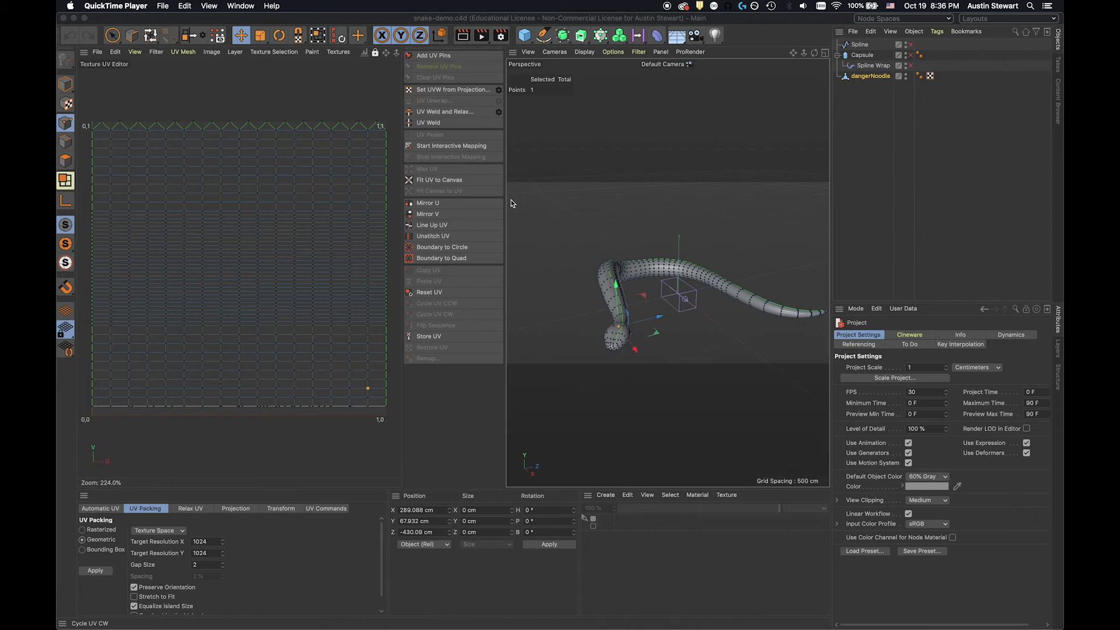
Return to model mode and change the workspace from the UV Edit layout to the Model layout
left_click(67, 89)
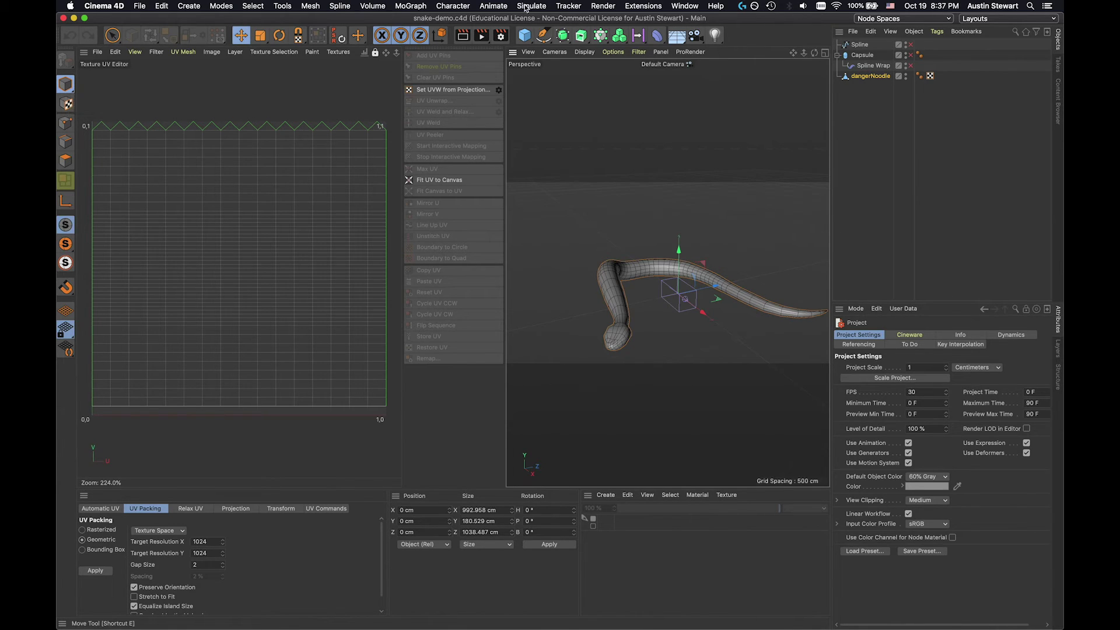
left_click(1003, 20)
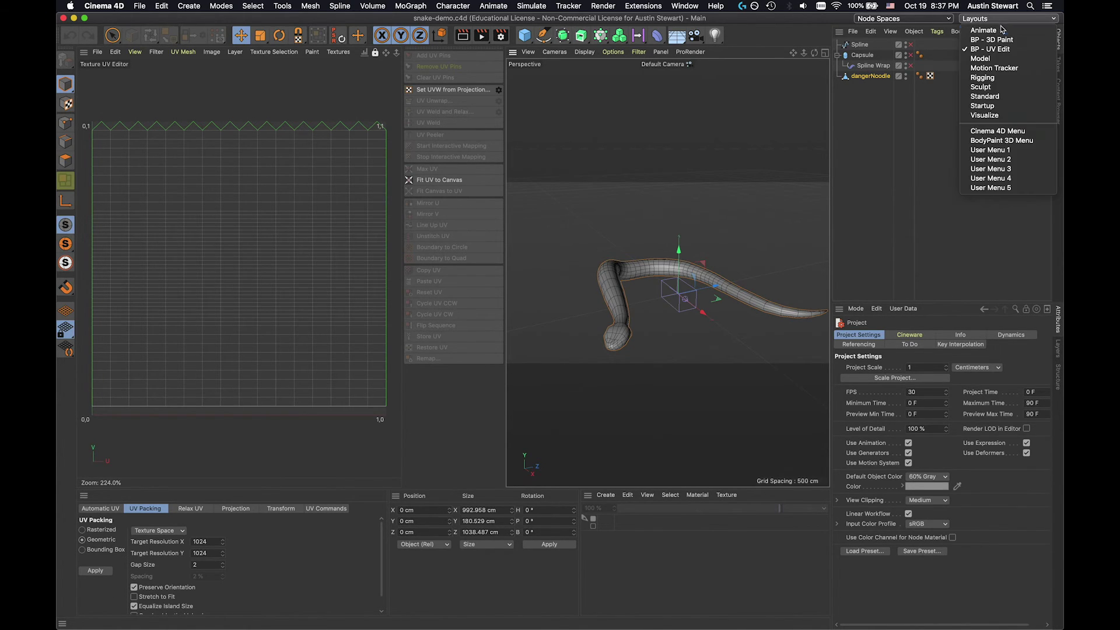
left_click(994, 61)
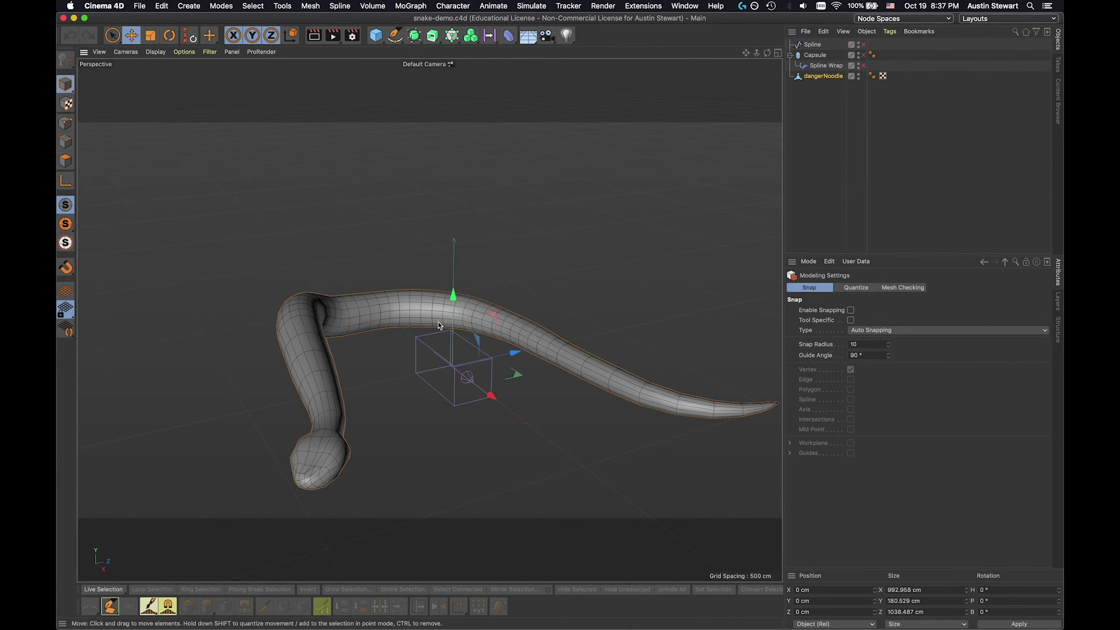
Hide the dangerNoodle mesh and enable the Spline, Capsule and Spline Wrap objects
left_click_drag(419, 353, 458, 353, "alt")
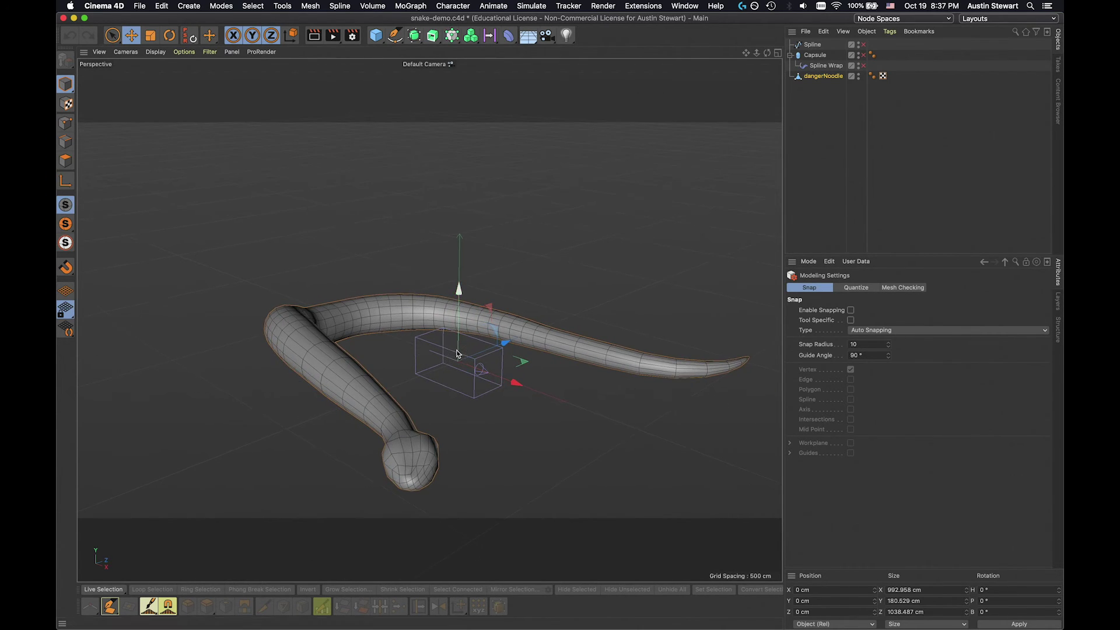
left_click(811, 46)
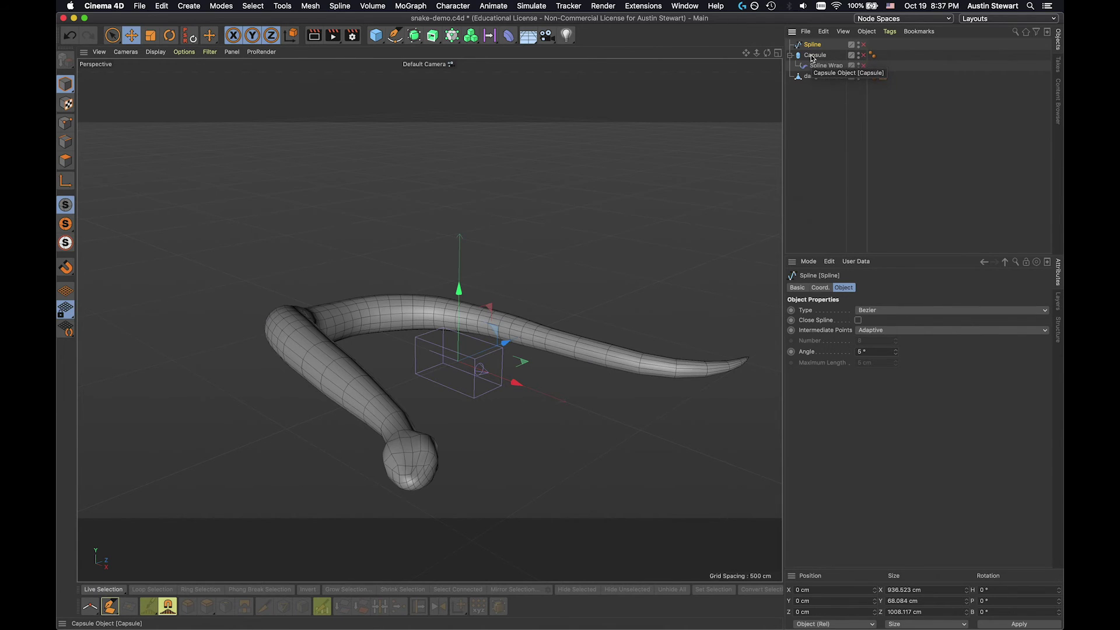
left_click(815, 55)
left_click(820, 66)
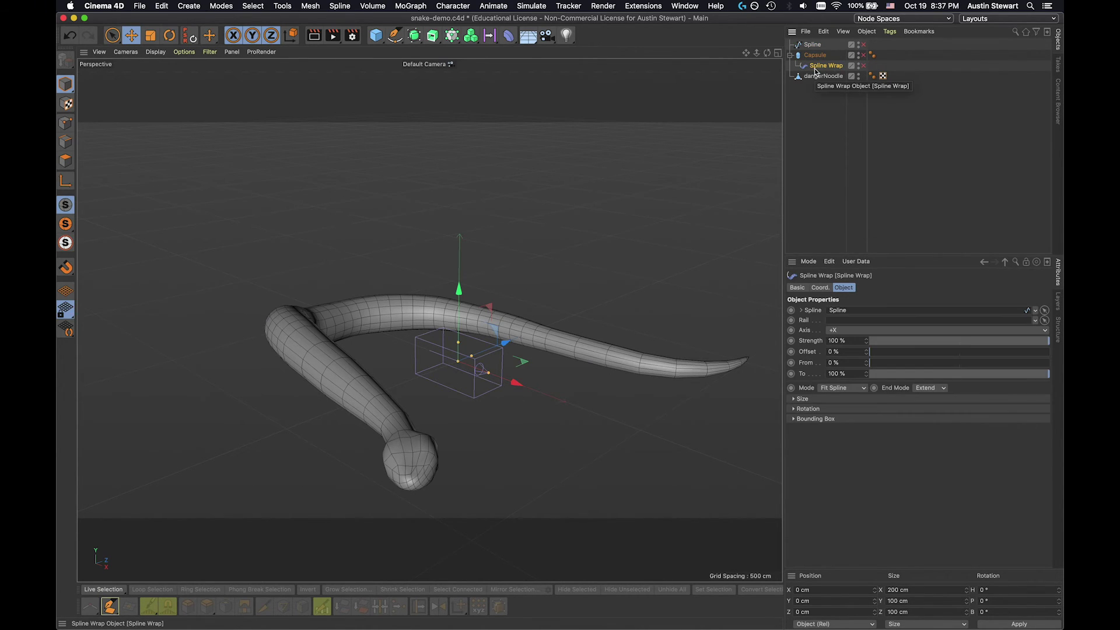
left_click(860, 75)
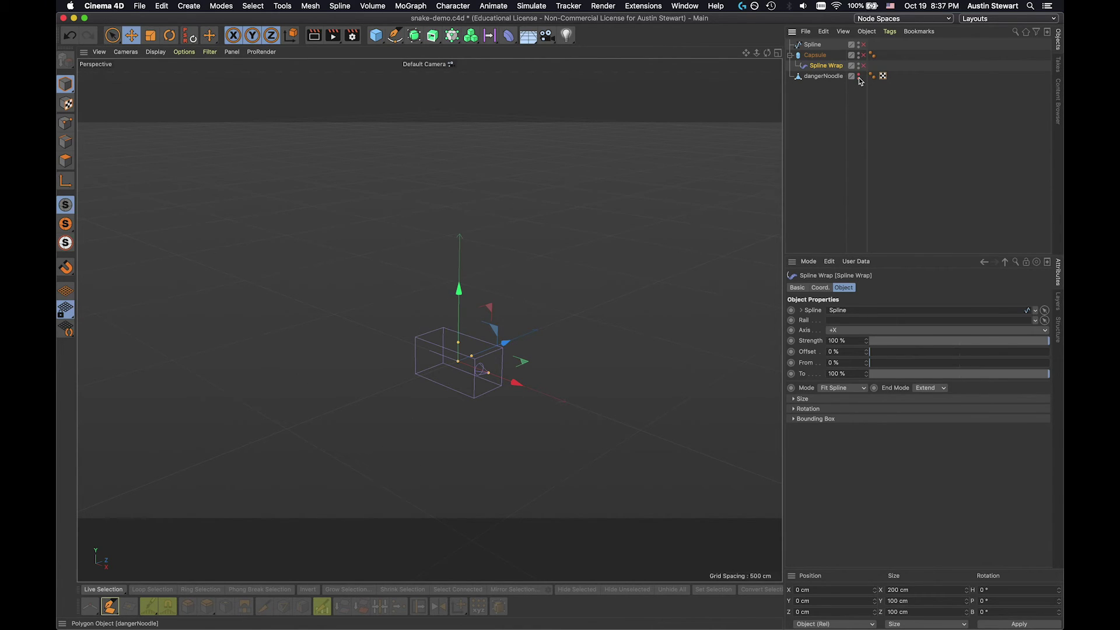
left_click(864, 65)
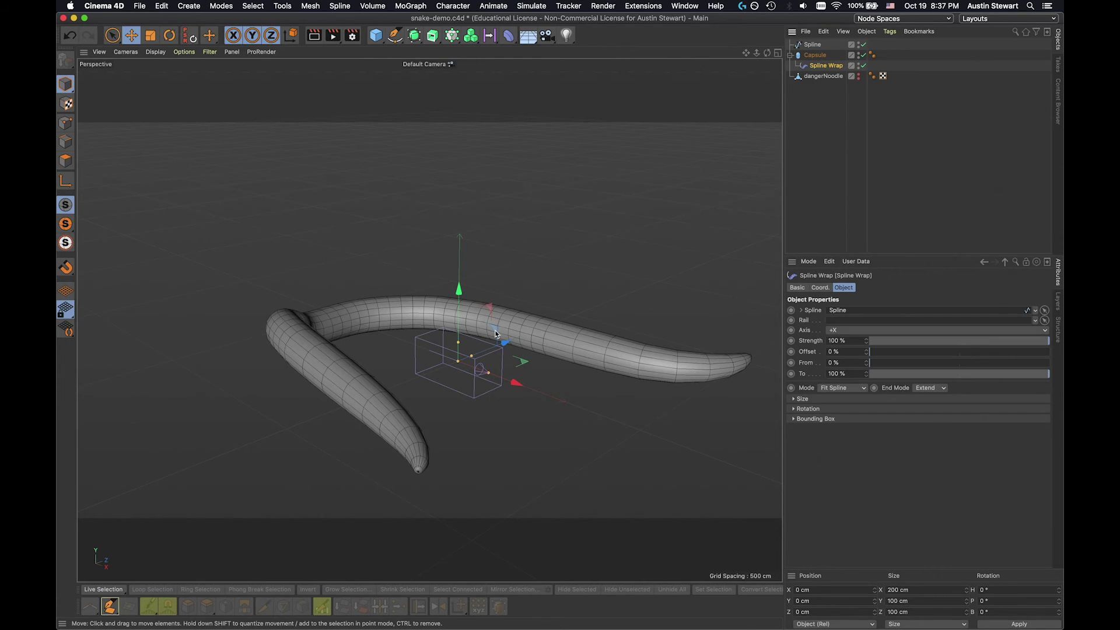
Try 4 cap segments on the capsule and set the cap segments back to 10
left_click(815, 55)
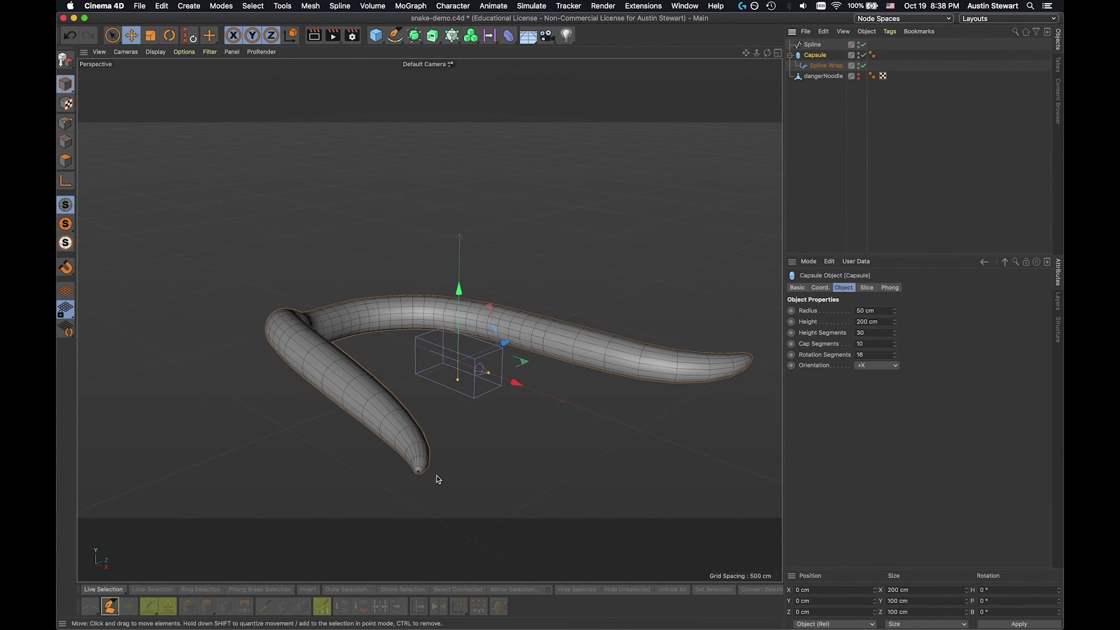
double_click(869, 345)
type("4")
key("Return")
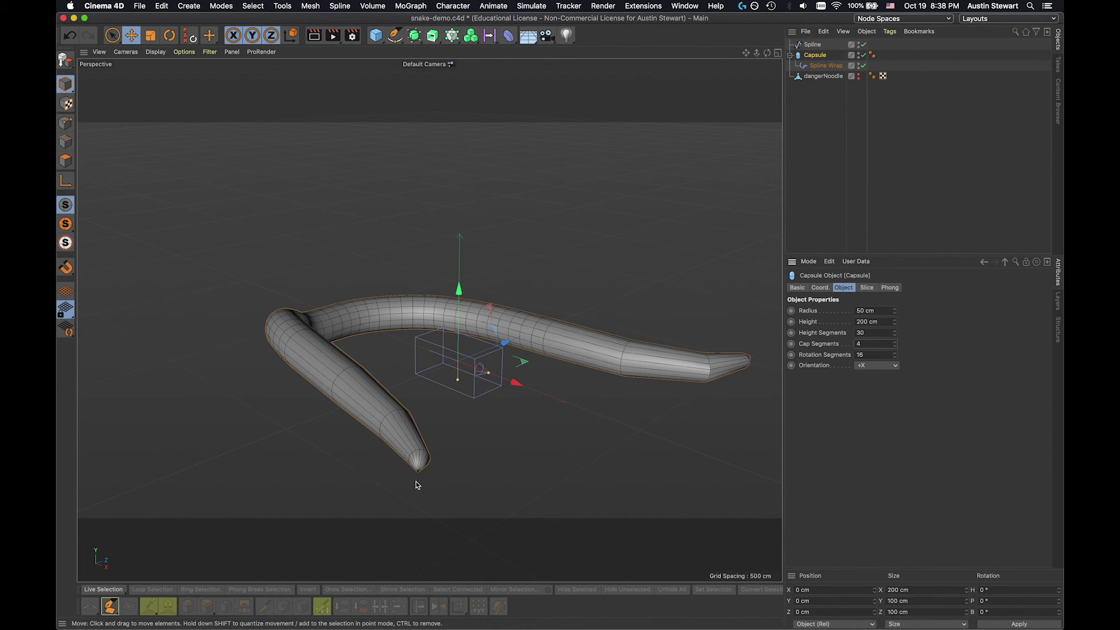
double_click(869, 344)
type("10")
key("Tab")
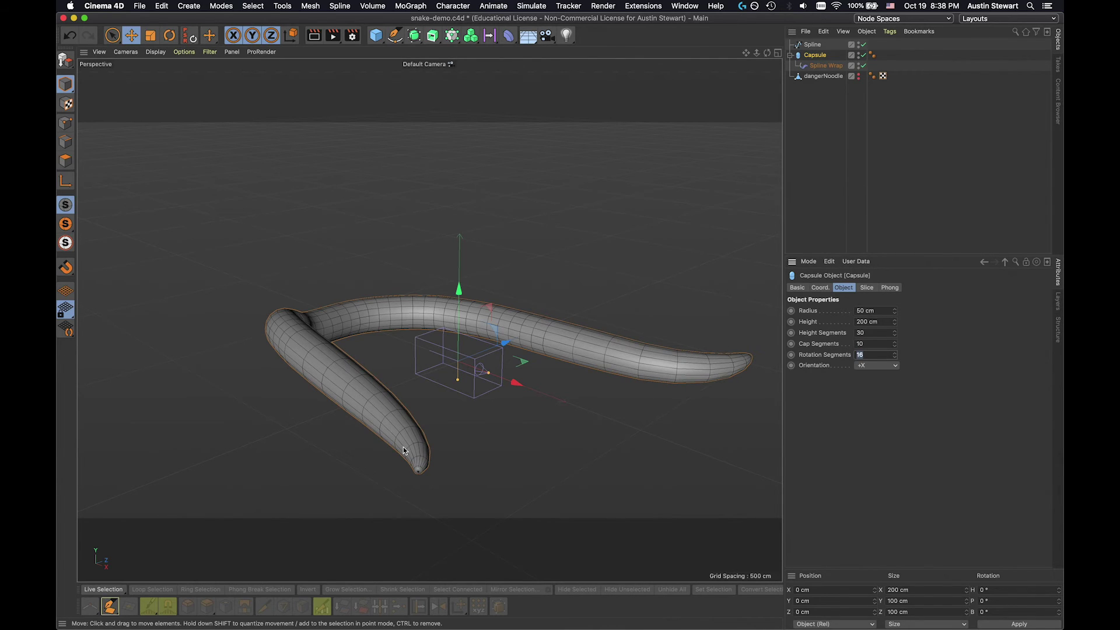
Try 3 rotation segments on the capsule, view the shape from other angles, and undo the change
type("3")
left_click_drag(402, 402, 309, 383, "alt")
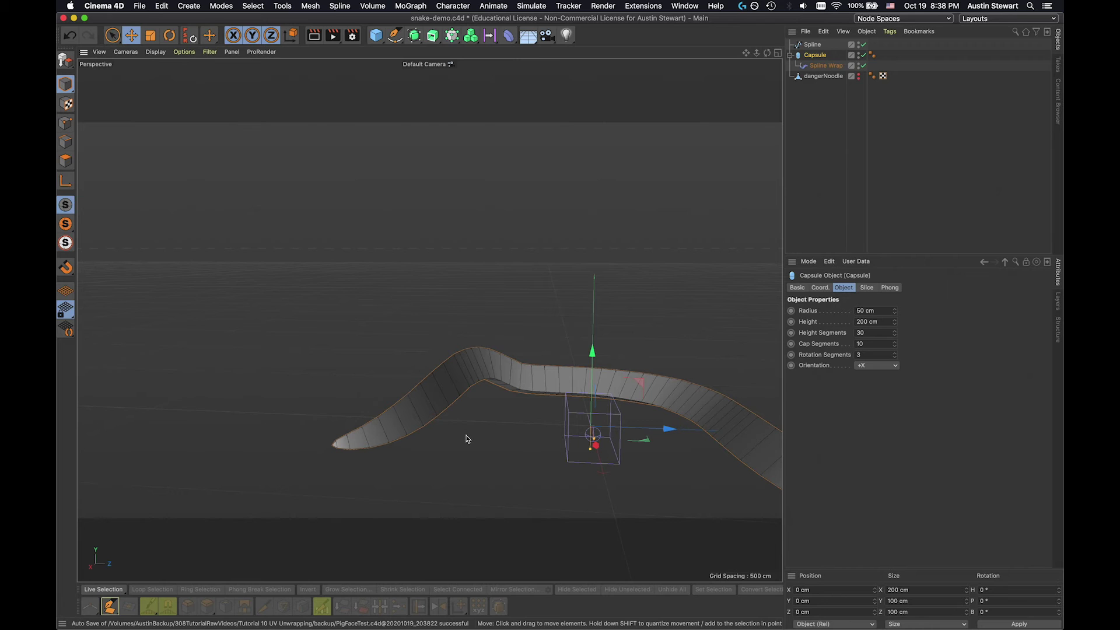
left_click_drag(390, 427, 461, 469, "alt")
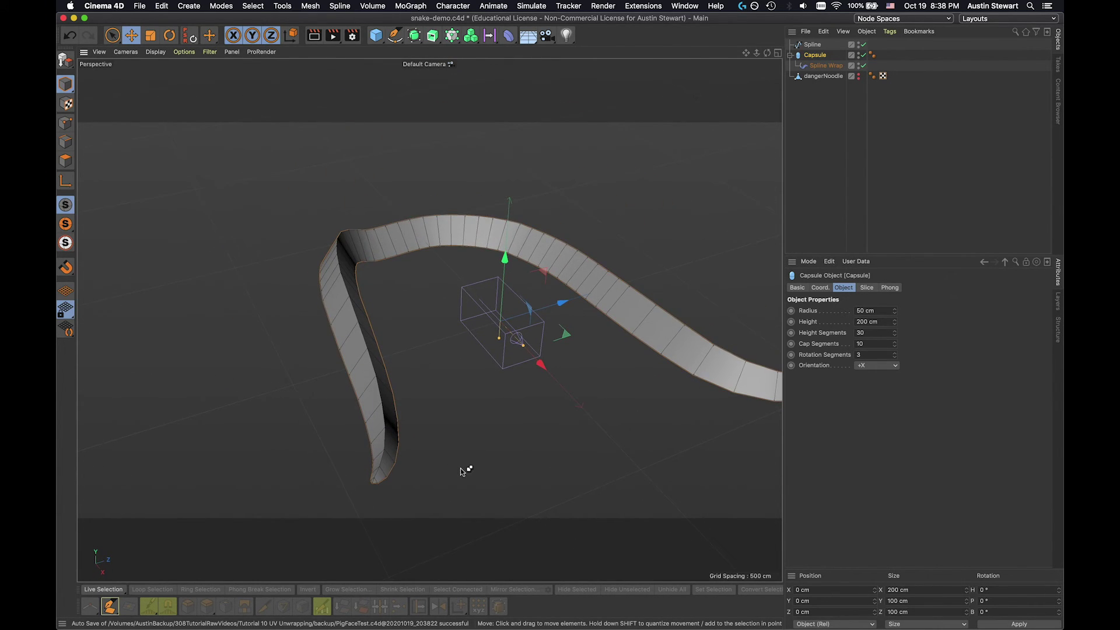
key("ctrl+z")
mouse_move(458, 467)
left_mouse_down("alt")
mouse_move(500, 438)
mouse_move(490, 415)
mouse_move(429, 447)
mouse_move(358, 387)
mouse_move(367, 365)
mouse_move(395, 407)
mouse_move(450, 443)
mouse_move(470, 490)
mouse_move(523, 473)
mouse_move(533, 452)
mouse_move(390, 465)
mouse_move(335, 445)
mouse_move(368, 440)
mouse_move(373, 470)
mouse_move(387, 475)
left_mouse_up("alt")
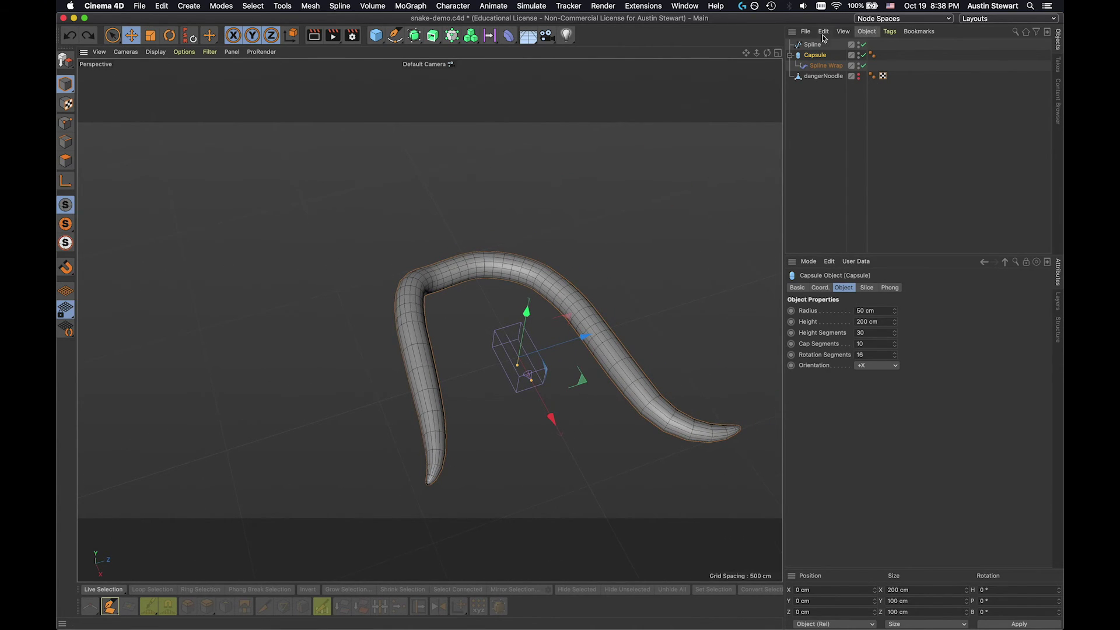
Try out the Offset, From and Strength settings of the Spline Wrap on the capsule
left_click(820, 67)
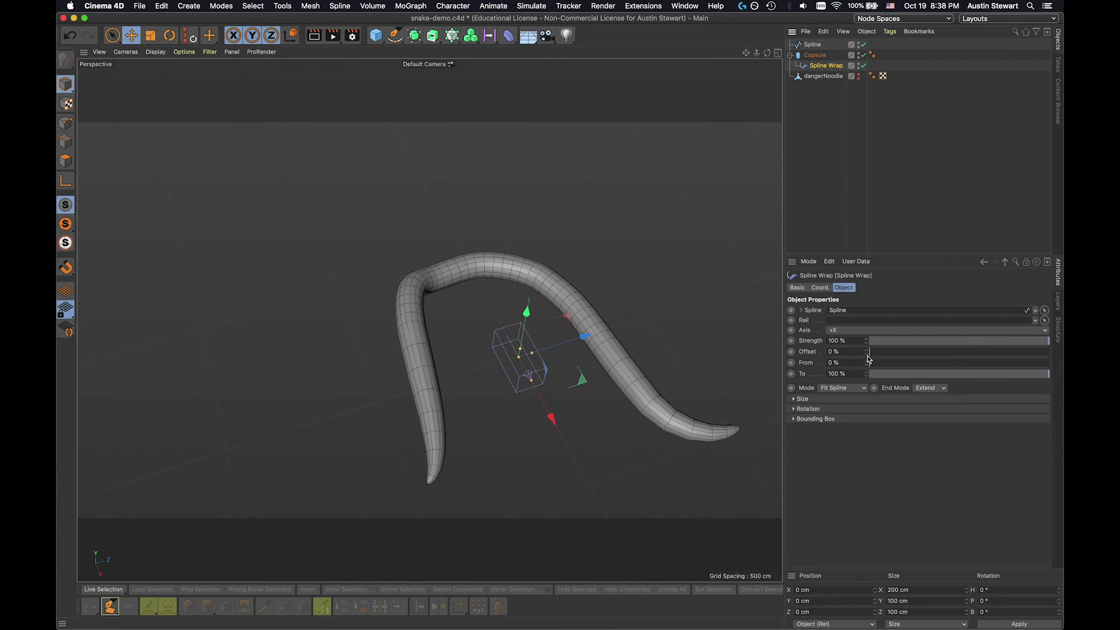
left_click_drag(867, 352, 860, 388)
left_click_drag(894, 368, 822, 383)
left_click_drag(1050, 342, 1062, 390)
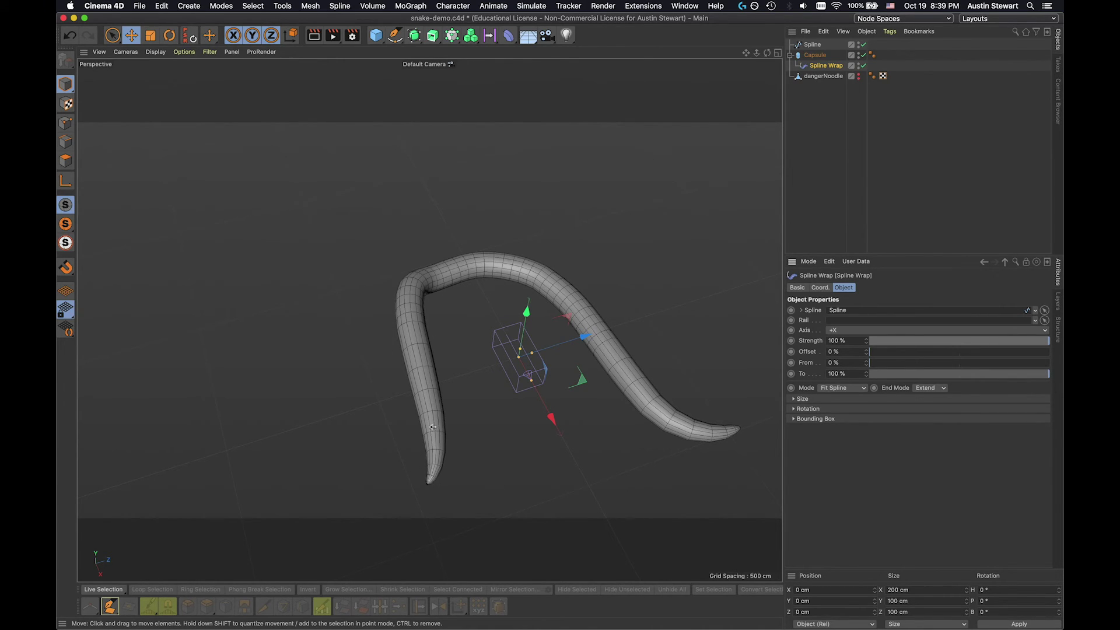
Show the dangerNoodle mesh, compare its head with the capsule's end, and disable the Spline, Capsule and Spline Wrap
mouse_move(434, 444)
left_mouse_down("alt")
mouse_move(438, 393)
mouse_move(436, 431)
left_mouse_up("alt")
scroll(444, 482, "up", 10)
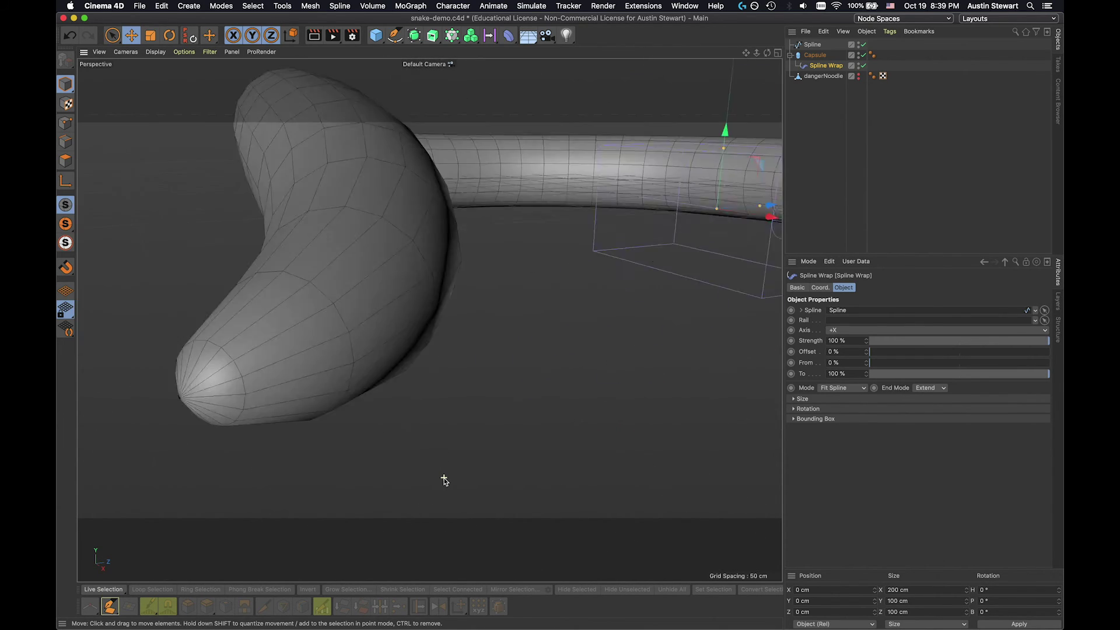
scroll(444, 482, "down", 3)
scroll(445, 482, "up", 3)
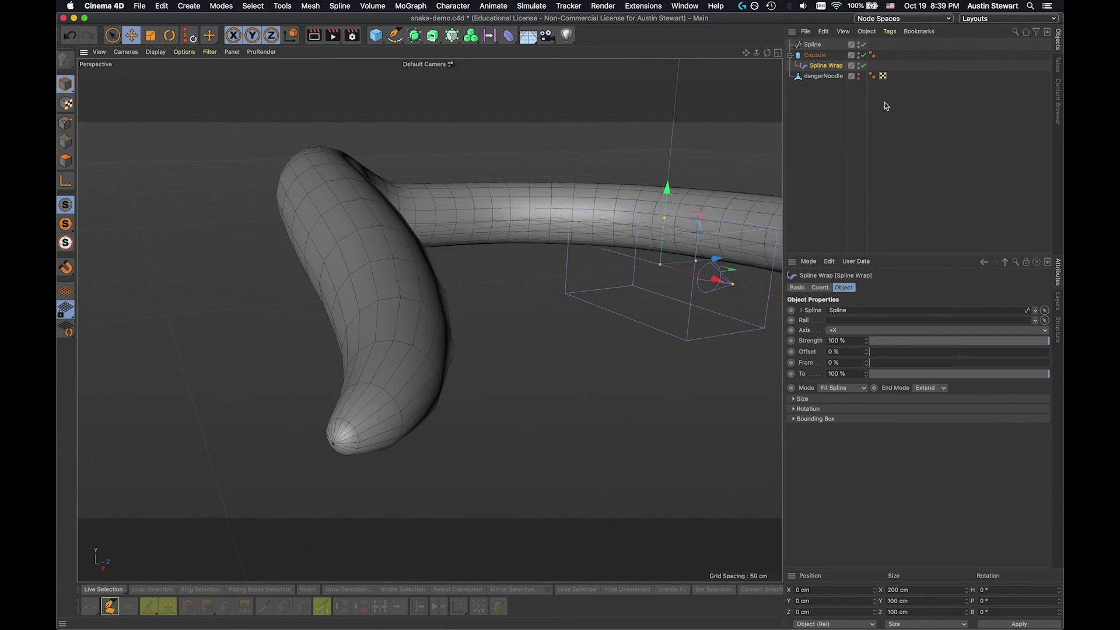
left_click(861, 77)
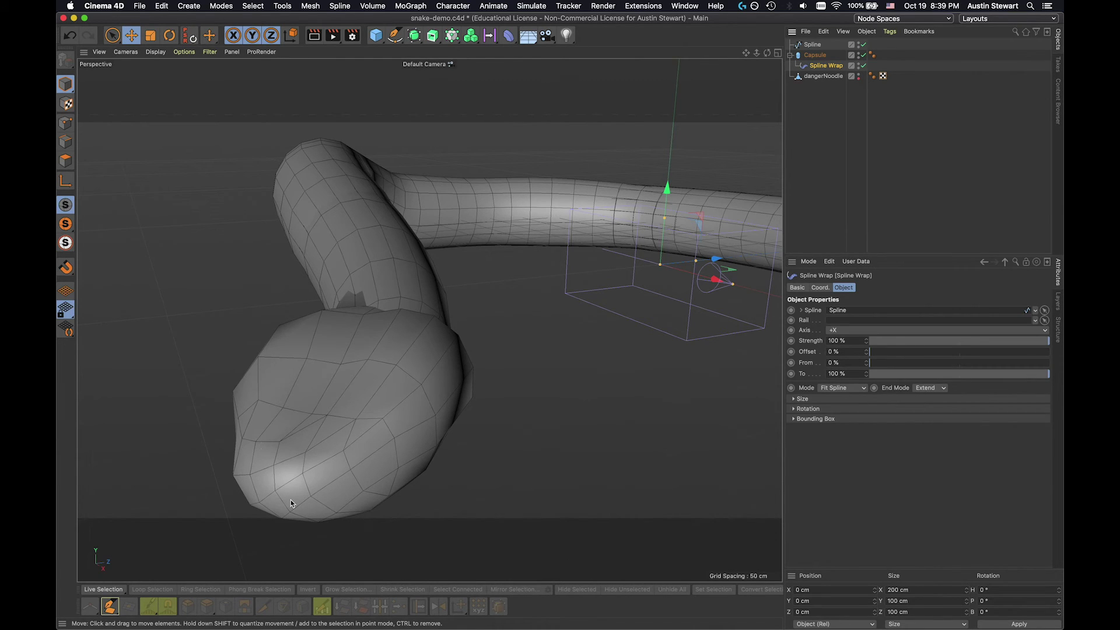
left_click_drag(295, 487, 327, 476, "alt")
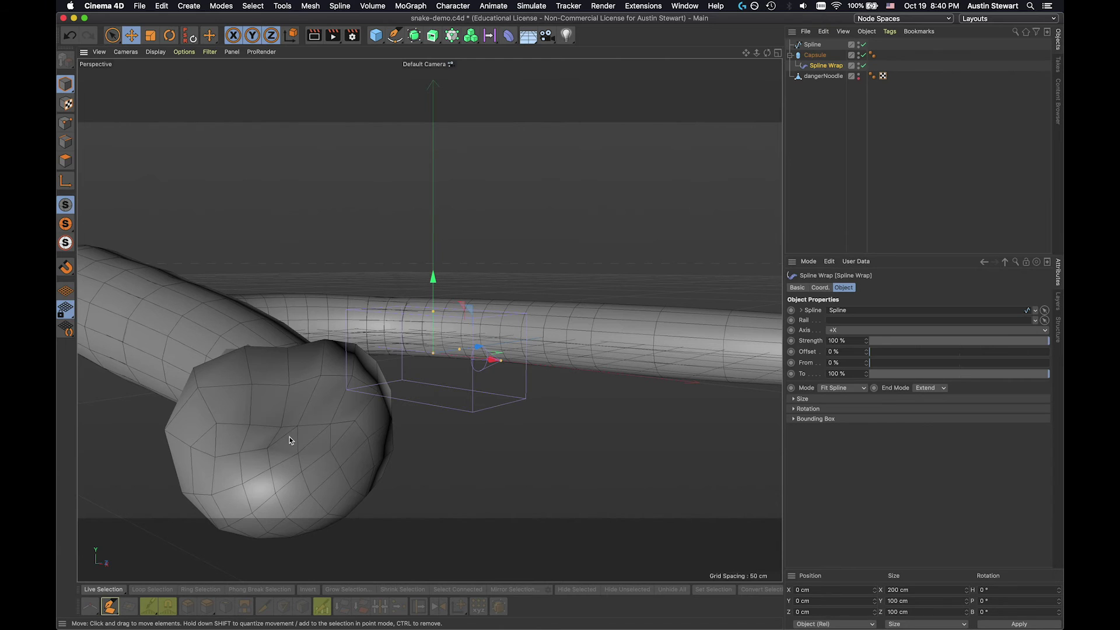
left_click_drag(289, 437, 200, 465, "alt")
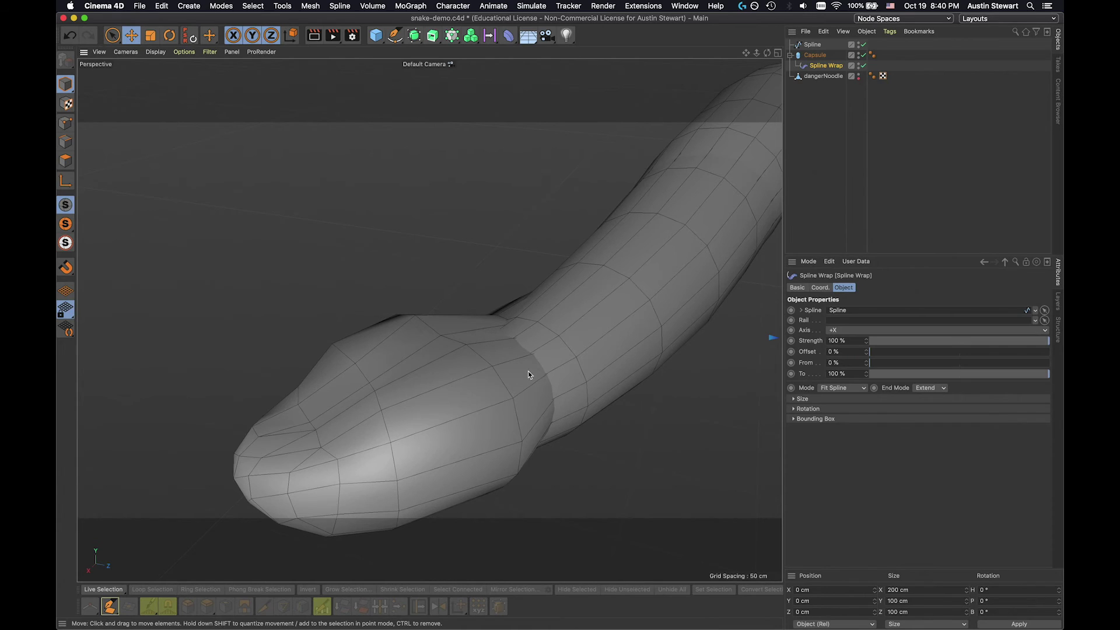
left_click(863, 65)
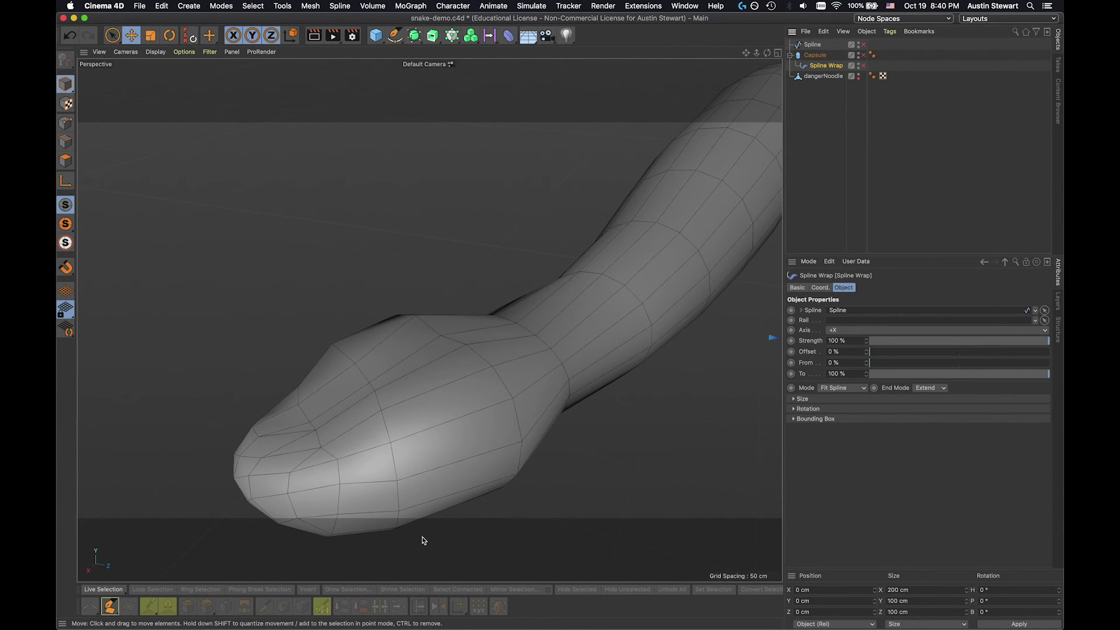
Examine the polygon flow of the dangerNoodle mesh from several angles, from the head along the body to the tail
left_click_drag(411, 460, 476, 455, "alt")
scroll(474, 455, "down", 5)
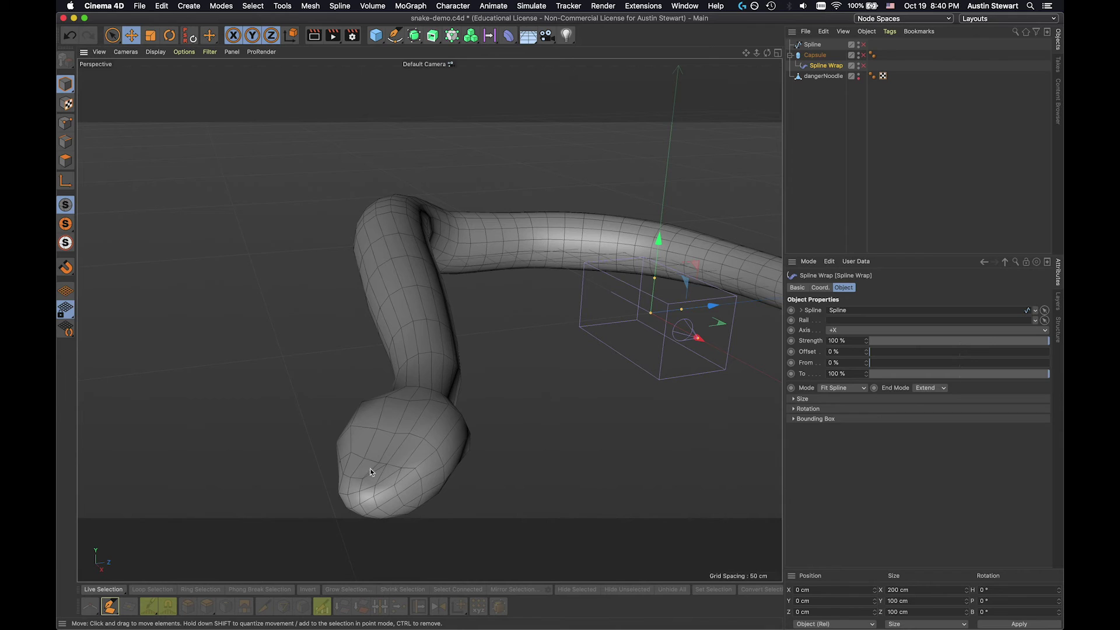
left_click_drag(452, 426, 454, 445, "alt")
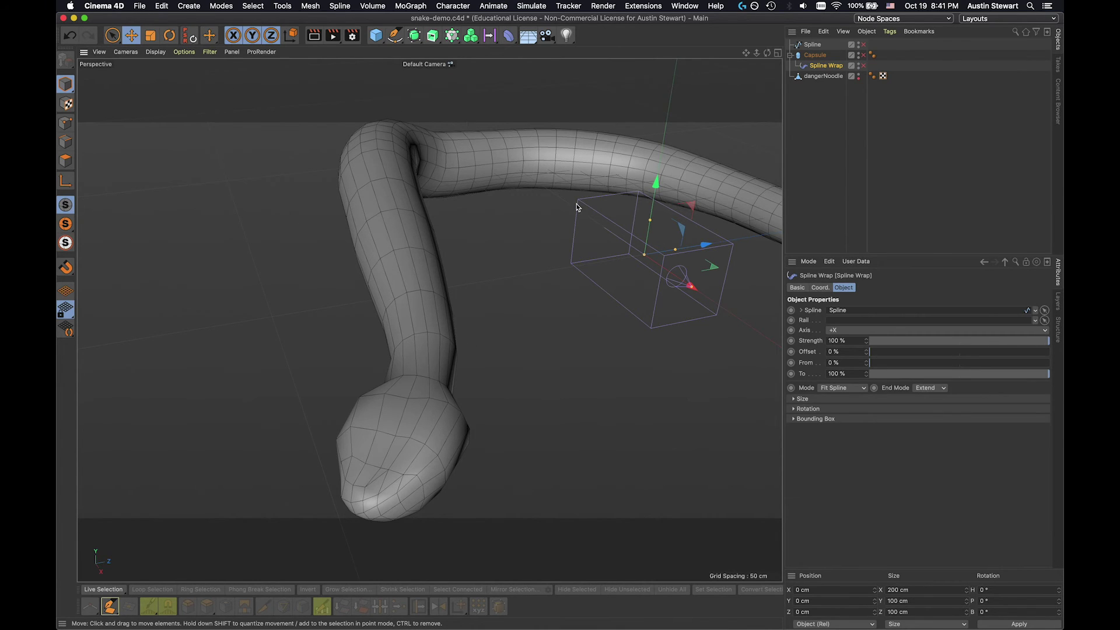
scroll(577, 205, "down", 8)
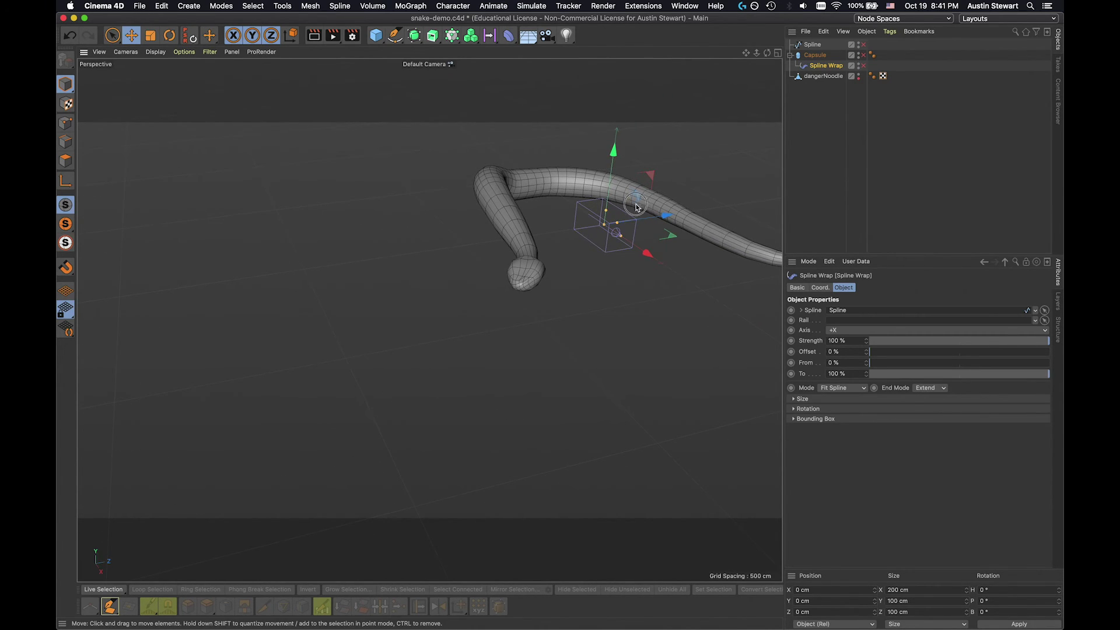
middle_click_drag(639, 204, 480, 237, "alt")
left_click_drag(511, 239, 413, 297, "alt")
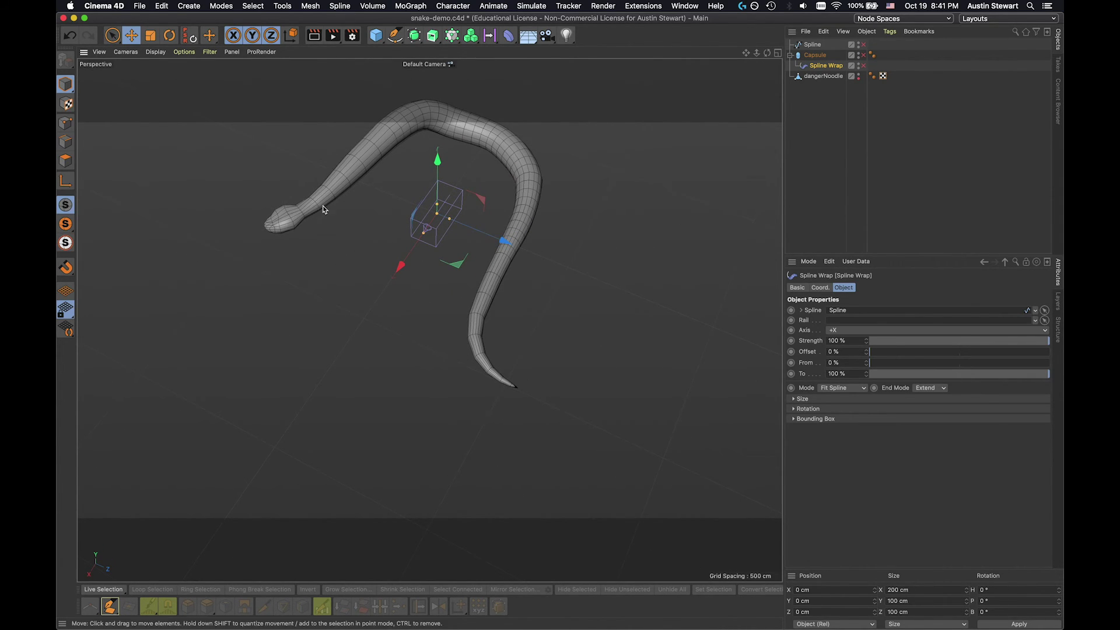
scroll(327, 207, "up", 6)
scroll(327, 207, "down", 4)
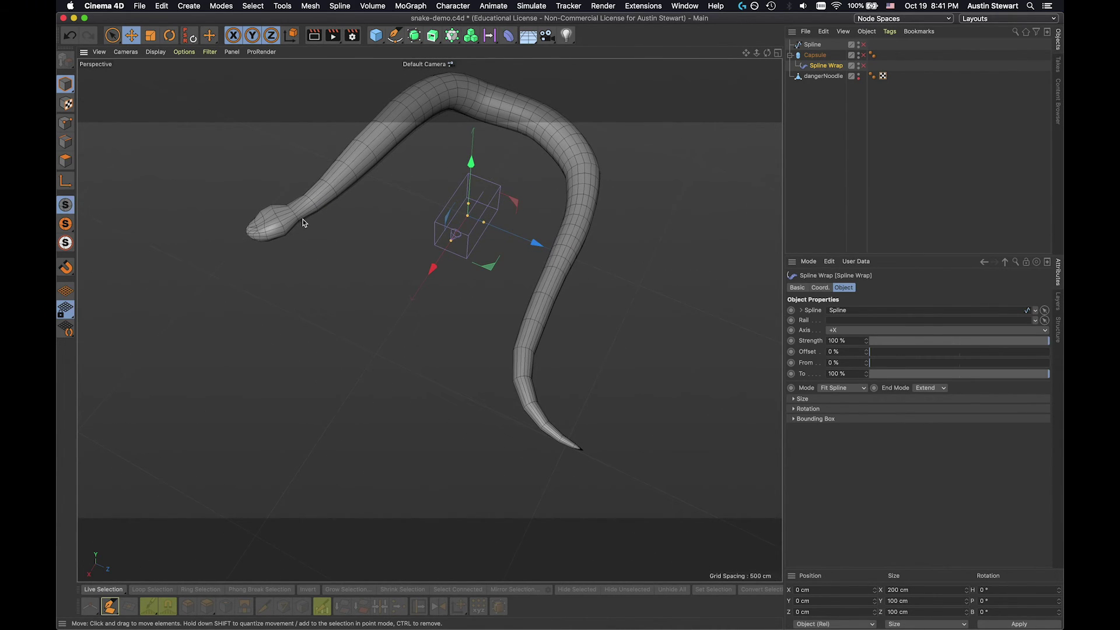
scroll(303, 222, "up", 3)
mouse_move(305, 245)
left_mouse_down("alt")
mouse_move(433, 177)
mouse_move(425, 165)
mouse_move(358, 205)
mouse_move(388, 280)
left_mouse_up("alt")
scroll(387, 283, "up", 3)
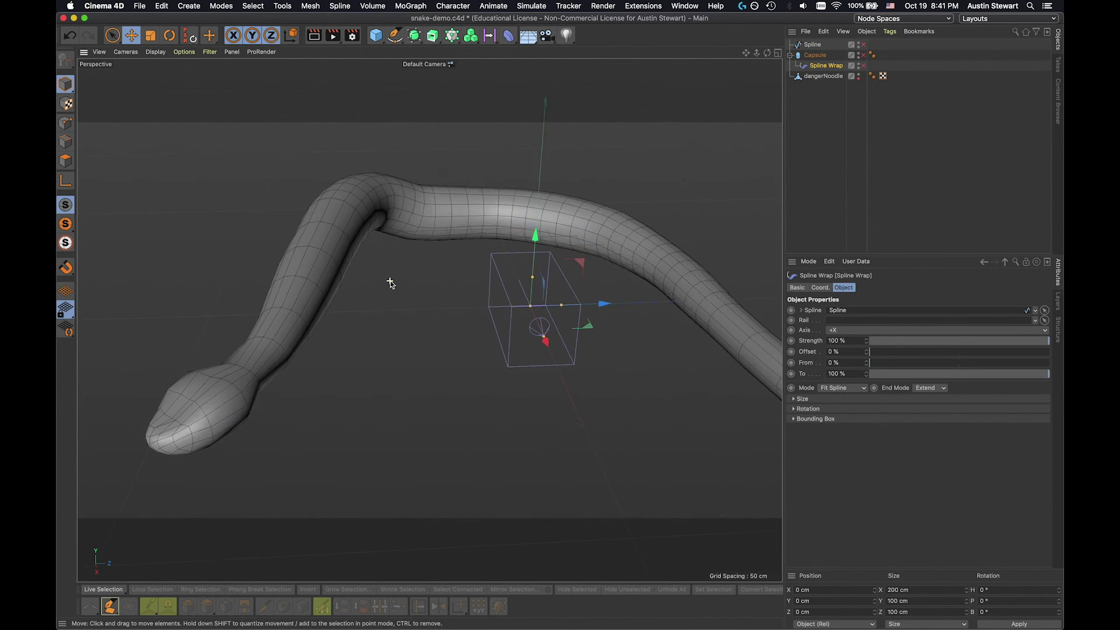
scroll(389, 283, "down", 3)
left_click_drag(390, 280, 502, 265, "alt")
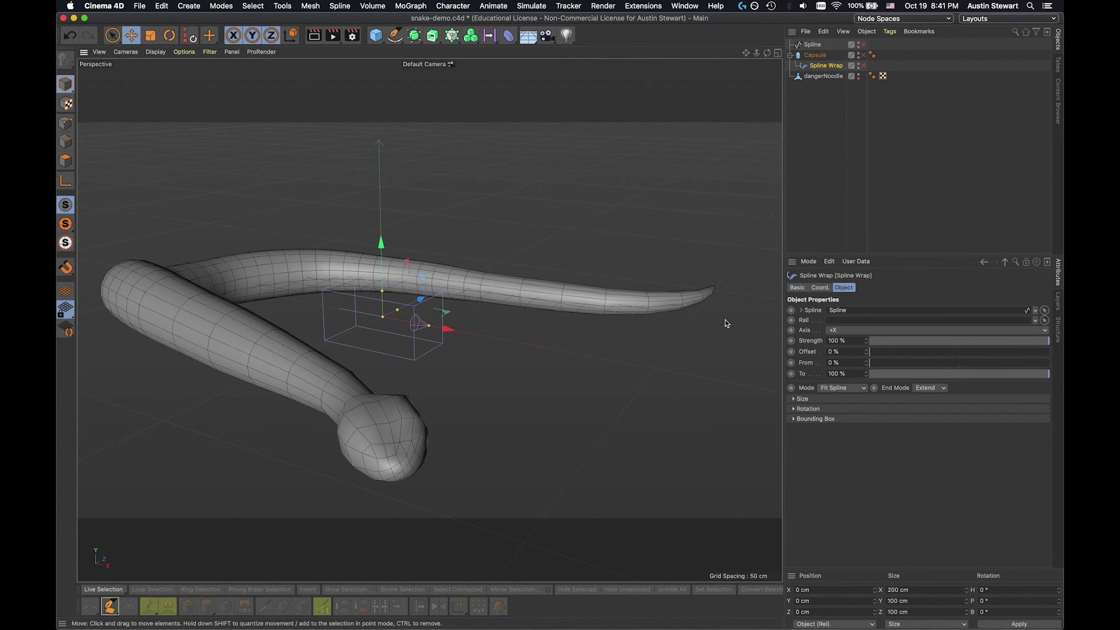
Change to the Standard layout, create a new material, and open it in the Material Editor
left_click(1022, 19)
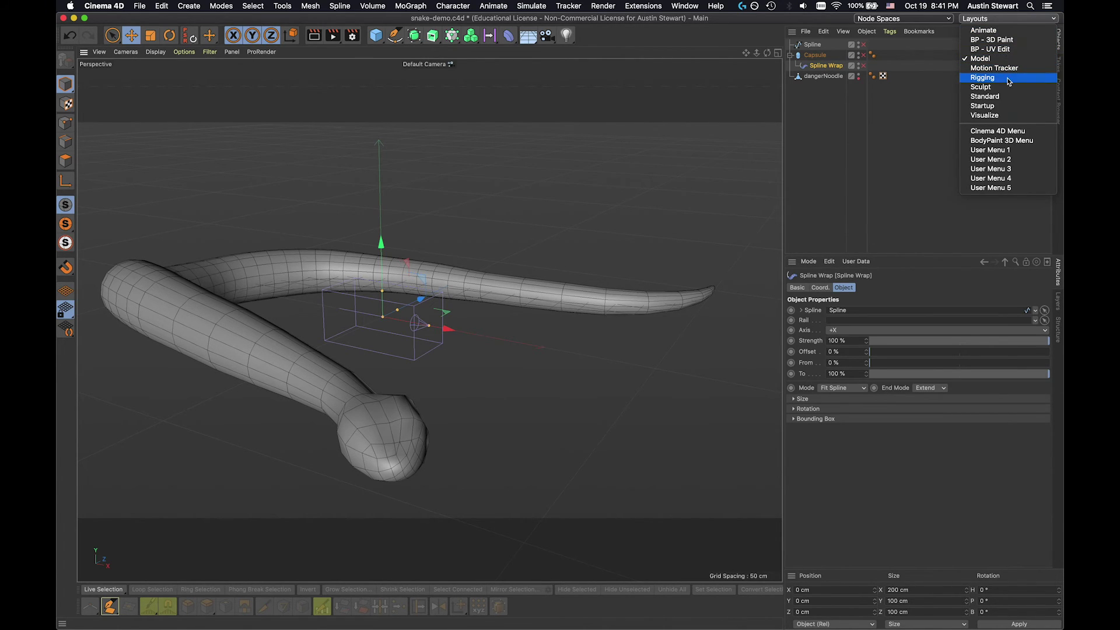
left_click(1001, 97)
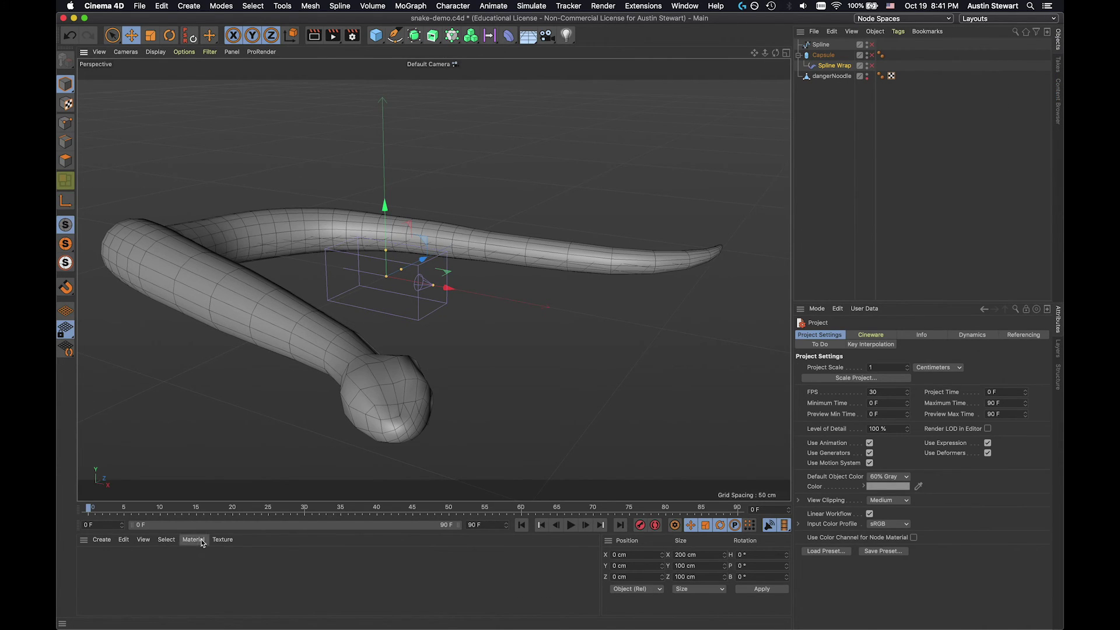
double_click(105, 575)
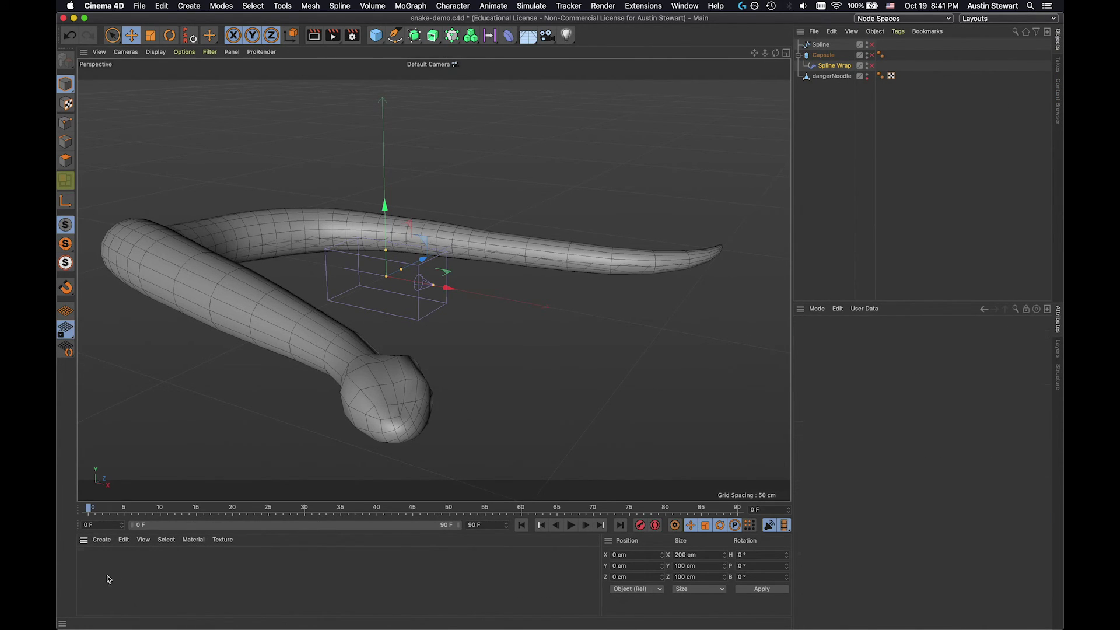
double_click(89, 564)
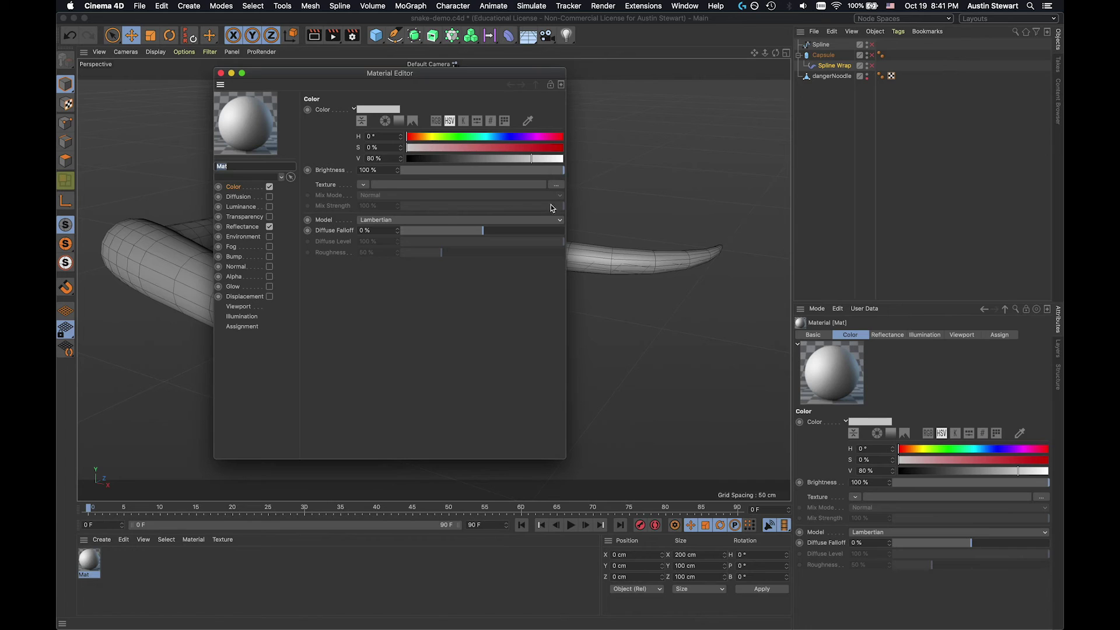
Load snakeskin.jpg as the Color texture of the new material and close the Material Editor
left_click(556, 184)
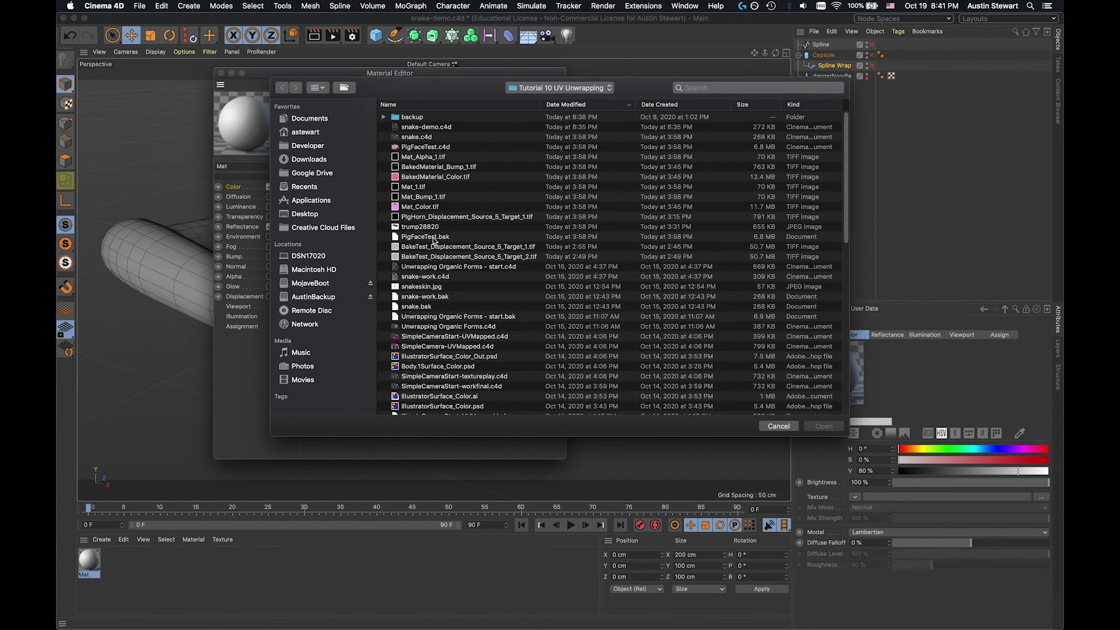
left_click(433, 289)
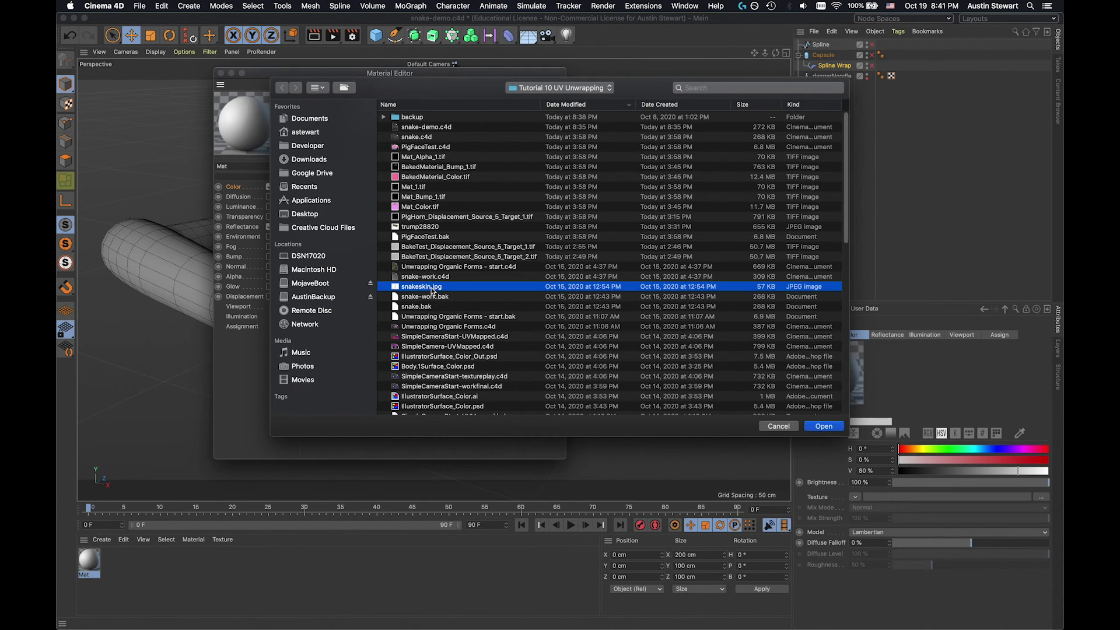
left_click(825, 428)
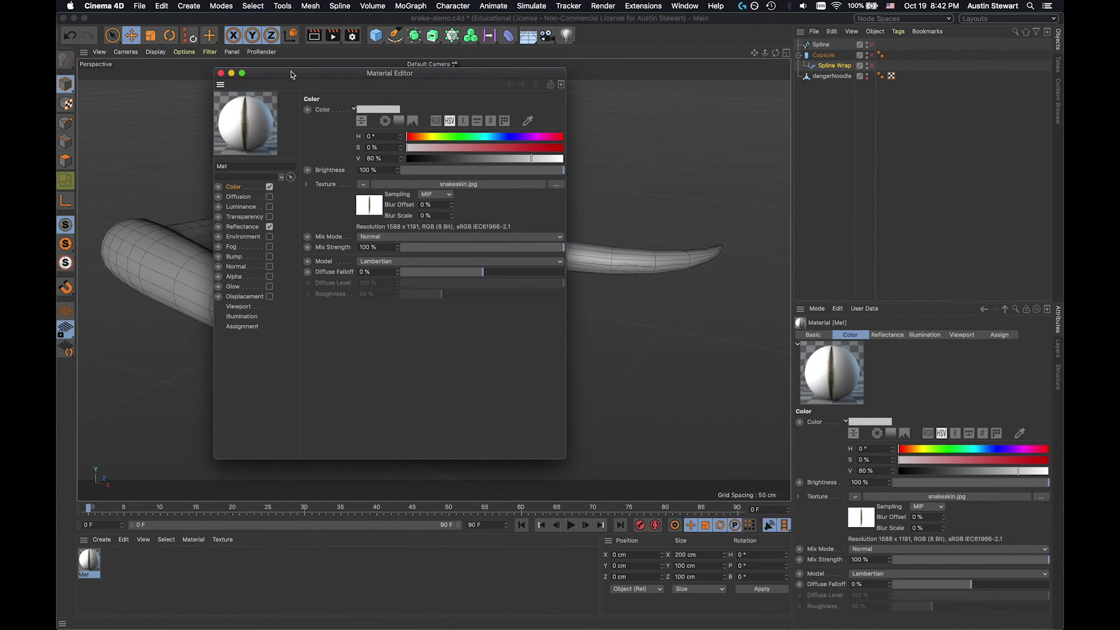
left_click_drag(291, 76, 619, 117)
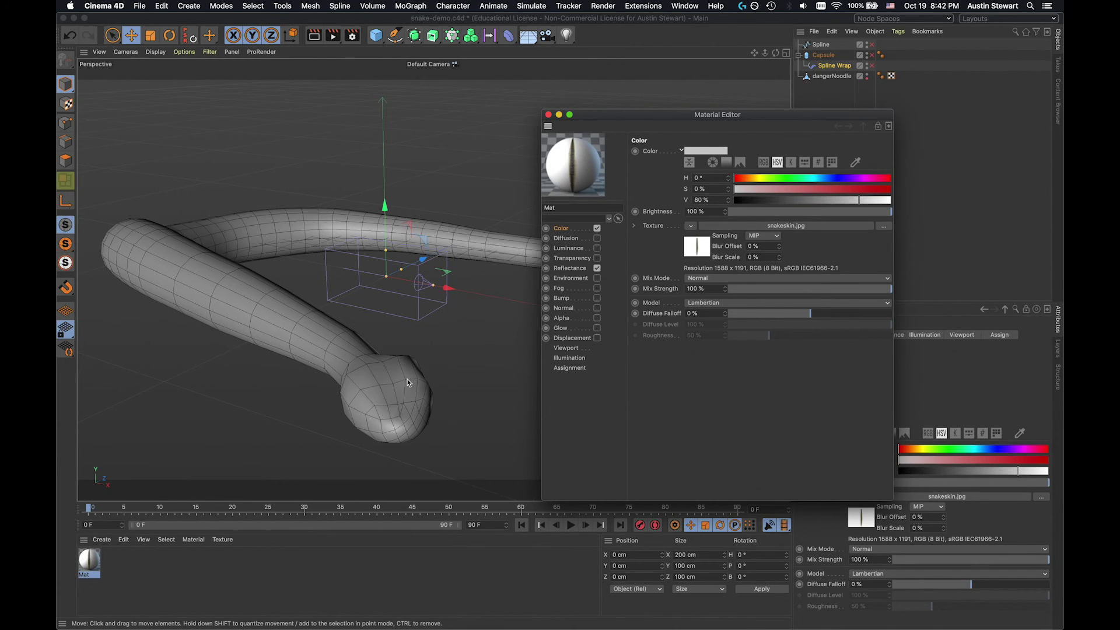
left_click_drag(623, 118, 709, 175)
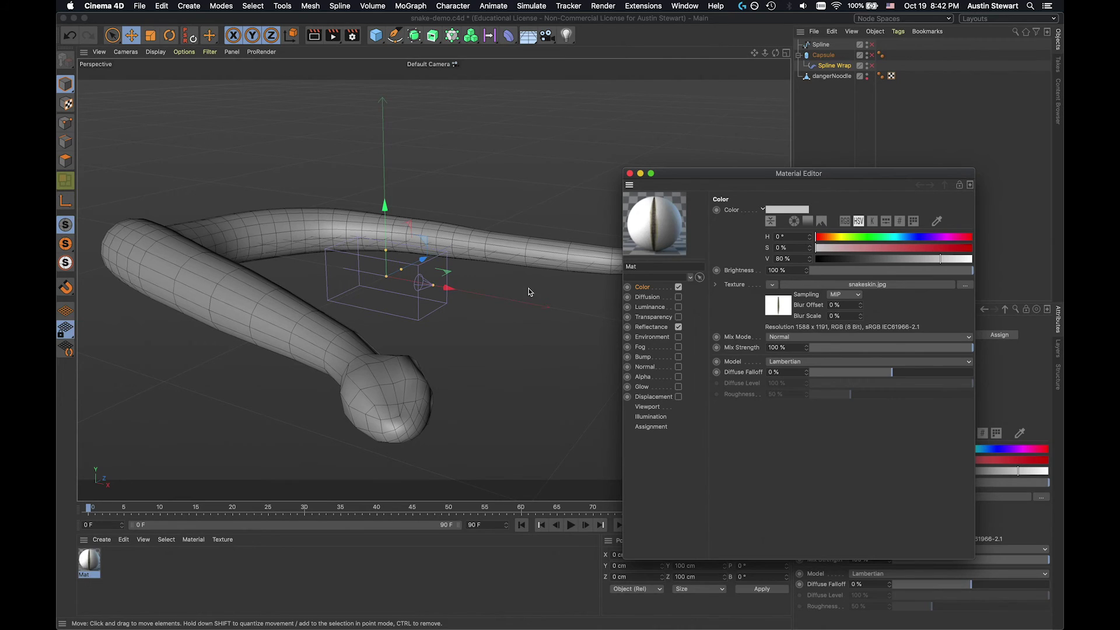
left_click_drag(703, 173, 767, 70)
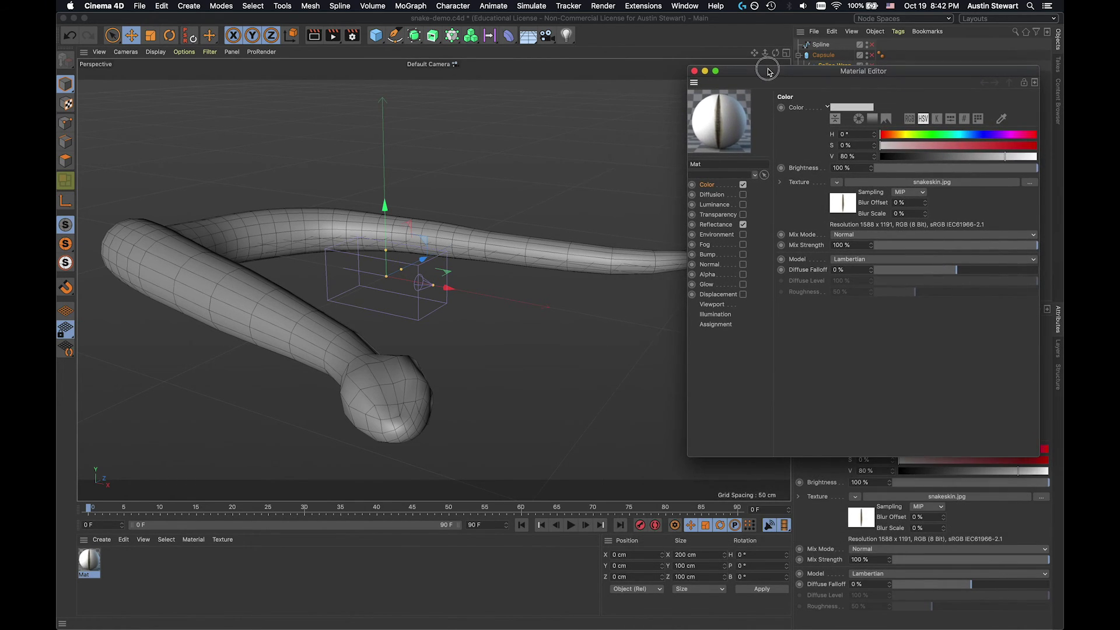
left_click(695, 72)
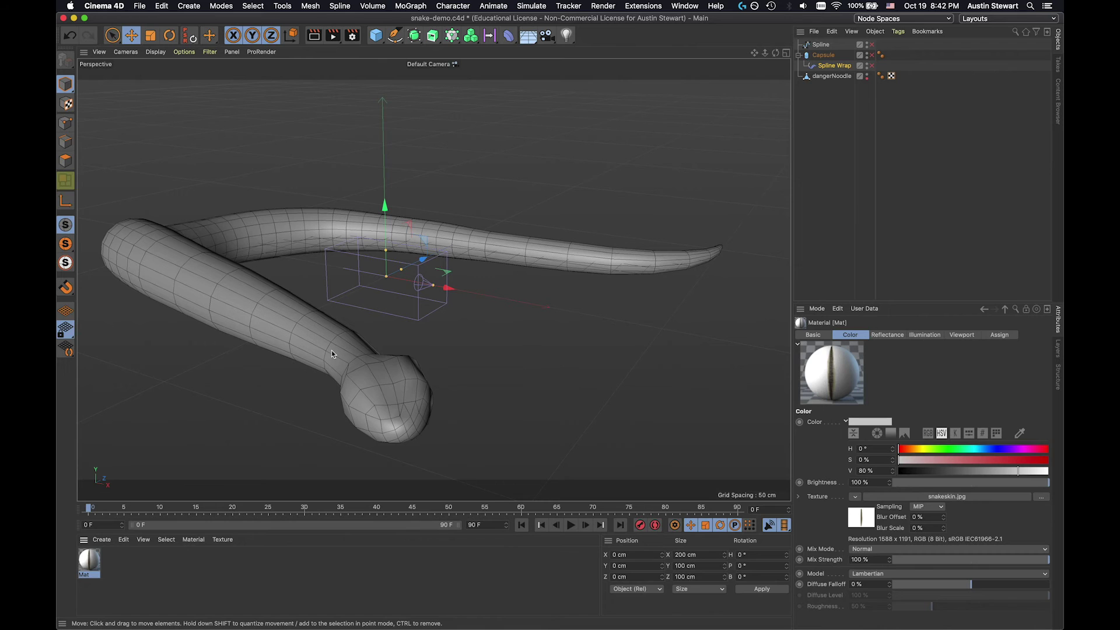
Select the dangerNoodle mesh, change to the BP - UV Edit layout, and switch to Polygon mode
left_click_drag(337, 346, 250, 355, "alt")
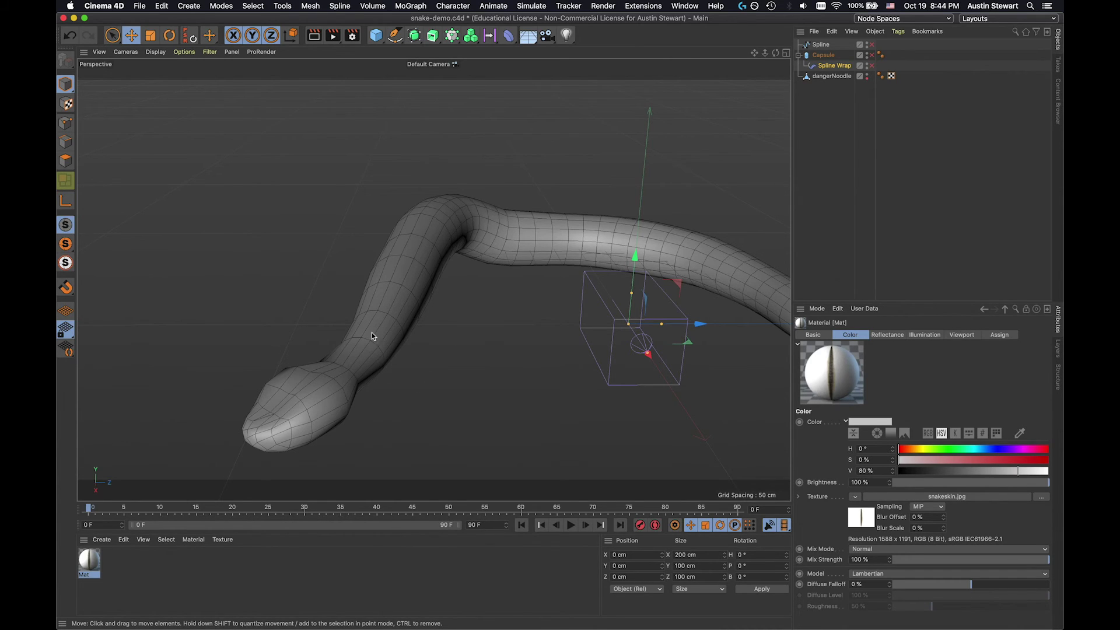
left_click(835, 79)
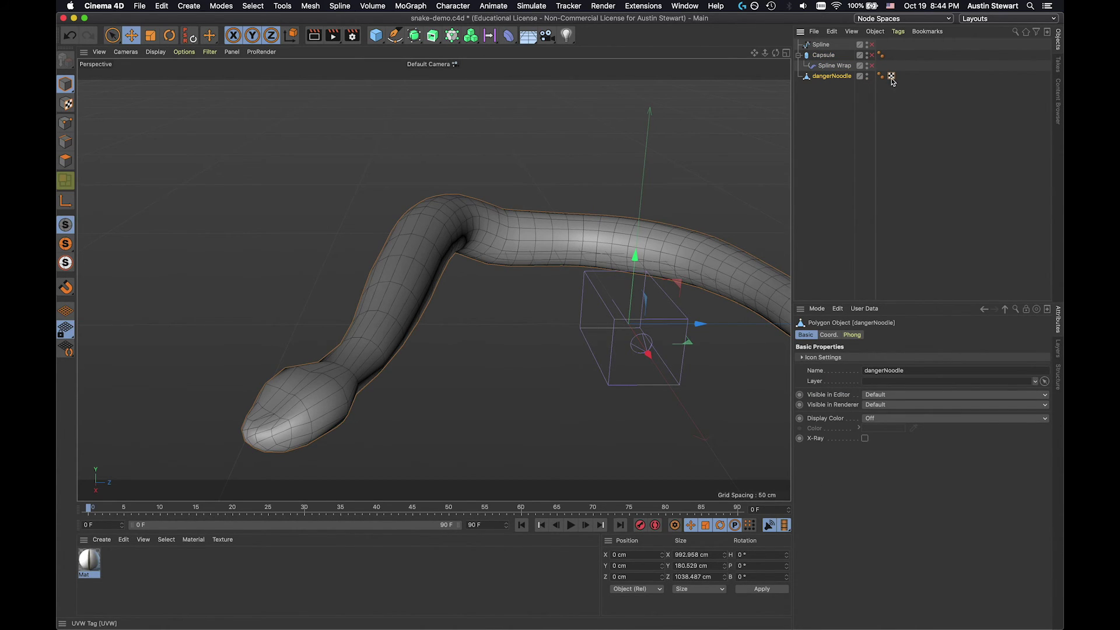
left_click(979, 20)
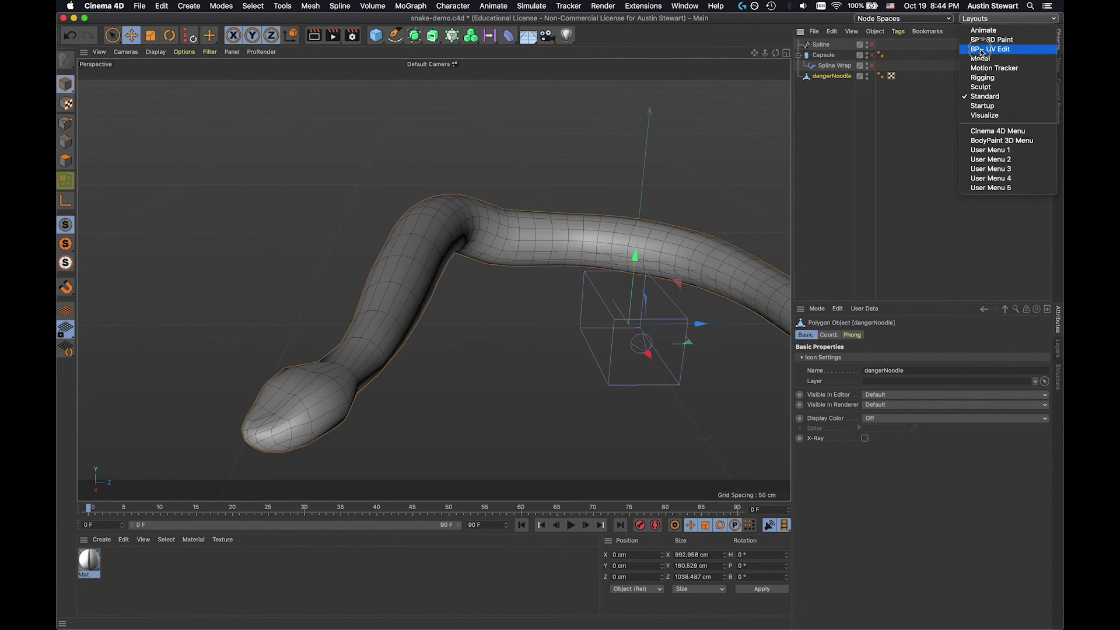
left_click(980, 50)
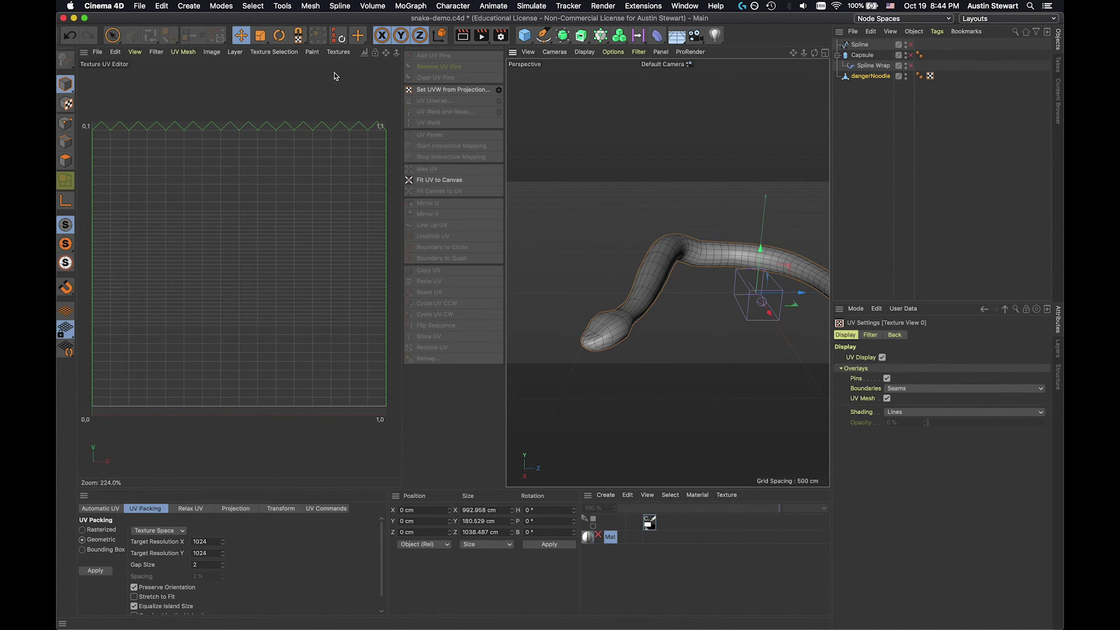
left_click(65, 161)
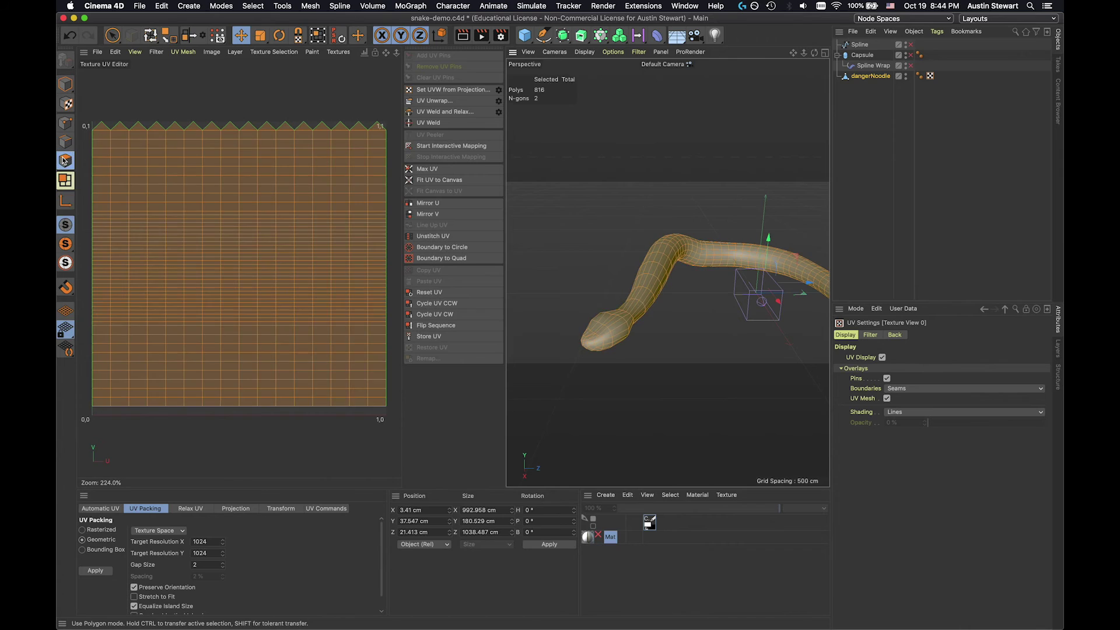
Pick the polygons at the UV map's upper corner and trace the green UV seam from the head along the body
left_click(106, 132)
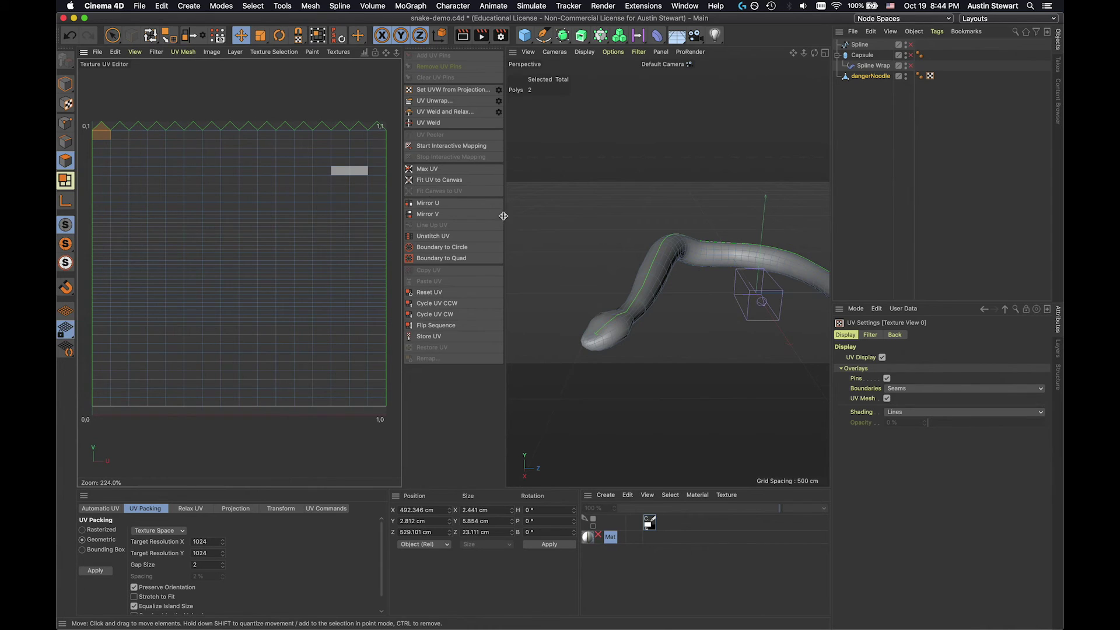
left_click_drag(629, 300, 703, 325, "alt")
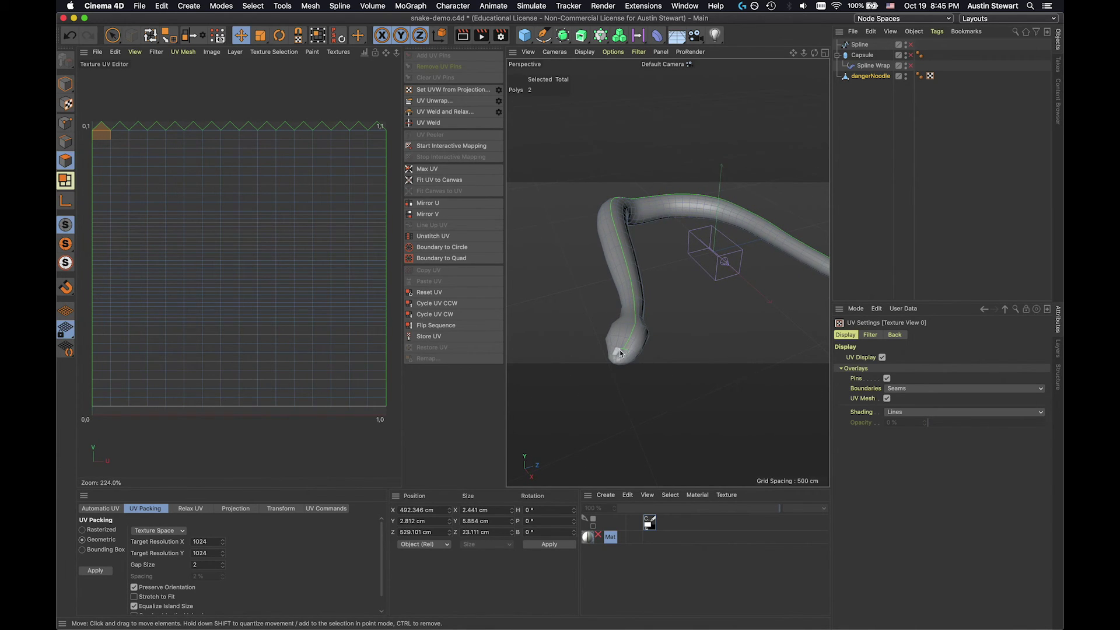
scroll(624, 351, "up", 5)
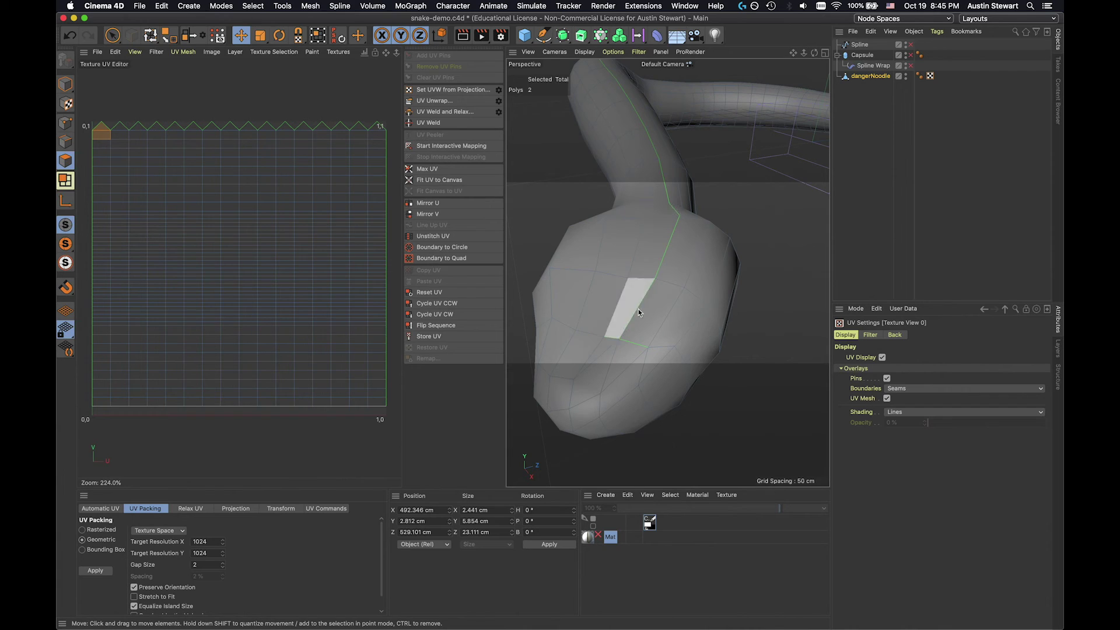
mouse_move(636, 349)
left_mouse_down("alt")
mouse_move(641, 283)
mouse_move(605, 165)
mouse_move(627, 329)
left_mouse_up("alt")
scroll(625, 327, "down", 10)
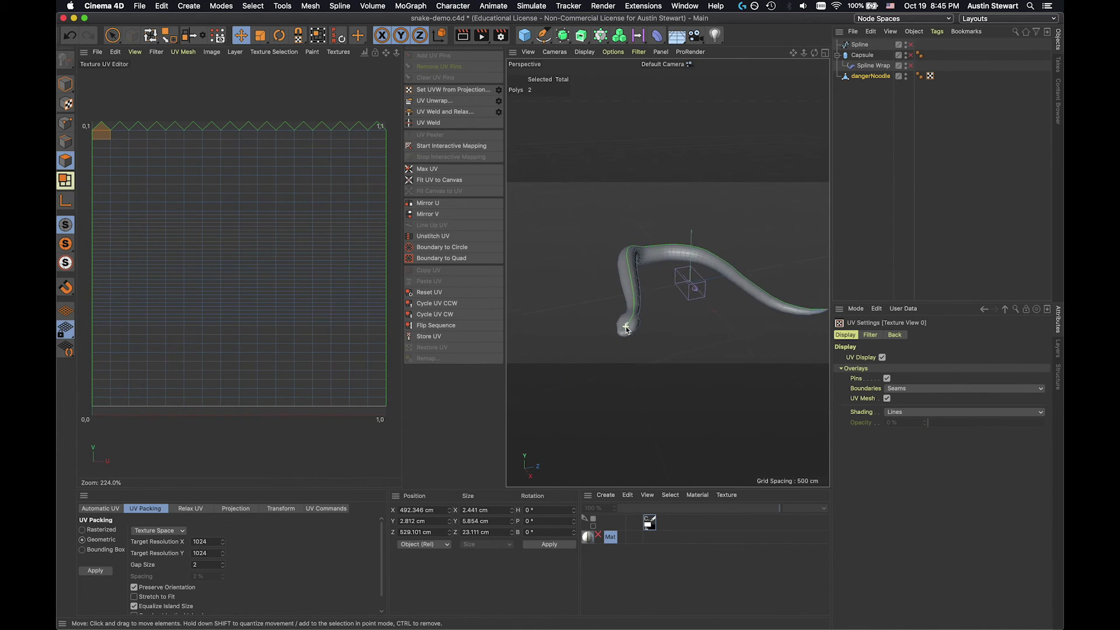
left_click_drag(755, 308, 640, 339, "alt")
scroll(810, 309, "up", 8)
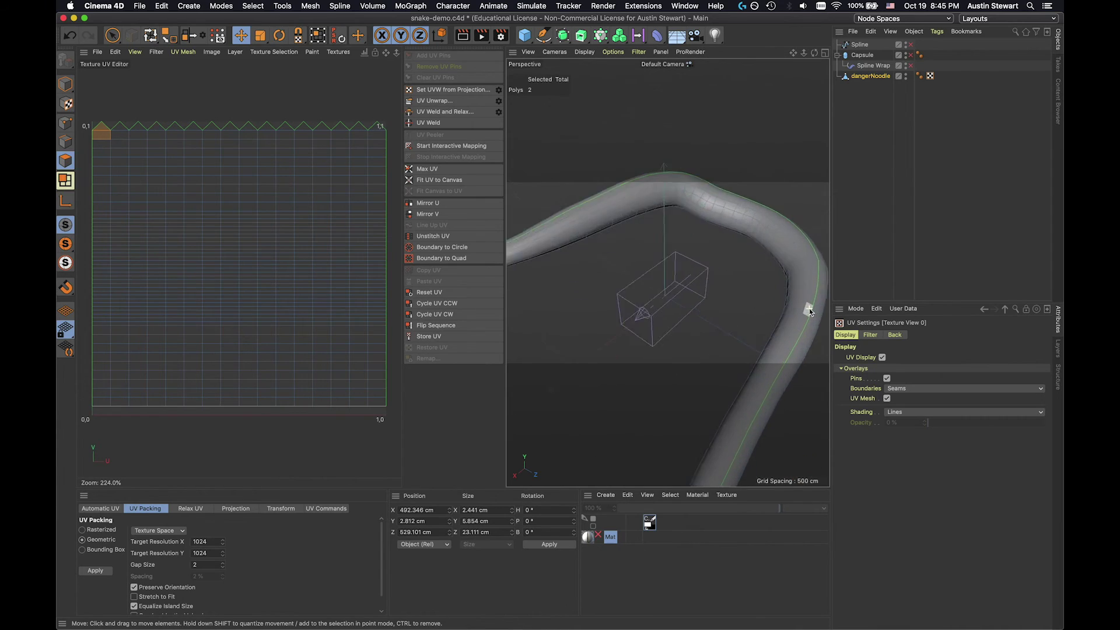
middle_click_drag(810, 312, 732, 321, "alt")
mouse_move(757, 322)
left_mouse_down()
mouse_move(715, 288)
mouse_move(735, 320)
left_mouse_up()
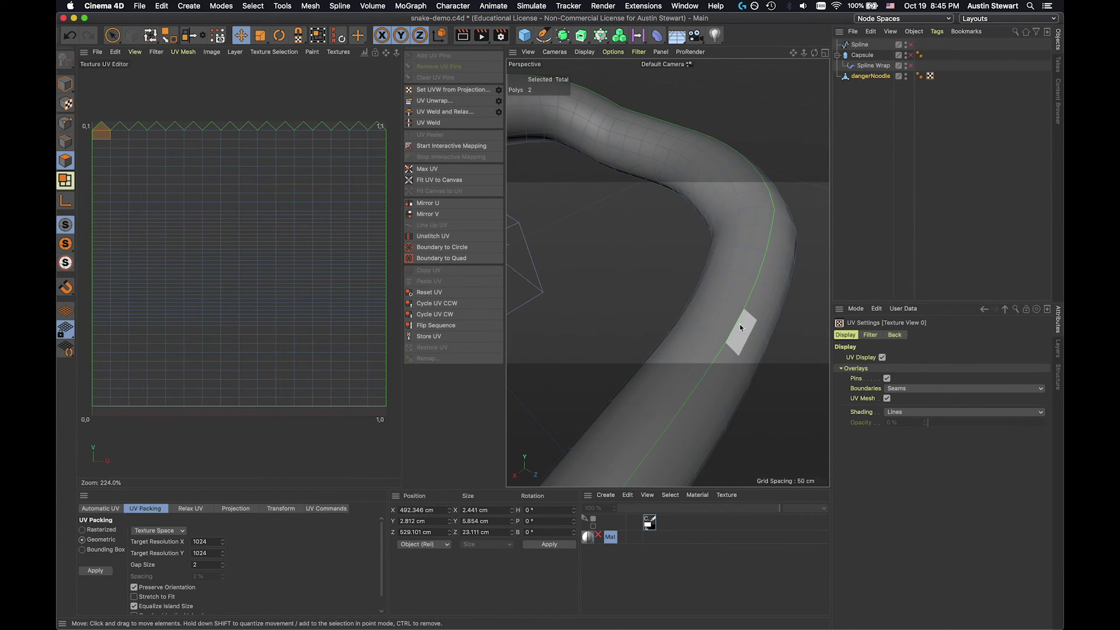
left_click_drag(741, 325, 782, 299)
left_click_drag(705, 333, 828, 326, "alt")
scroll(625, 335, "down", 10)
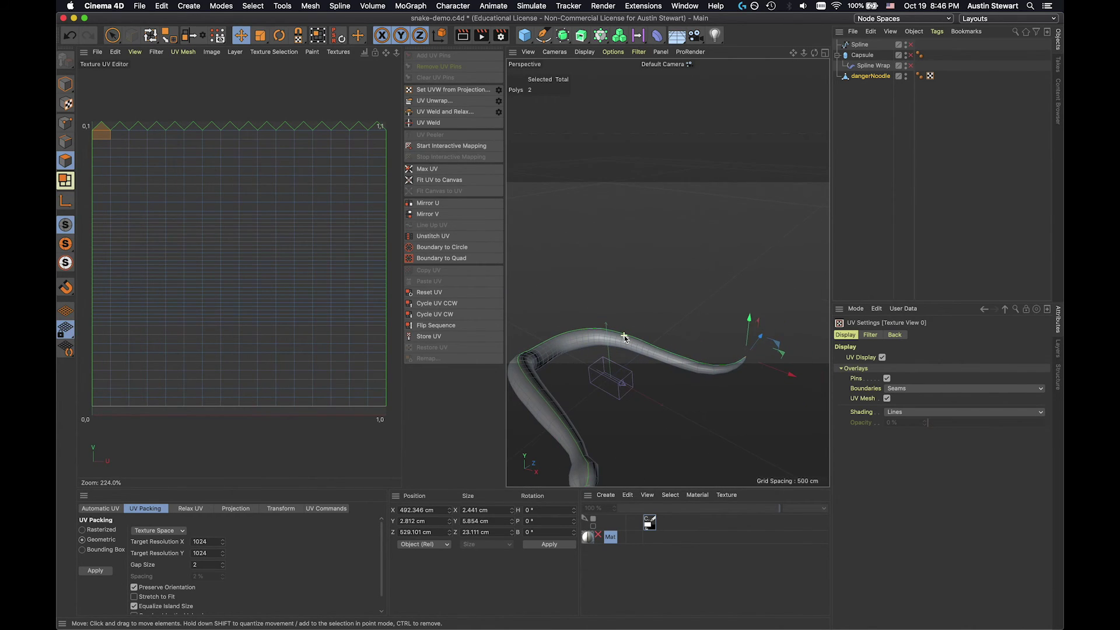
Examine the side and underside of the snake's body in relation to the UV seam running along its top
left_click_drag(547, 374, 609, 238, "alt")
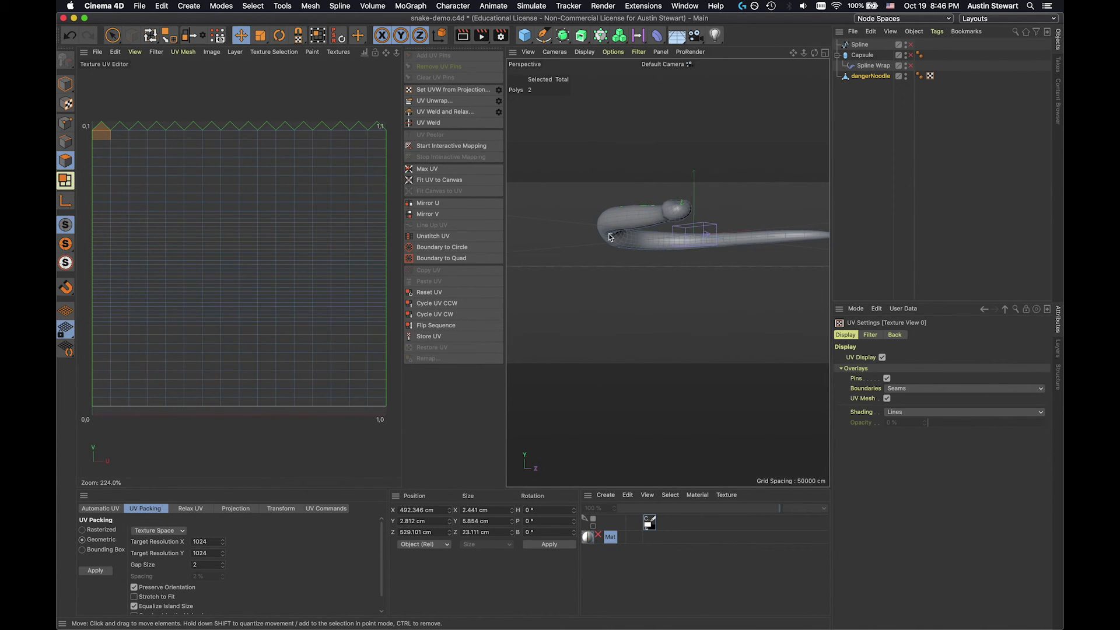
scroll(620, 209, "up", 5)
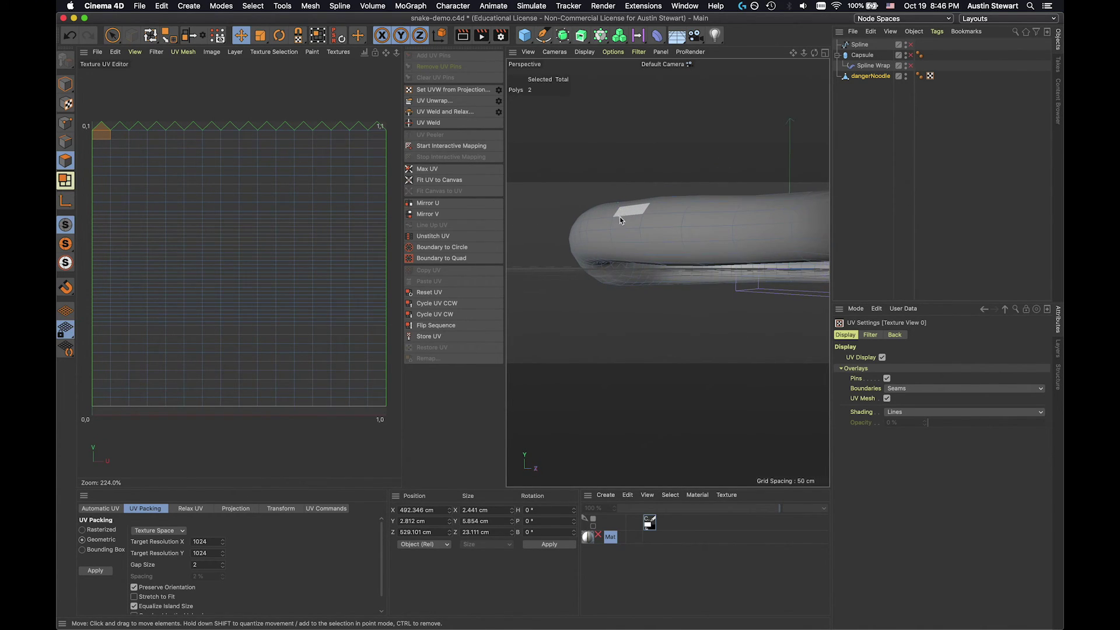
left_click_drag(627, 257, 572, 240, "alt")
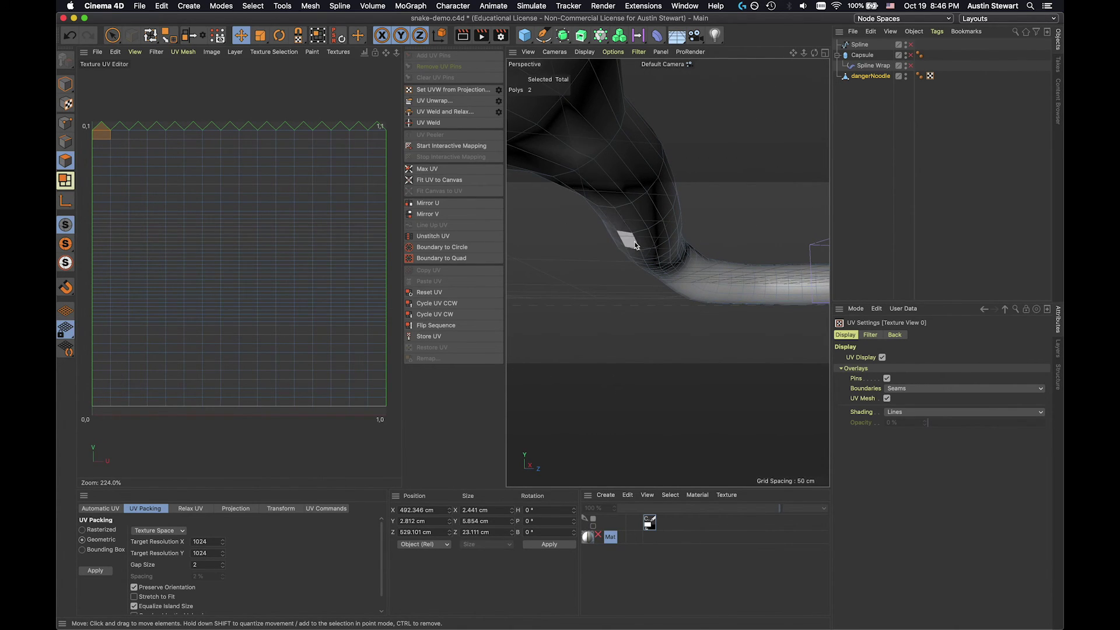
key("super+shift+z")
key("super+shift+z")
key("super+shift+z")
key("super+shift+z")
left_click_drag(675, 250, 666, 343, "alt")
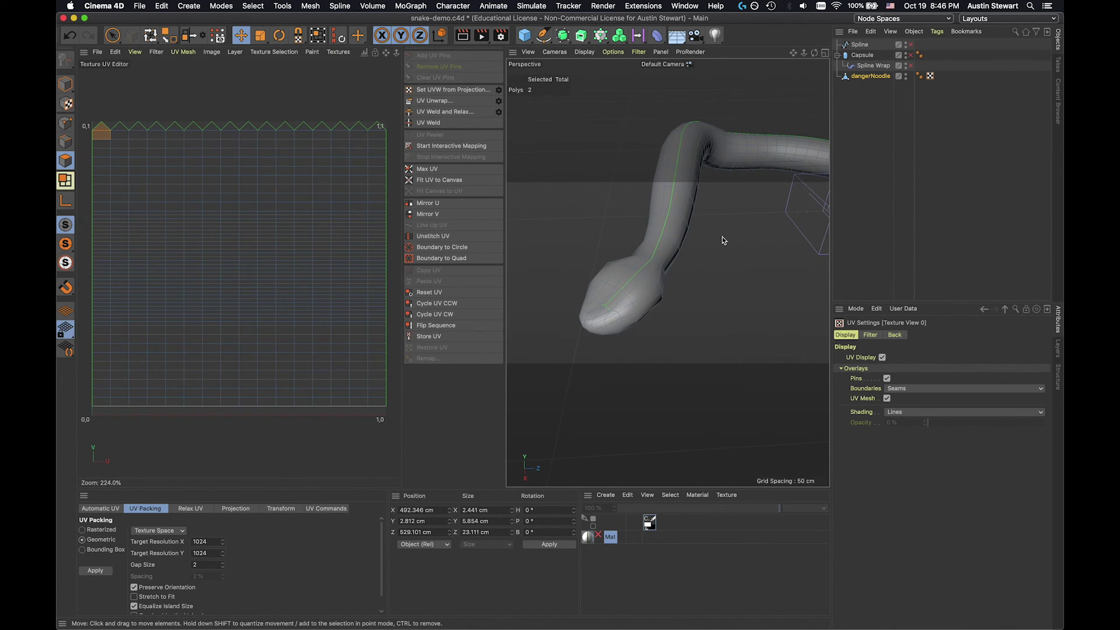
scroll(723, 240, "down", 5)
left_click_drag(722, 239, 636, 293, "alt")
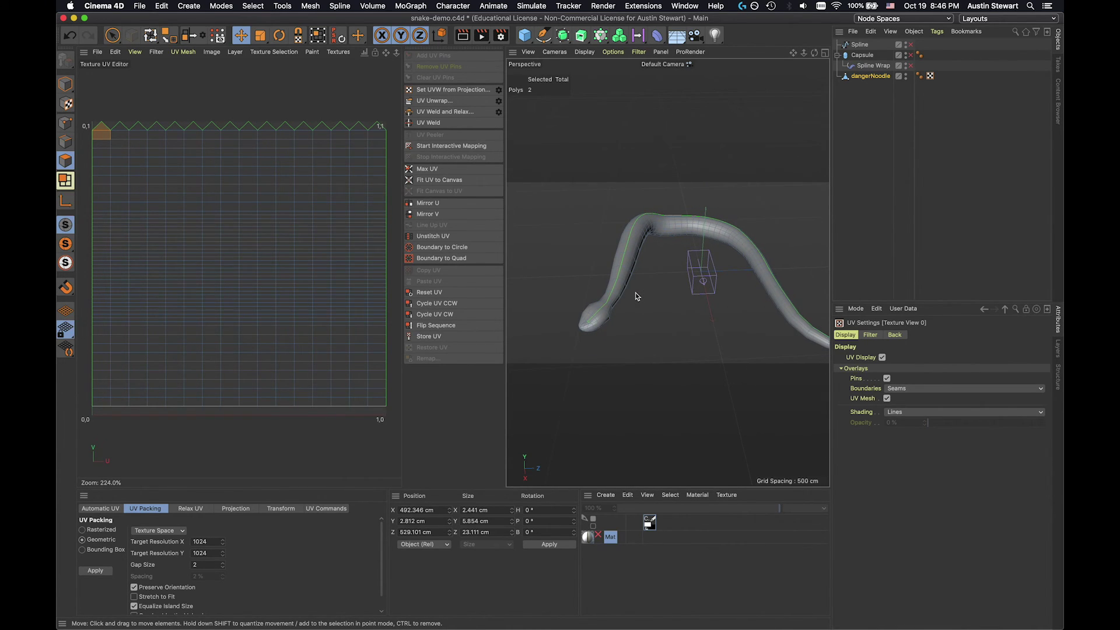
Clear the polygon selection and delete the UVW tag of the dangerNoodle mesh
left_click(151, 99)
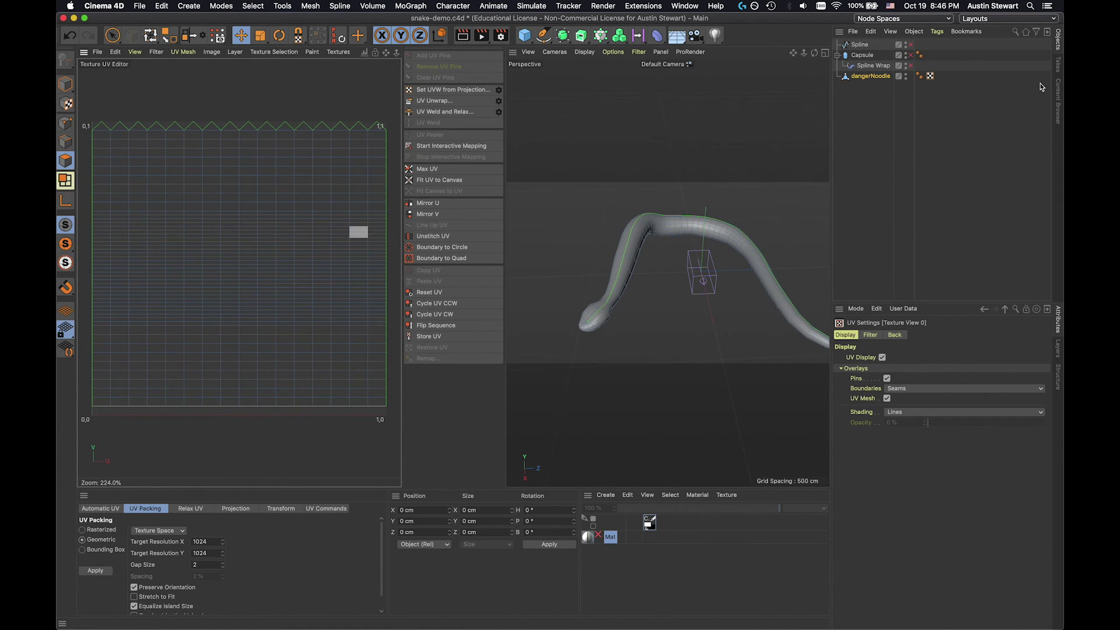
left_click(931, 76)
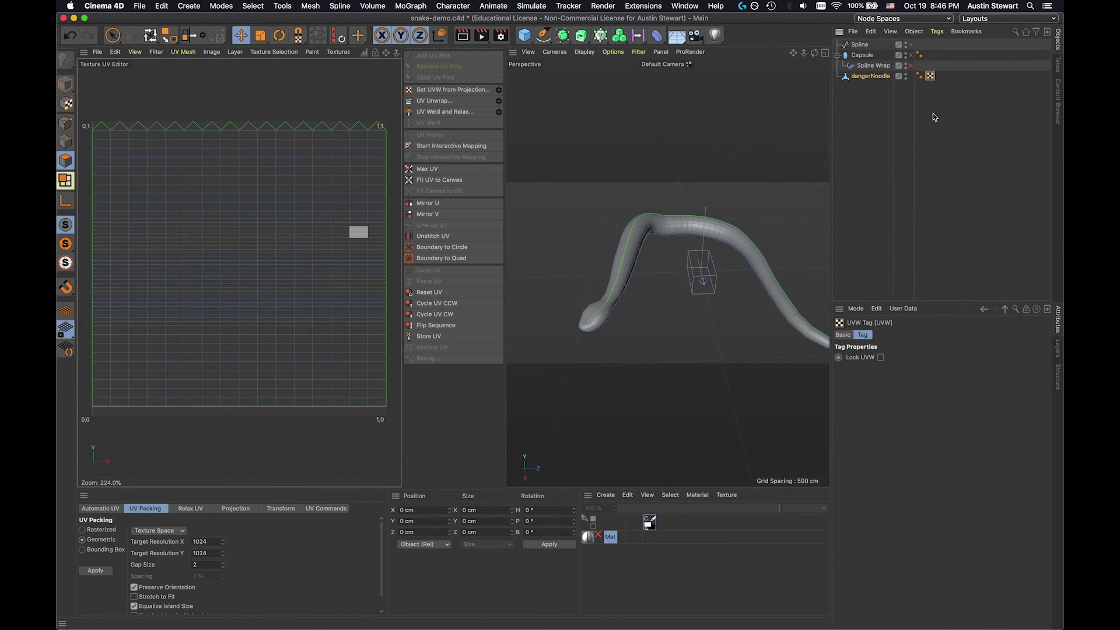
key("Delete")
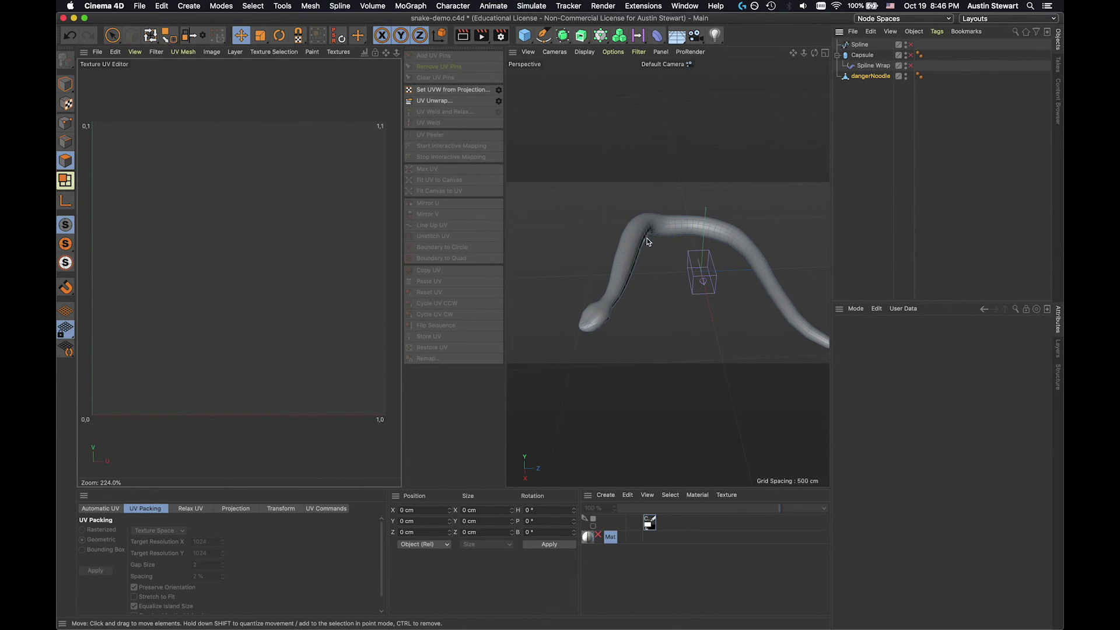
Switch from polygon to edge mode on the dangerNoodle mesh, with the snake's head and neck in view
scroll(615, 315, "up", 3)
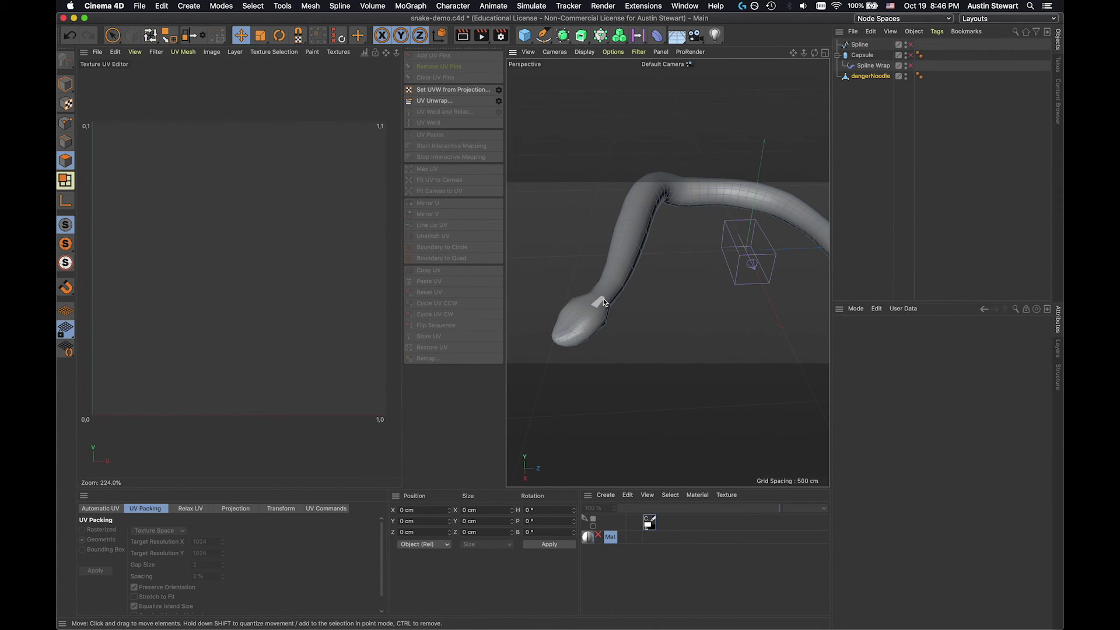
scroll(610, 309, "up", 8)
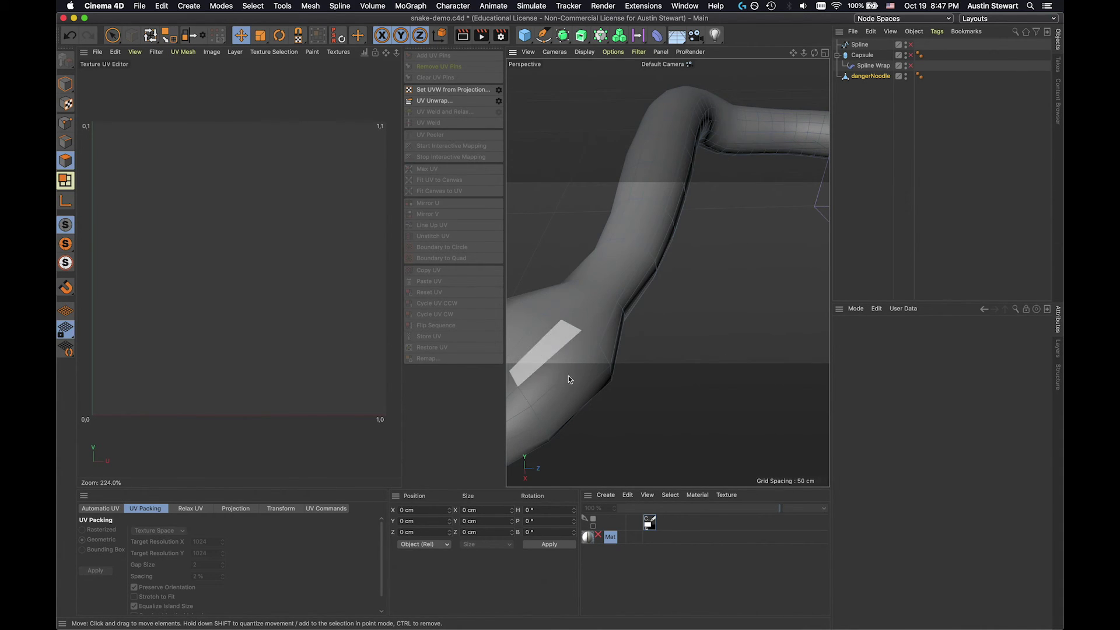
scroll(580, 321, "up", 3)
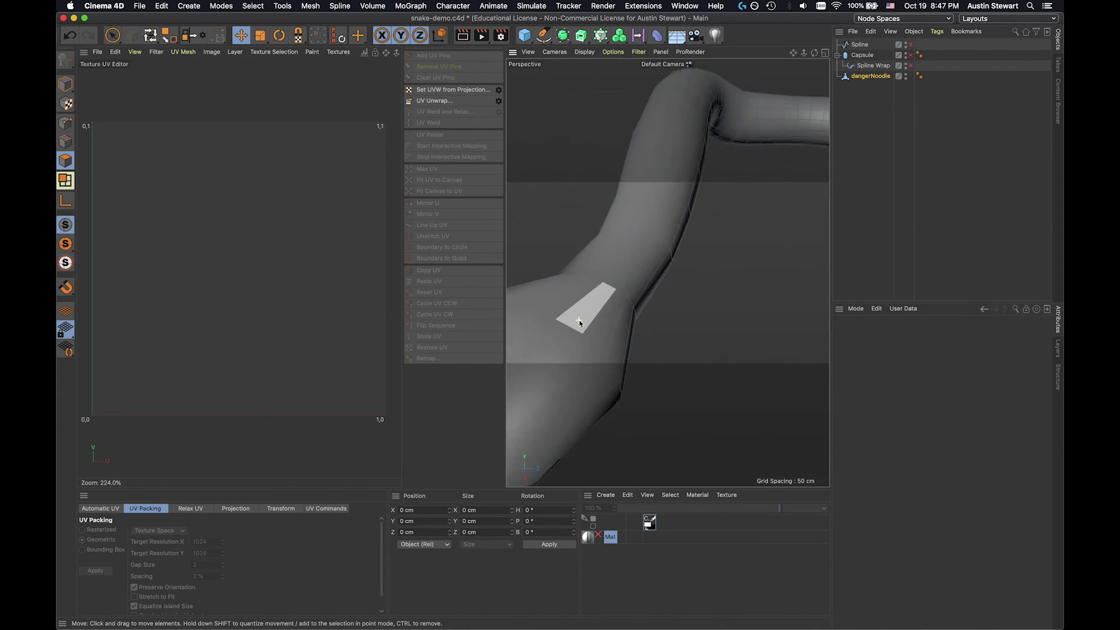
scroll(580, 322, "down", 5)
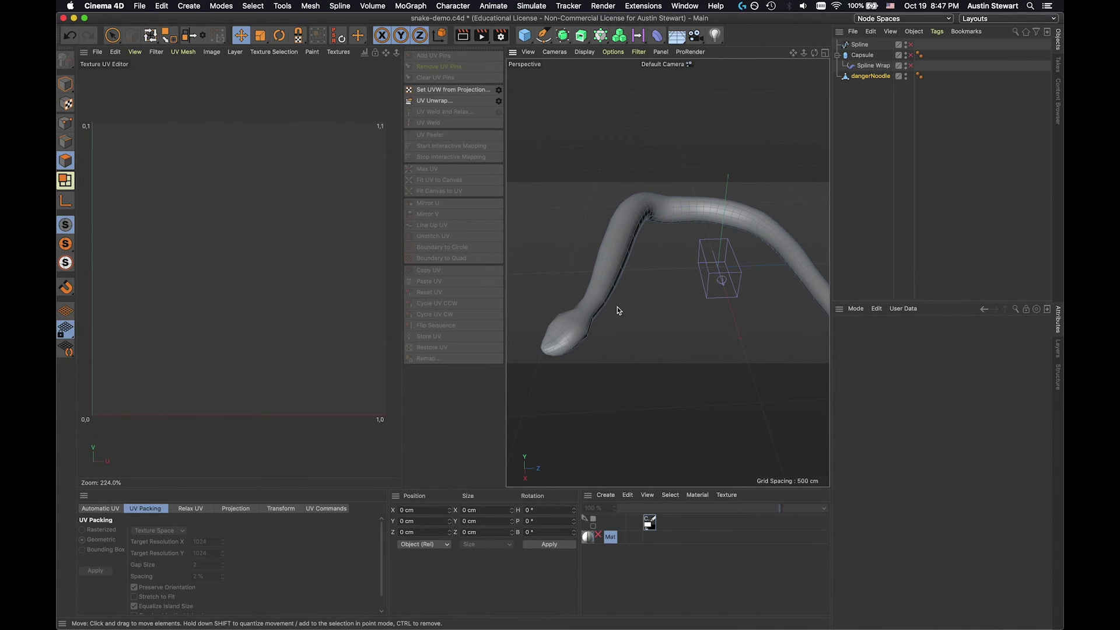
left_click_drag(618, 307, 529, 282, "alt")
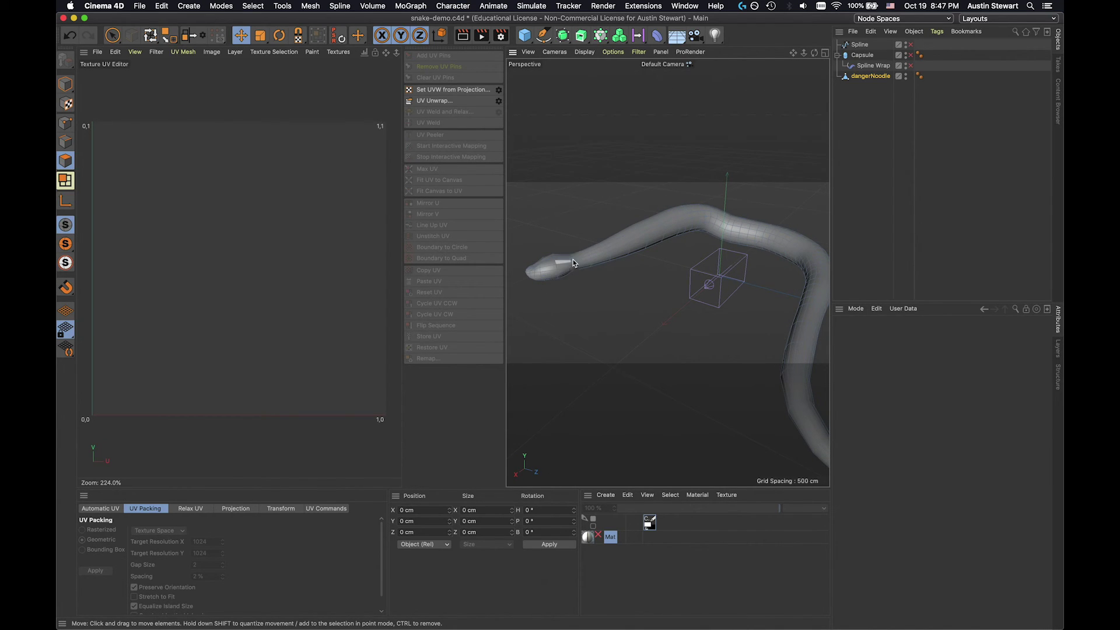
left_click(66, 142)
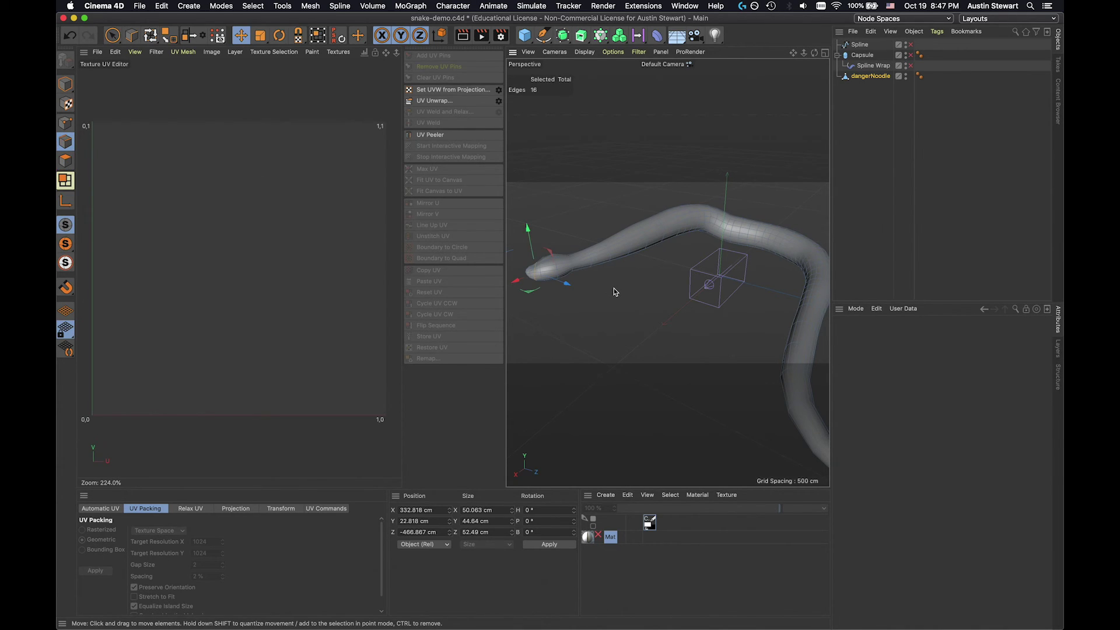
Use Loop Selection to select the ring of edges around the snake's neck just behind the head
key("u")
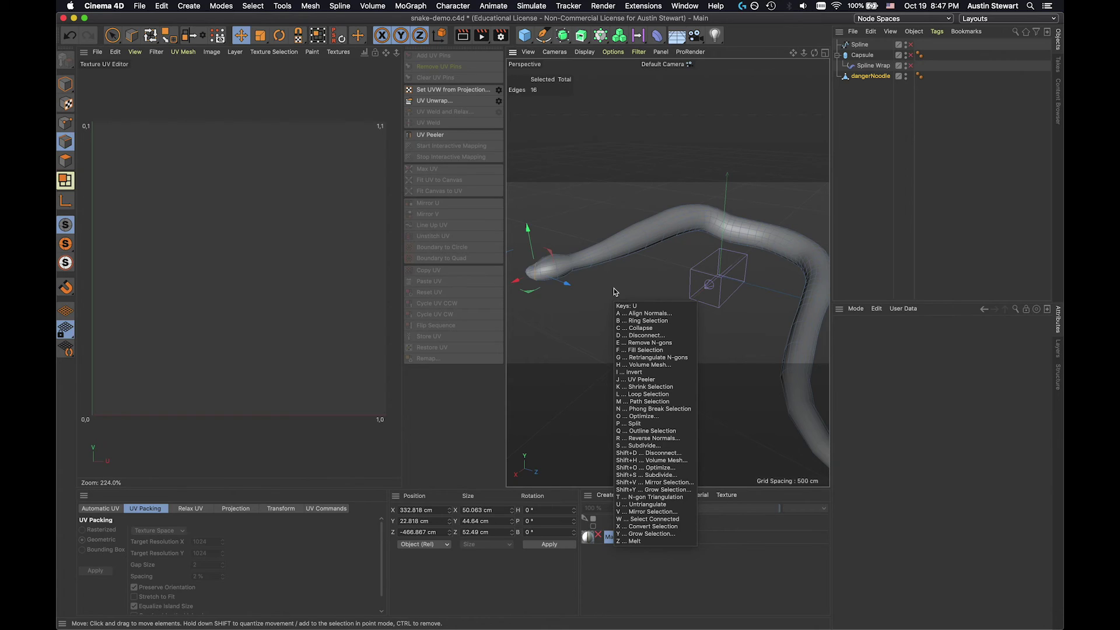
key("l")
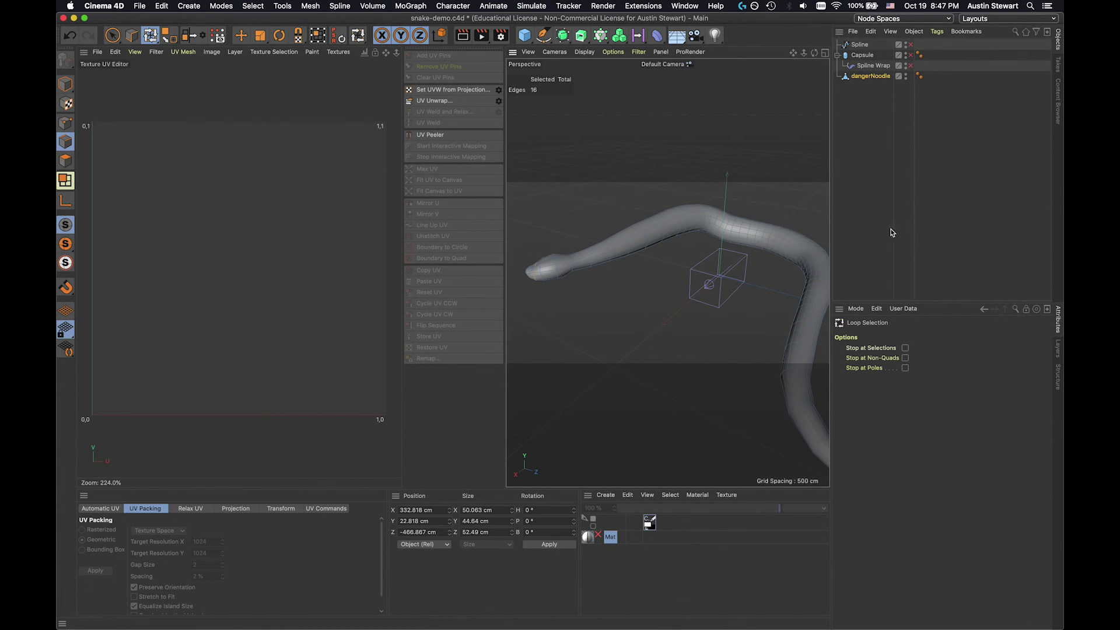
left_click(252, 7)
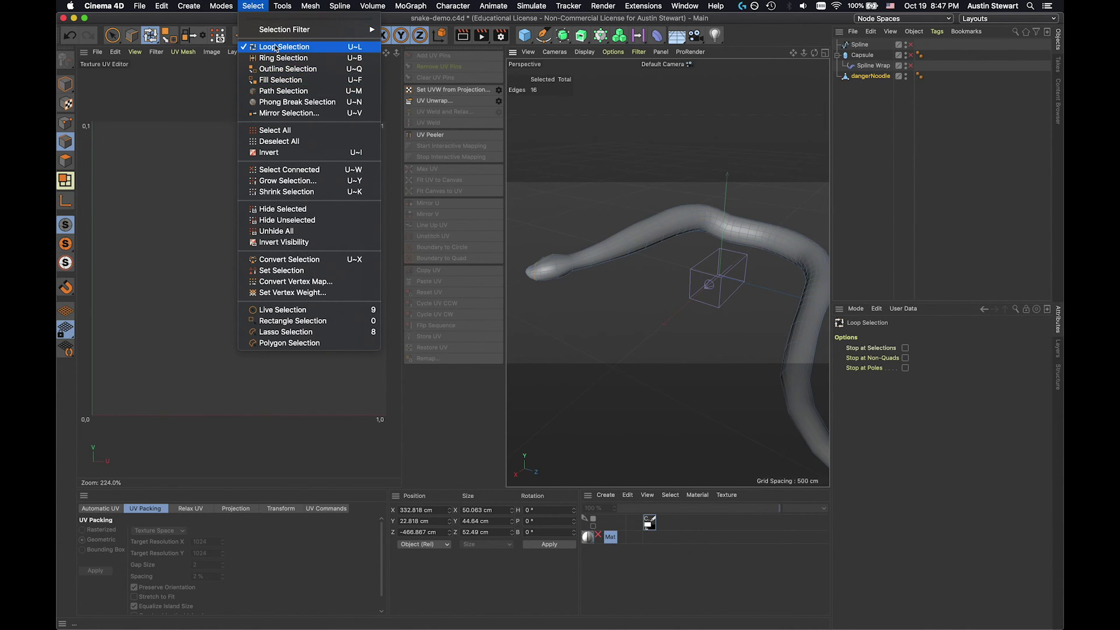
left_click(255, 6)
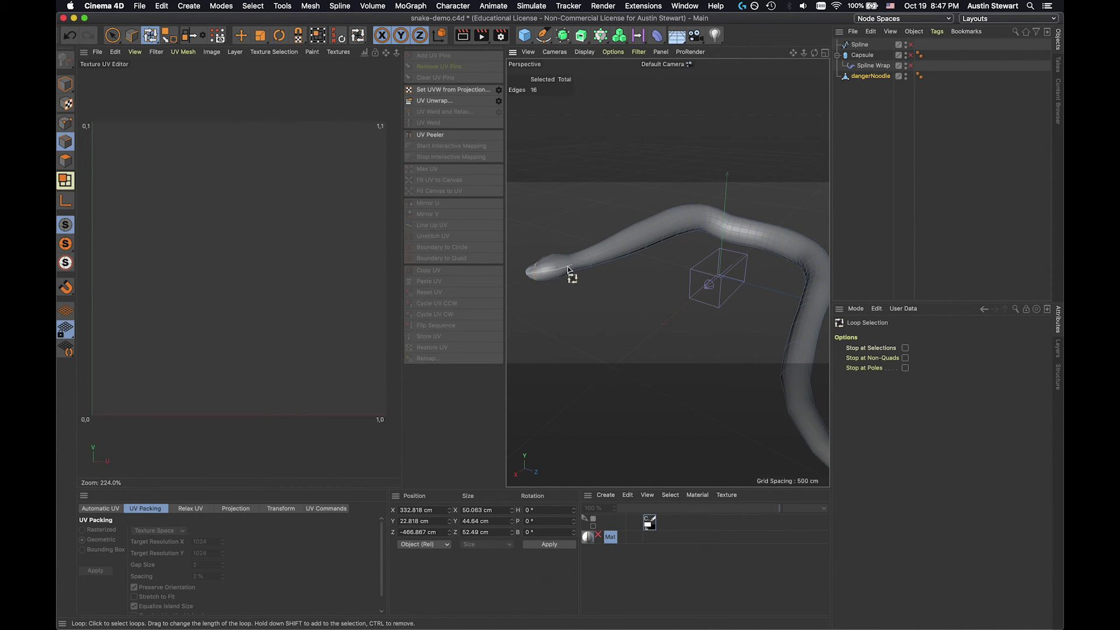
scroll(569, 272, "up", 5)
left_click_drag(569, 270, 621, 325, "alt")
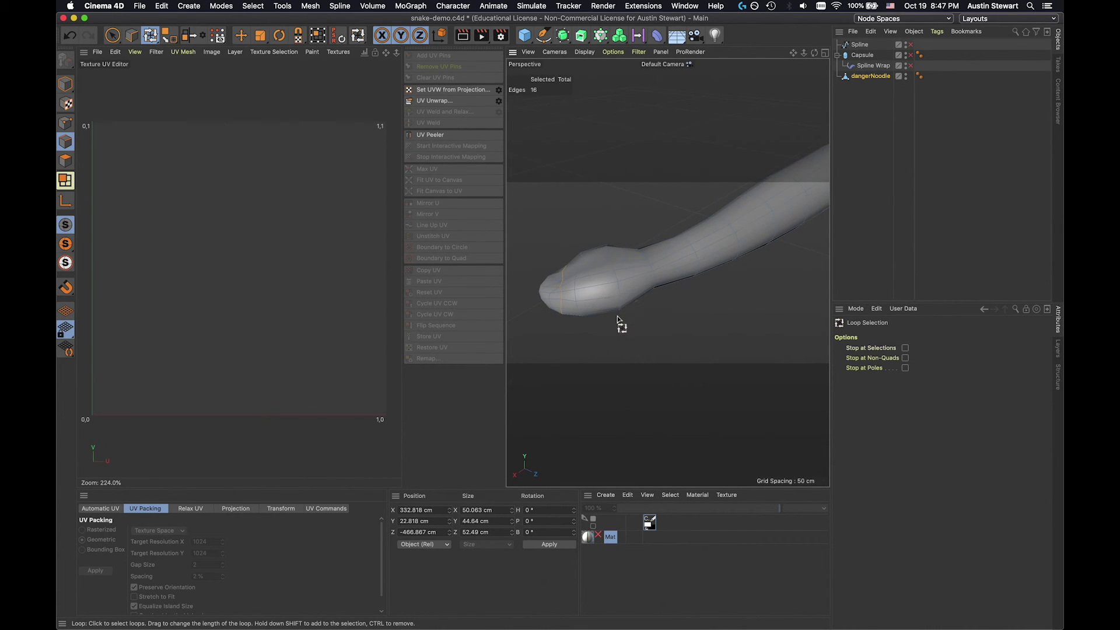
left_click(652, 270)
Enable Stop at Selections for Loop Selection so the lengthwise underside loop ends at the neck ring
left_click_drag(677, 308, 656, 152, "alt")
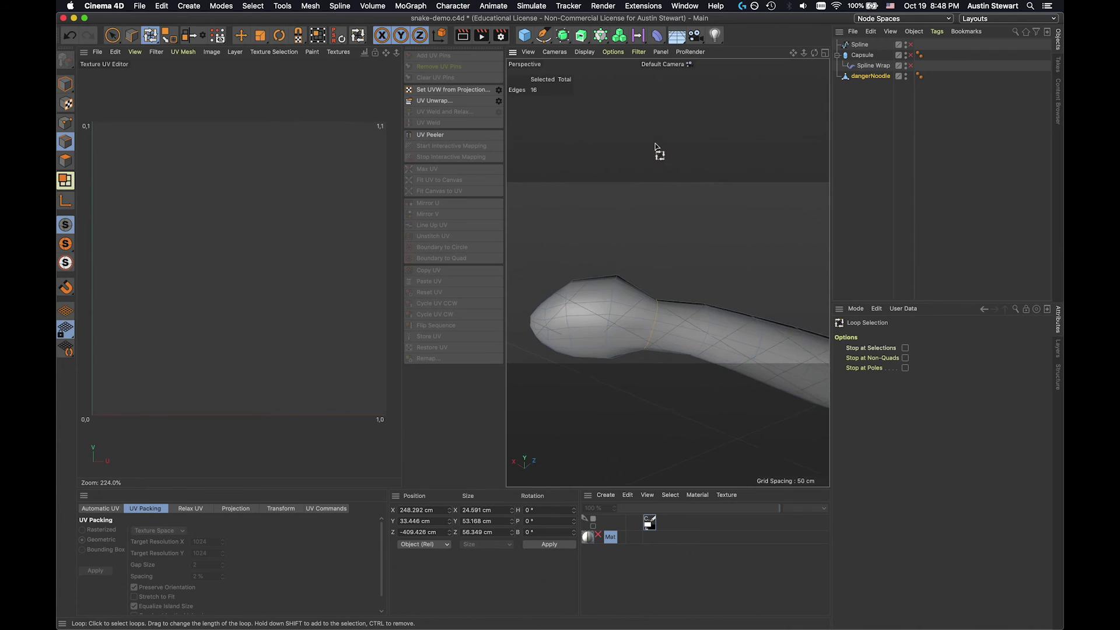
left_click(653, 336)
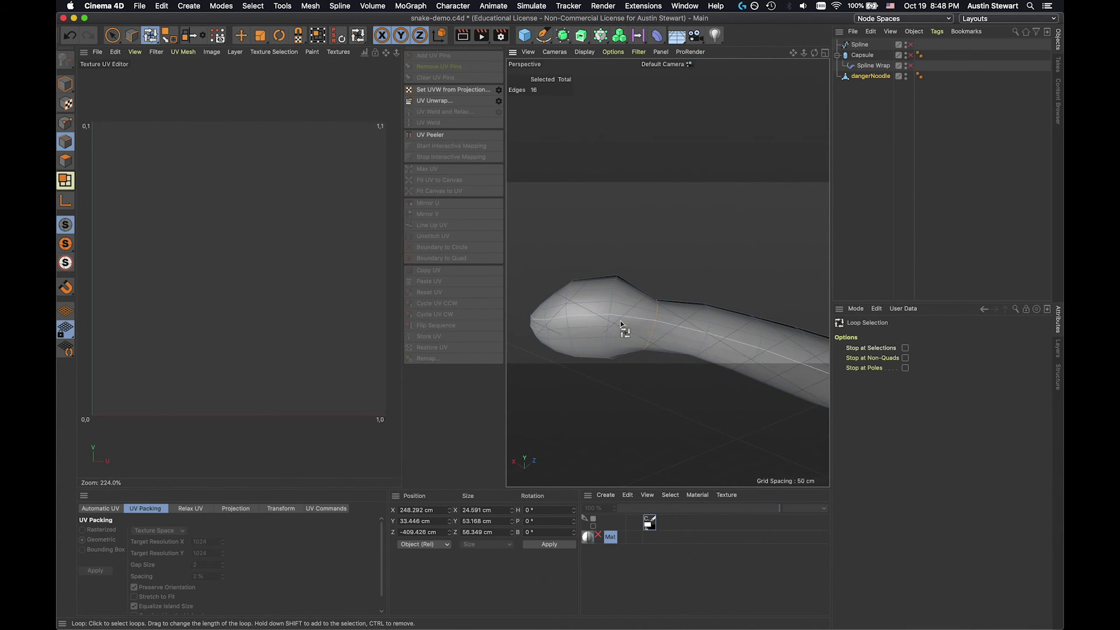
left_click(906, 350)
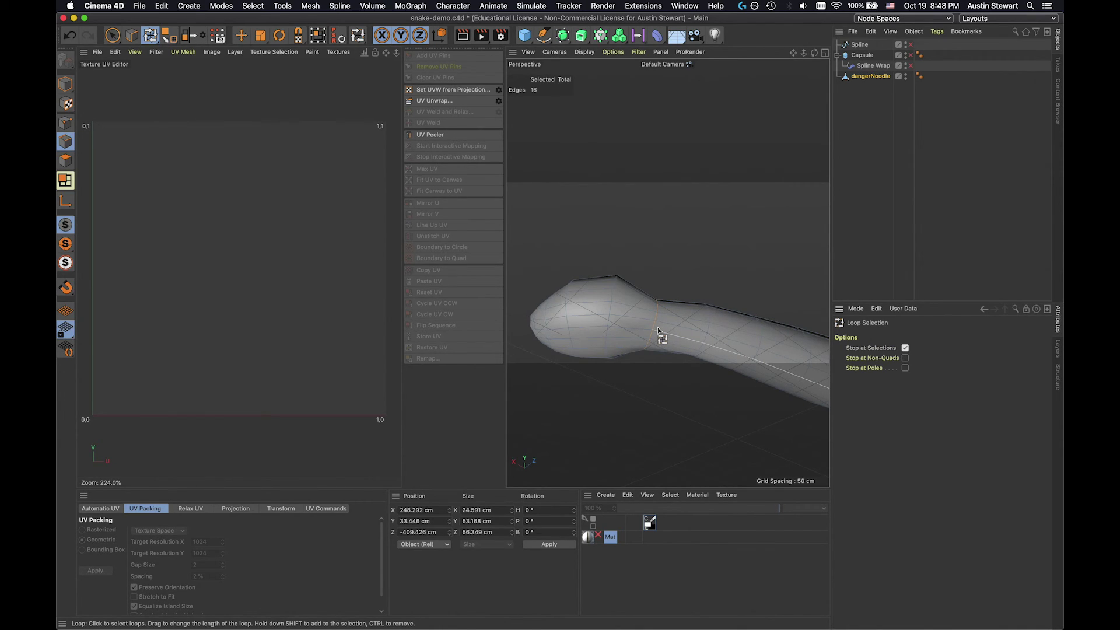
With Live Selection at radius 5, add two consecutive lengthwise edges on the underside of the tail tip to the selection
left_click_drag(658, 330, 657, 425, "alt")
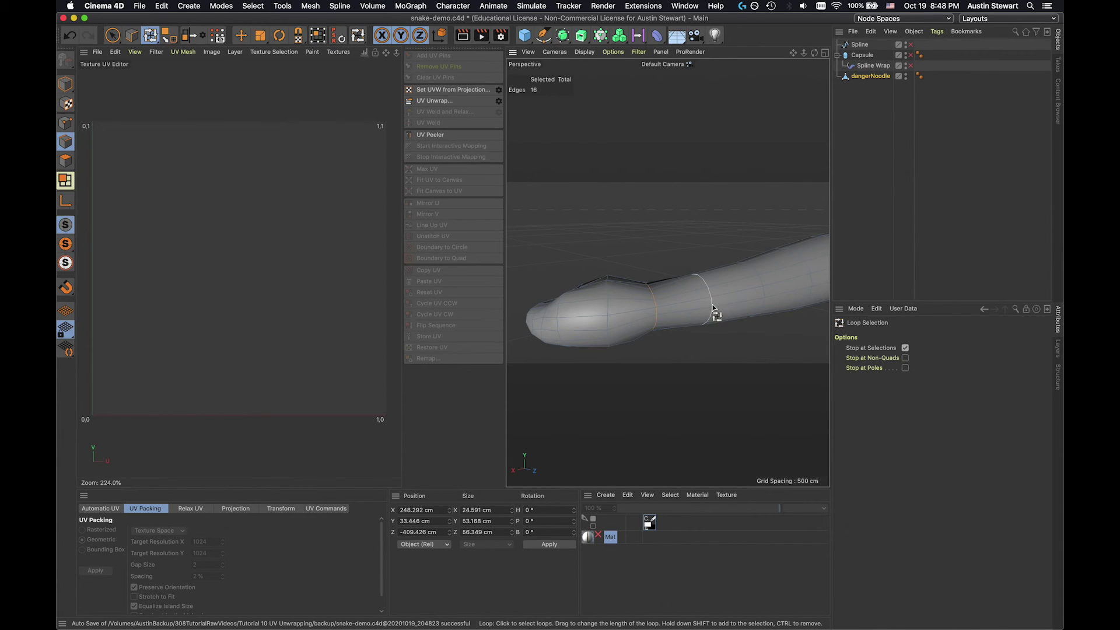
scroll(713, 309, "down", 8)
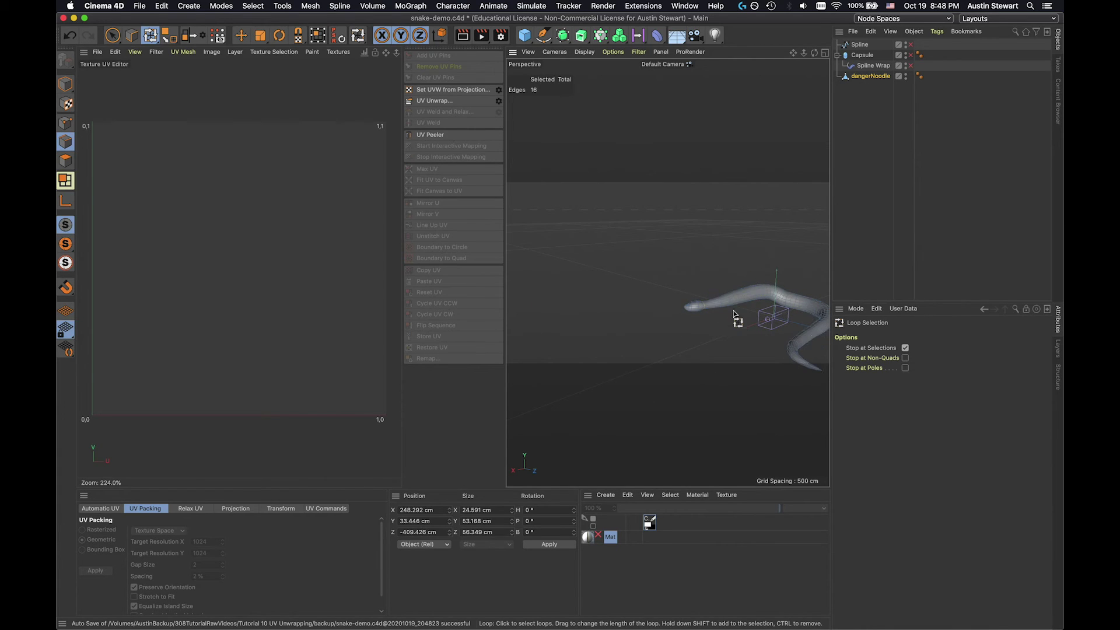
middle_click_drag(733, 315, 665, 243, "alt")
left_click_drag(665, 243, 713, 239, "alt")
scroll(713, 240, "up", 10)
left_click_drag(602, 313, 560, 194, "alt")
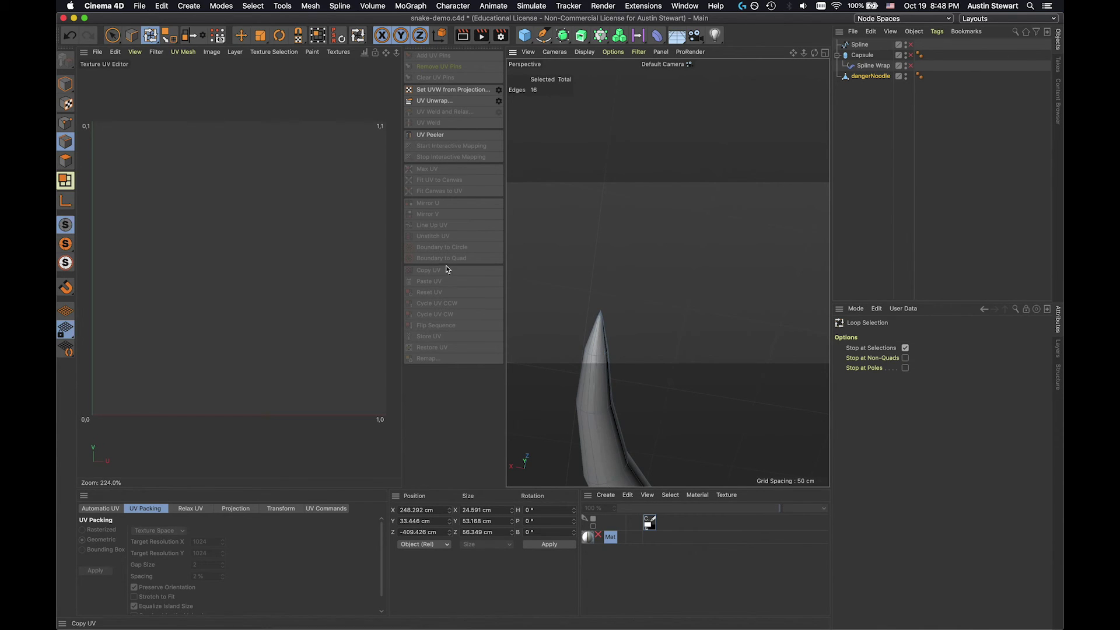
left_click(113, 35)
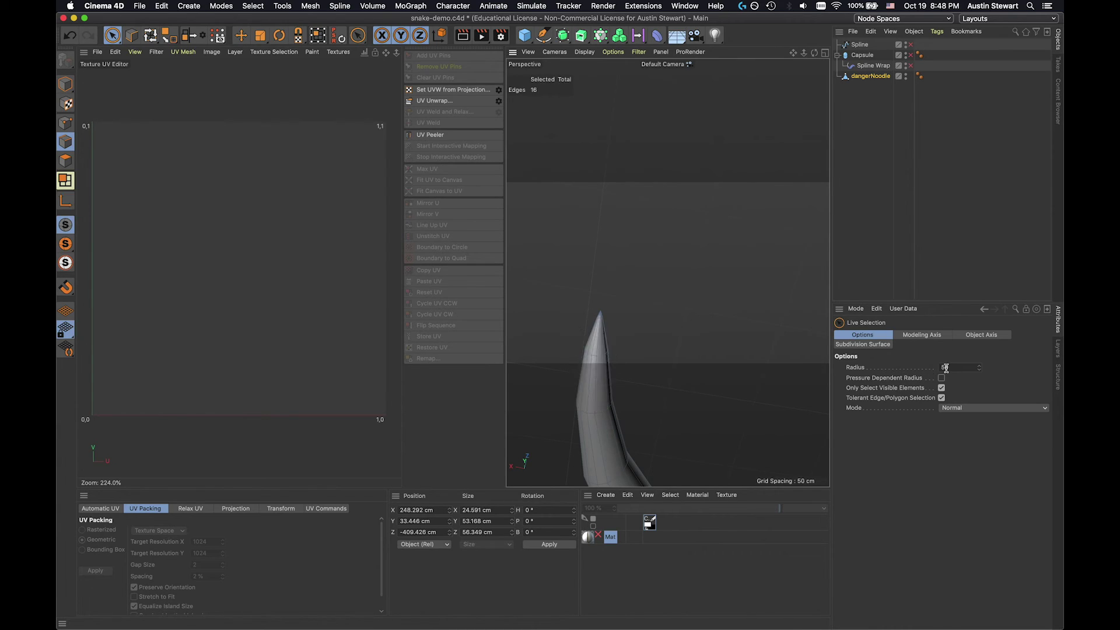
left_click(970, 368)
key("Return")
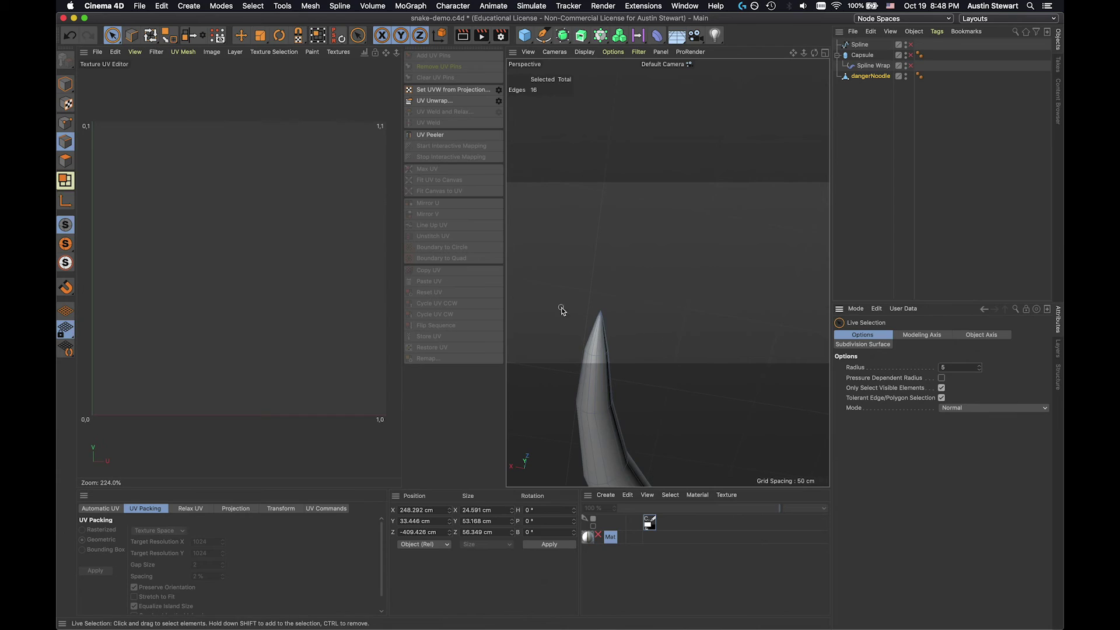
left_click(598, 354, "shift")
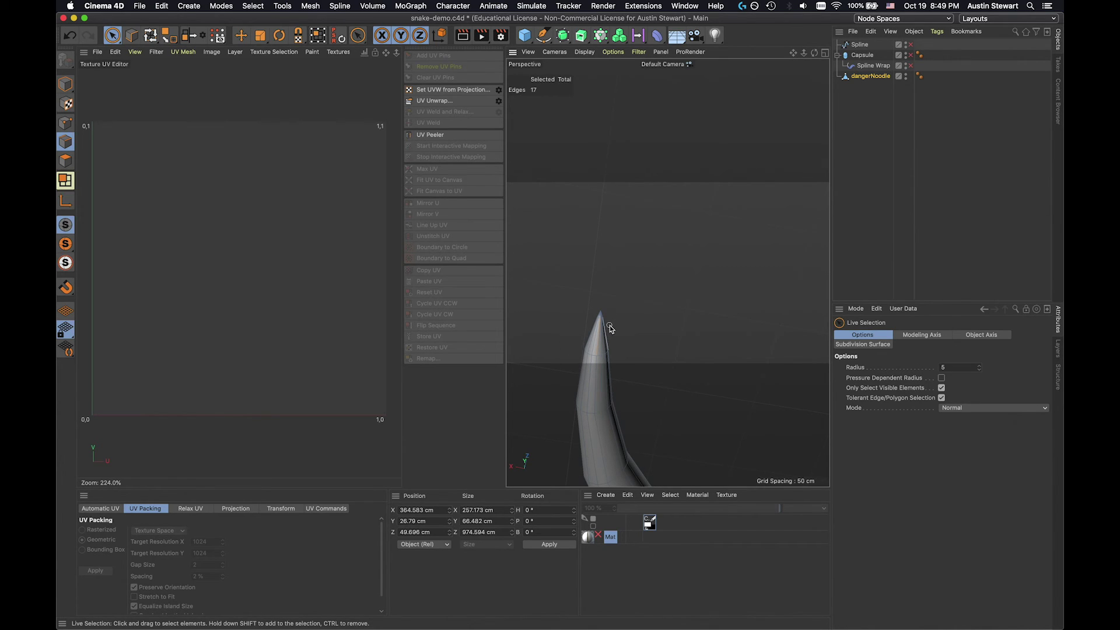
scroll(608, 325, "up", 5)
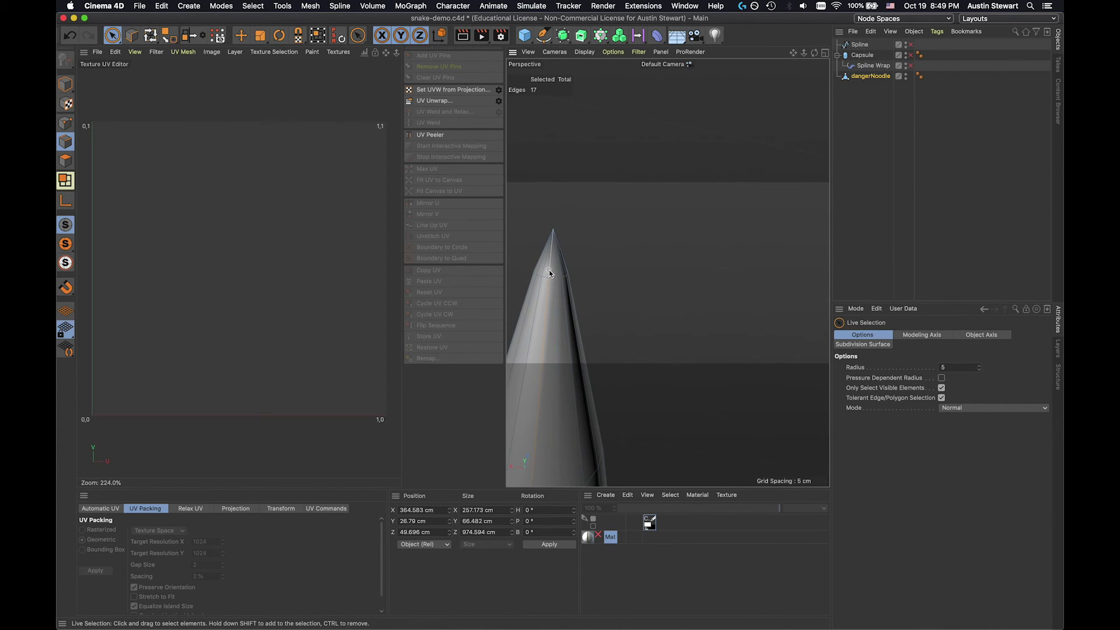
left_click(554, 255, "shift")
Add the lengthwise edge loop along the underside, from the selected tail edges to the neck ring, using Loop Selection
middle_click_drag(622, 279, 653, 229)
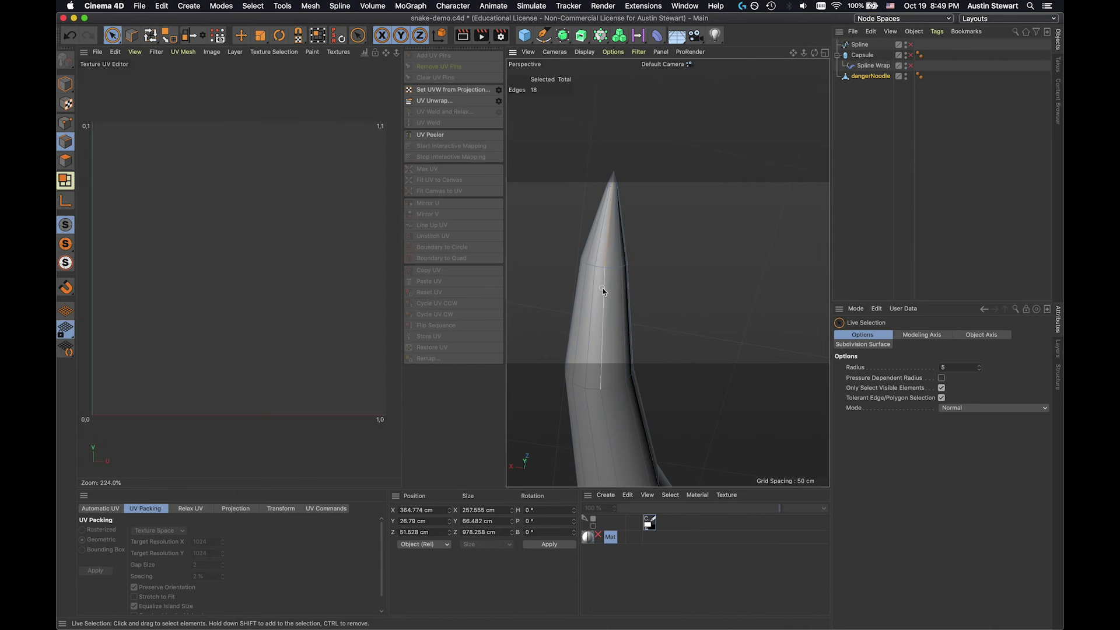
key("u")
key("l")
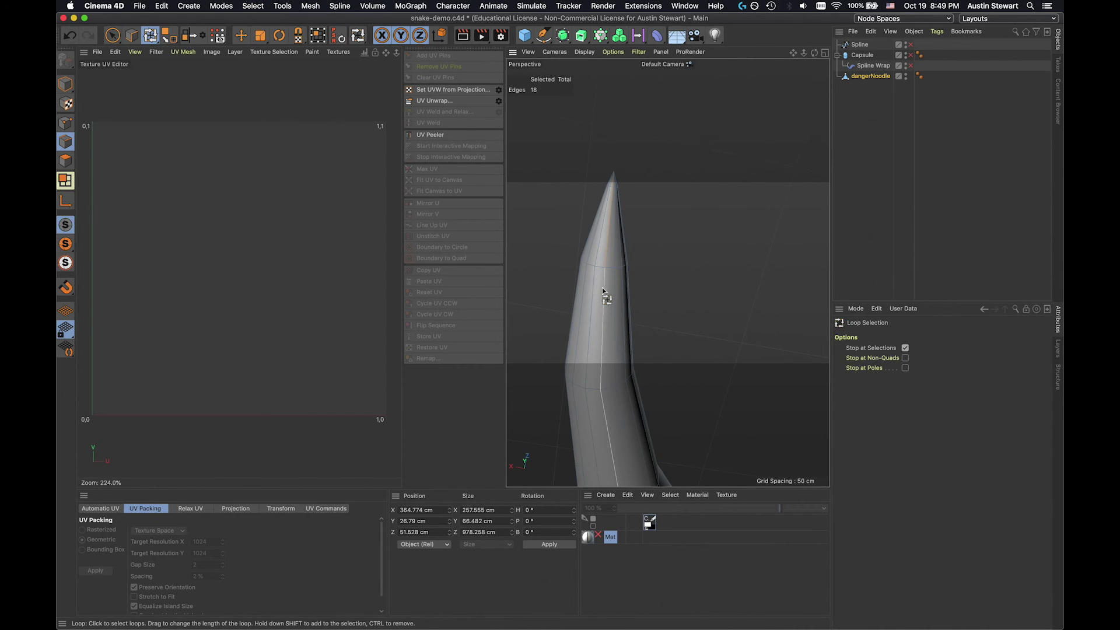
left_click(605, 293)
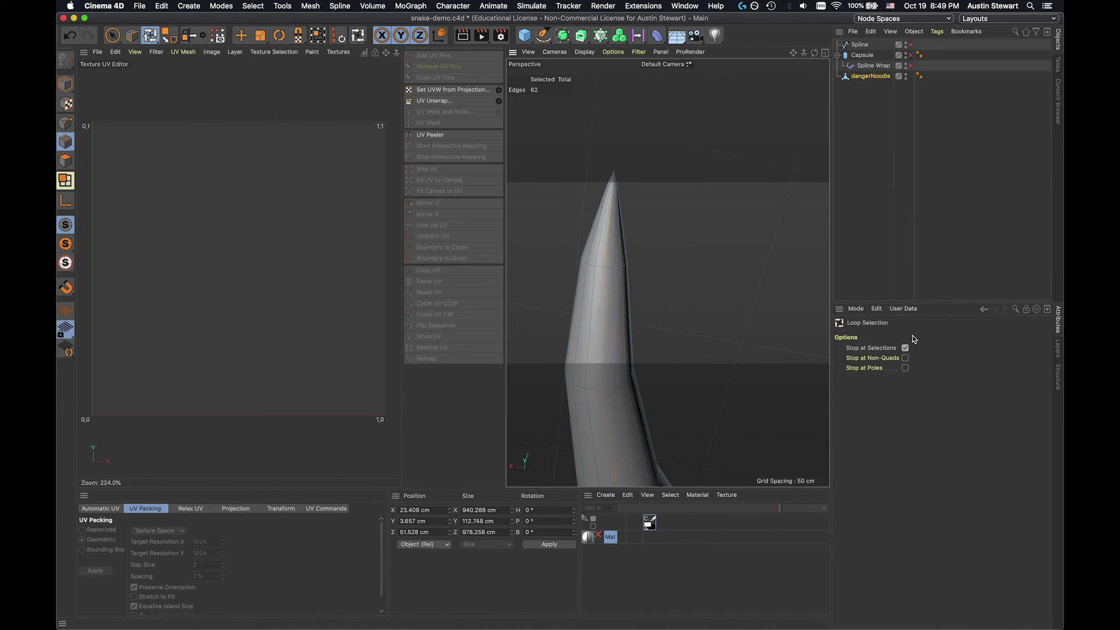
Check the selected seam along the snake's body and apply UV Peeler to it
scroll(677, 312, "down", 5)
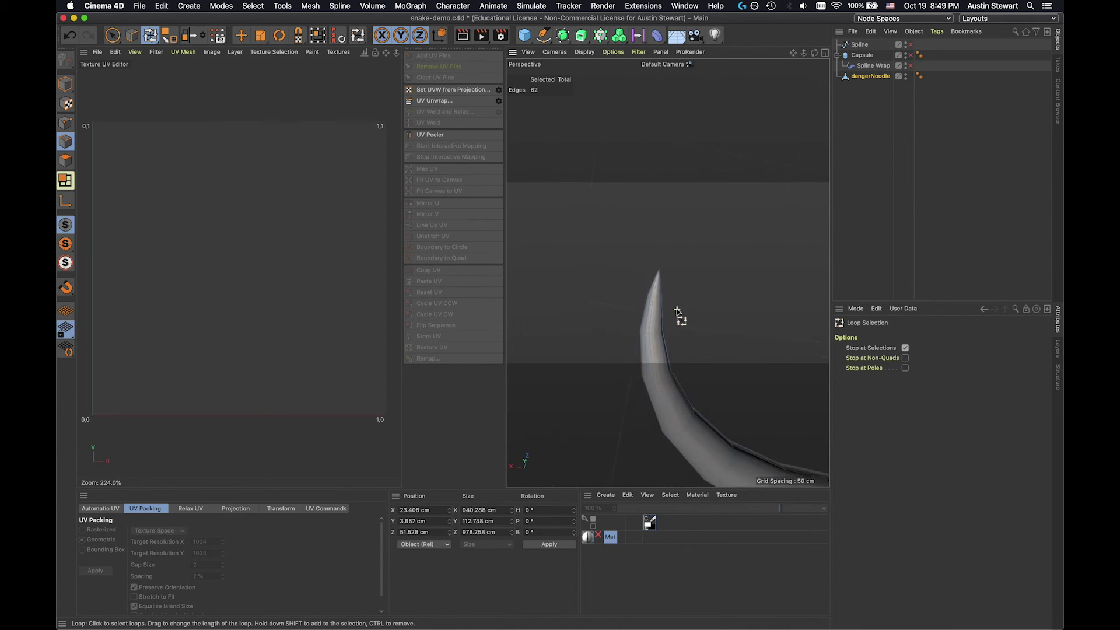
scroll(677, 312, "down", 5)
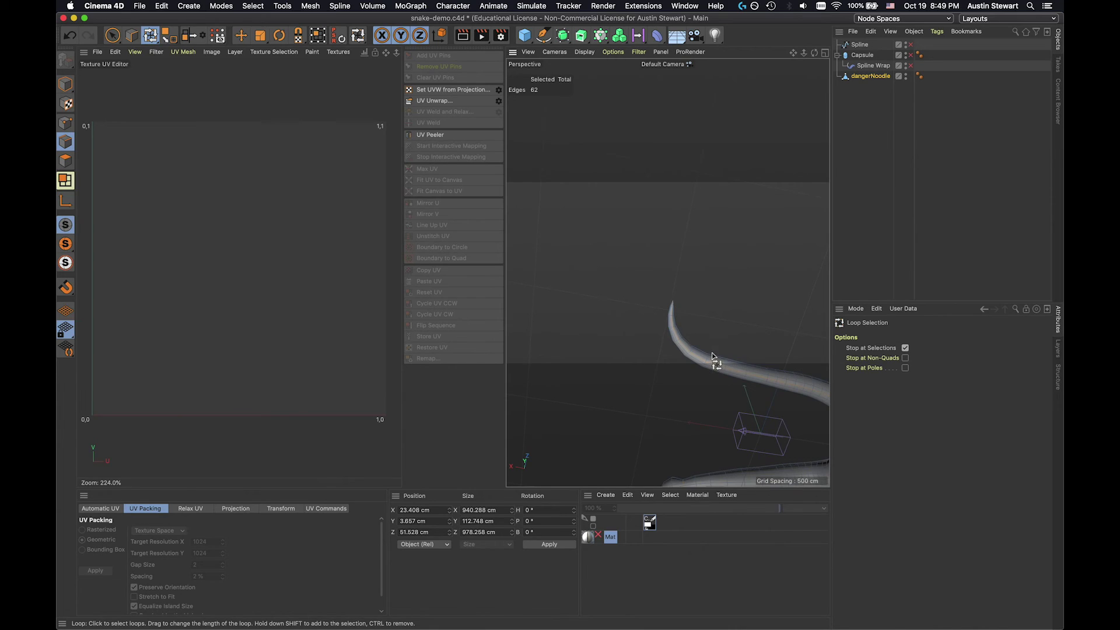
middle_click_drag(716, 362, 615, 169, "alt")
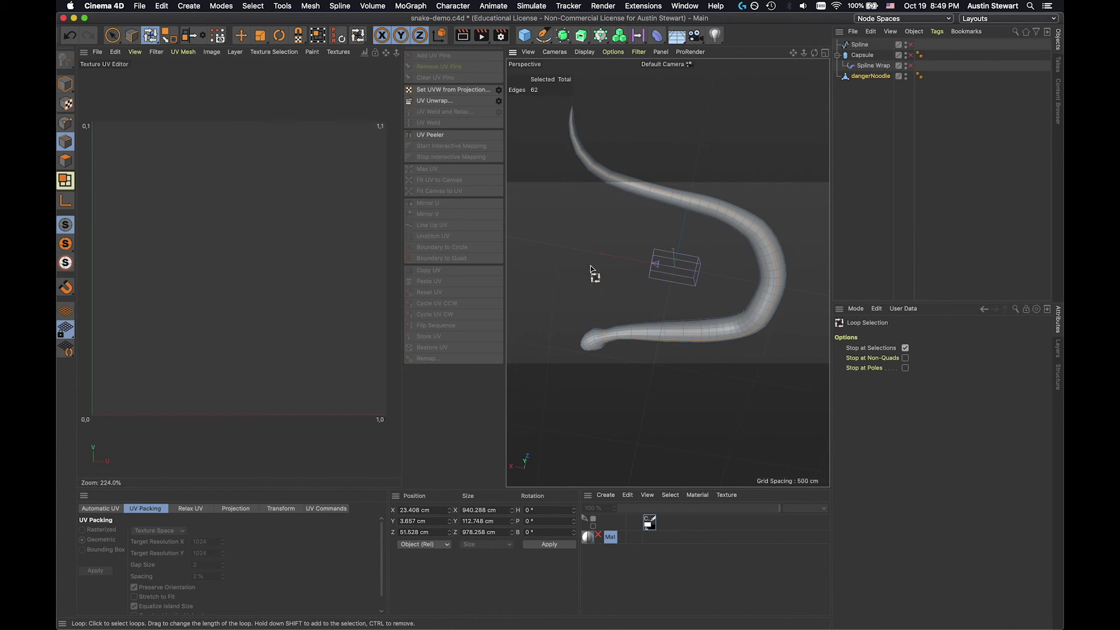
left_click_drag(591, 270, 754, 365, "alt")
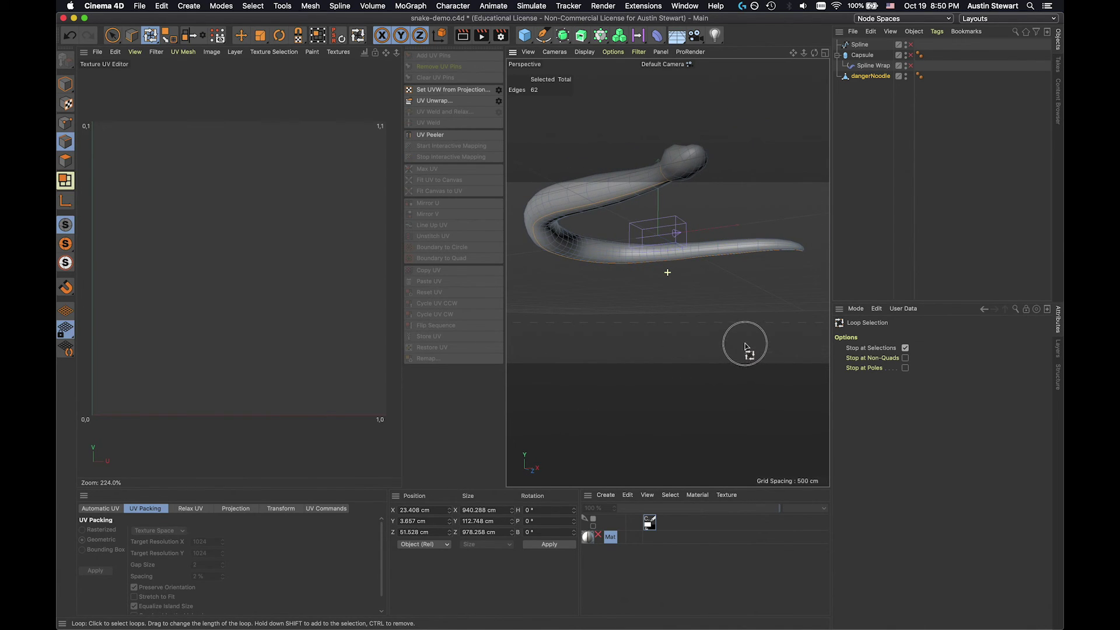
left_click_drag(692, 300, 688, 271, "alt")
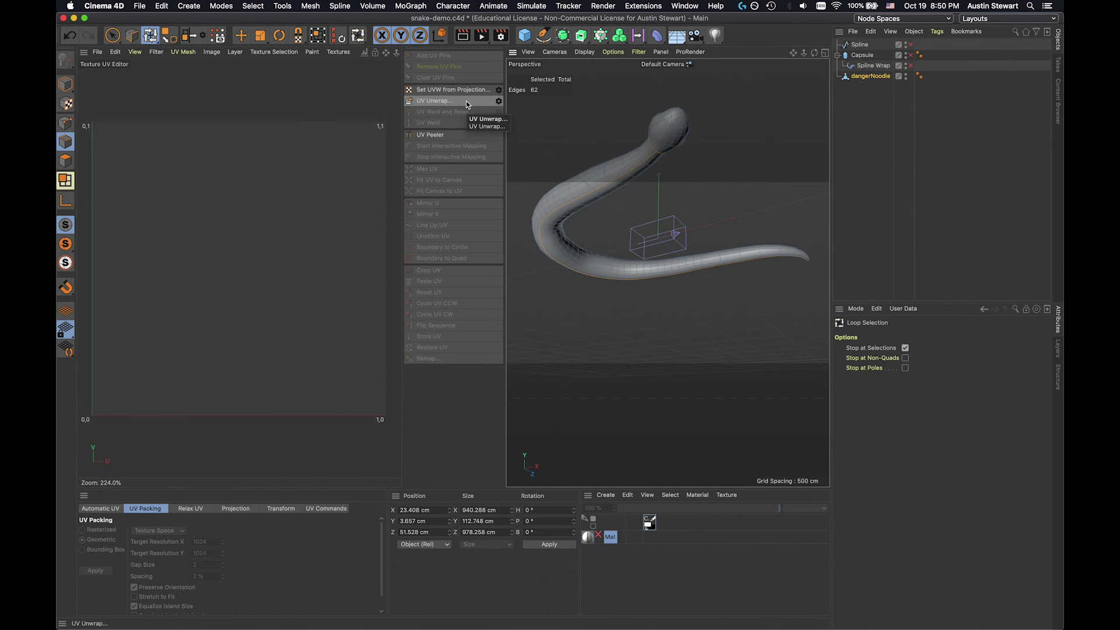
left_click(441, 137)
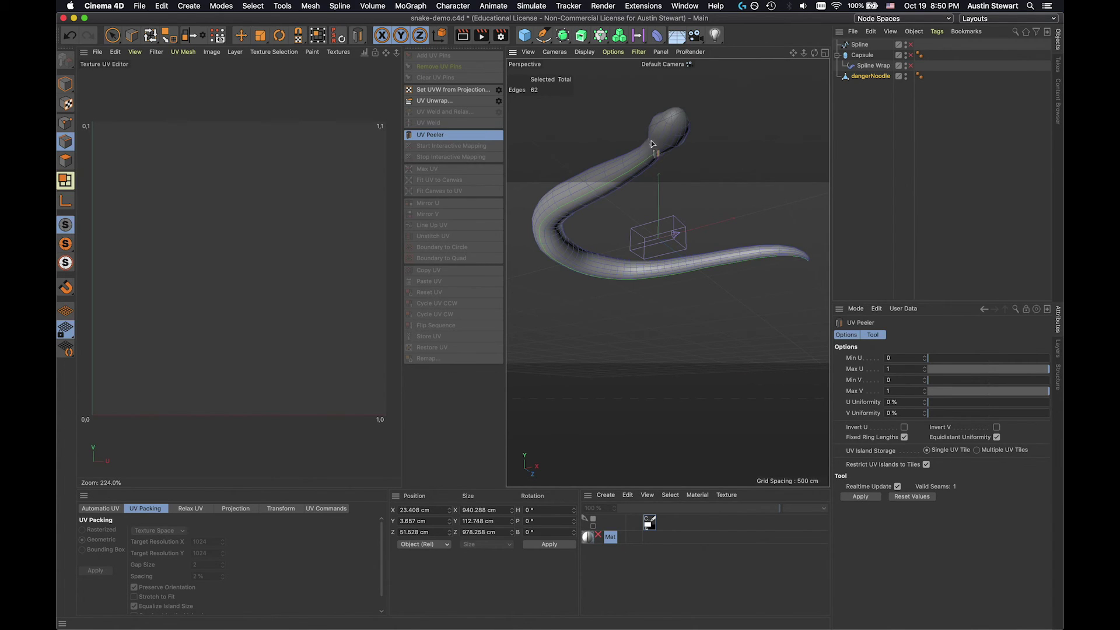
left_click(863, 497)
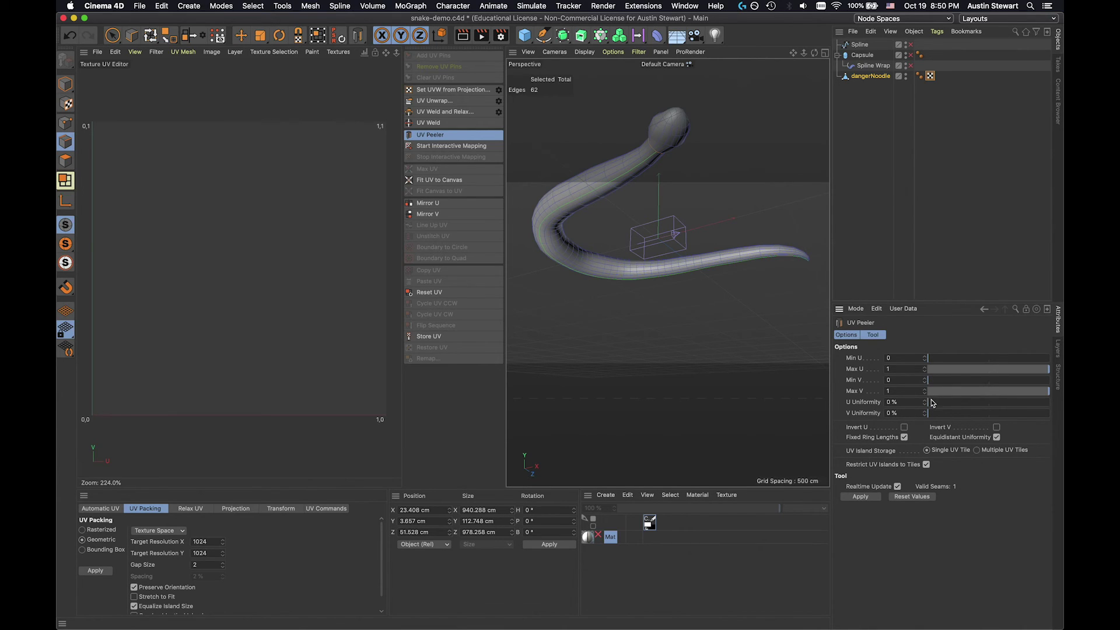
Try a slightly higher U Uniformity in UV Peeler, inspect the peeled UV island, and undo the change
left_click_drag(932, 403, 940, 403)
scroll(362, 306, "down", 4)
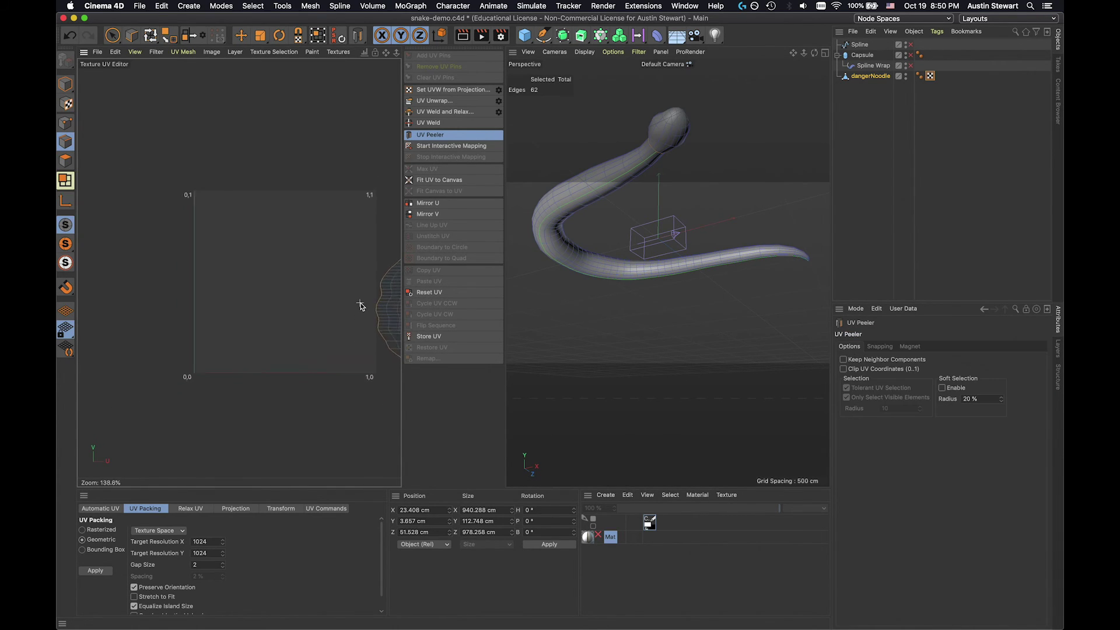
middle_click_drag(362, 305, 211, 302, "alt")
mouse_move(361, 305)
right_mouse_down("alt")
mouse_move(346, 305)
mouse_move(363, 304)
right_mouse_up("alt")
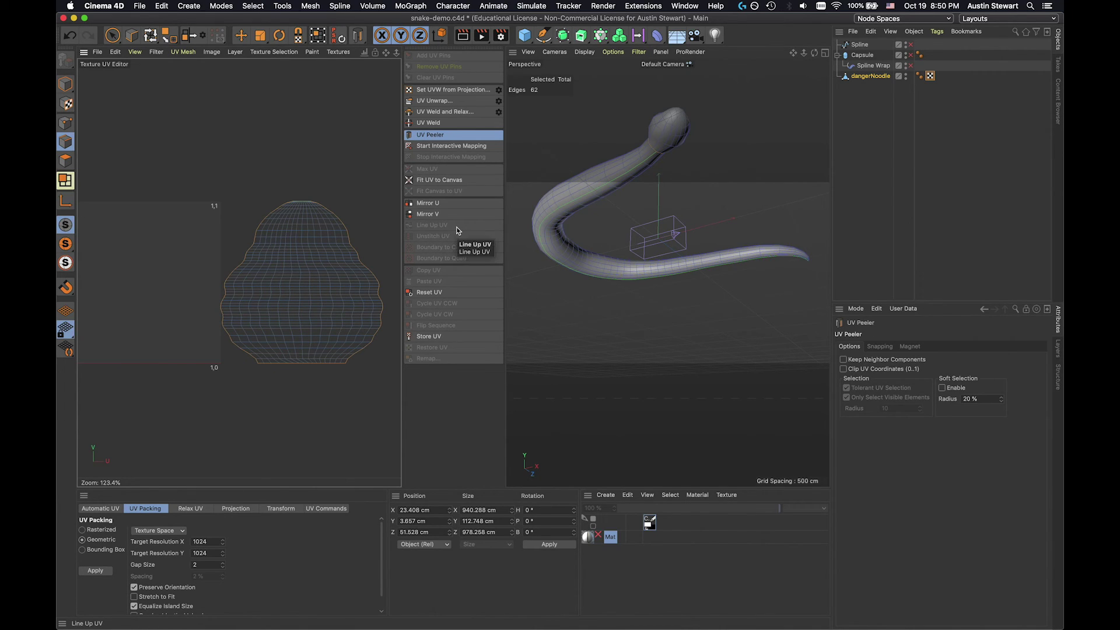
key("super+z")
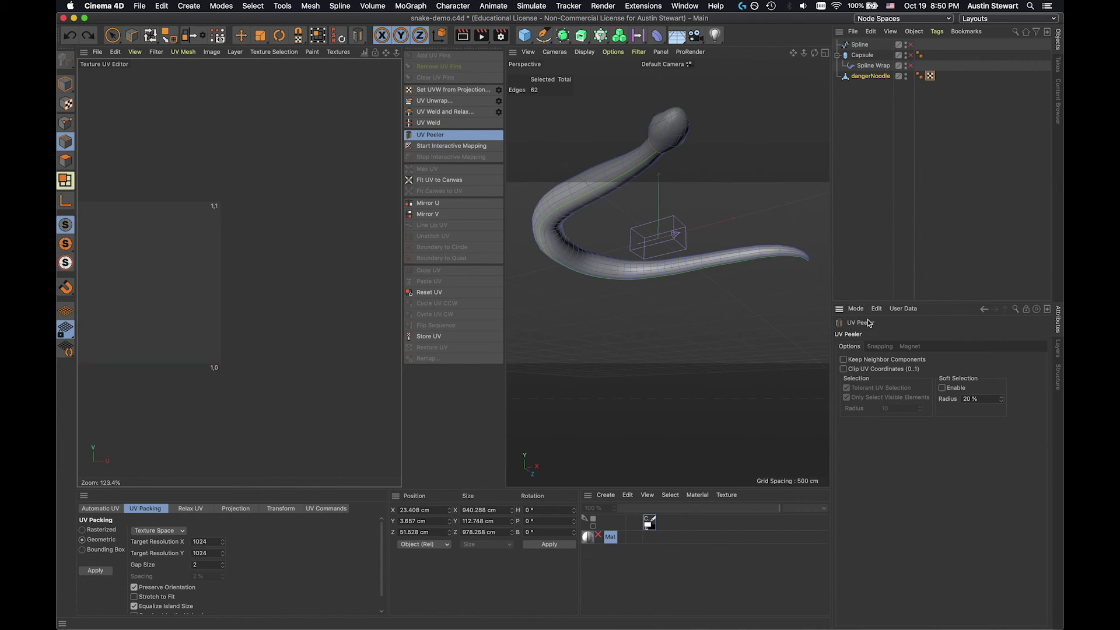
left_click(873, 348)
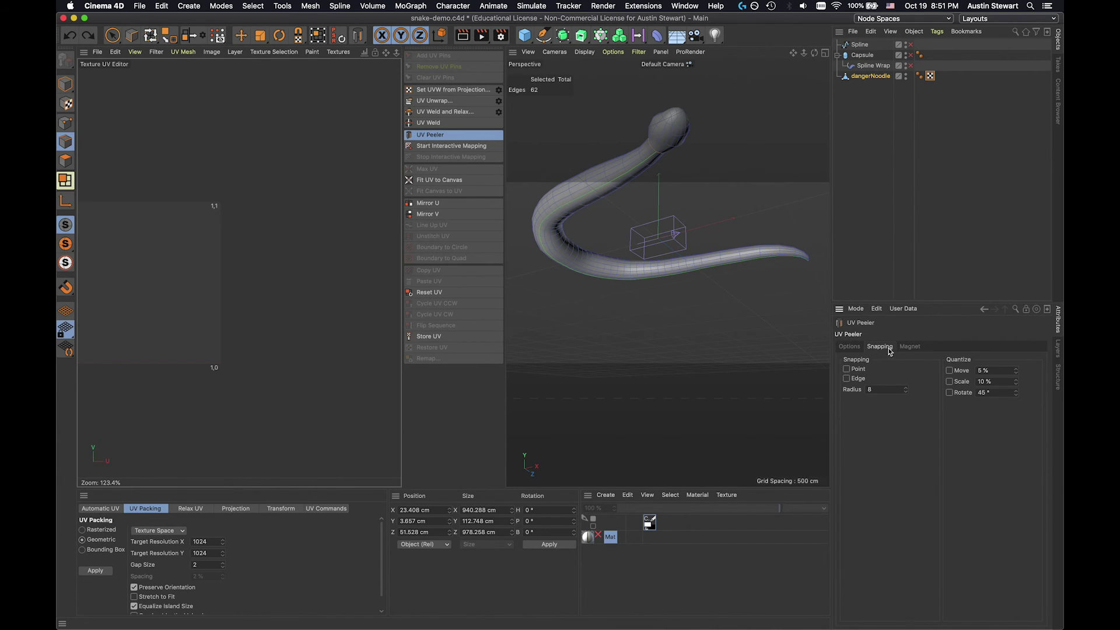
Restore the full seam selection along the snake's body after reviewing UV Peeler's tool settings, and apply UV Peeler to it
left_click(910, 347)
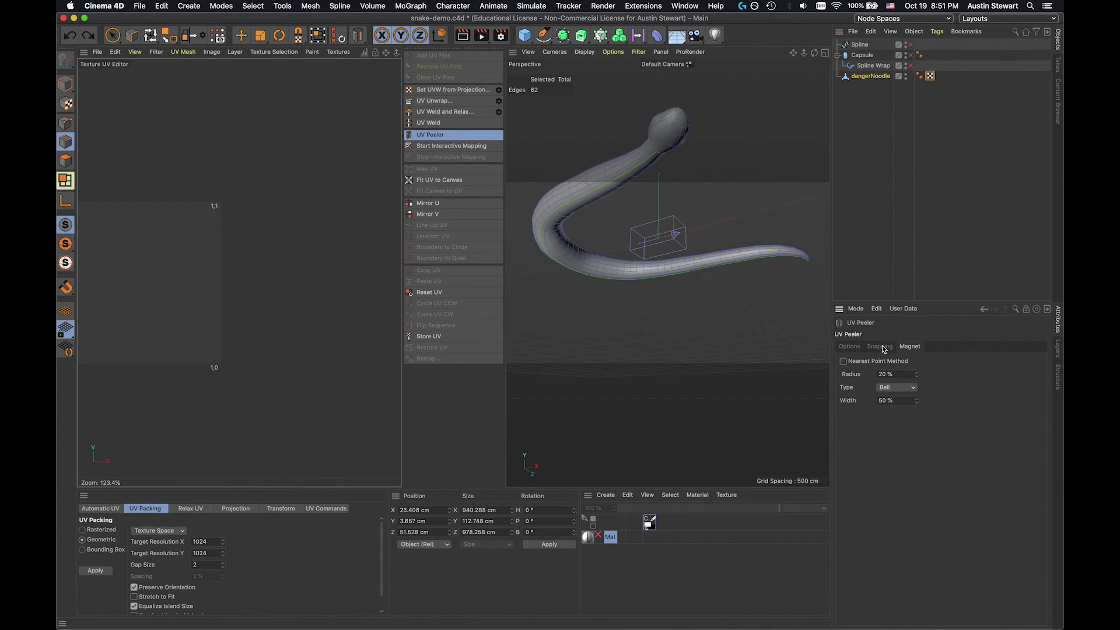
left_click(854, 349)
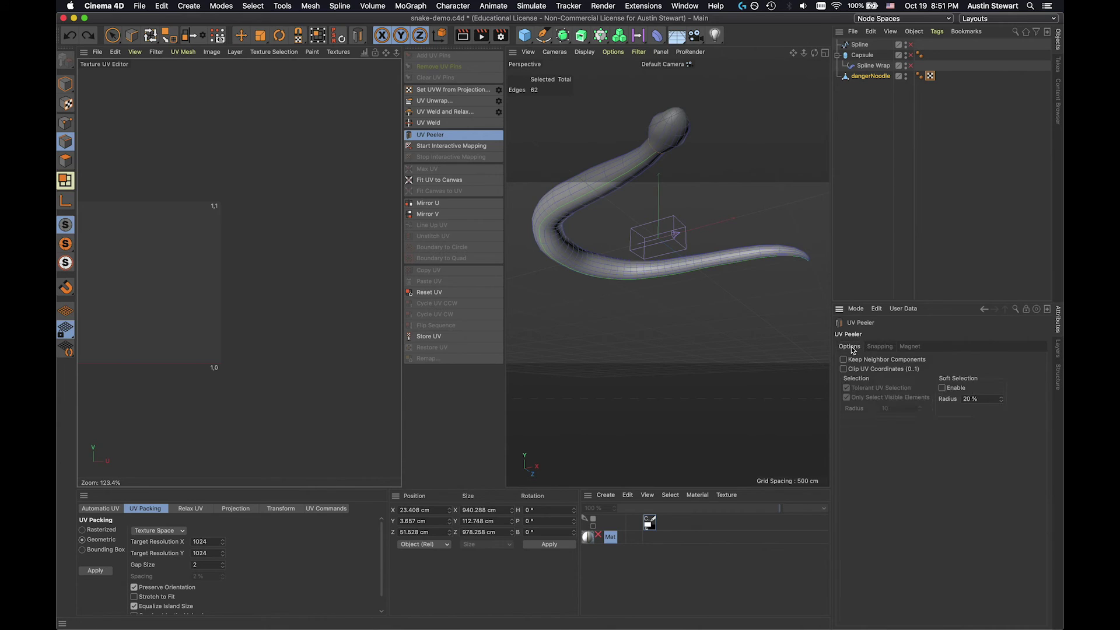
left_click(581, 201)
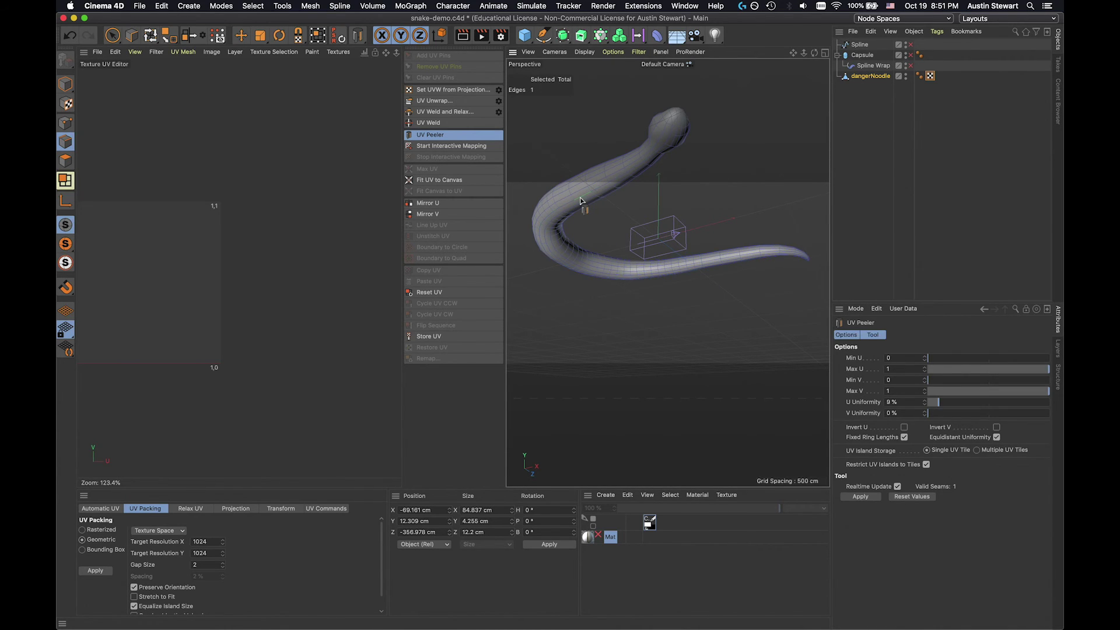
double_click(581, 200)
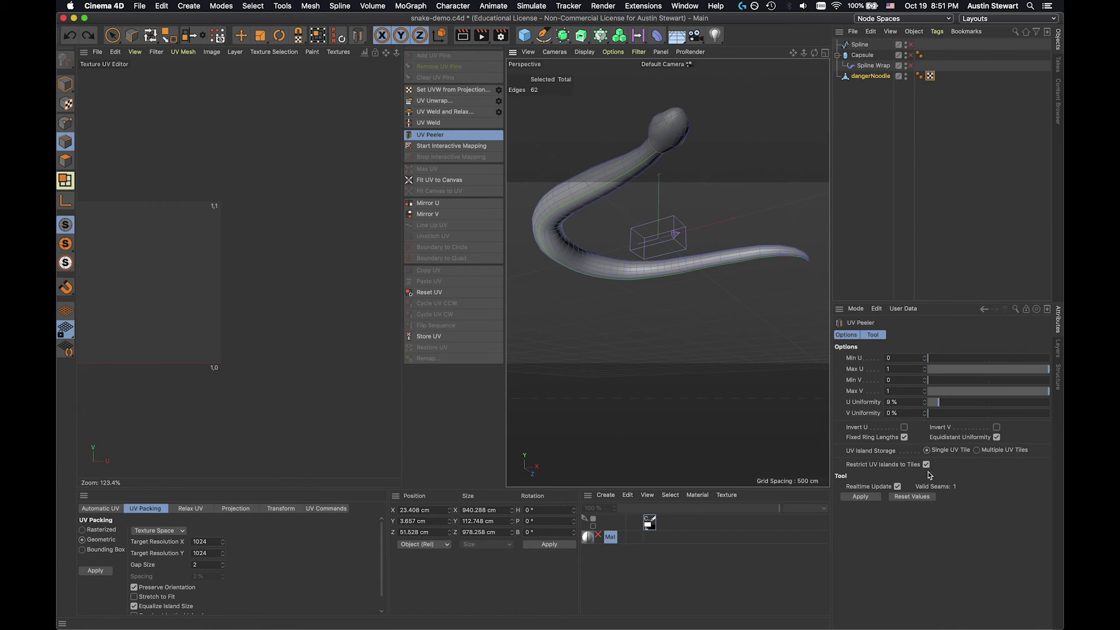
left_click(861, 497)
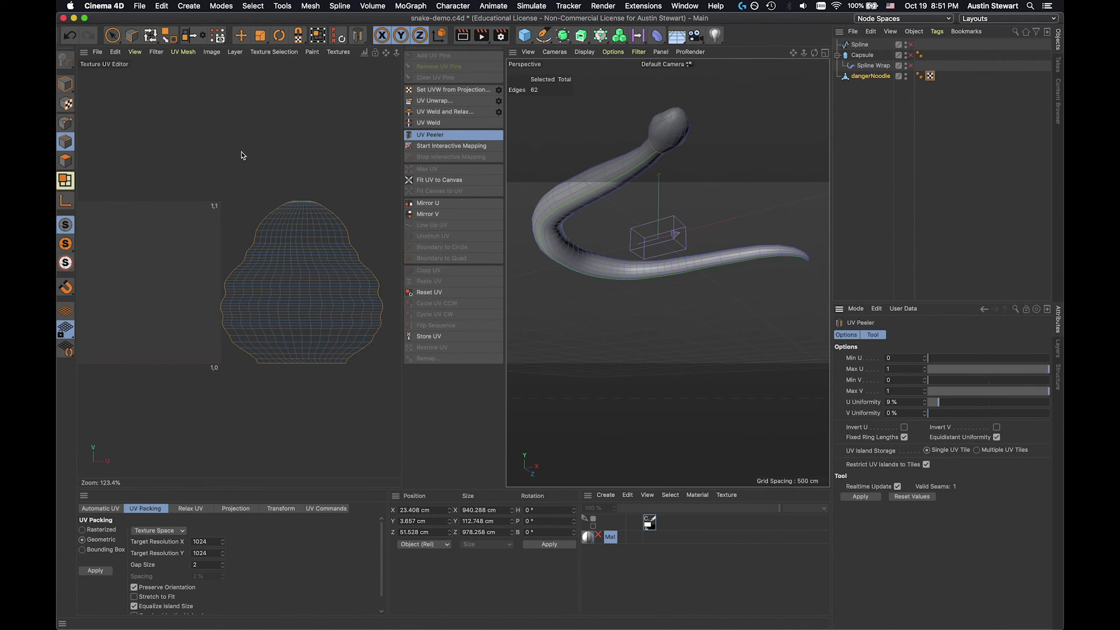
Turn on Distortion shading in the Texture UV Editor and inspect the peeled snake island up close
left_click(134, 53)
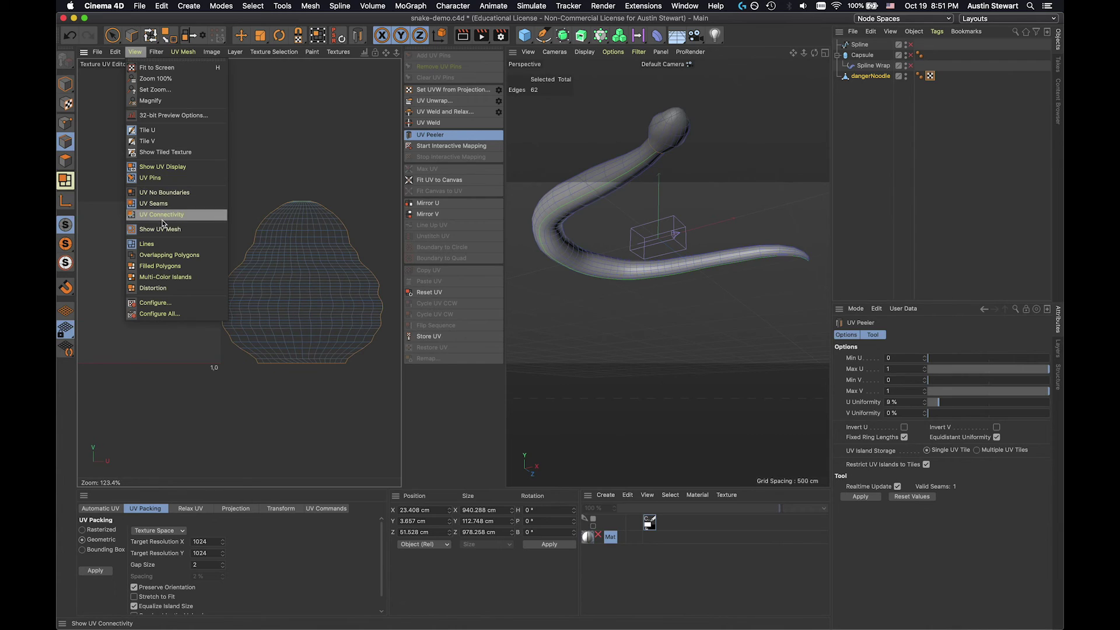
left_click(153, 289)
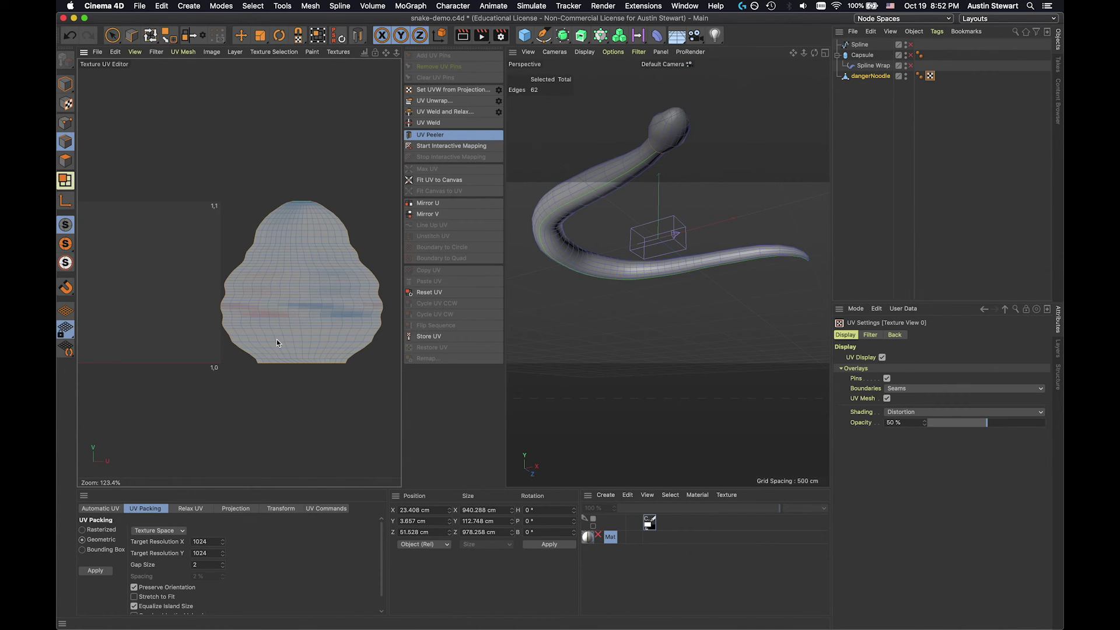
scroll(276, 340, "up", 8)
middle_click_drag(277, 339, 212, 374, "alt")
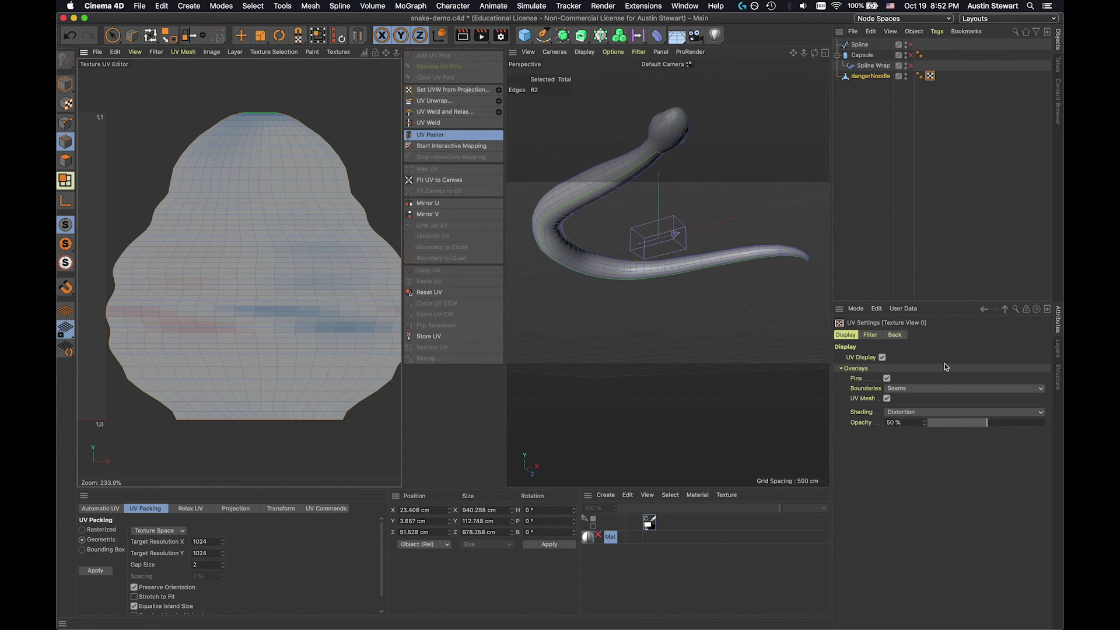
Reactivate UV Peeler with the full seam selected, and set U Uniformity to 13% and V Uniformity to 34%
left_click(426, 134)
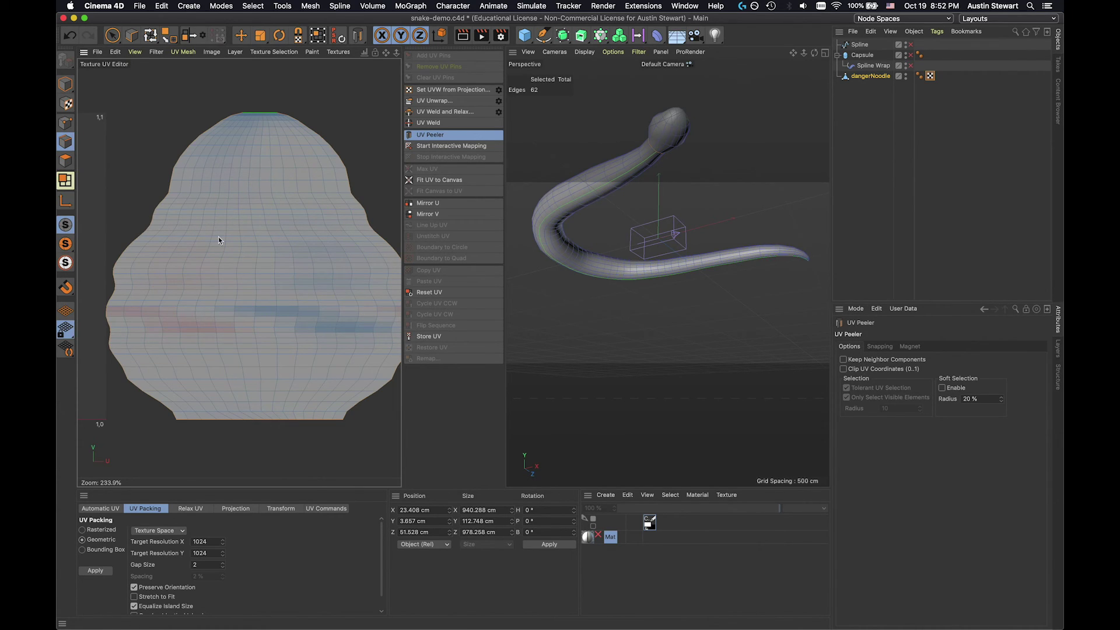
left_click(652, 159)
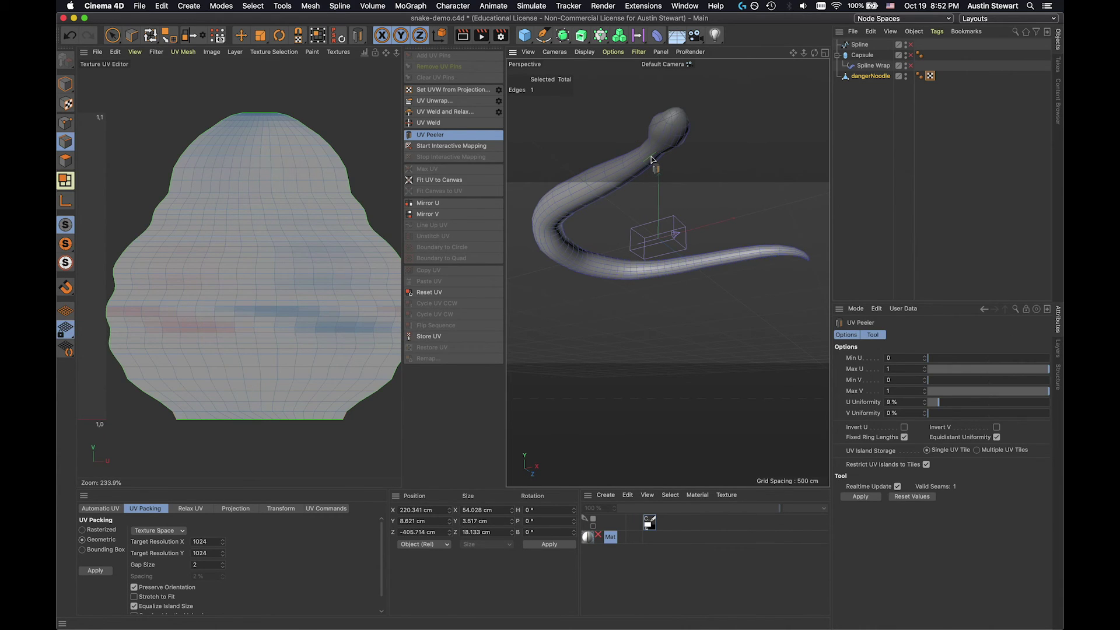
double_click(652, 160)
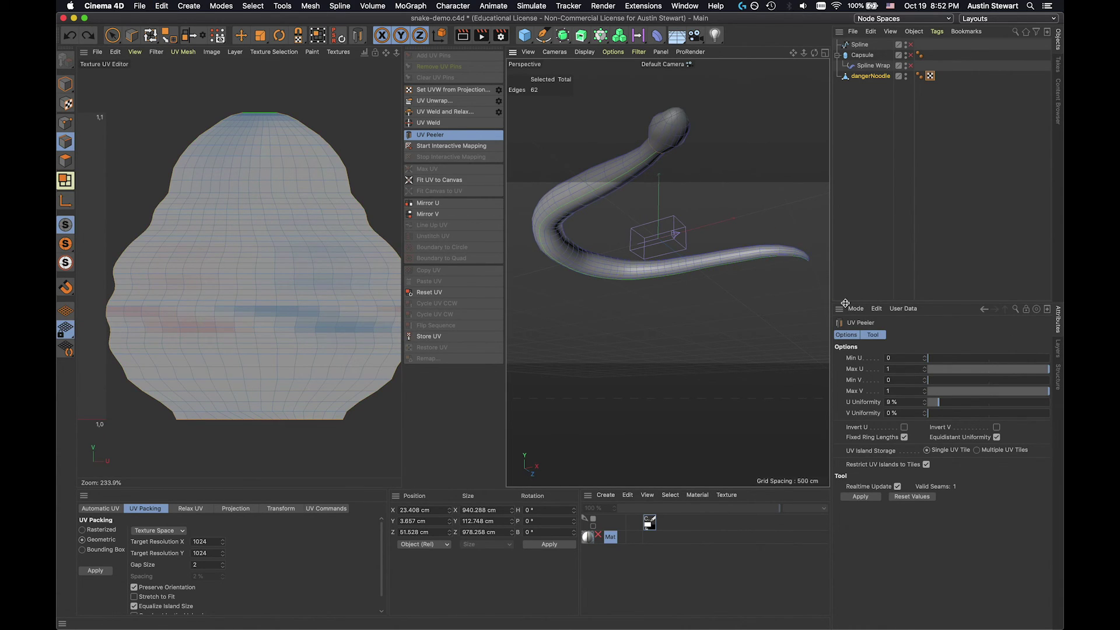
left_click_drag(938, 402, 946, 356)
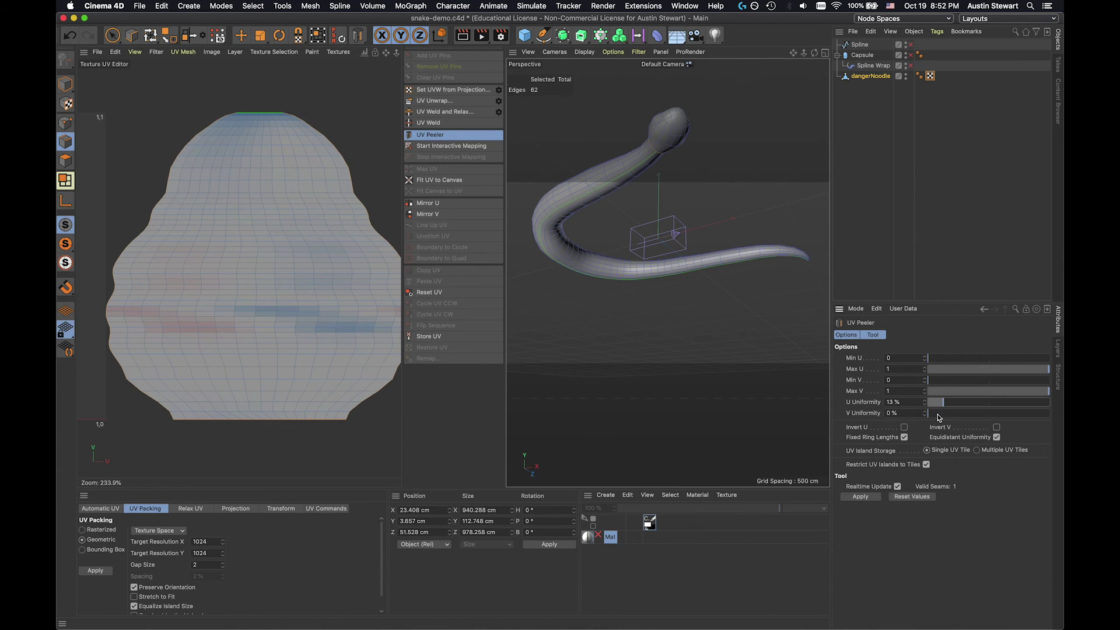
left_click_drag(932, 415, 971, 397)
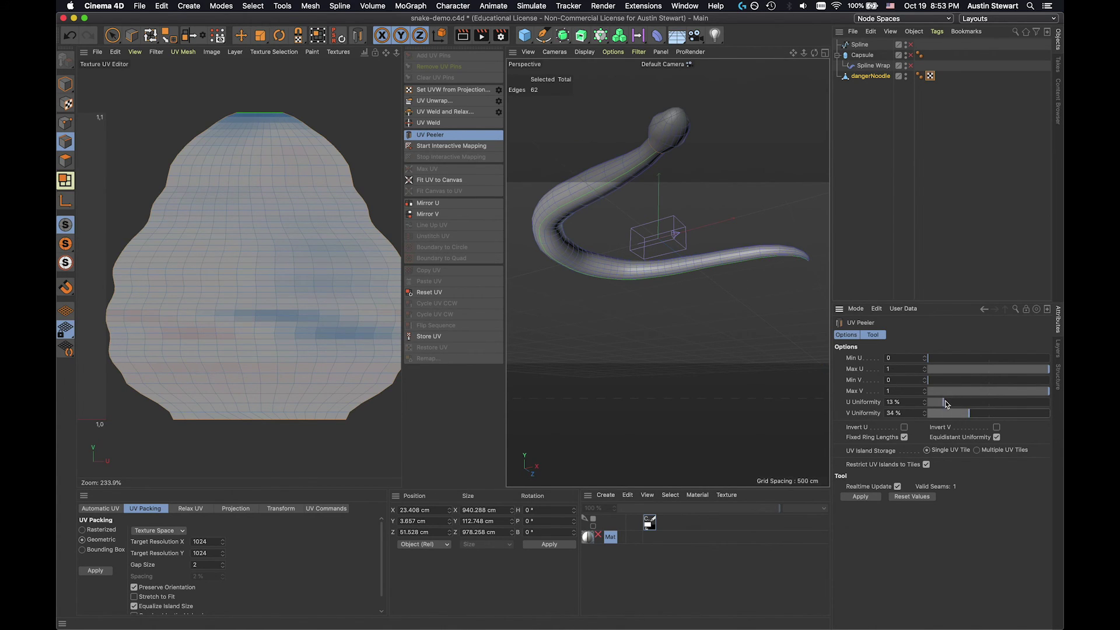
Set UV Peeler's U Uniformity to 44% and V Uniformity to 23%, and try out the Min U and Max U limits
left_click_drag(945, 404, 982, 400)
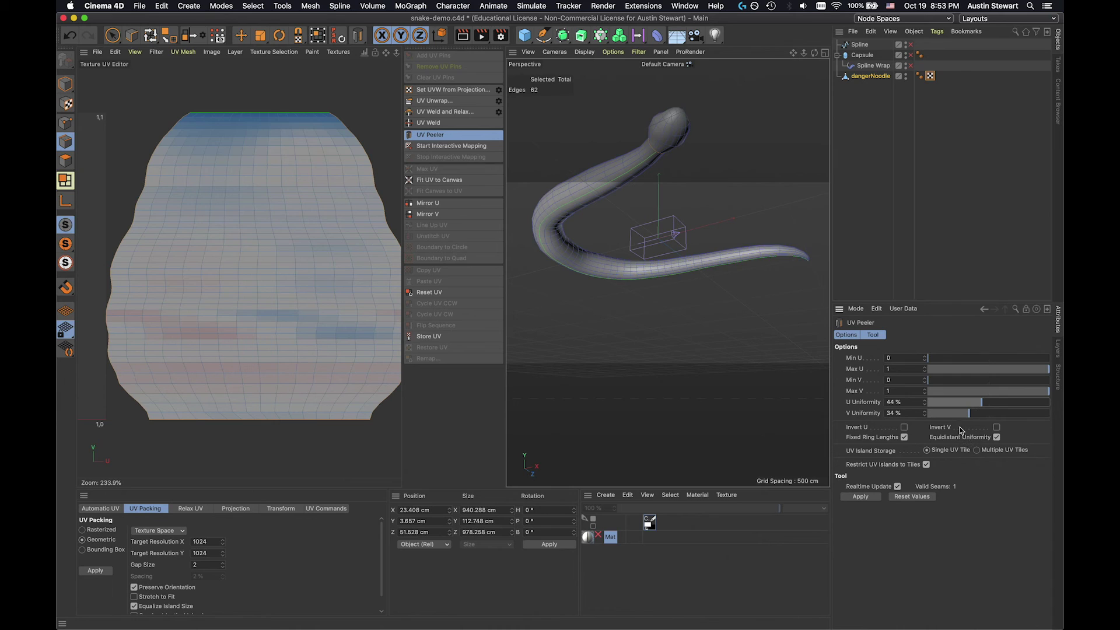
left_click_drag(969, 416, 881, 420)
mouse_move(948, 407)
left_mouse_down()
mouse_move(957, 407)
mouse_move(939, 407)
mouse_move(957, 404)
left_mouse_up()
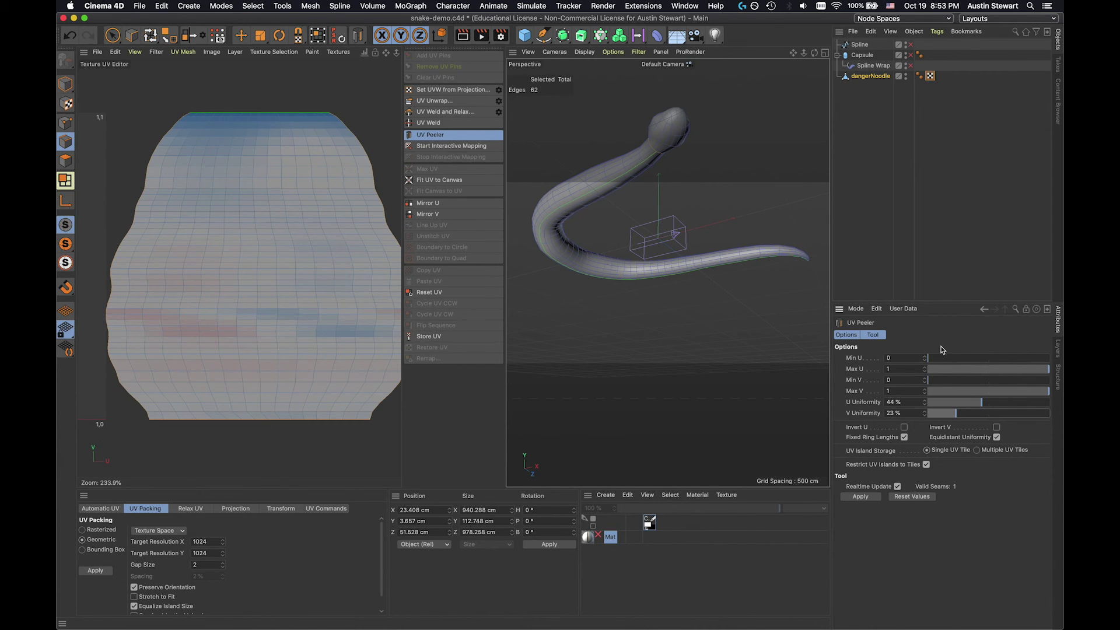
mouse_move(935, 360)
left_mouse_down()
mouse_move(1008, 352)
mouse_move(924, 355)
mouse_move(1033, 344)
mouse_move(1020, 339)
mouse_move(916, 358)
mouse_move(940, 382)
mouse_move(1041, 374)
mouse_move(929, 377)
left_mouse_up()
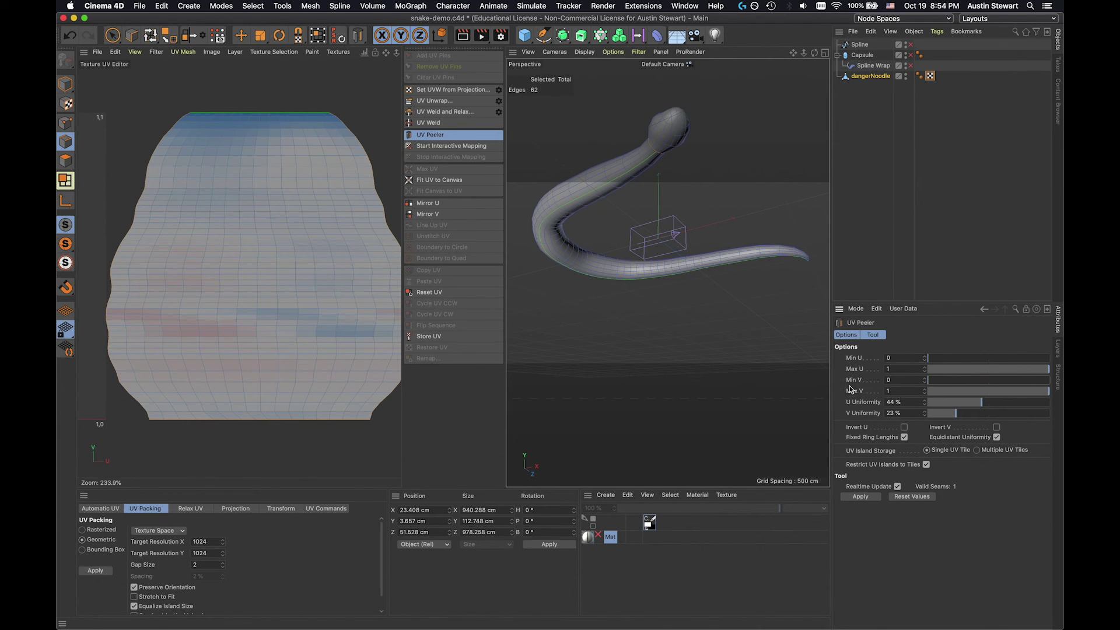
left_click_drag(1036, 375, 1061, 366)
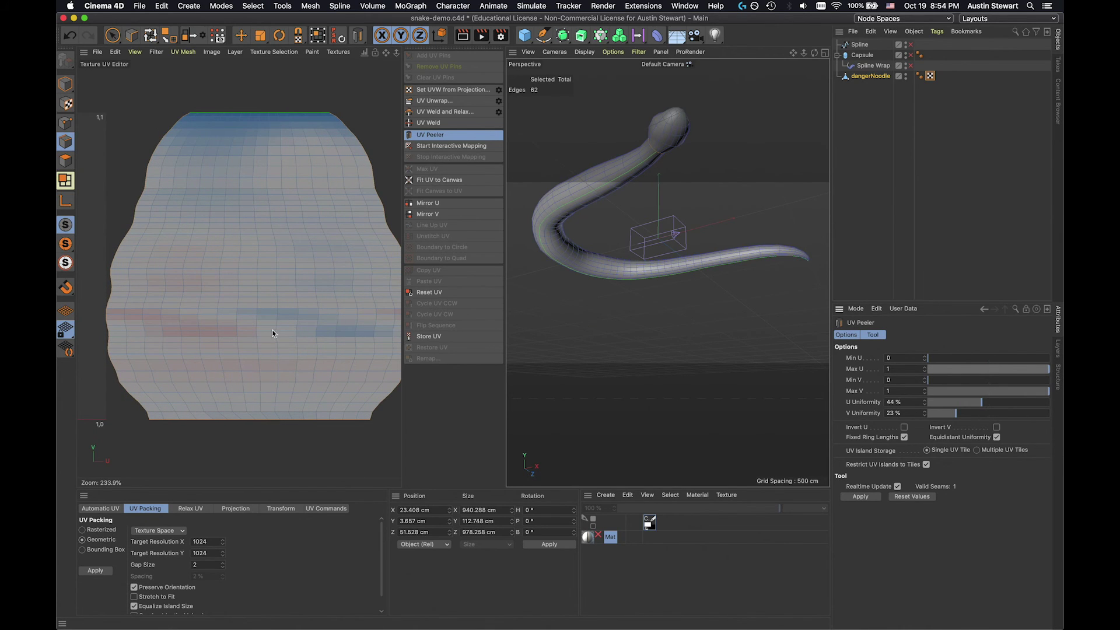
Select the whole peeled body island in Polygon mode and move it into the 0–1 UV tile
scroll(268, 323, "down", 8)
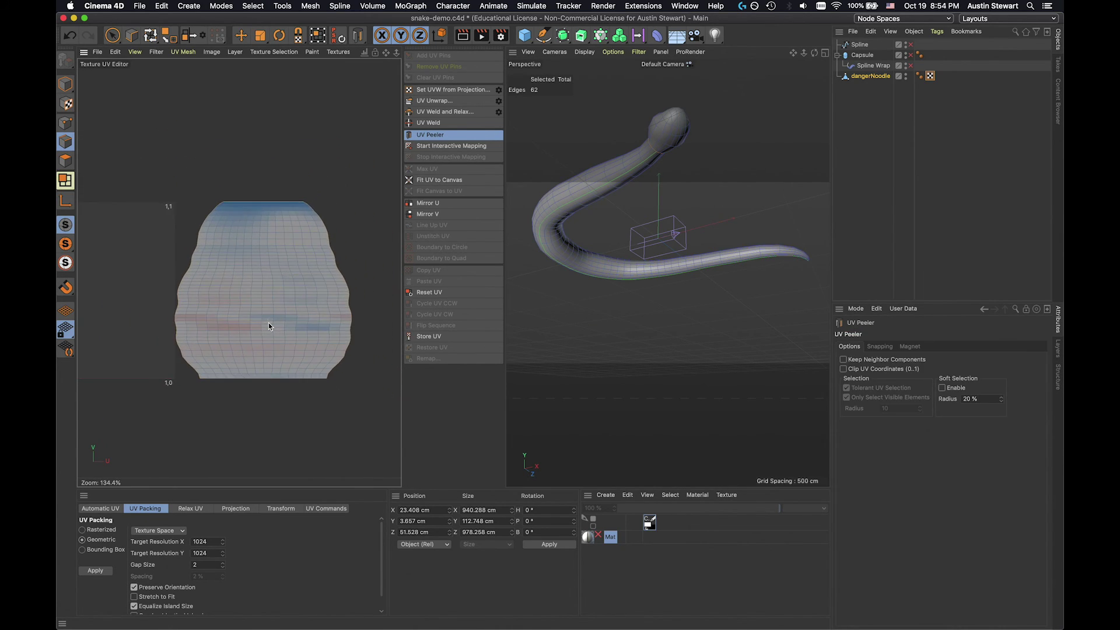
scroll(269, 324, "down", 1)
middle_click_drag(269, 323, 312, 323, "alt")
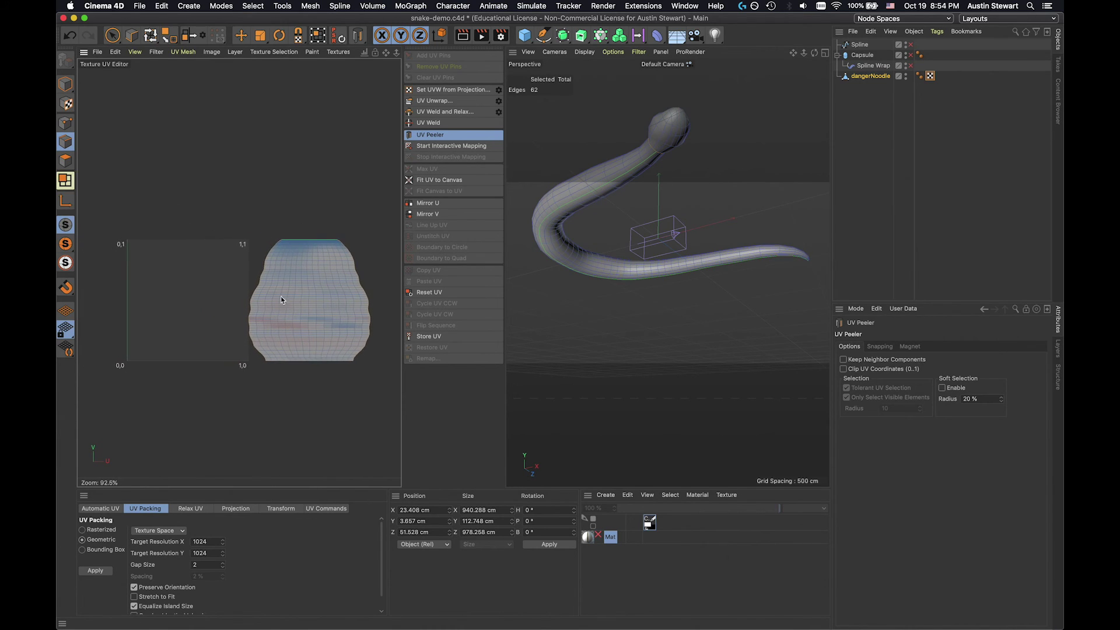
left_click(65, 161)
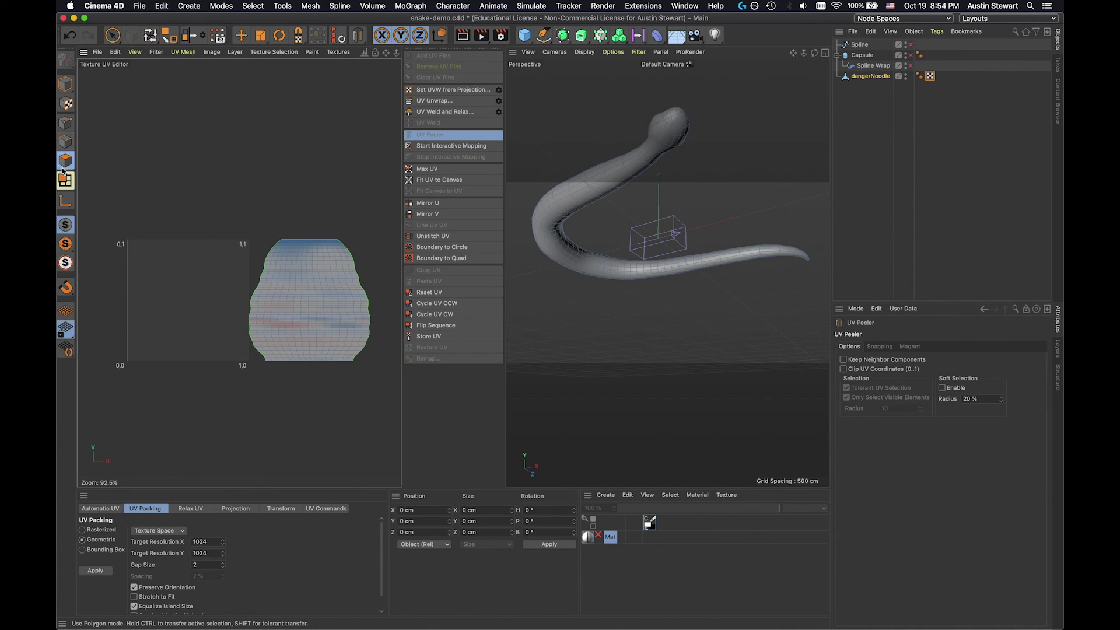
left_click(110, 35)
double_click(317, 306)
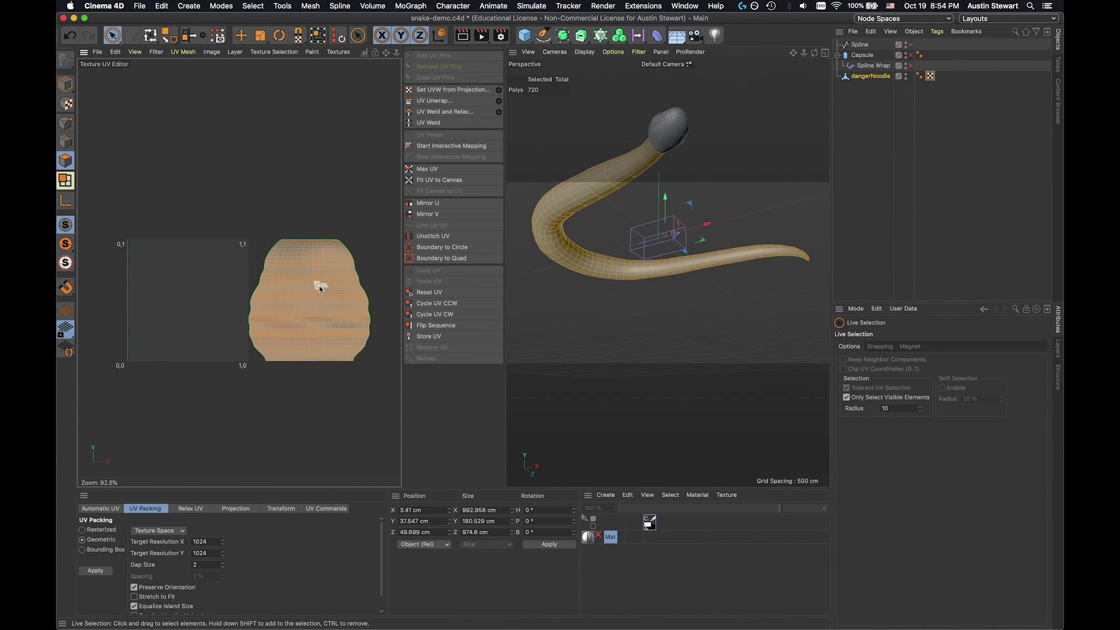
key("e")
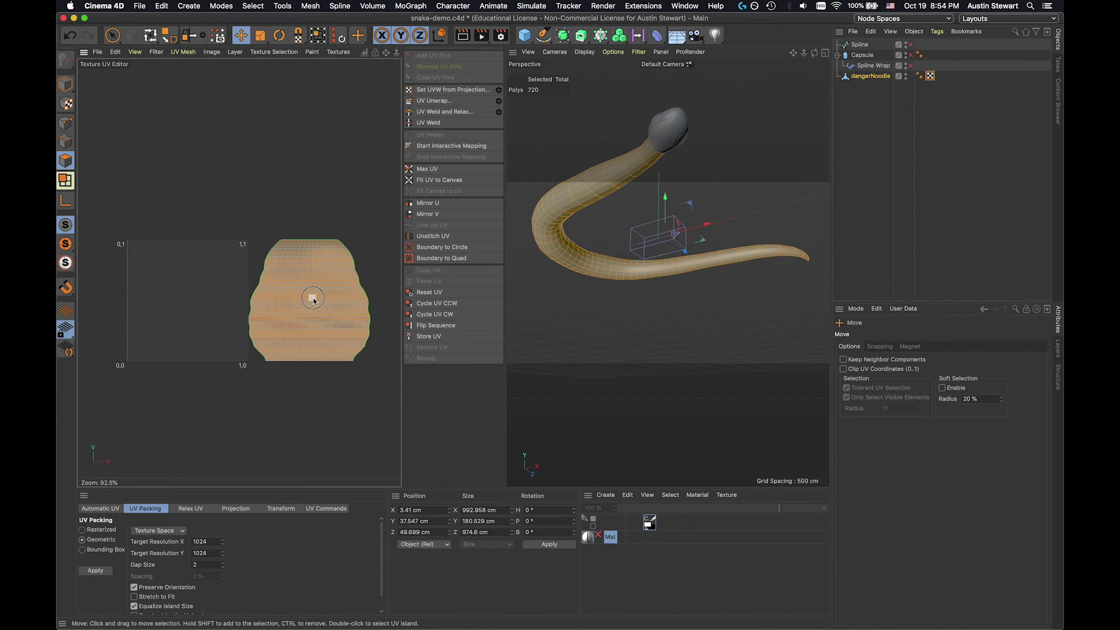
left_click_drag(305, 302, 194, 301)
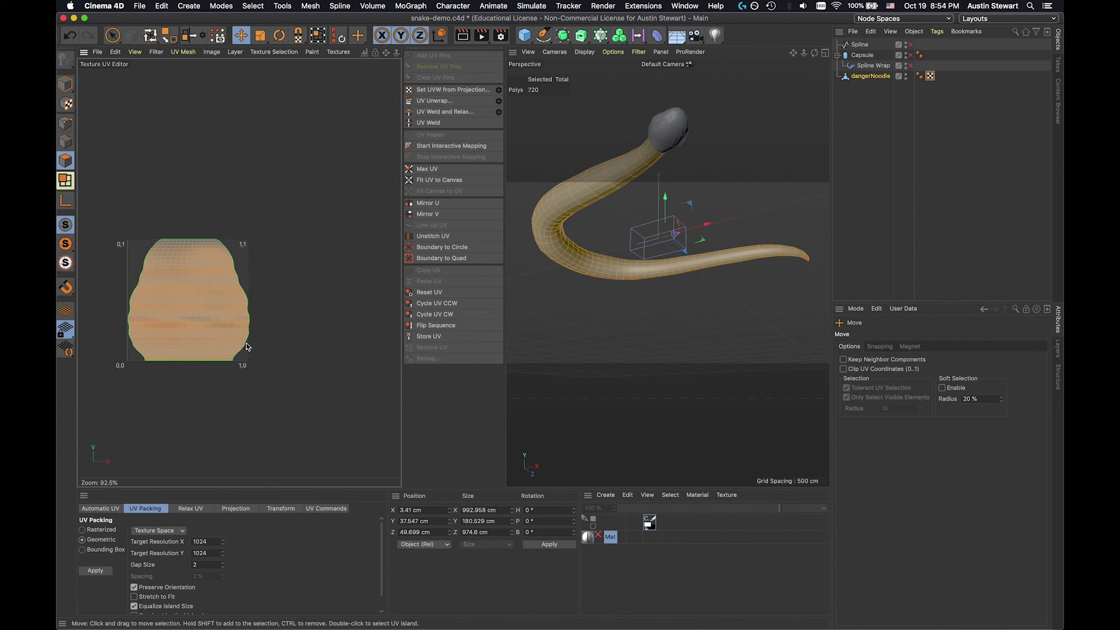
Switch to Finder, open the 308TutorialRawVideos folder and preview snakeskin.jpg
key("super+Tab")
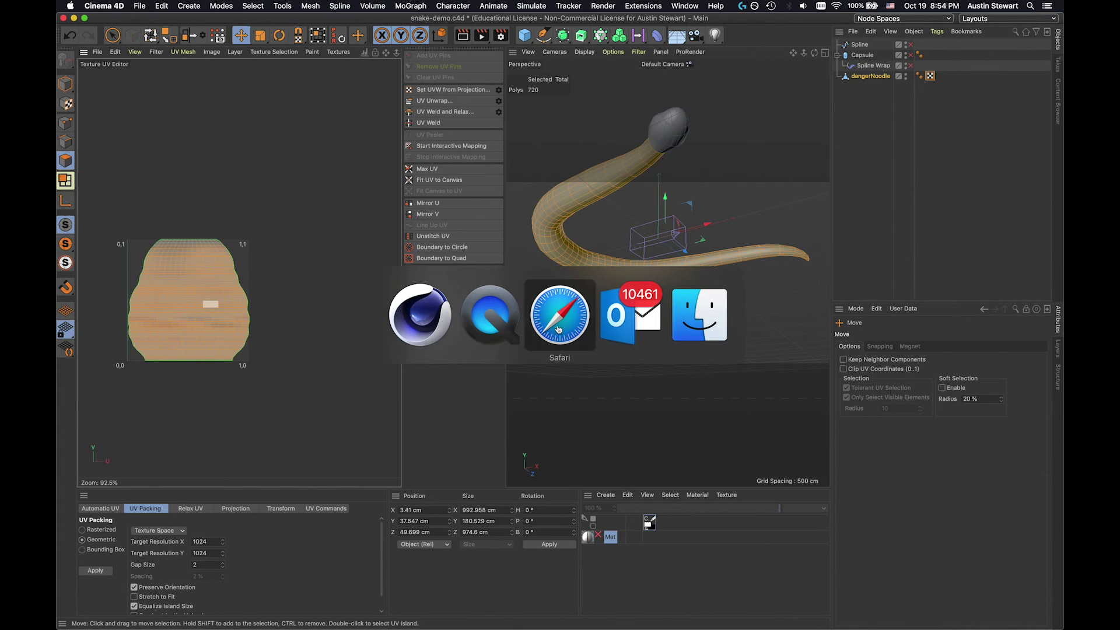
left_click(721, 315)
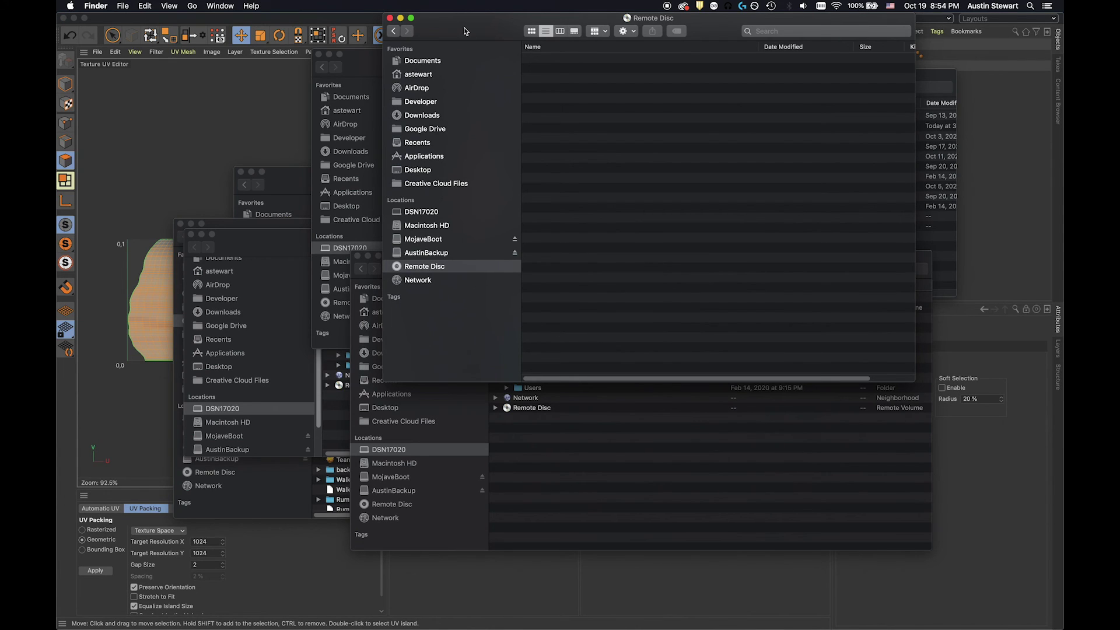
left_click(390, 18)
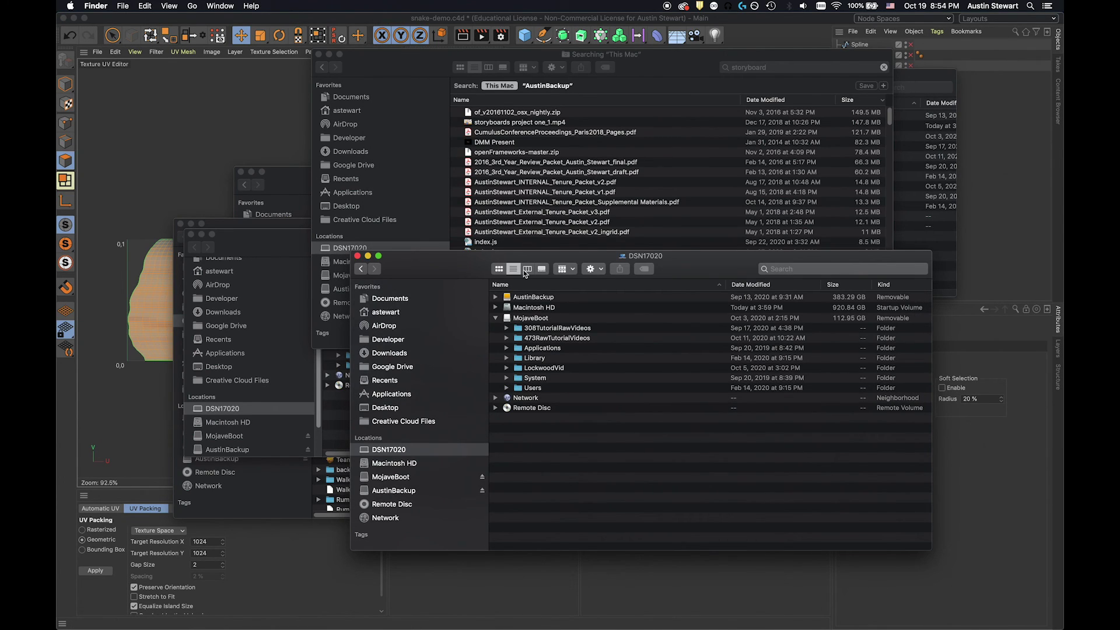
double_click(526, 298)
left_click(550, 481)
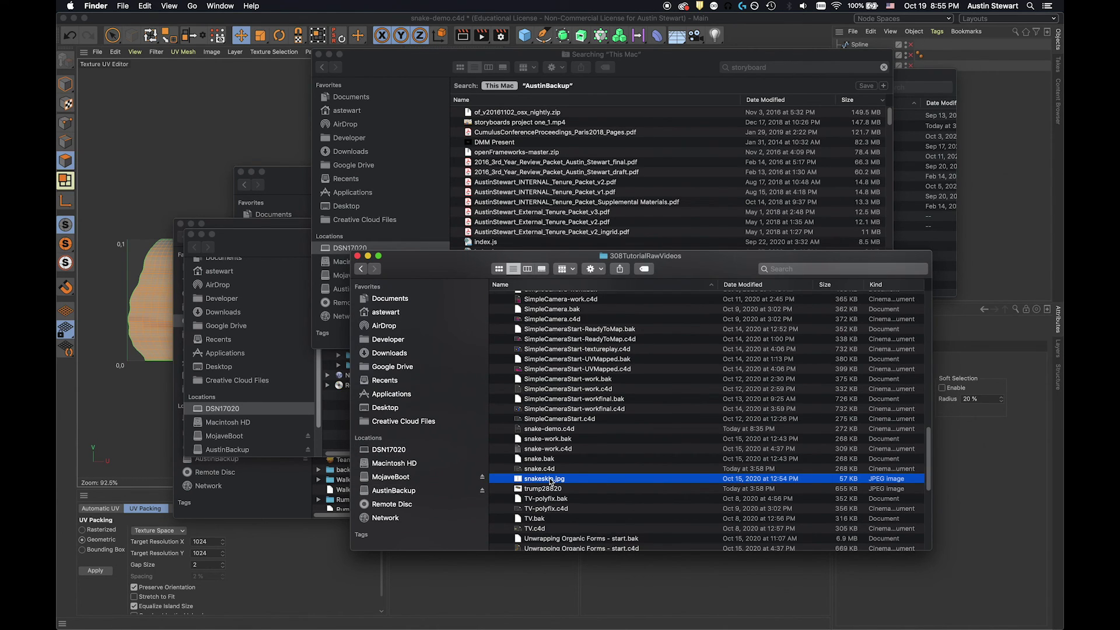
key("space")
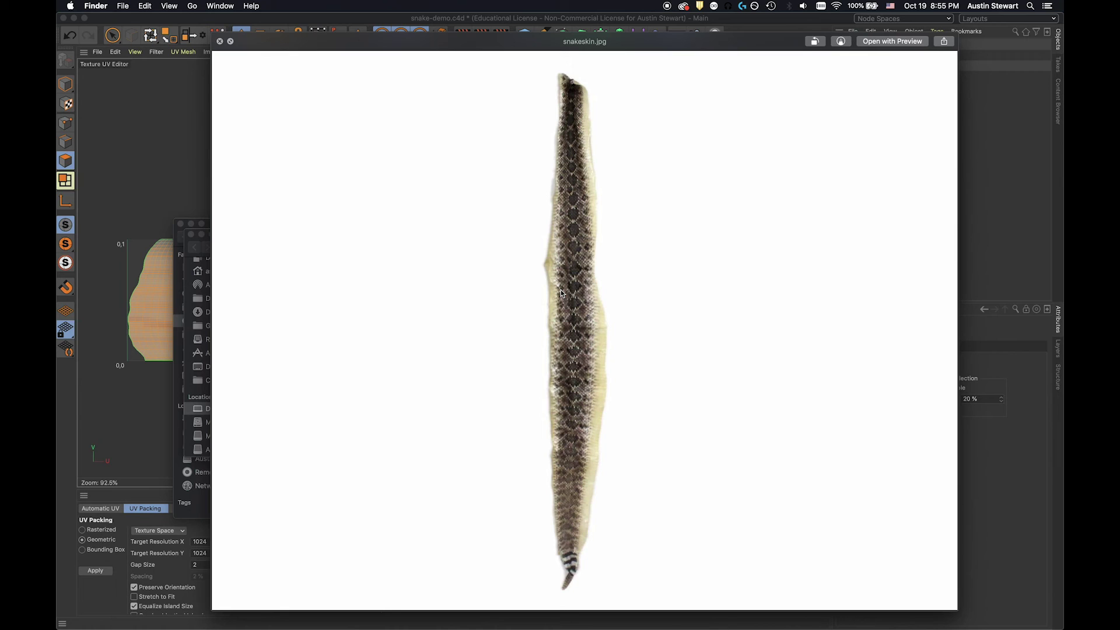
Examine the shape and pattern of the snakeskin image, close the preview and return to Cinema 4D with the UV island deselected
scroll(582, 260, "up", 10)
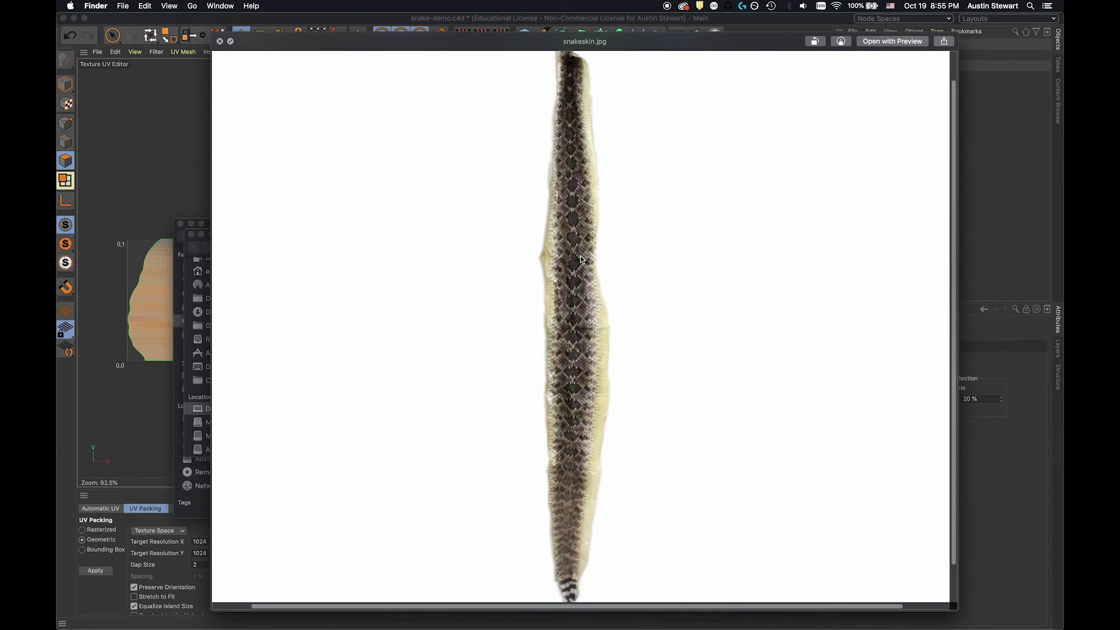
scroll(581, 259, "down", 10)
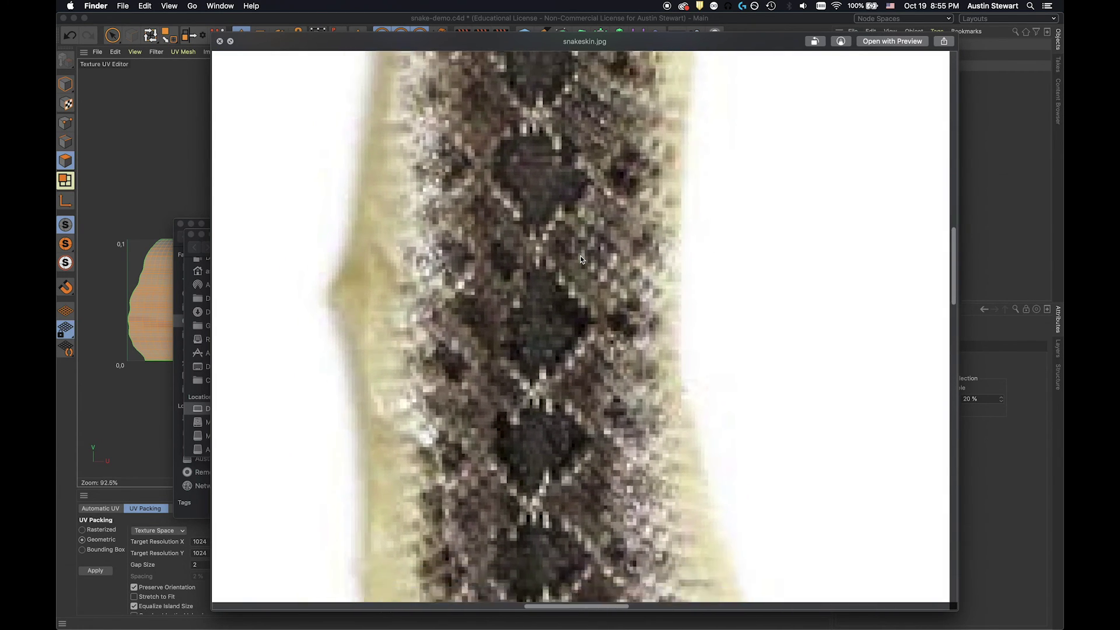
scroll(461, 368, "down", 4)
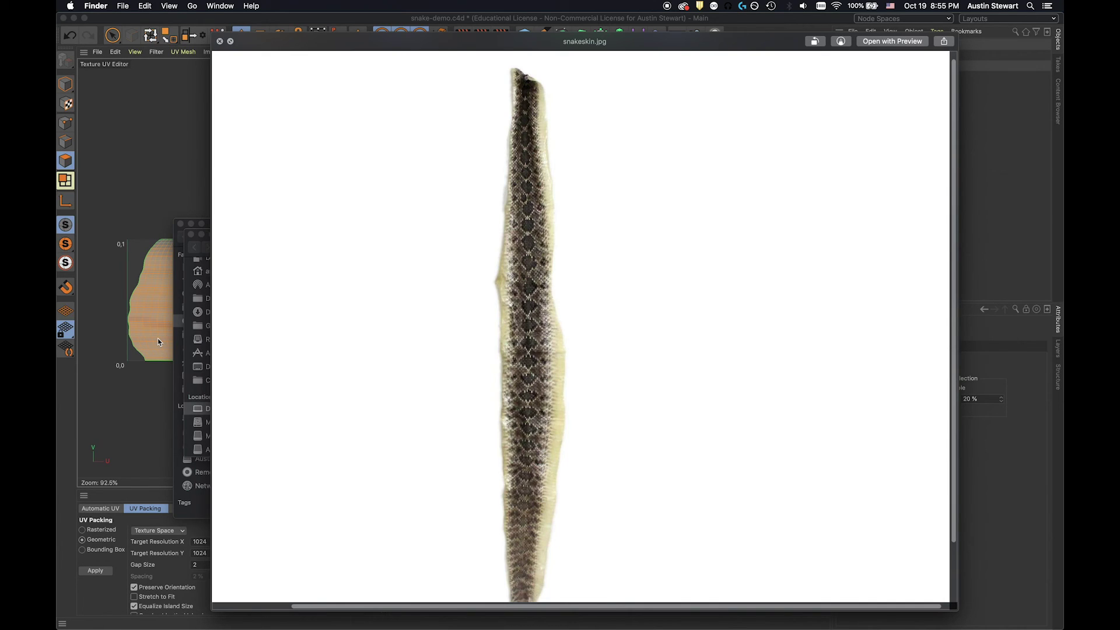
left_click(220, 41)
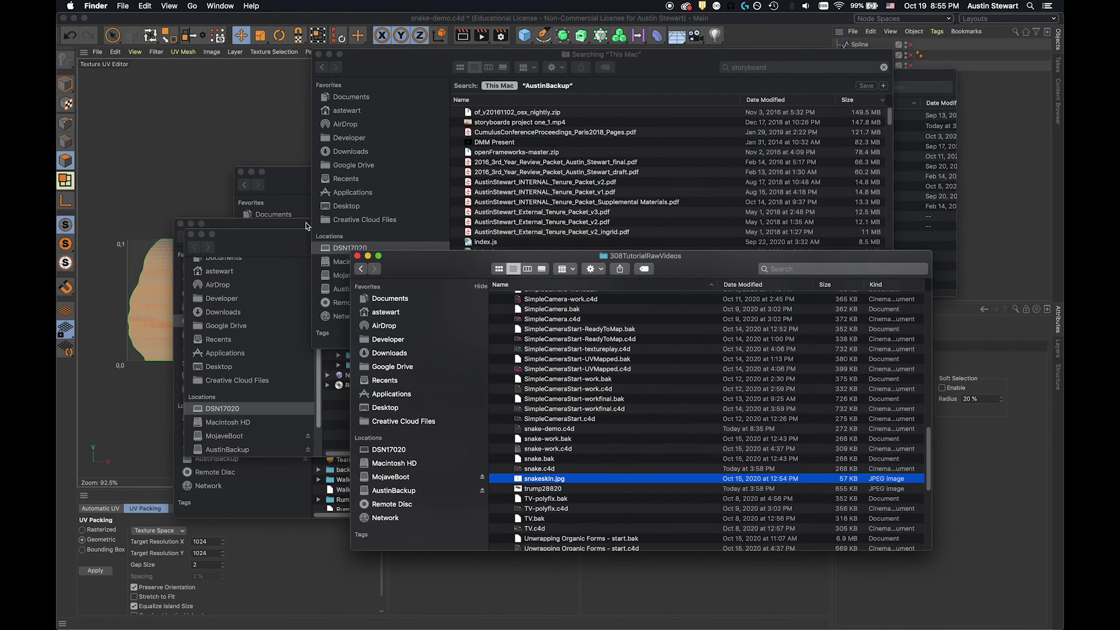
left_click(199, 103)
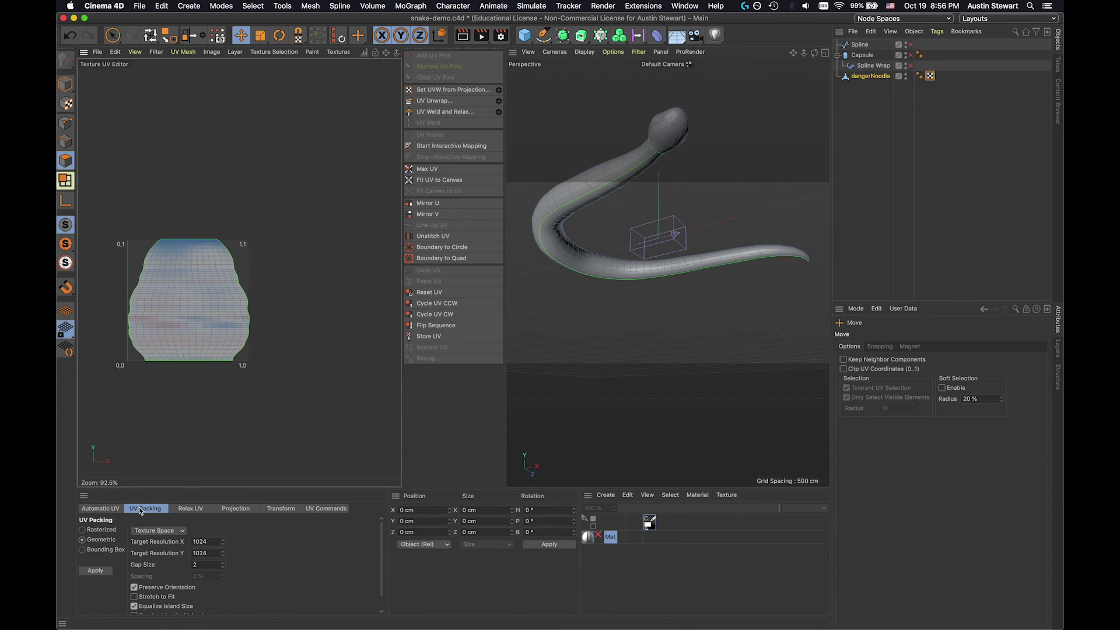
Try relaxing the snake's UVs with the LSCM method, and undo it
left_click(189, 509)
left_click(103, 577)
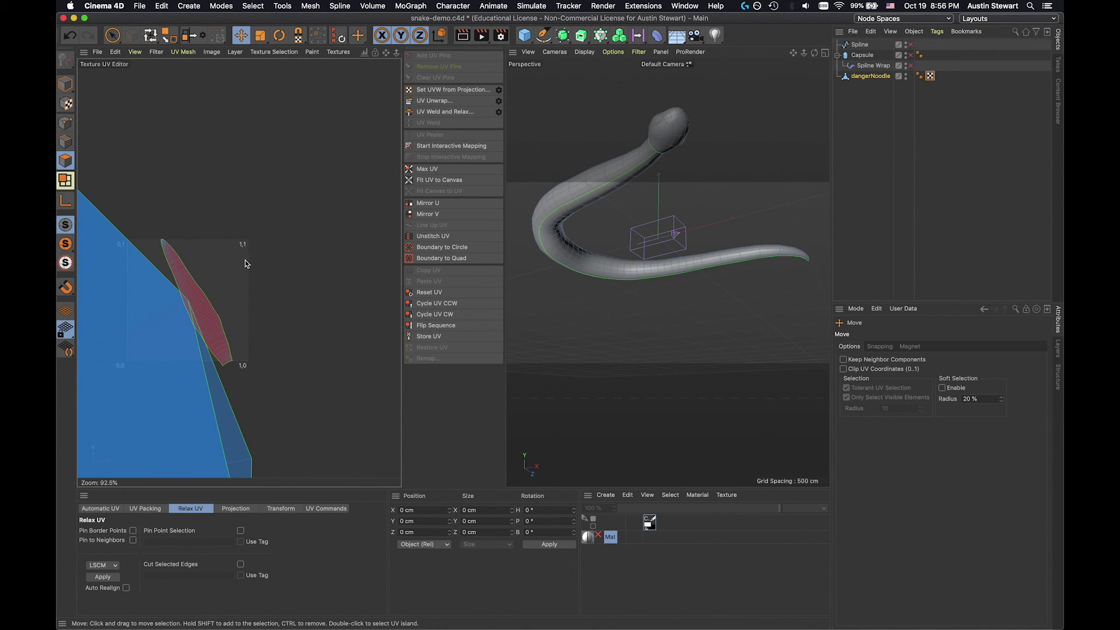
key("super+z")
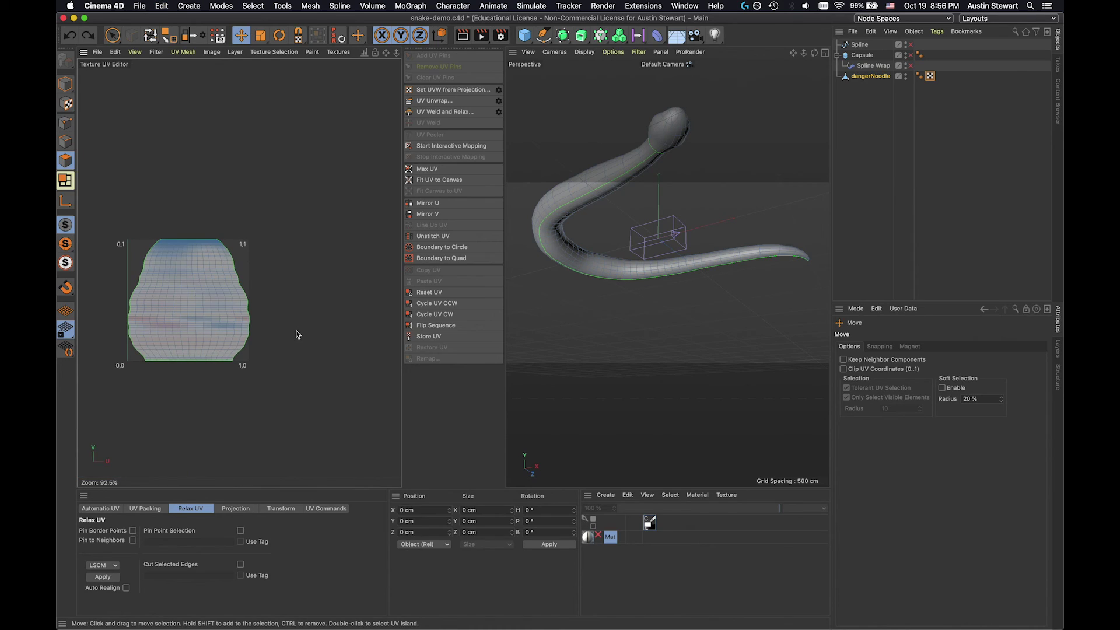
Select the whole body UV island, relax it with the LSCM method, and deselect it
double_click(182, 273)
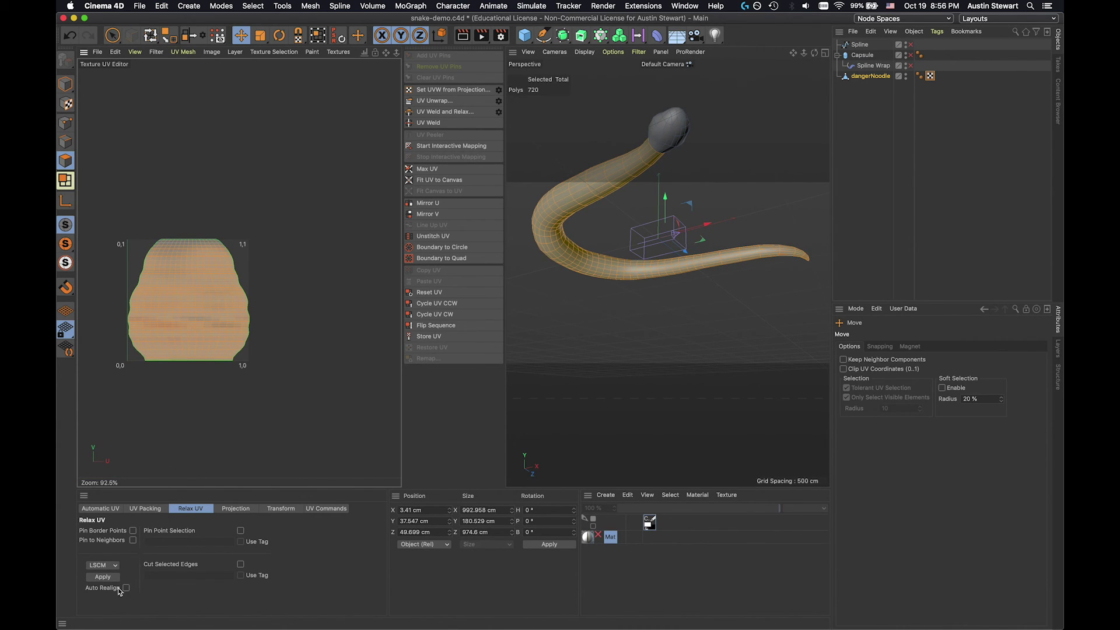
left_click(103, 577)
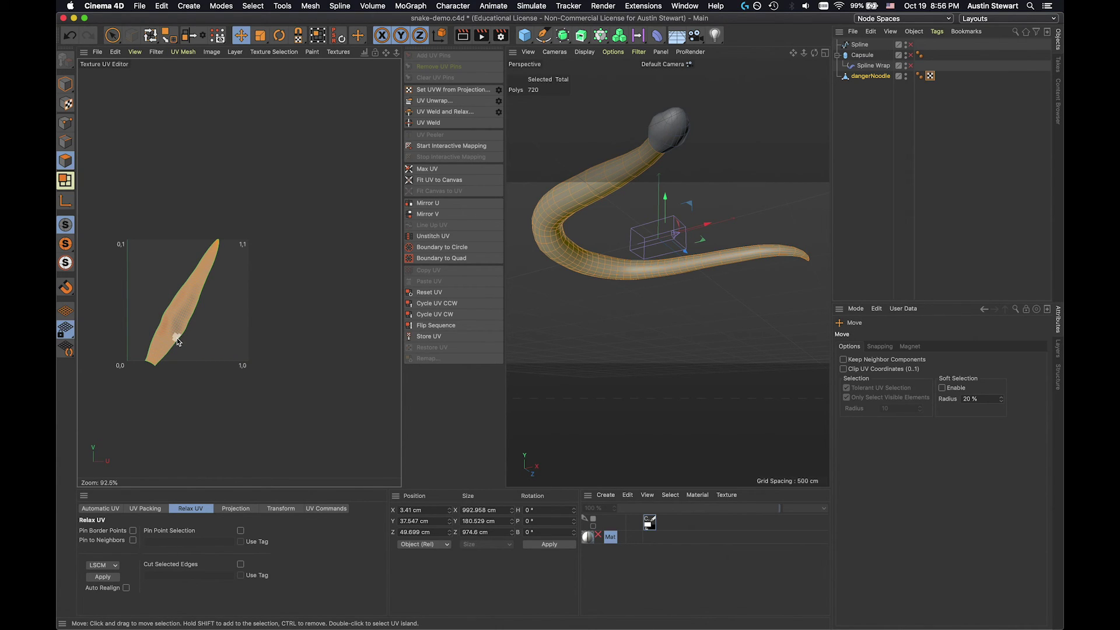
scroll(176, 337, "up", 3)
scroll(177, 337, "up", 10)
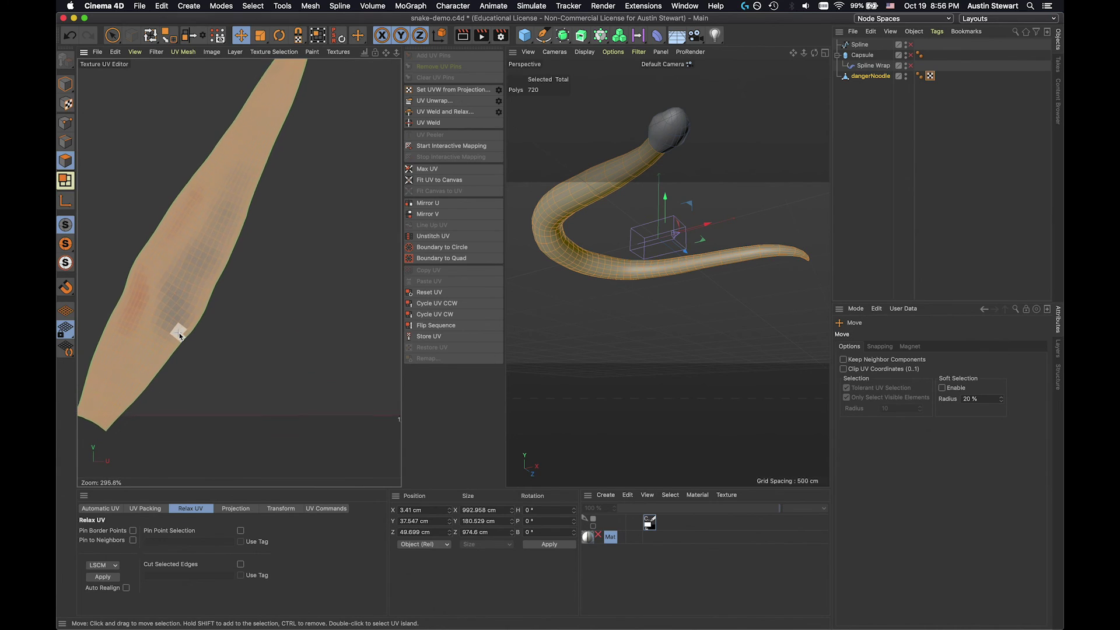
scroll(179, 336, "down", 4)
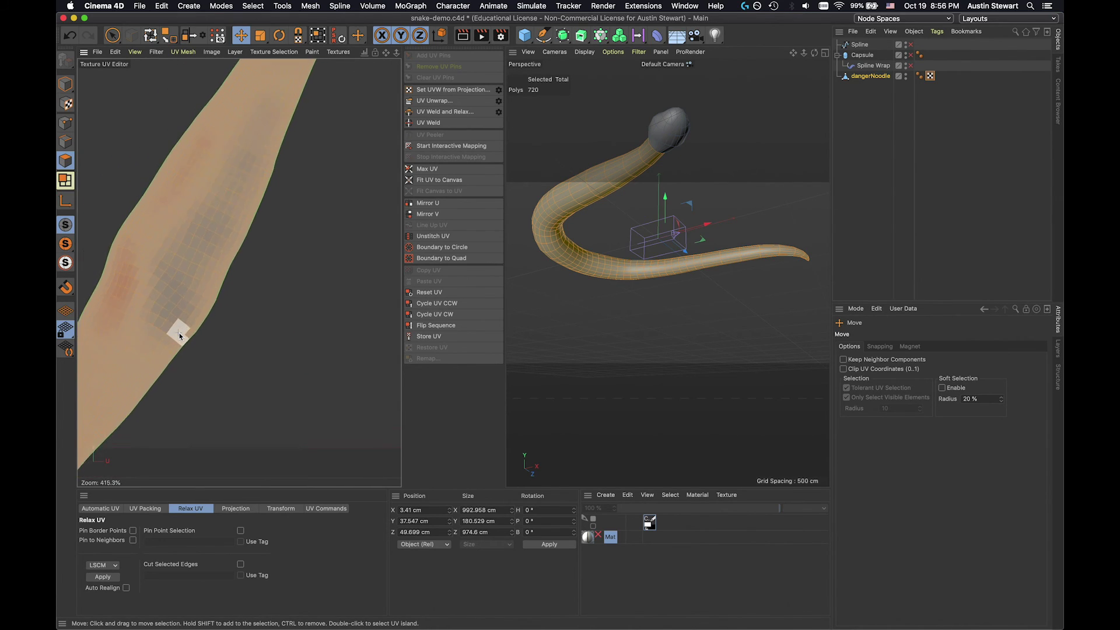
left_click(260, 348)
scroll(169, 310, "down", 2)
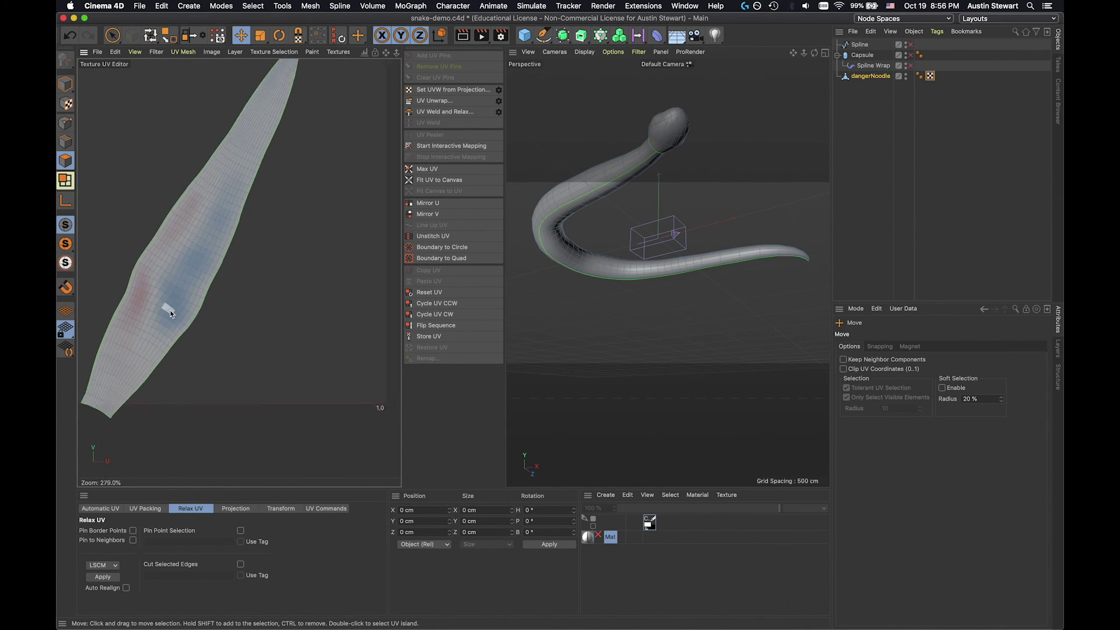
scroll(224, 295, "down", 2)
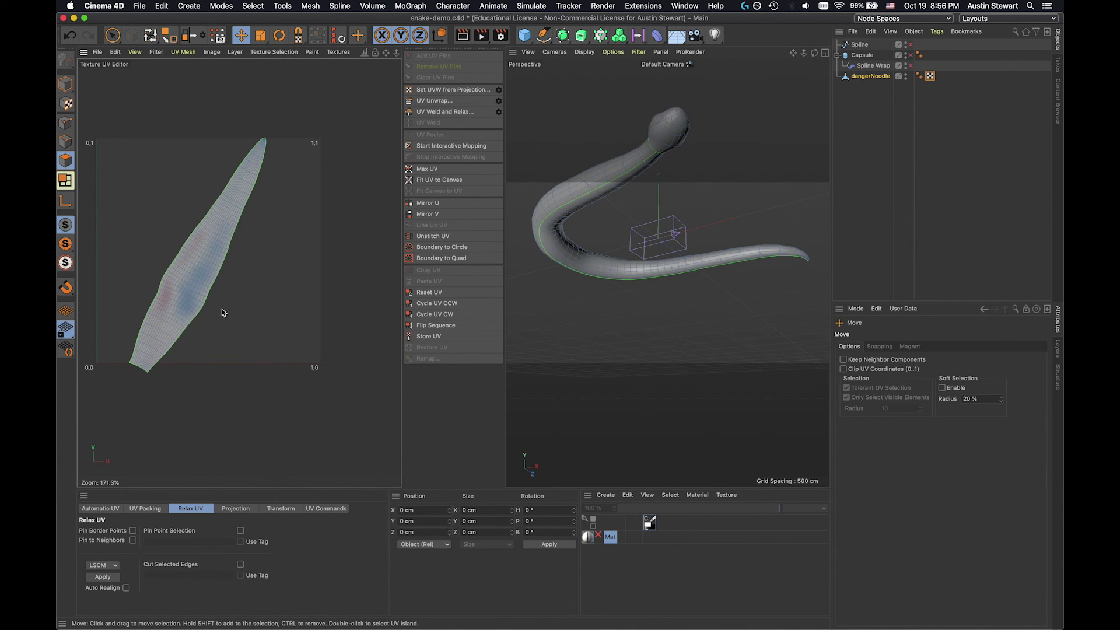
Switch to Finder and preview snakeskin.jpg, moving the preview aside to compare it with the relaxed UV island
key("super+Tab")
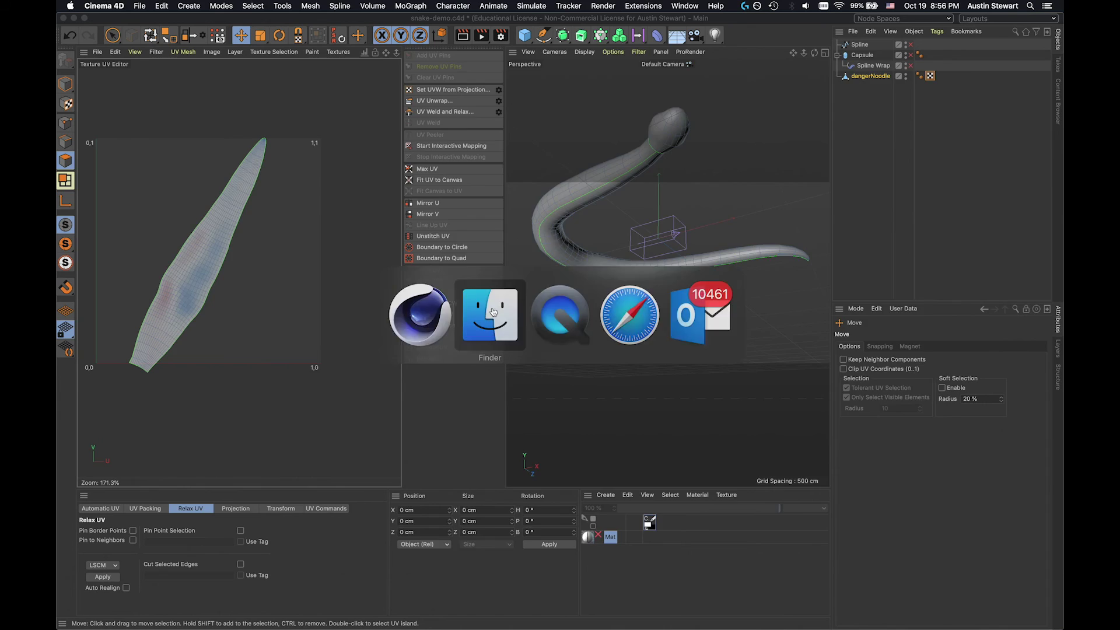
left_click(493, 311)
key("space")
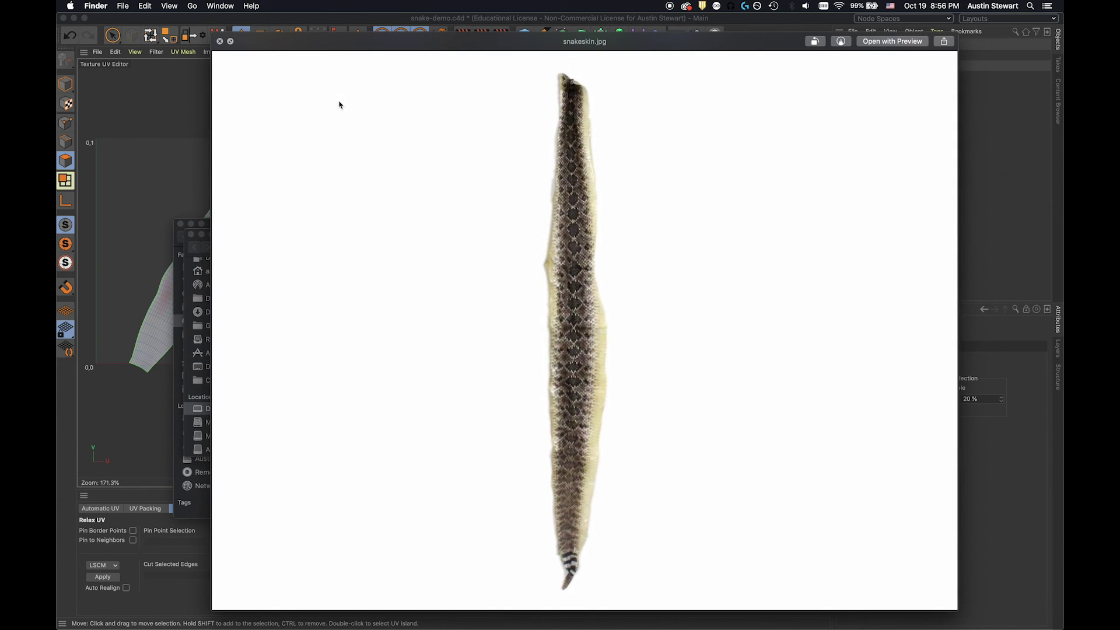
left_click_drag(329, 42, 571, 48)
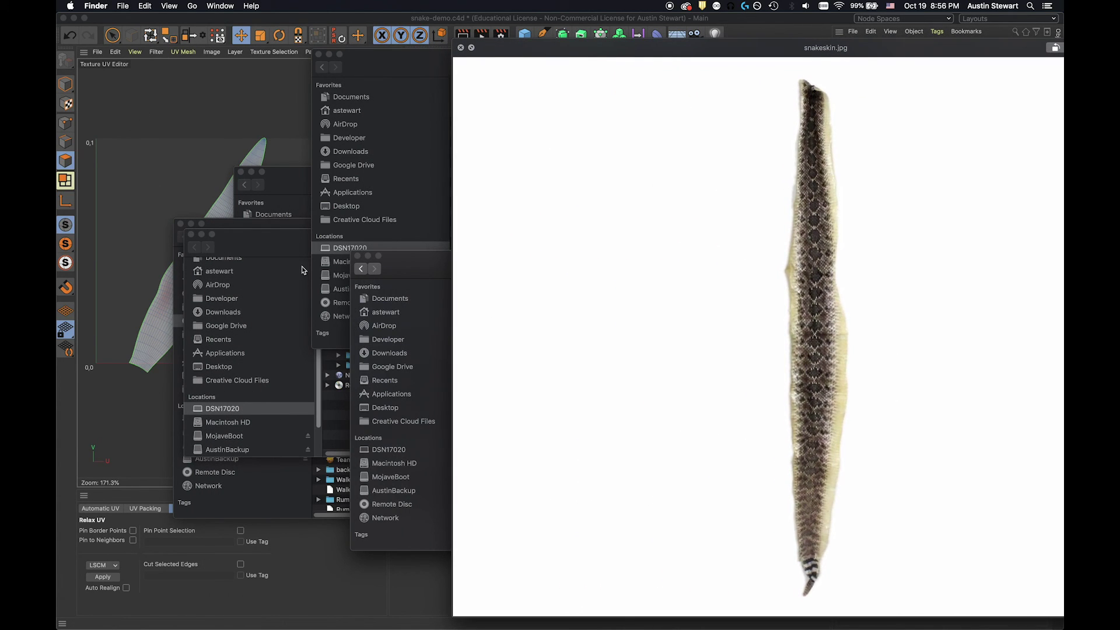
Close the open Finder windows and the preview, and return to Cinema 4D
left_click(247, 244)
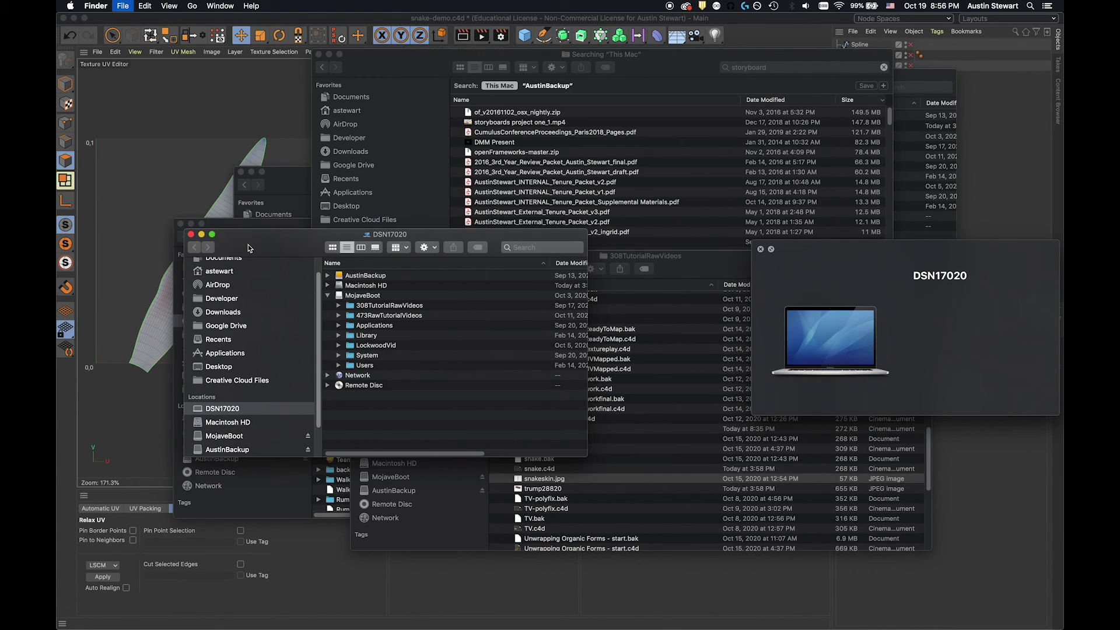
key("super+w")
key("super+w")
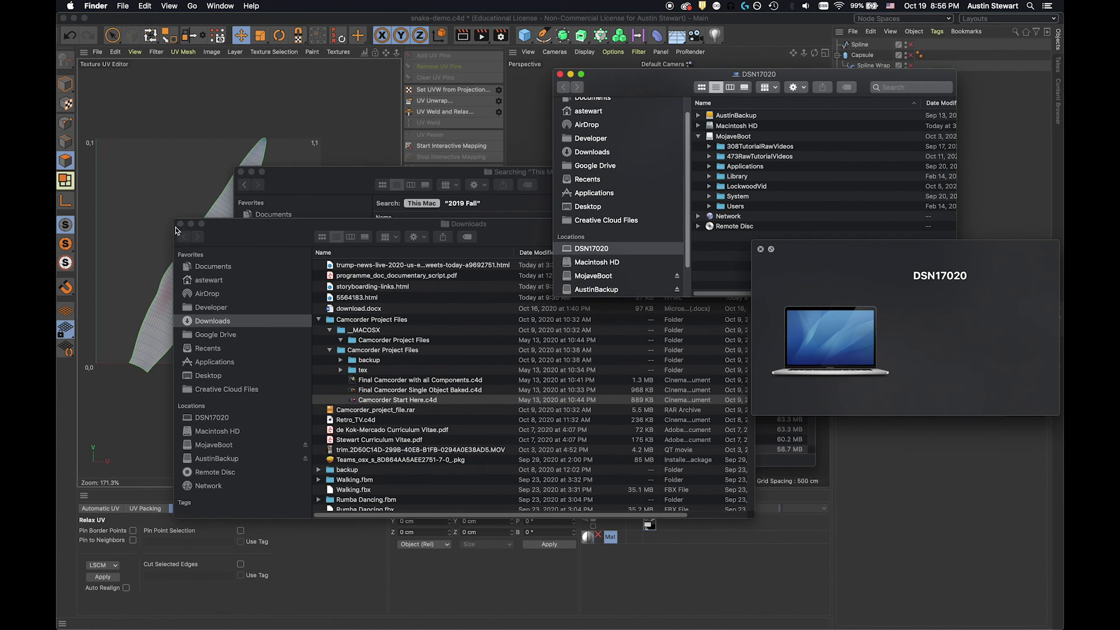
key("super+w")
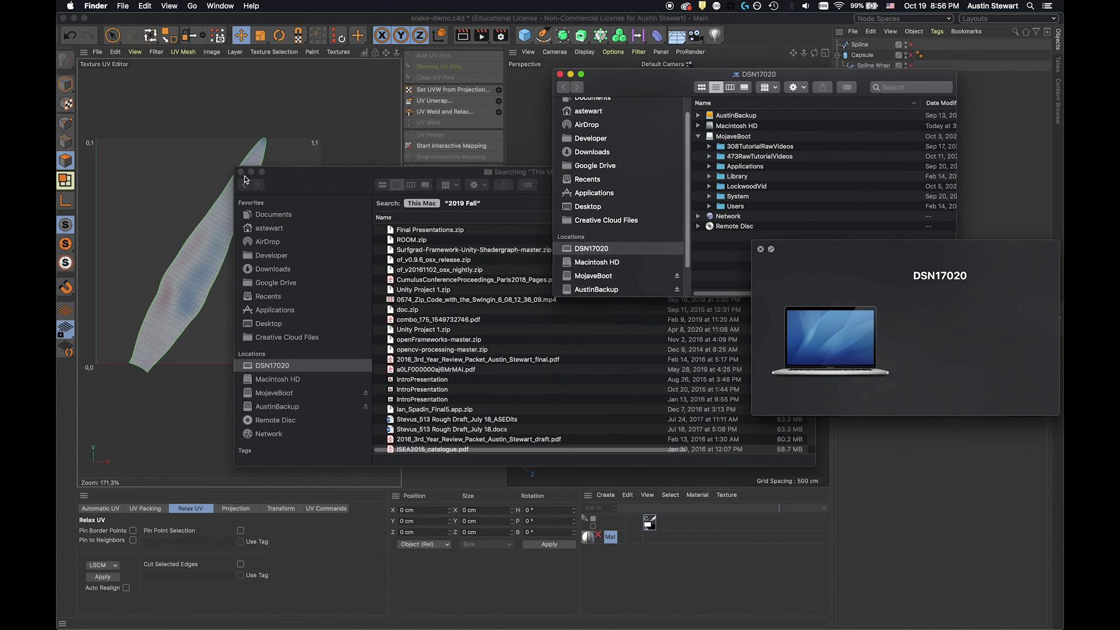
key("super+w")
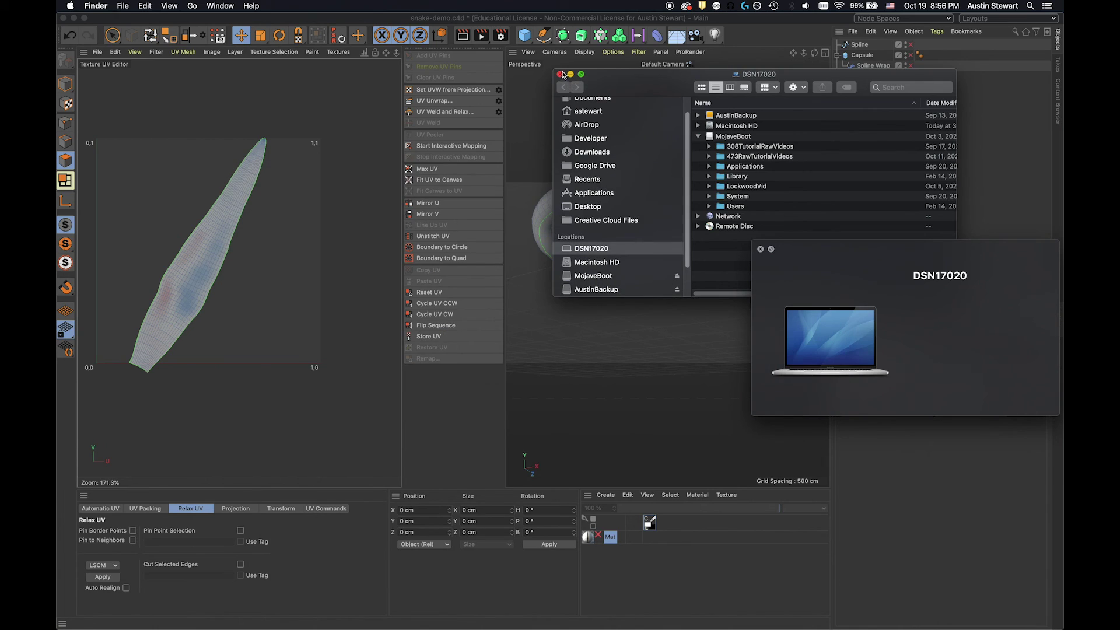
left_click(560, 75)
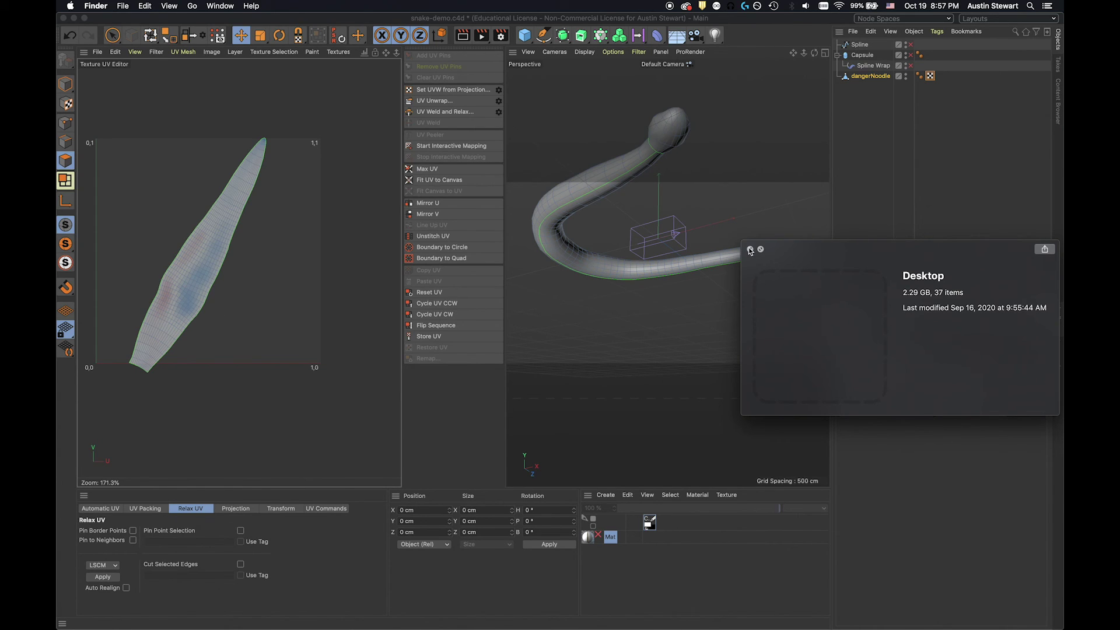
left_click(750, 249)
left_click(205, 278)
Examine the red and blue distortion areas on the relaxed body island
left_click(167, 296)
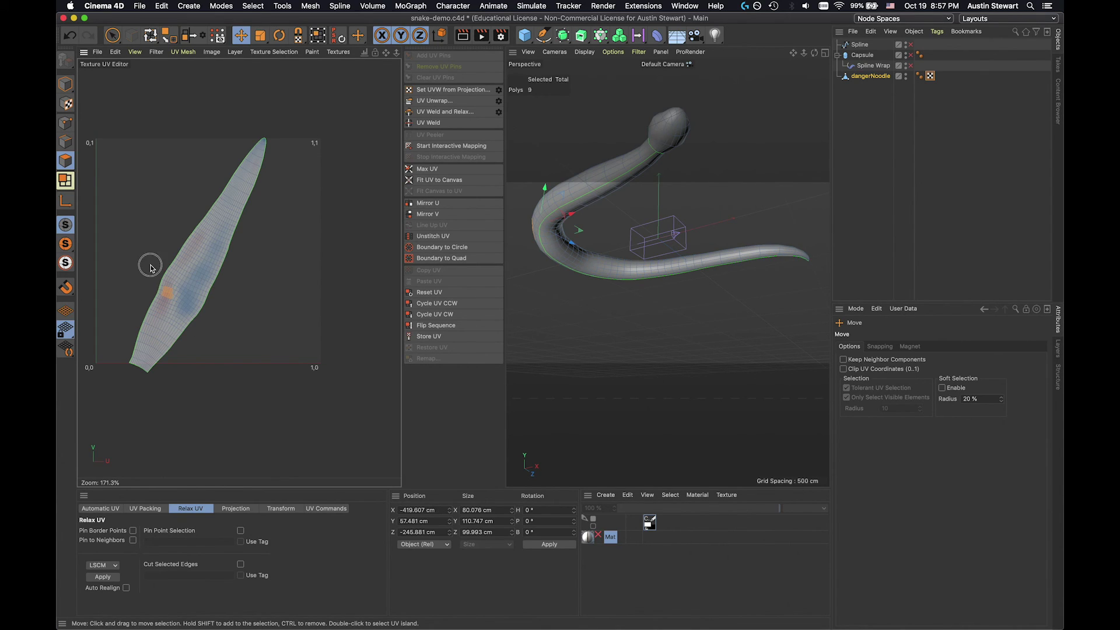
left_click(163, 312)
mouse_move(165, 314)
left_mouse_down()
mouse_move(199, 304)
mouse_move(174, 321)
left_mouse_up()
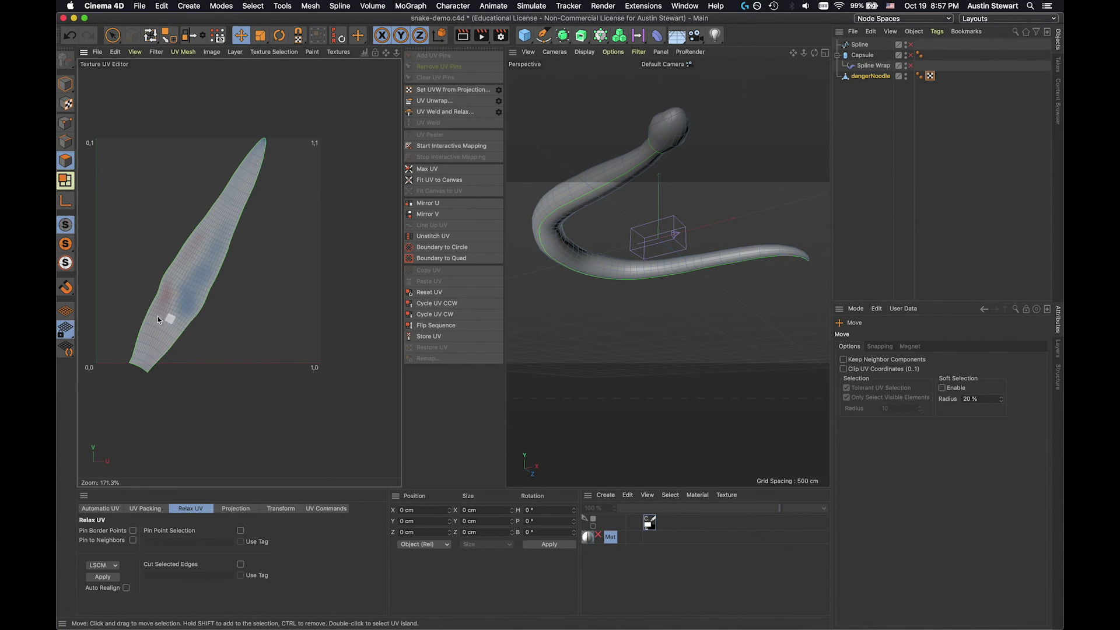
left_click(167, 293)
left_click_drag(172, 299, 213, 262)
Select the whole body island, move it above the 0–1 UV tile, and deselect it
double_click(192, 261)
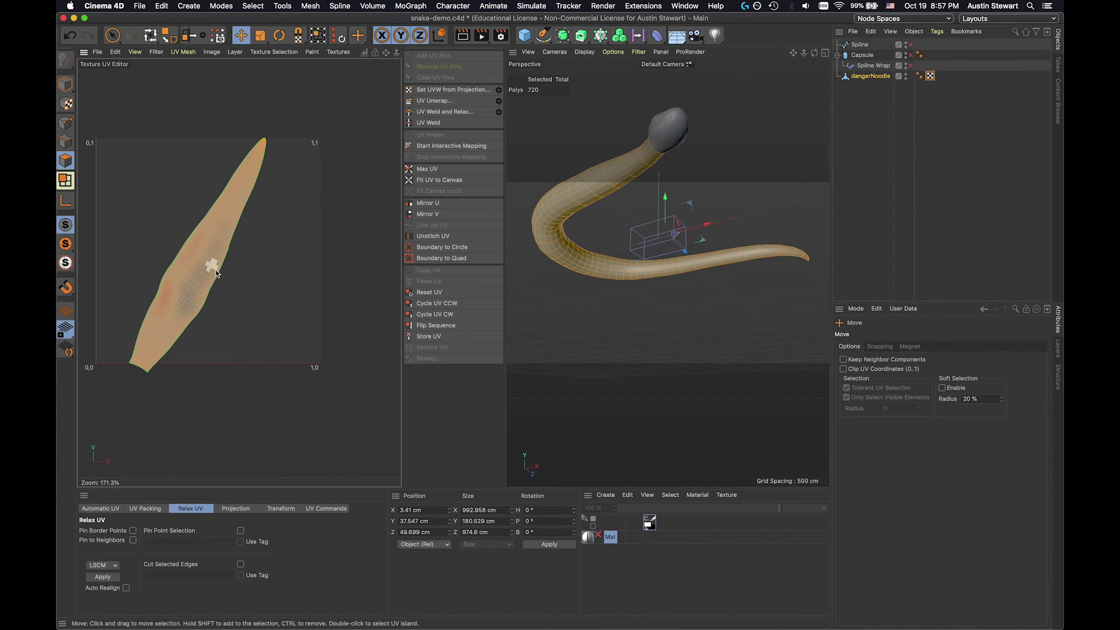
left_click_drag(193, 277, 262, 23)
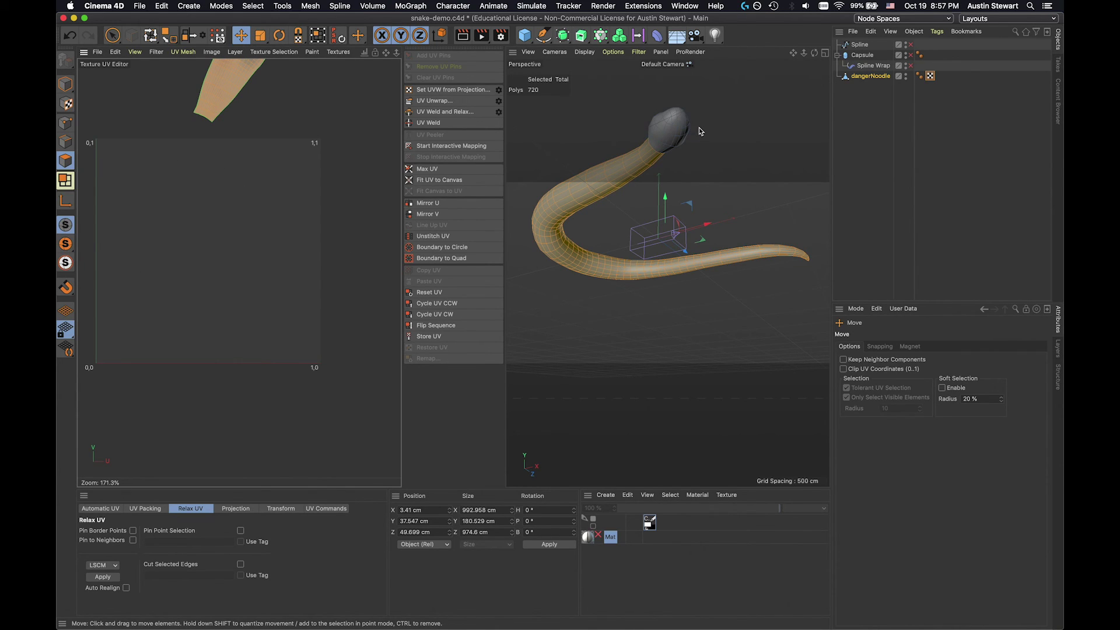
left_click_drag(699, 127, 651, 236, "alt")
left_click(644, 350)
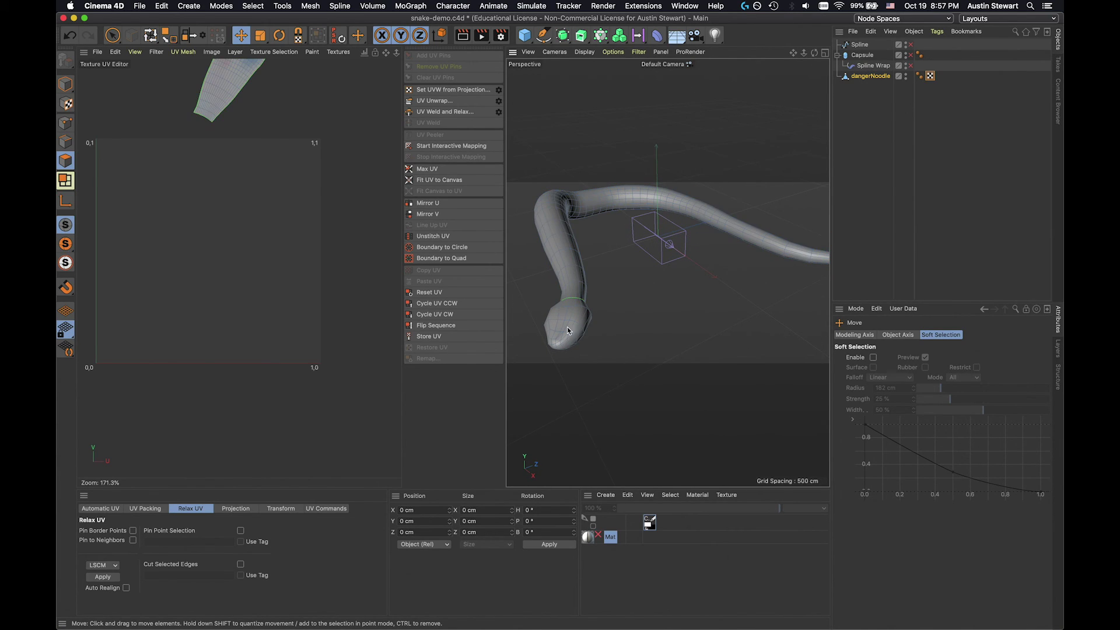
In Edge mode, clear the old seam selection and loop-select the edges around the neck where the head meets the body
left_click(65, 142)
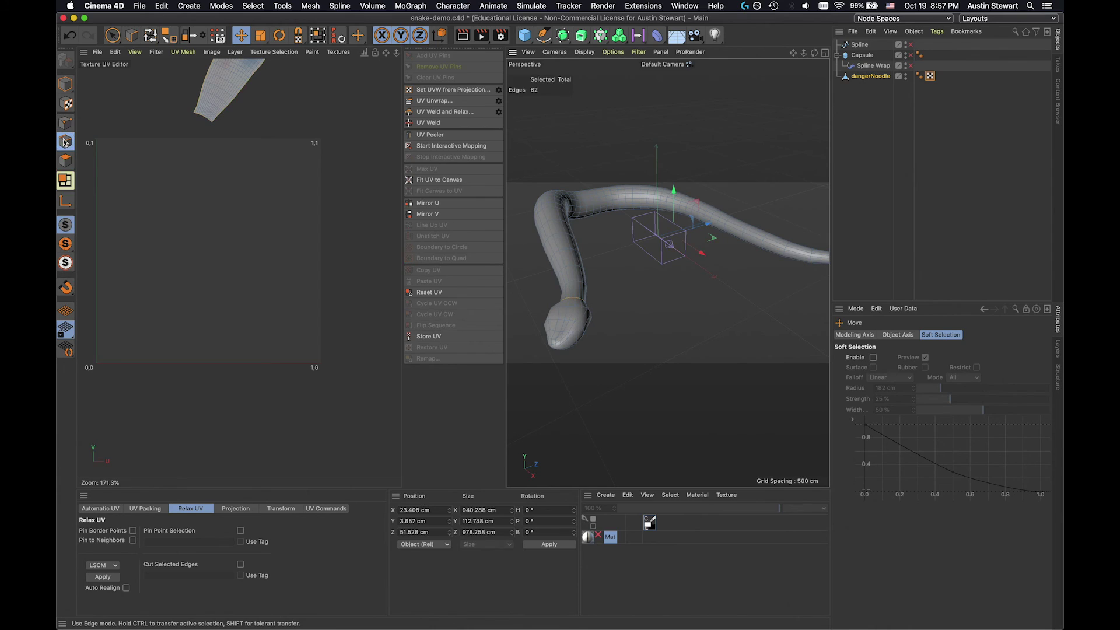
left_click(658, 323)
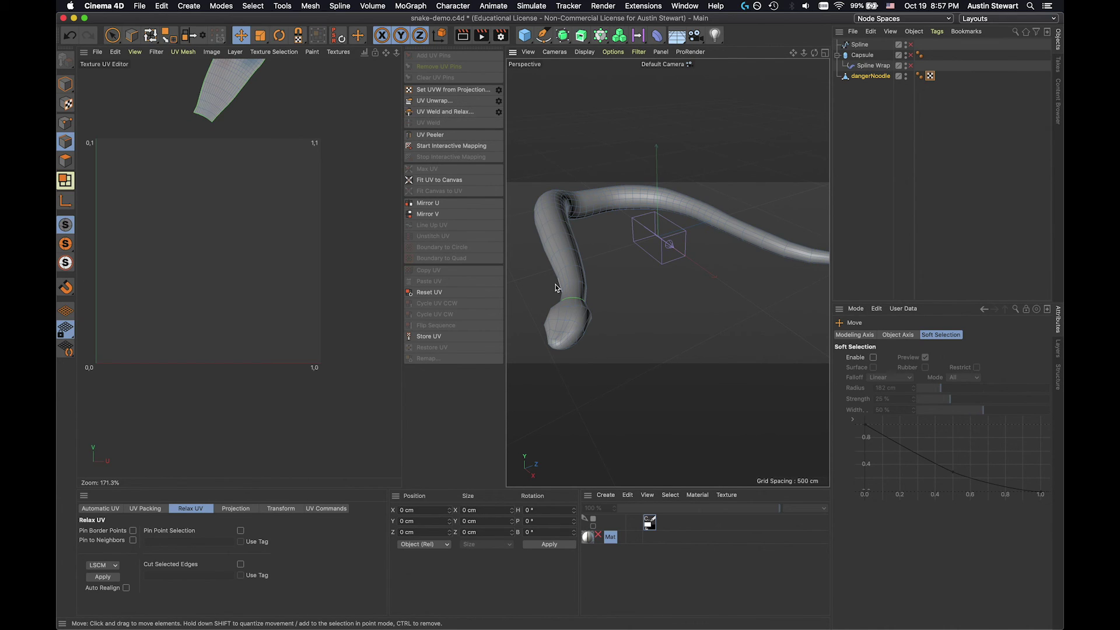
left_click_drag(588, 307, 689, 313, "alt")
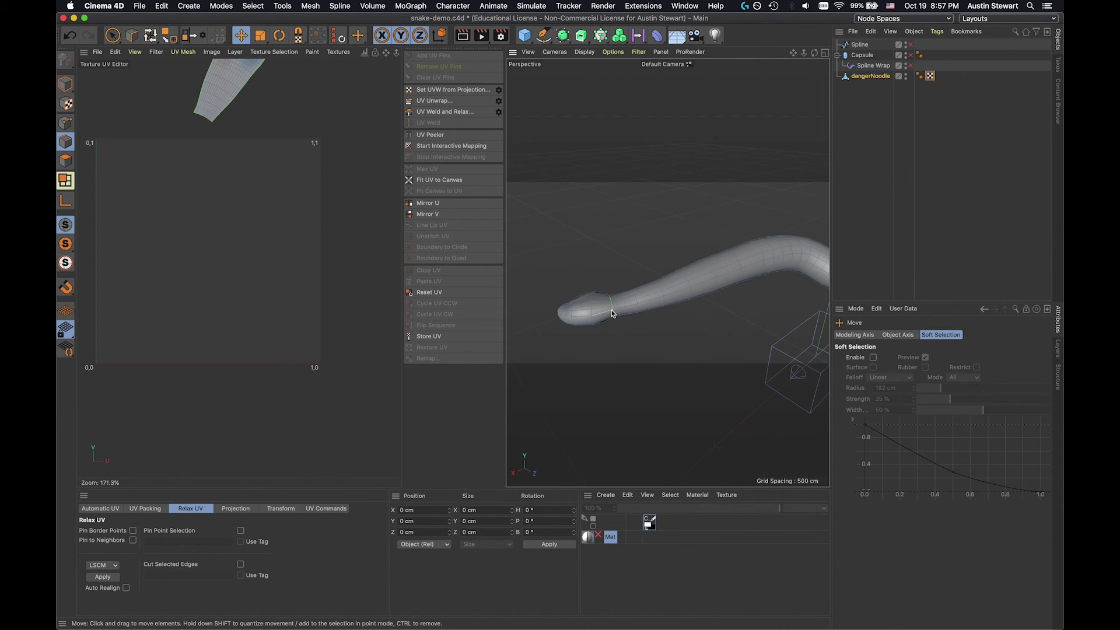
scroll(611, 310, "up", 5)
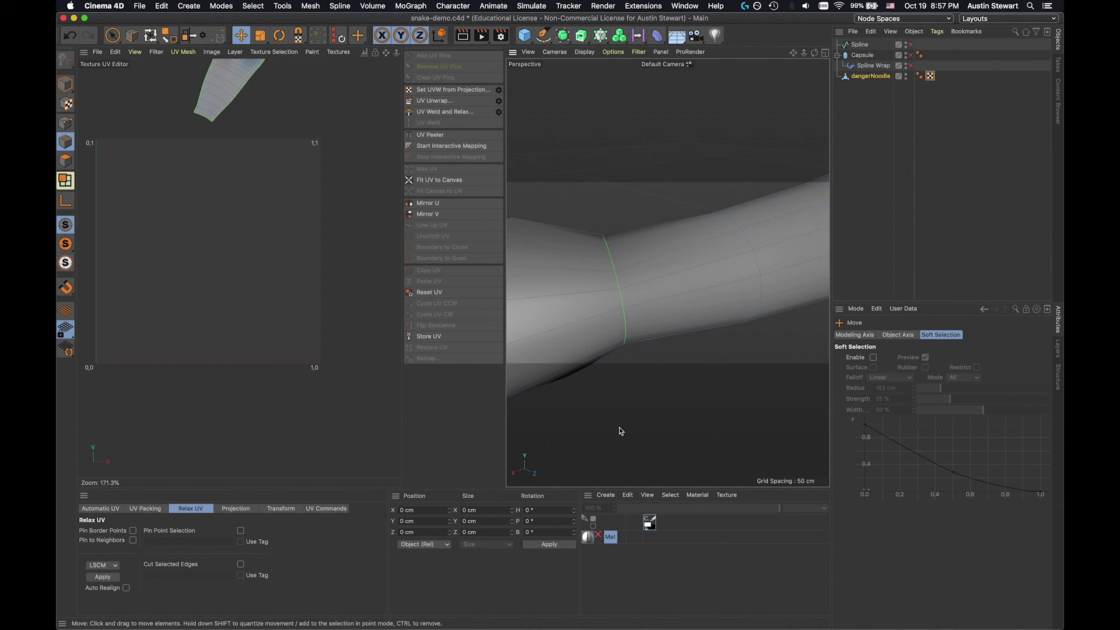
scroll(601, 351, "down", 5)
scroll(601, 349, "up", 5)
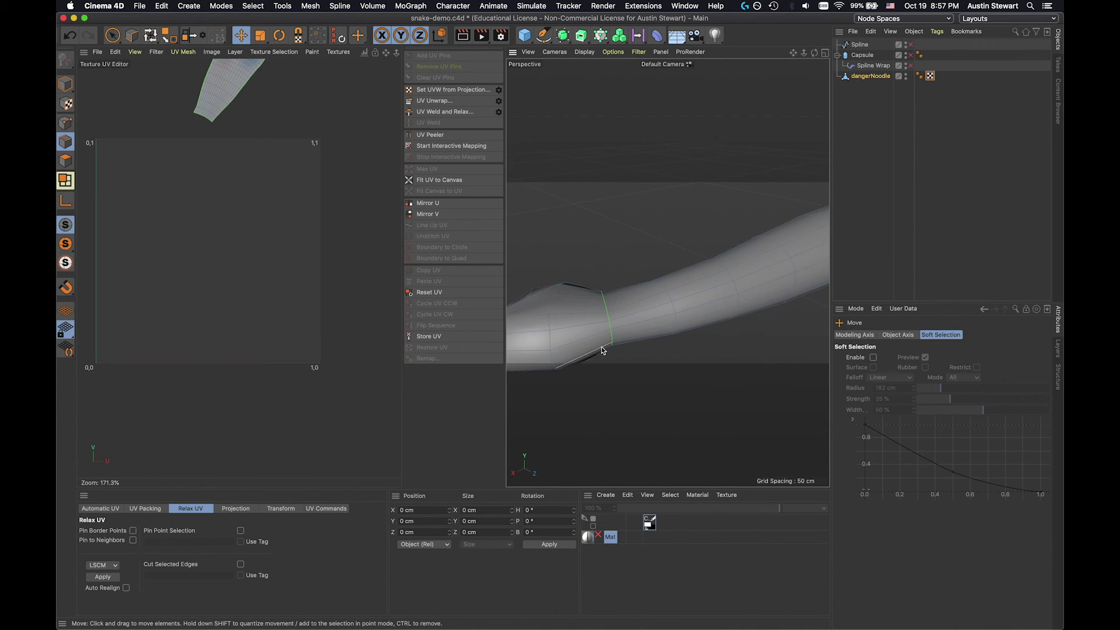
left_click_drag(603, 350, 615, 407, "alt")
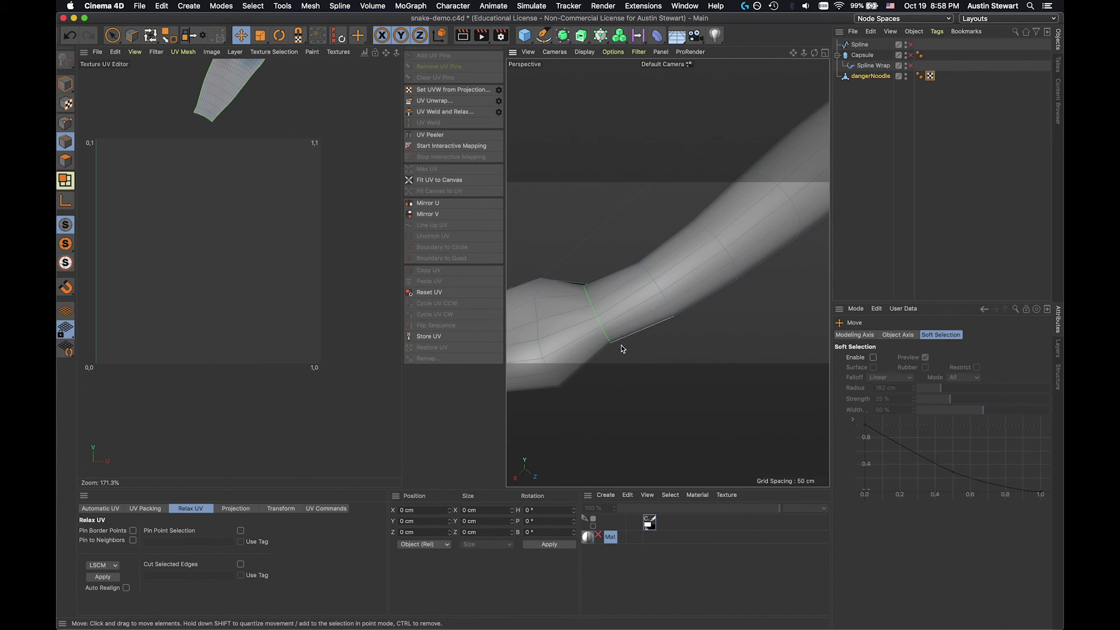
key("u")
key("l")
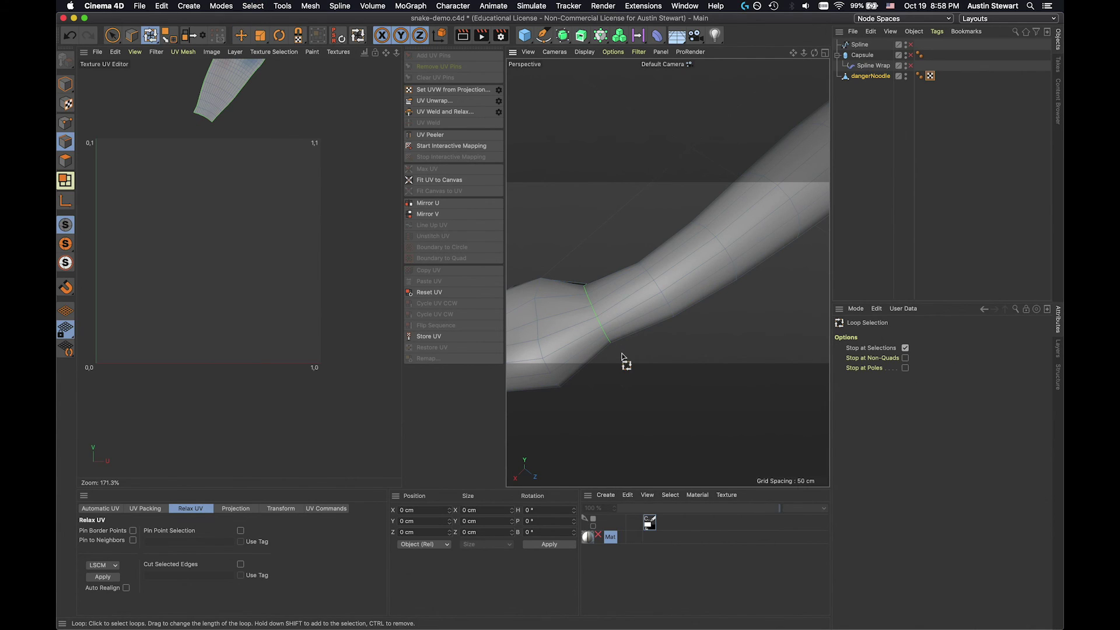
left_click(607, 342)
left_click(607, 339)
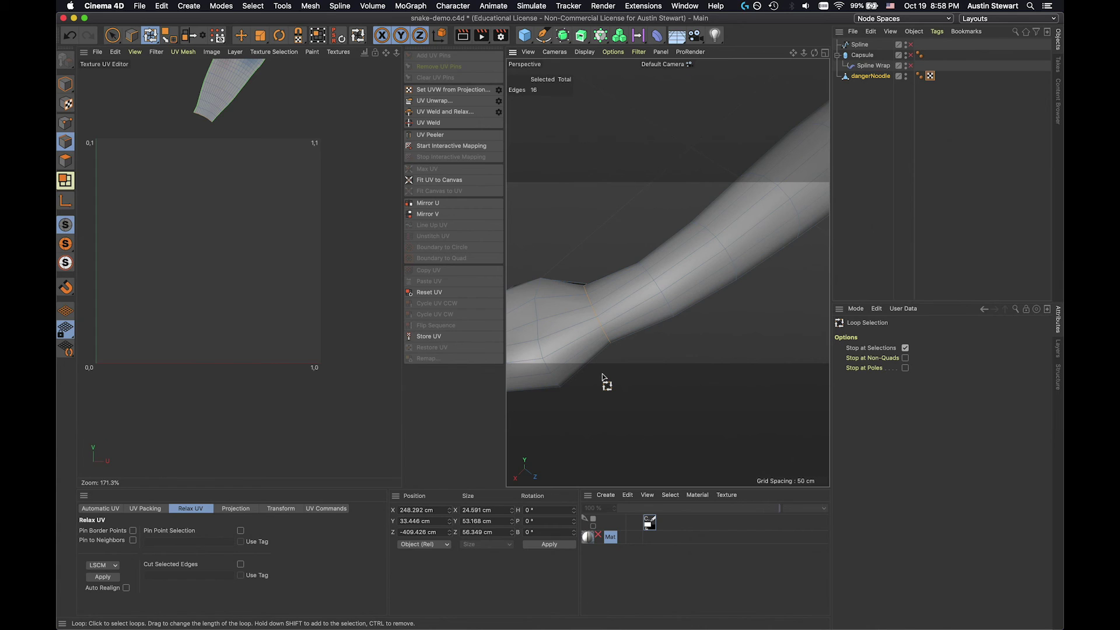
Using Path Selection, extend the neck seam along the underside of the head and finish it with a short crosswise cut, forming a T
left_click_drag(606, 380, 727, 336, "alt")
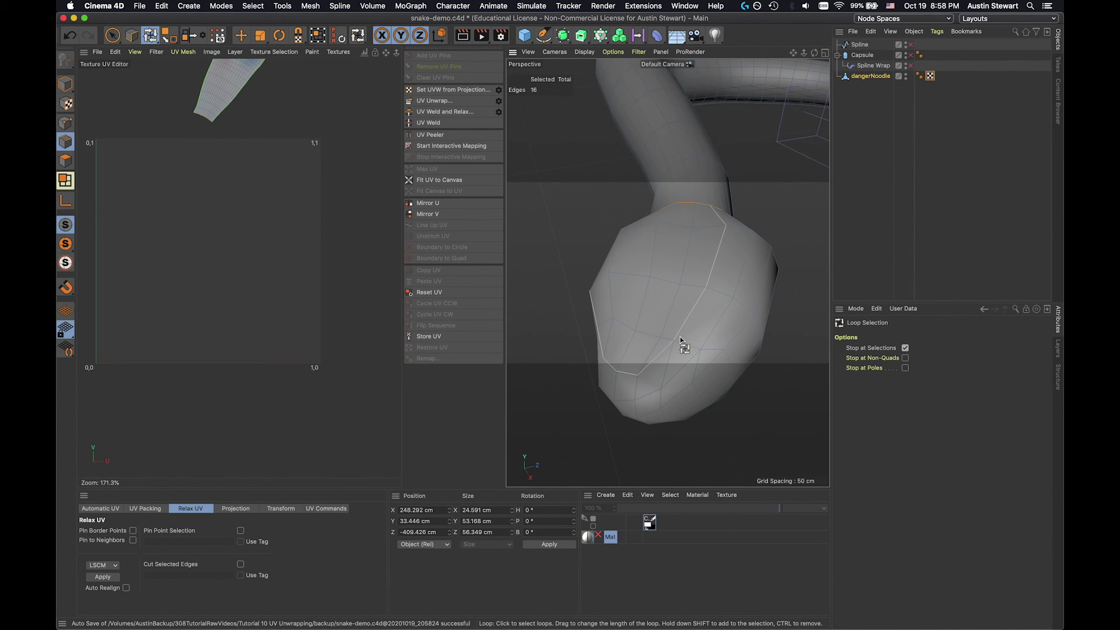
left_click_drag(682, 345, 698, 195, "alt")
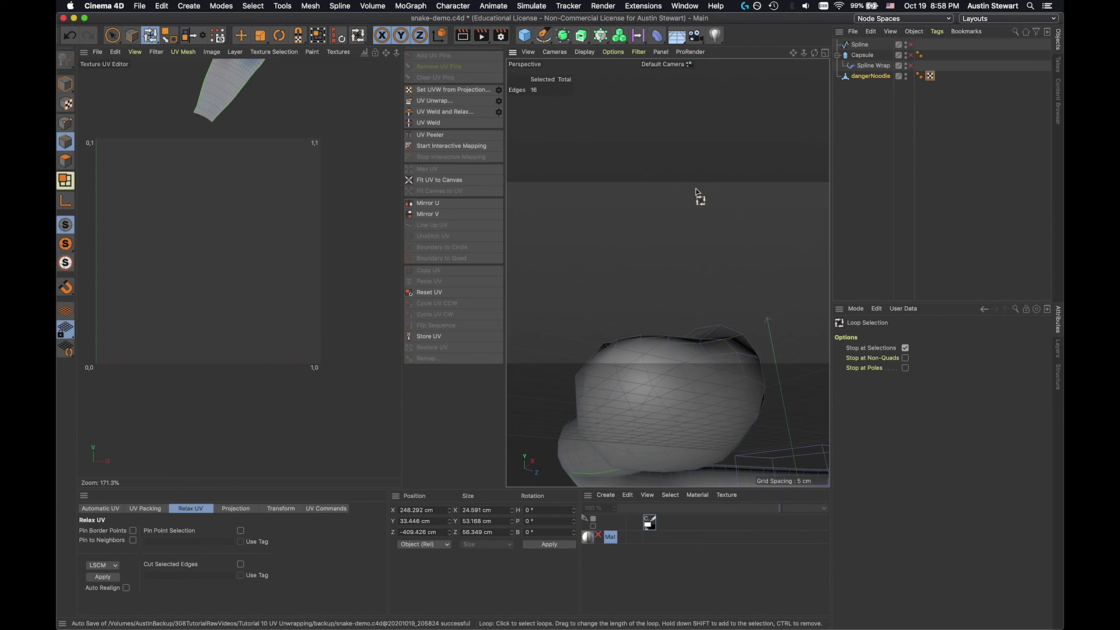
left_click_drag(665, 366, 677, 175, "alt")
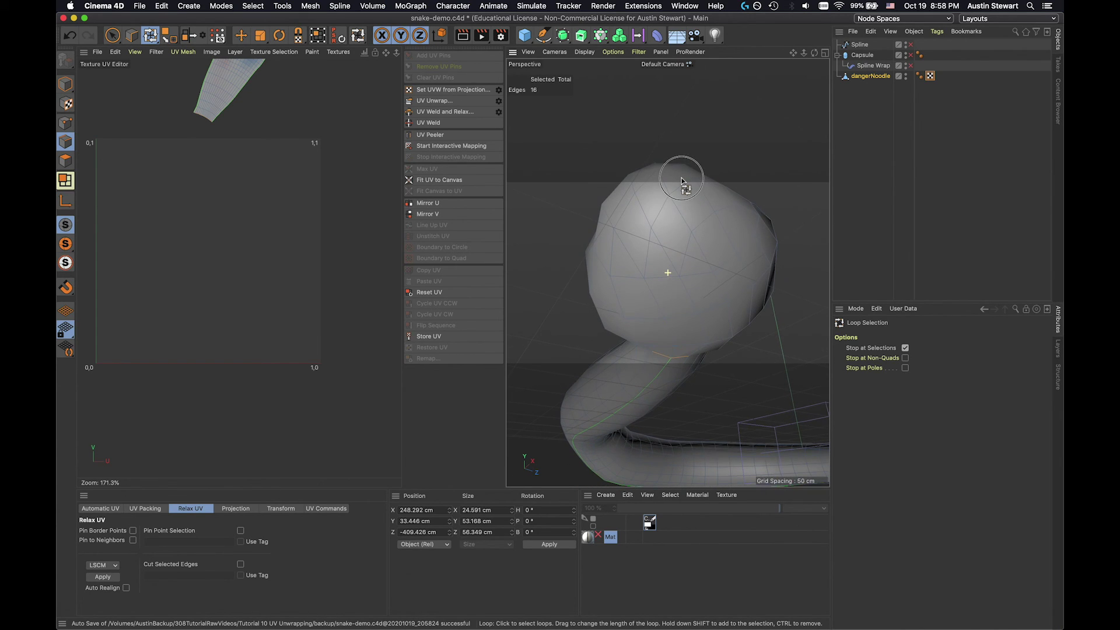
mouse_move(680, 207)
left_mouse_down("alt")
mouse_move(681, 168)
mouse_move(680, 188)
left_mouse_up("alt")
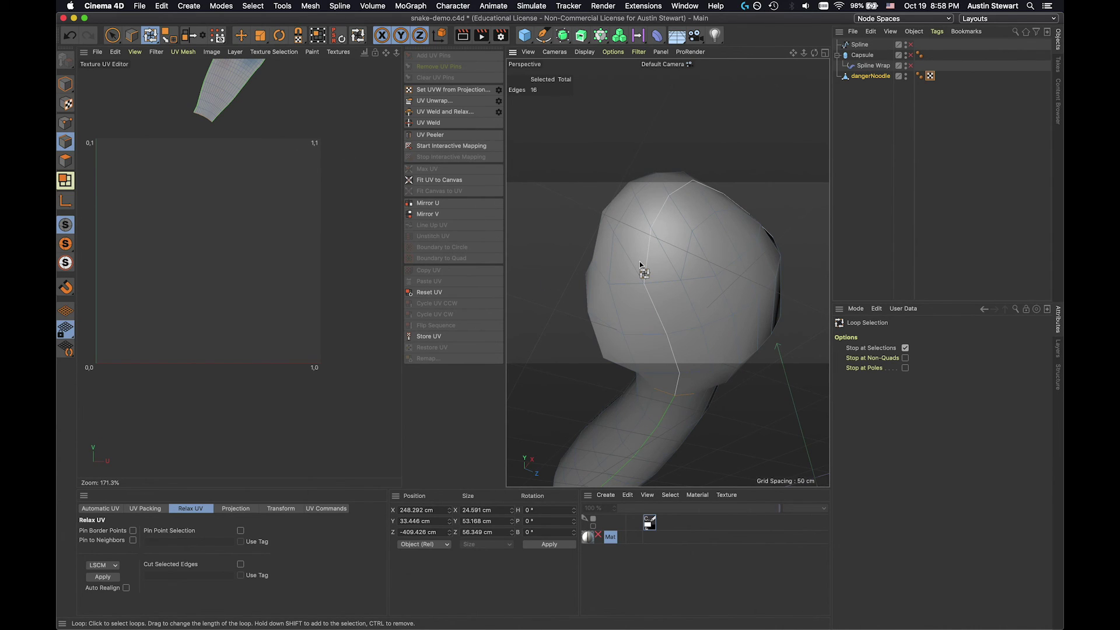
key("u")
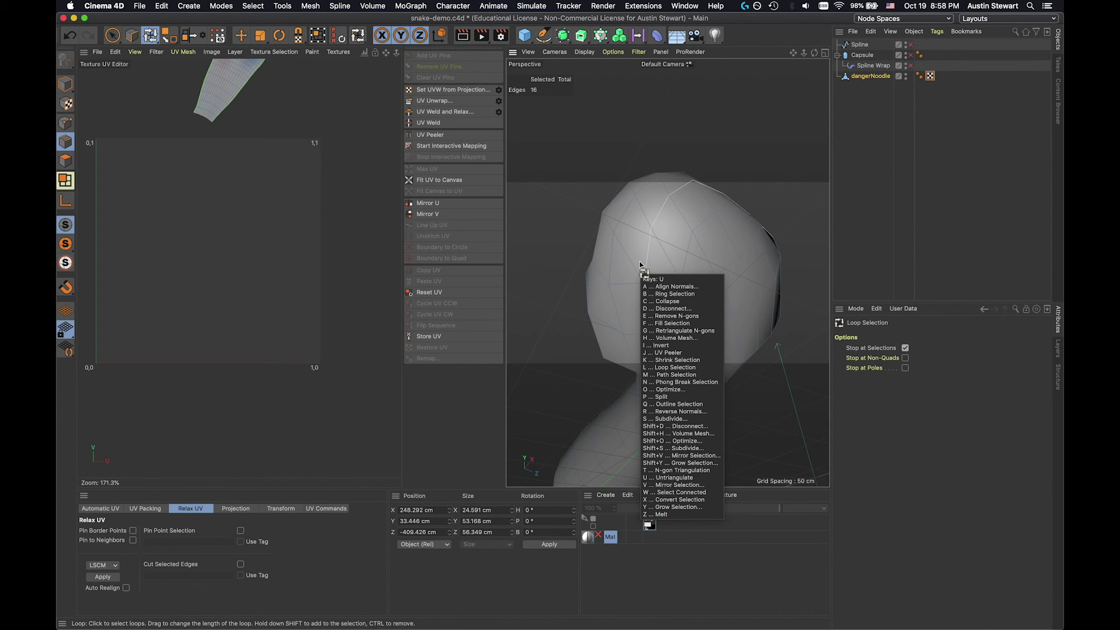
key("m")
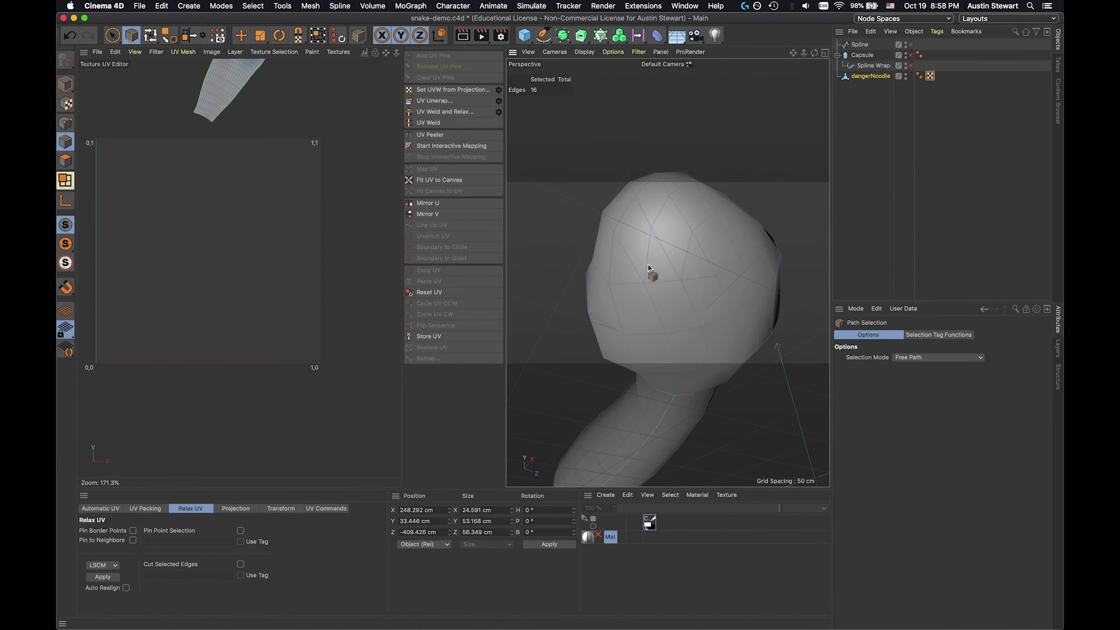
left_click_drag(674, 396, 644, 290)
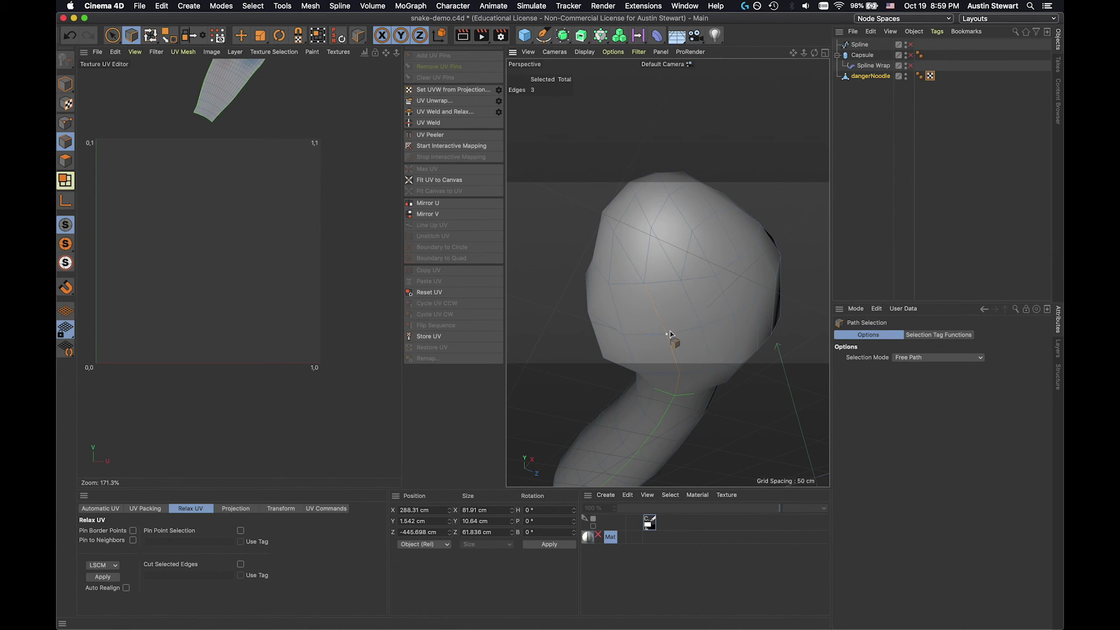
key("super+z")
mouse_move(674, 333)
left_mouse_down()
mouse_move(651, 282)
mouse_move(655, 400)
mouse_move(655, 368)
mouse_move(662, 377)
left_mouse_up()
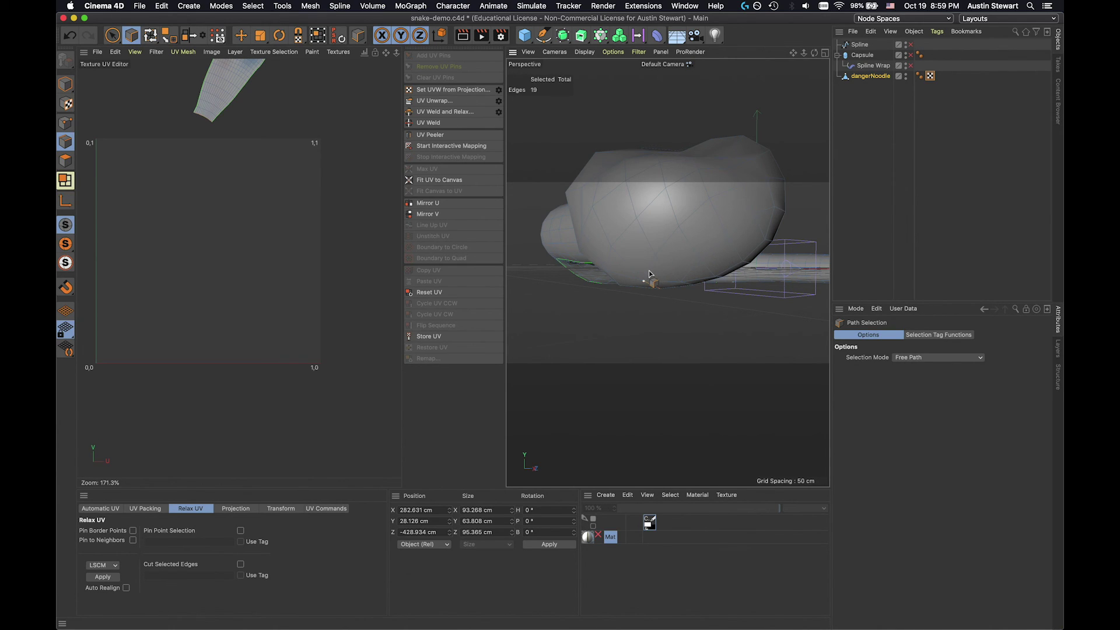
left_click_drag(656, 279, 651, 159, "alt")
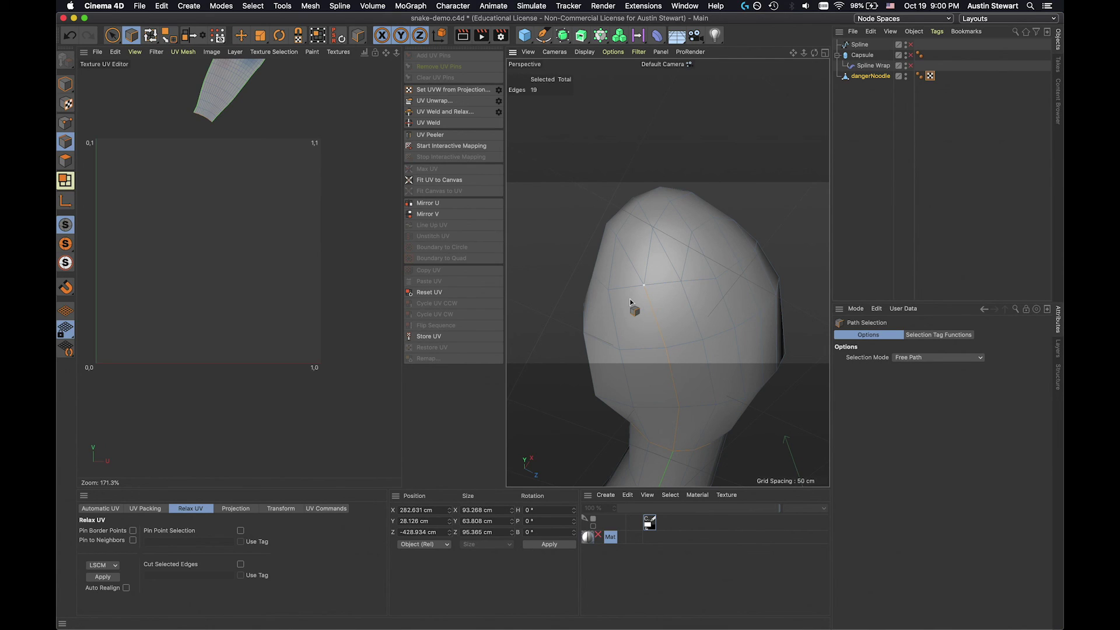
left_click_drag(611, 289, 679, 283)
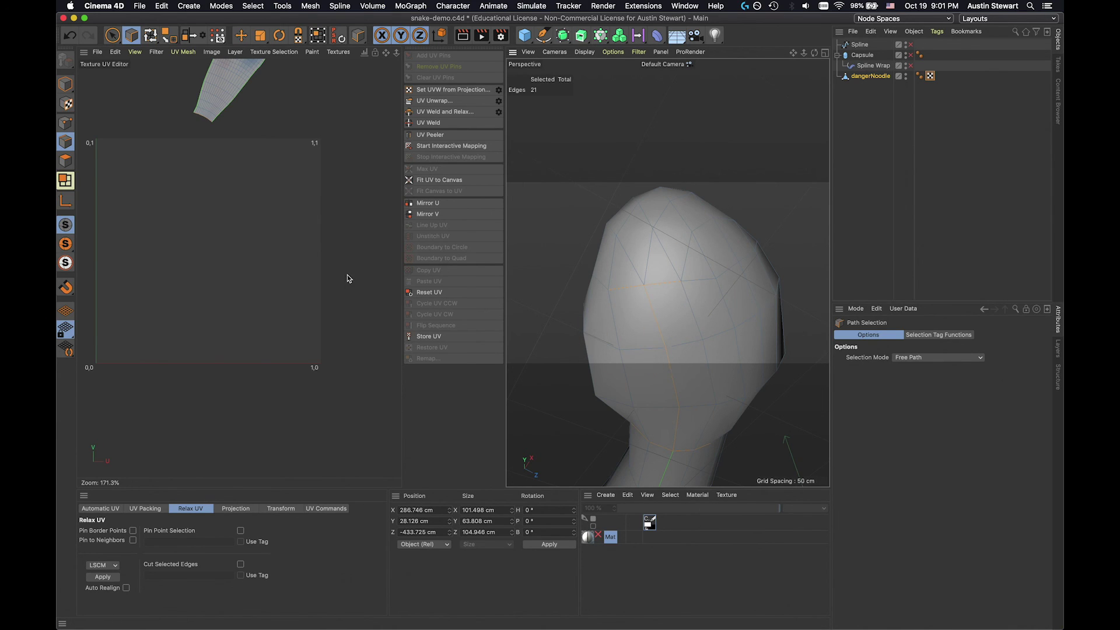
In Polygon mode, rectangle-select the head polygons in front of the neck seam, including hidden ones
left_click(64, 162)
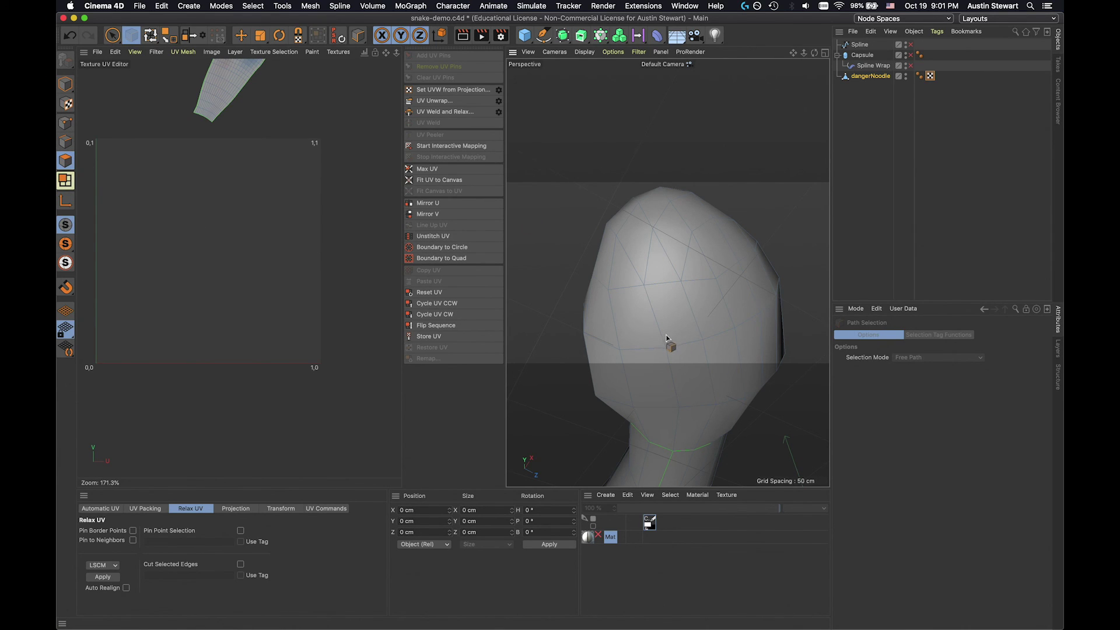
left_click_drag(666, 336, 631, 447, "alt")
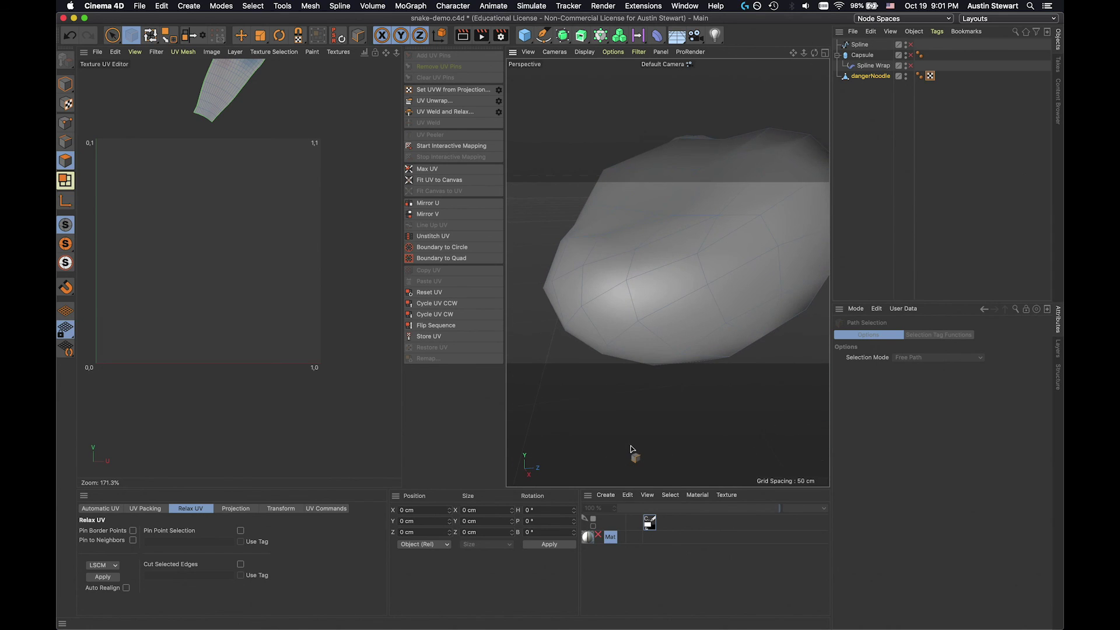
scroll(631, 447, "down", 8)
scroll(631, 447, "up", 6)
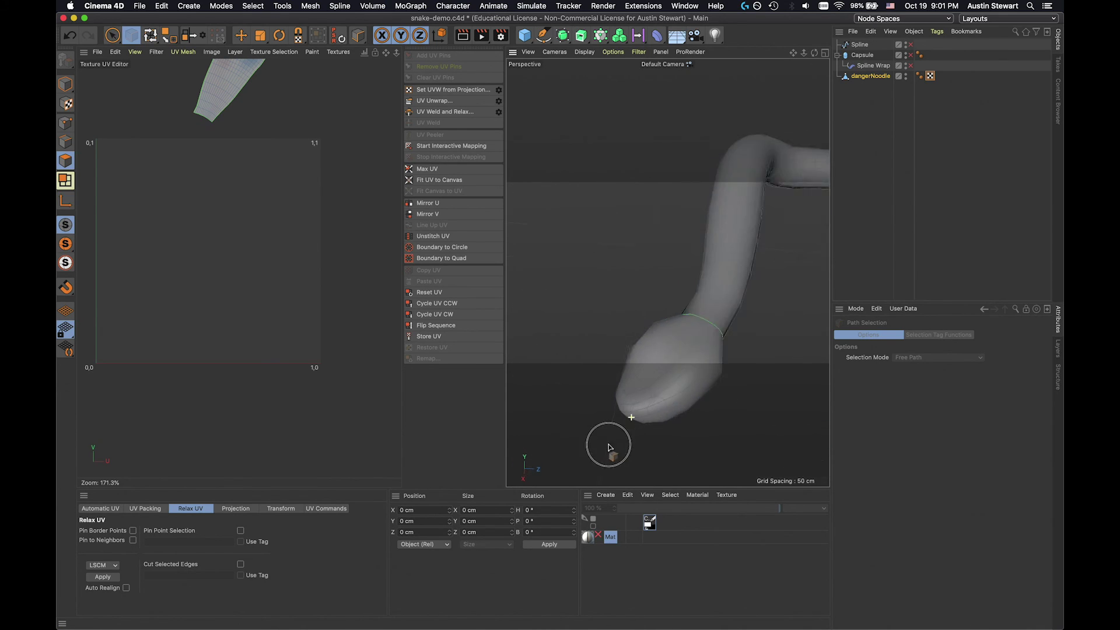
left_click_drag(577, 447, 639, 477, "alt")
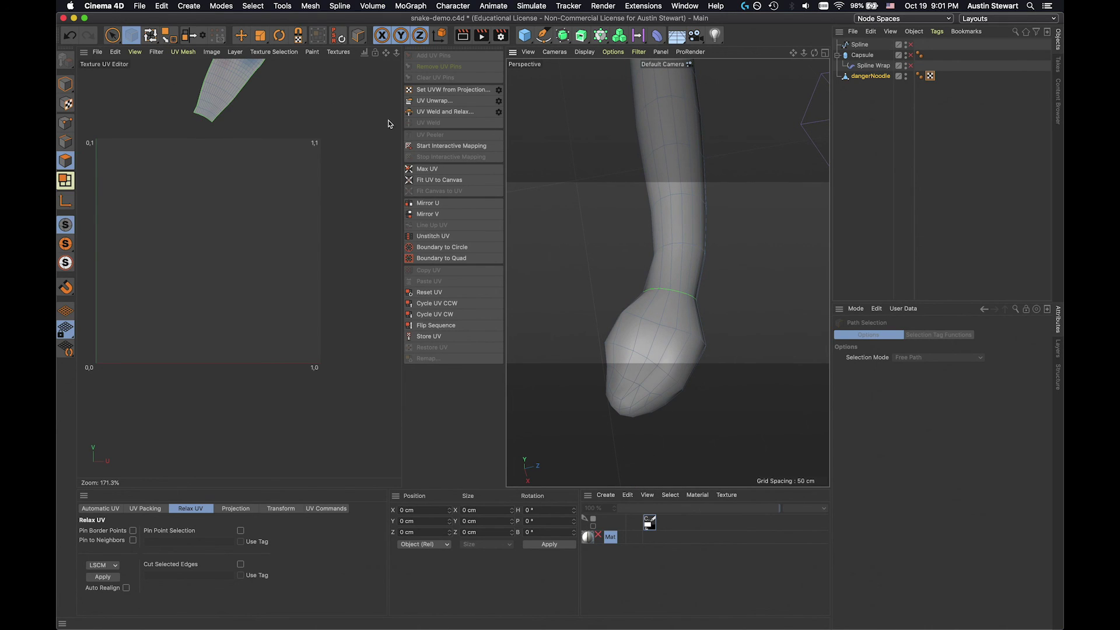
left_click(112, 35)
left_click(140, 69)
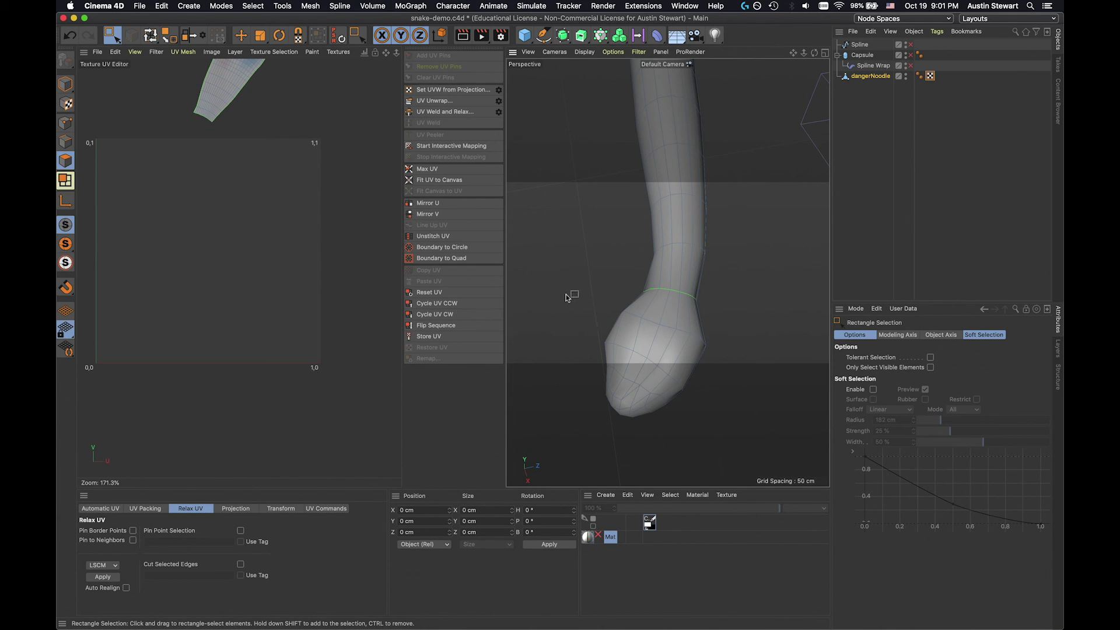
left_click_drag(566, 295, 765, 454)
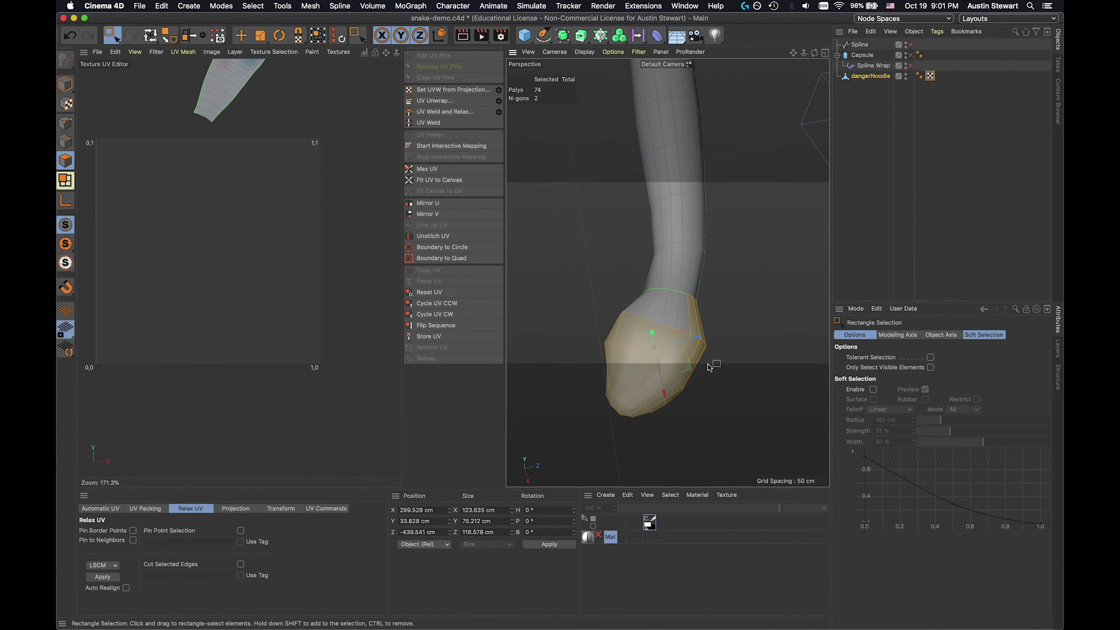
Add the remaining ring of head polygons up to the neck seam using Live Selection
mouse_move(732, 390)
left_mouse_down("alt")
mouse_move(609, 359)
mouse_move(560, 187)
mouse_move(537, 176)
mouse_move(665, 270)
mouse_move(734, 394)
left_mouse_up("alt")
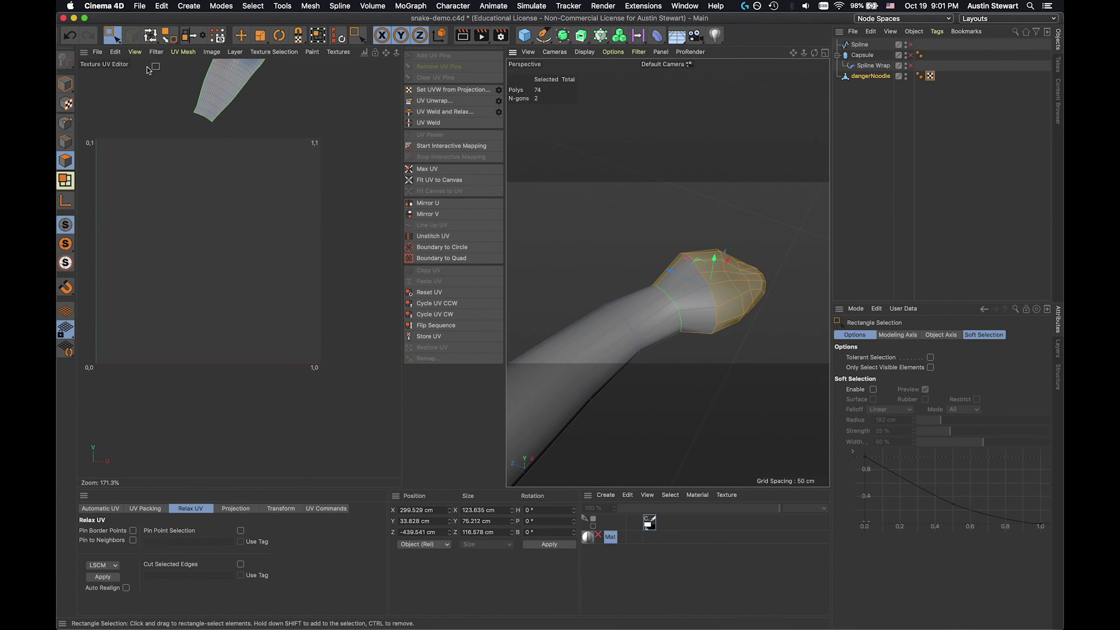
mouse_move(112, 35)
left_mouse_down()
mouse_move(130, 63)
mouse_move(132, 49)
left_mouse_up()
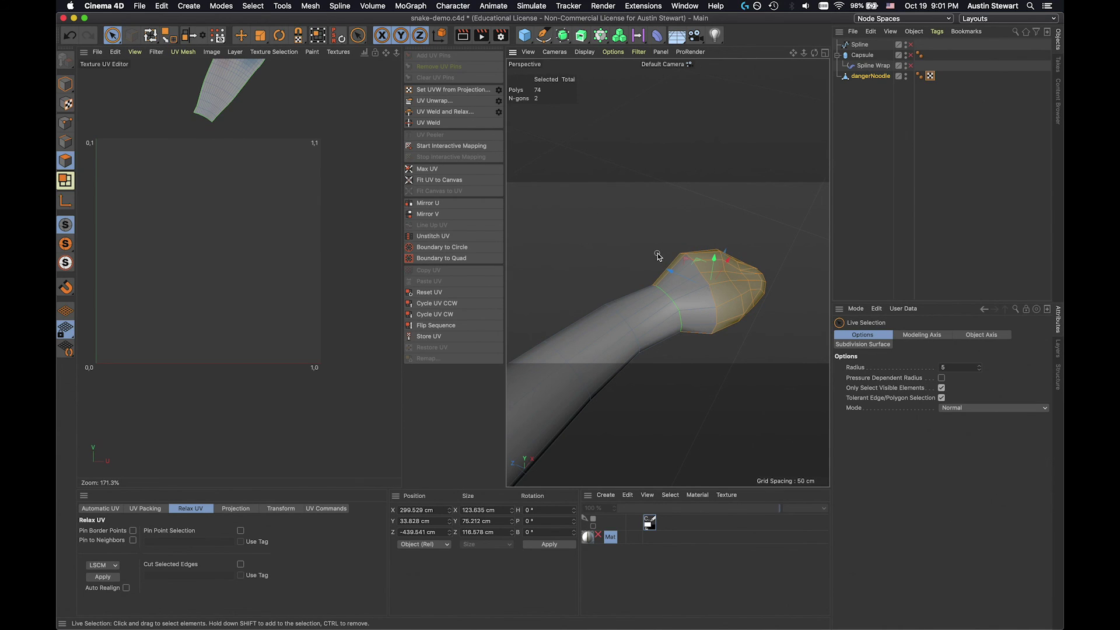
mouse_move(658, 255)
left_mouse_down("shift")
mouse_move(681, 275)
mouse_move(718, 350)
left_mouse_up("shift")
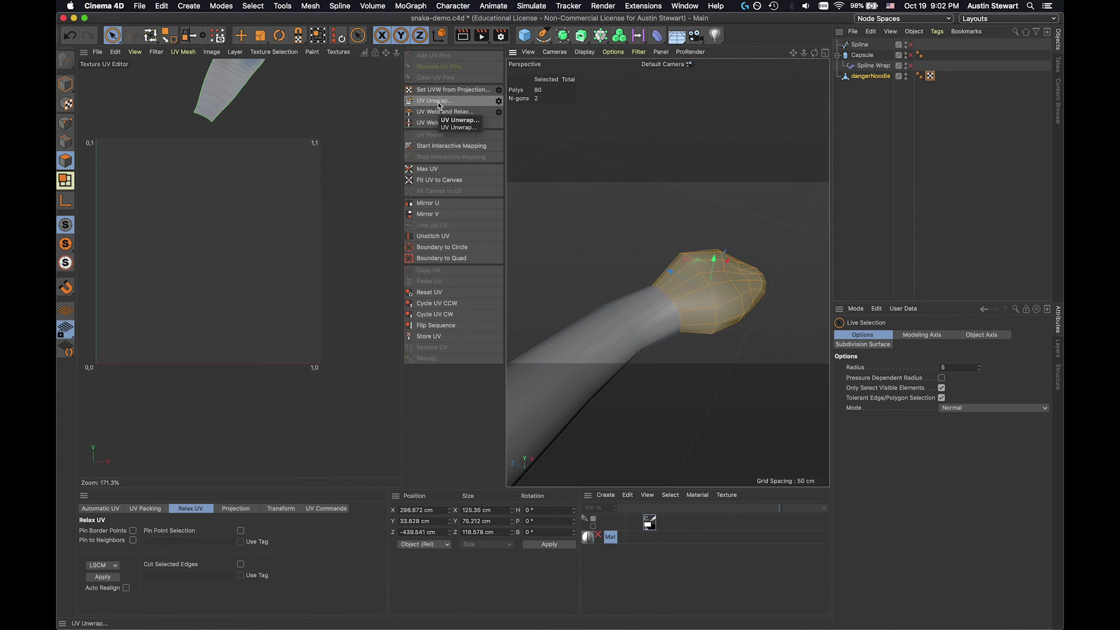
Undo the polygon-based unwrap attempt and run UV Unwrap in Edge mode along the selected seam edges
left_click(439, 103)
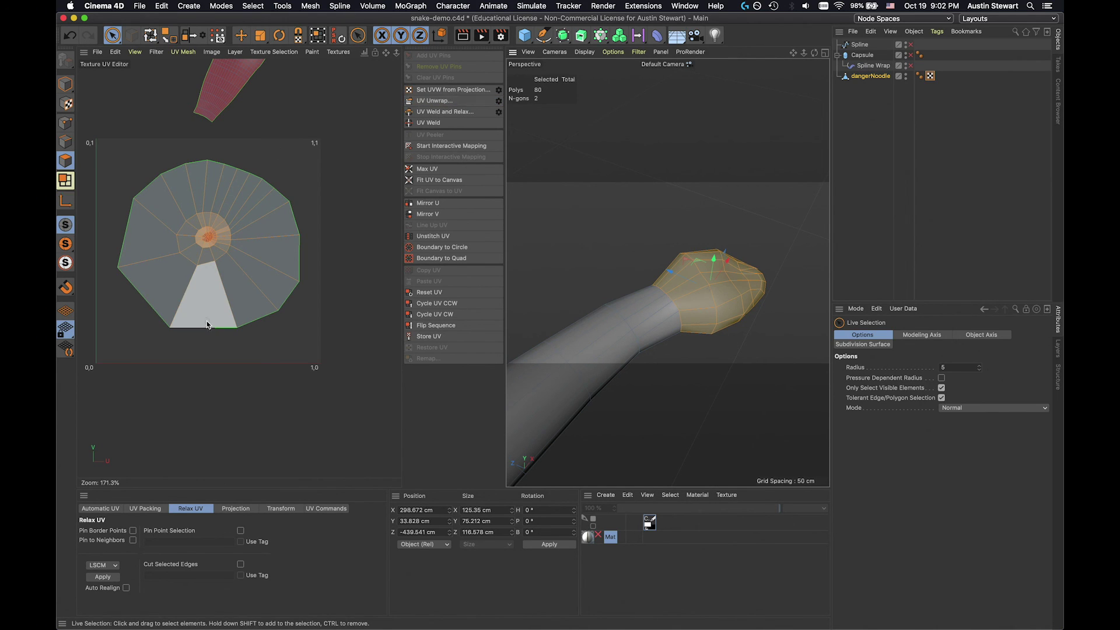
key("super+z")
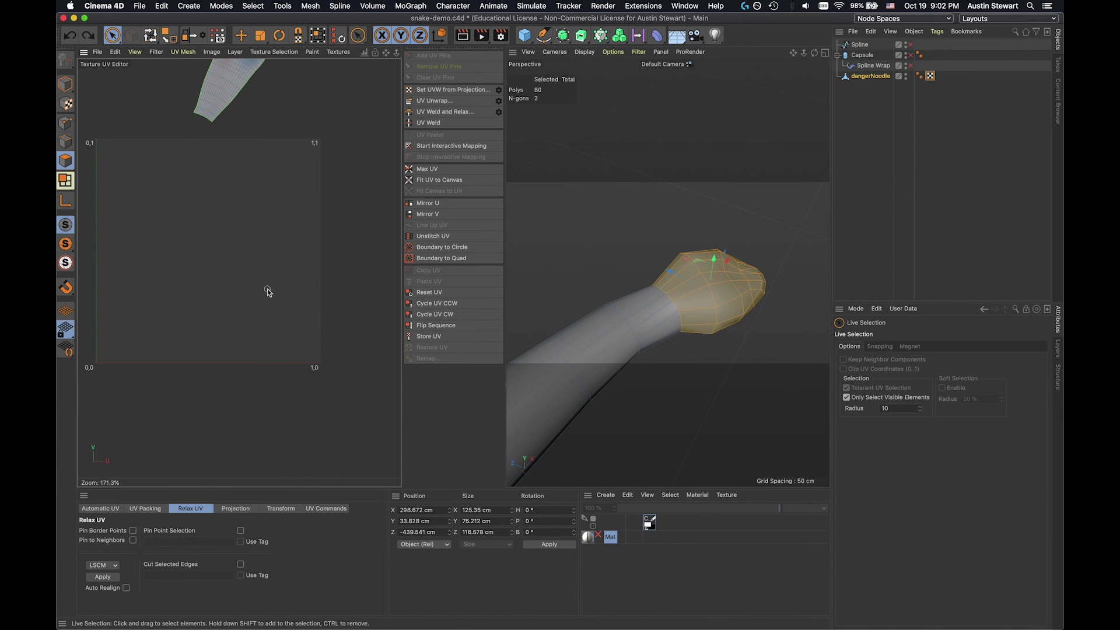
left_click(65, 144)
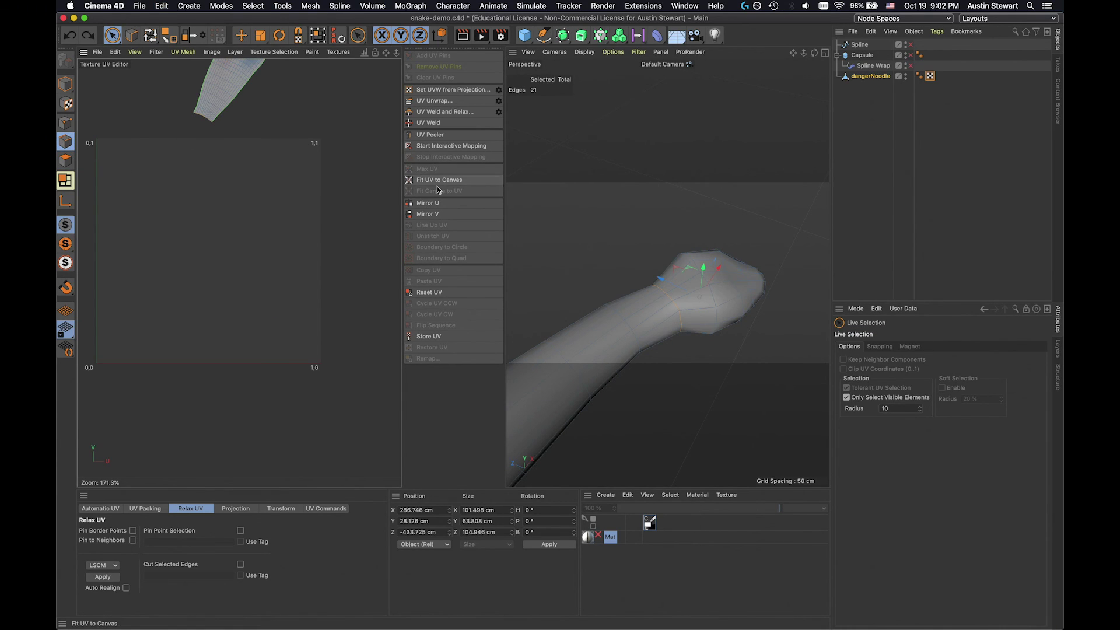
left_click(444, 101)
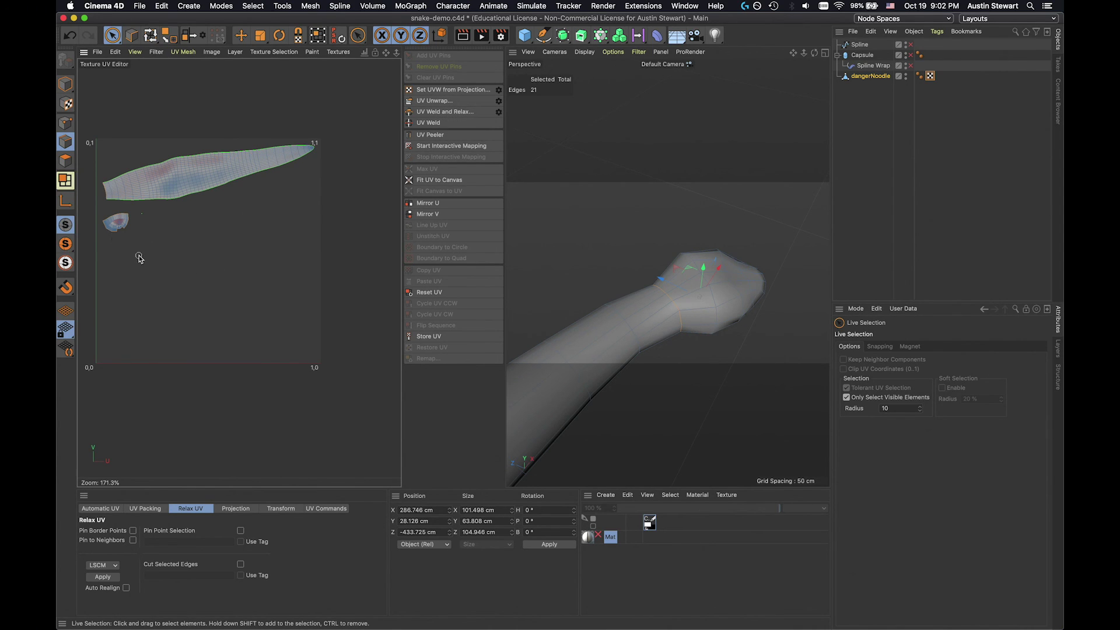
Examine the distortion on the unwrapped head island, selecting sample polygons in its center and outer areas to locate them on the model
scroll(139, 258, "up", 5)
scroll(139, 258, "up", 8)
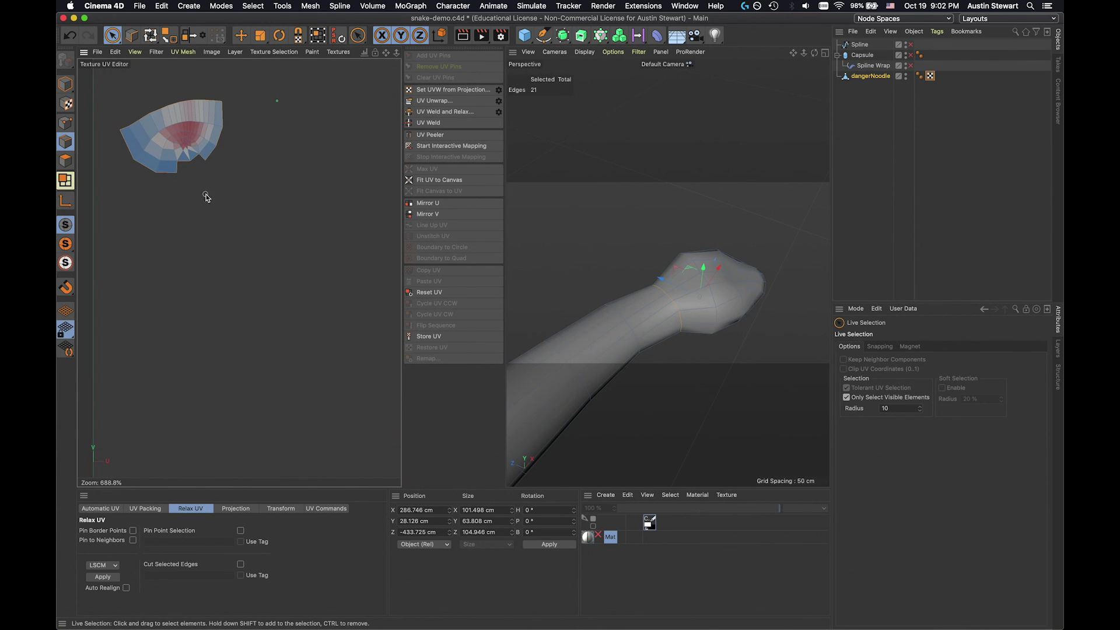
scroll(206, 196, "up", 4)
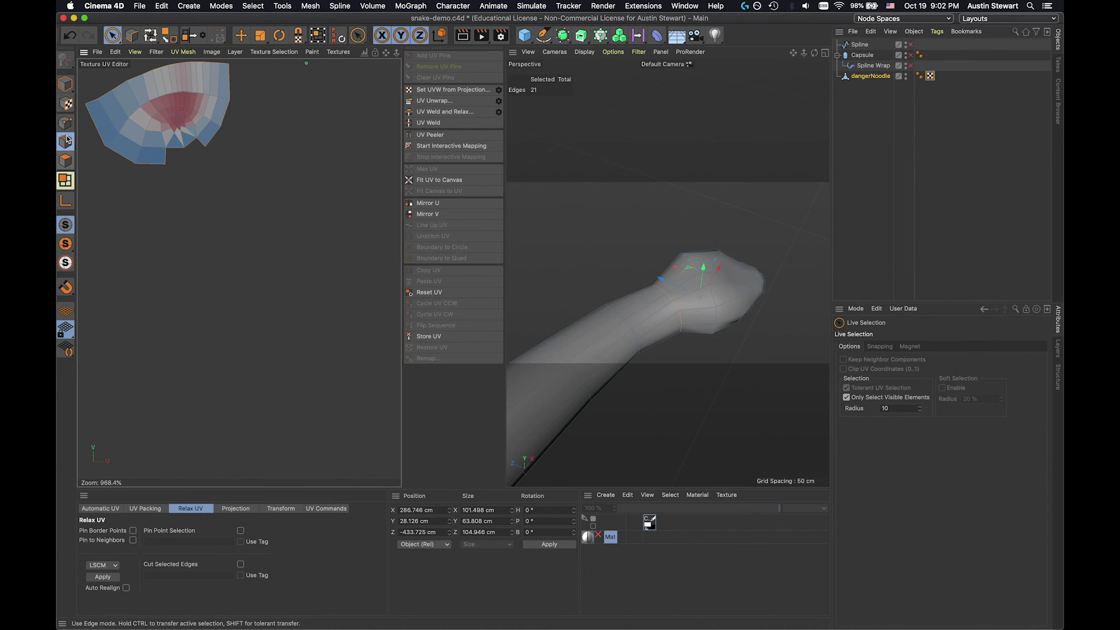
left_click(66, 161)
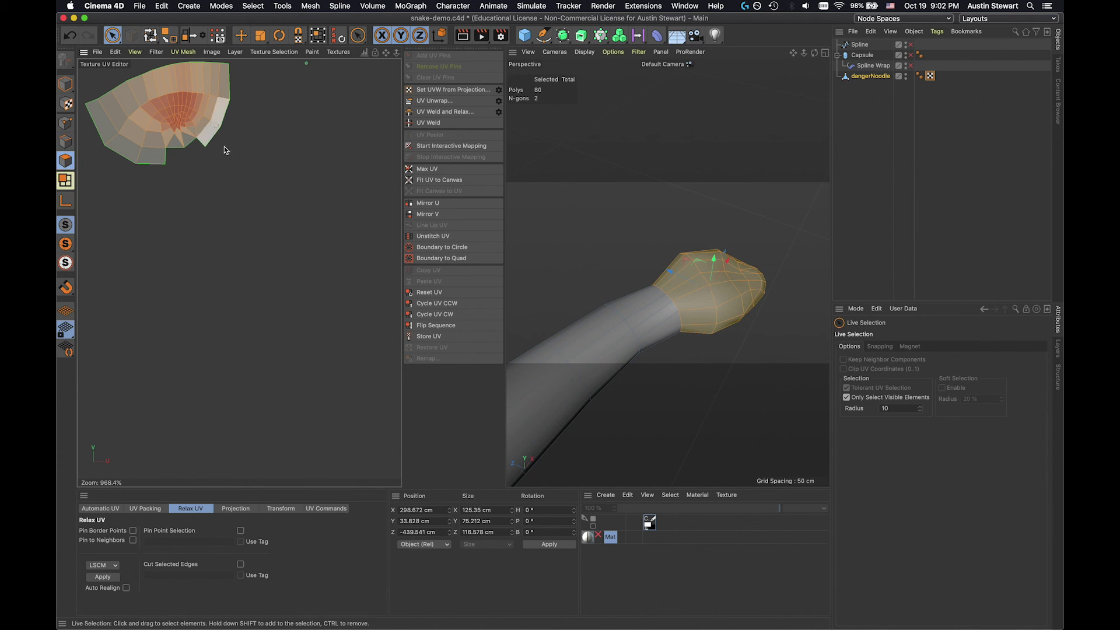
left_click(216, 221)
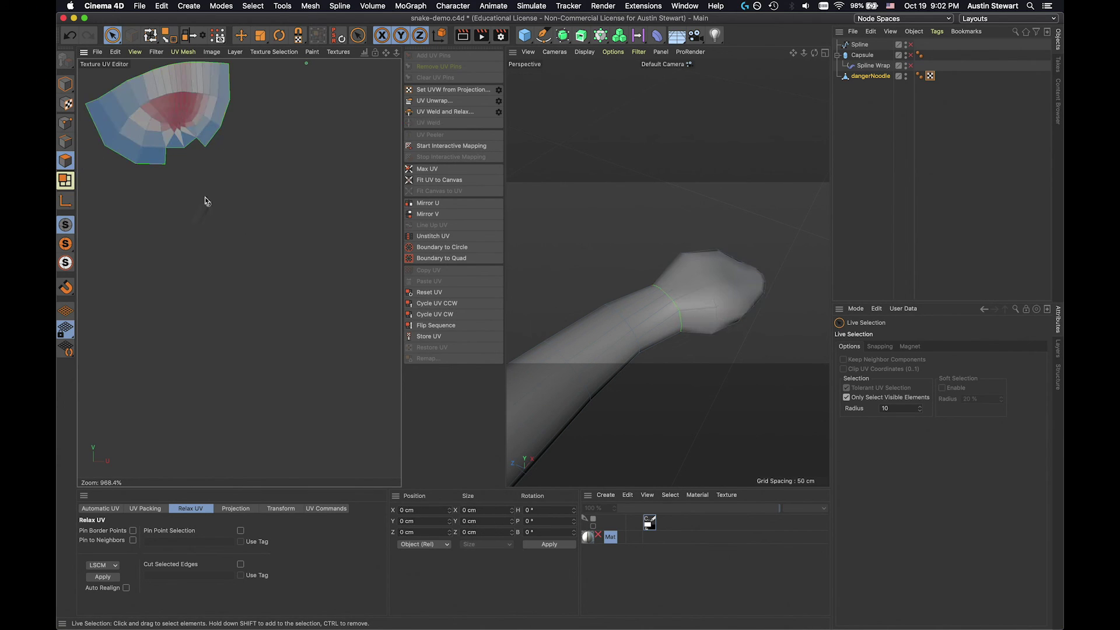
left_click(173, 119)
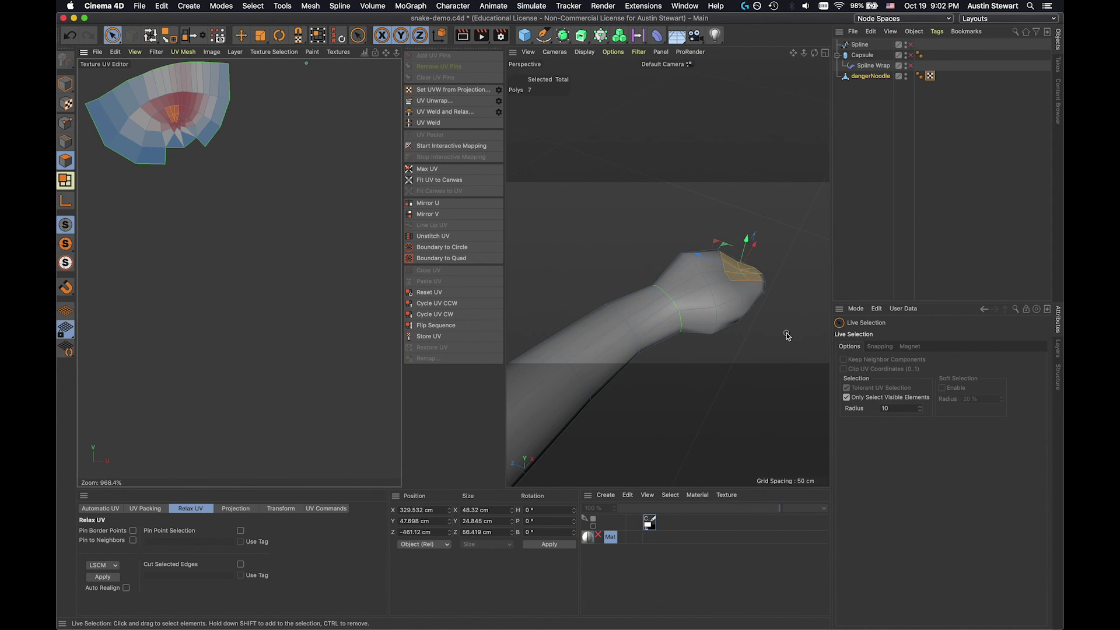
left_click(101, 124)
left_click(150, 159)
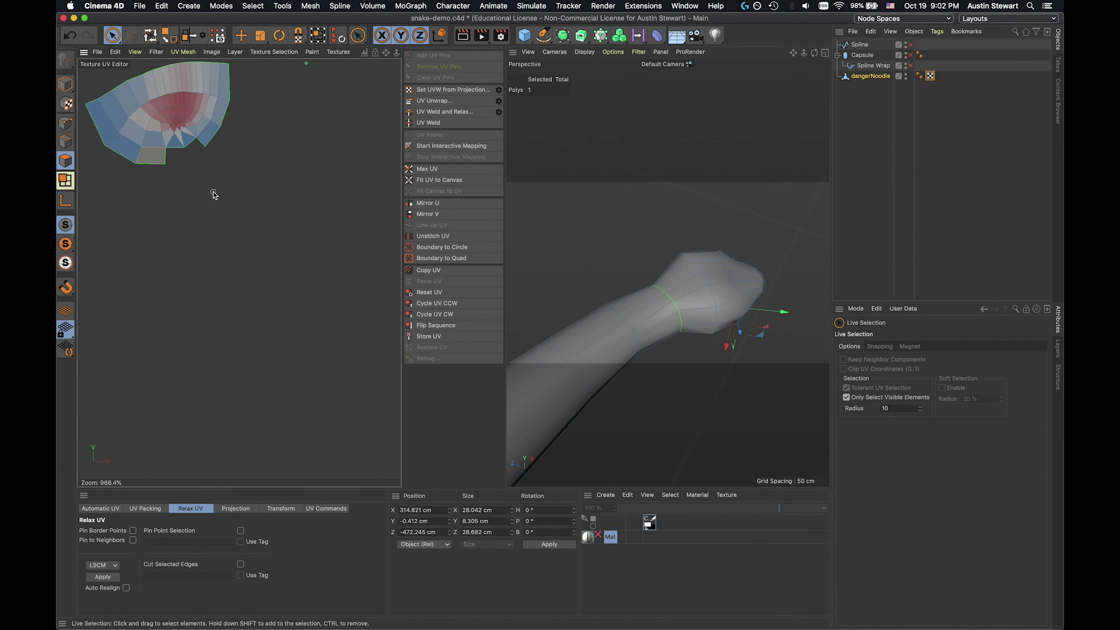
Select the whole head island, relax it with the ABF method, and deselect it
double_click(175, 123)
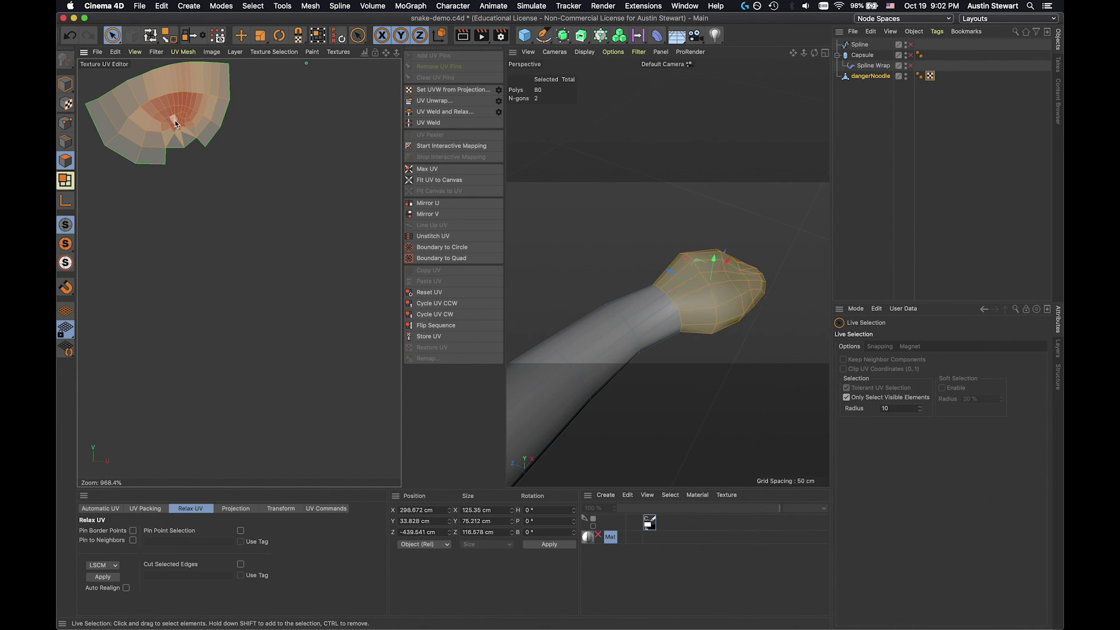
left_click(109, 565)
left_click(107, 585)
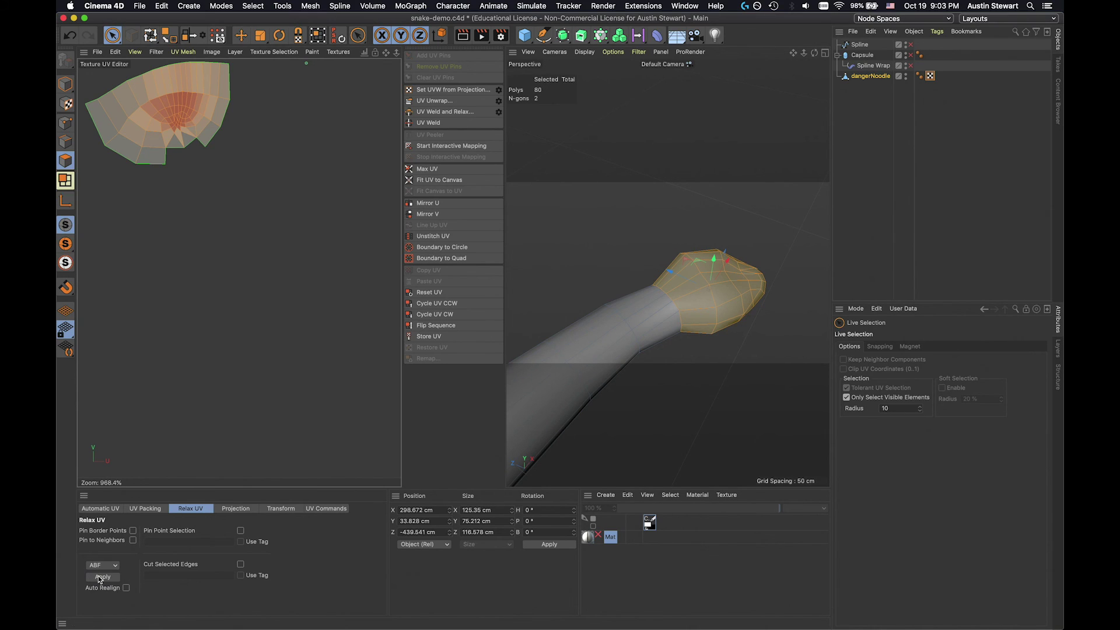
left_click(101, 578)
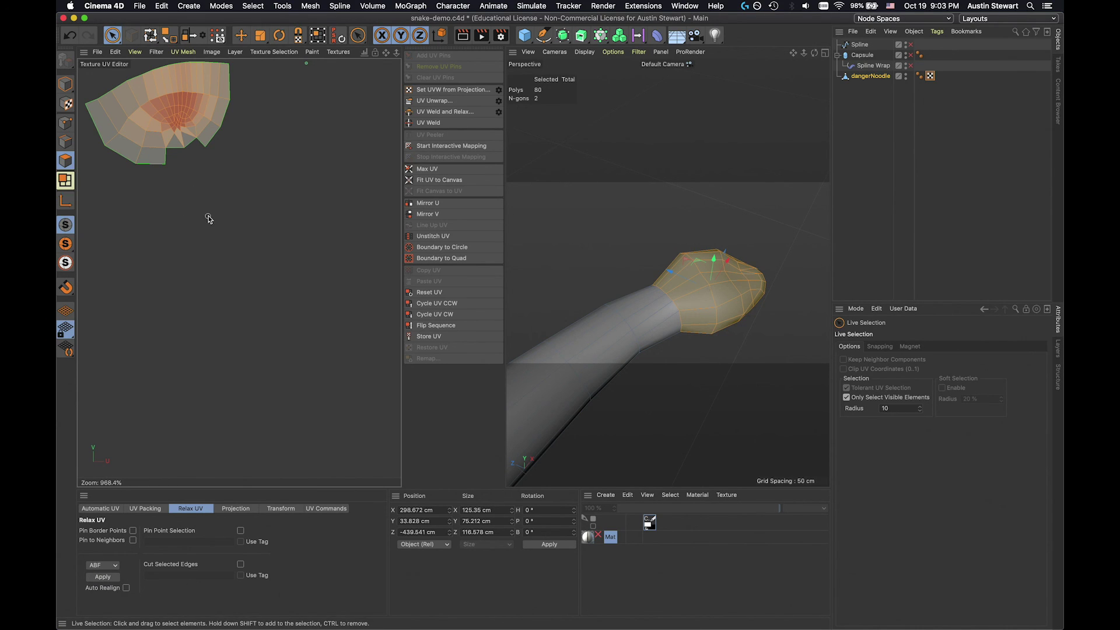
left_click(211, 194)
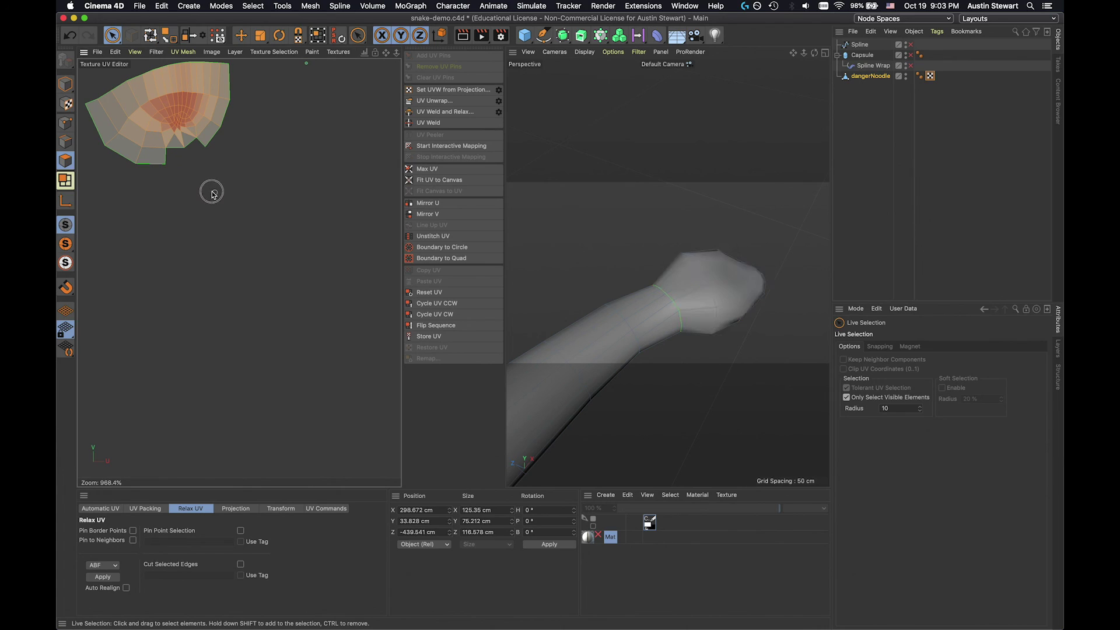
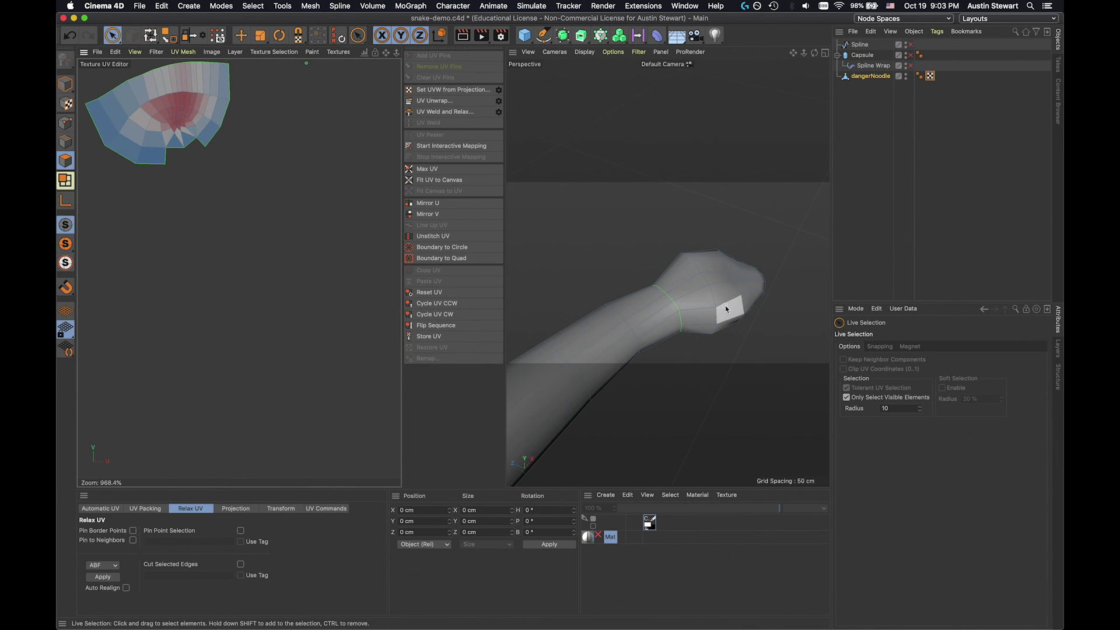
Switch to Edge mode and add two side edges to the end of the head seam selection
left_click(65, 142)
left_click_drag(723, 327, 558, 155, "alt")
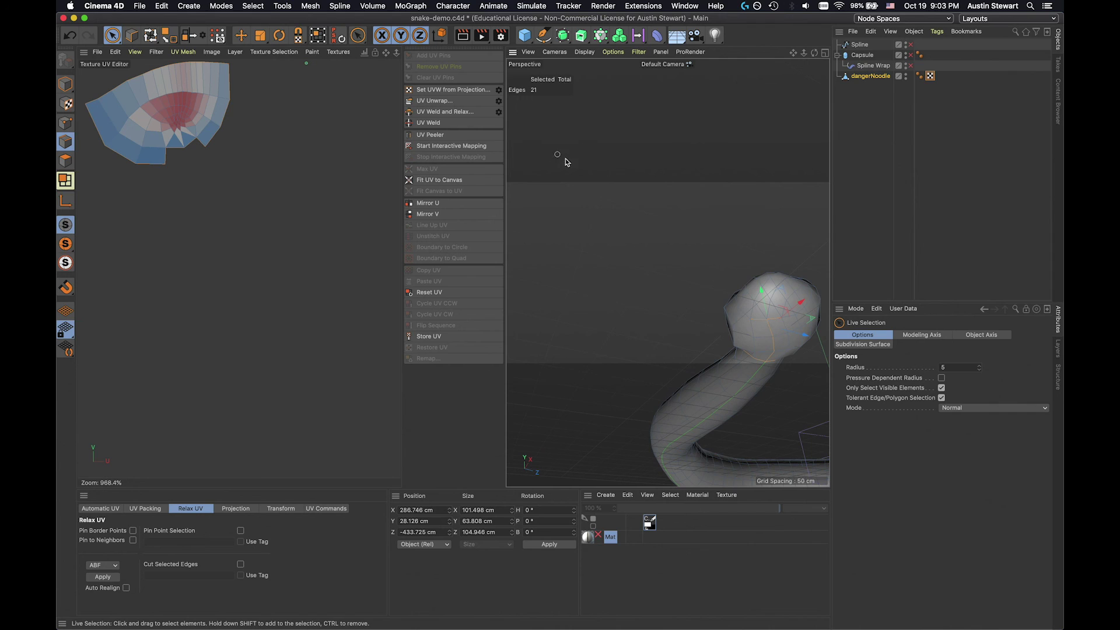
scroll(773, 365, "up", 4)
scroll(772, 365, "down", 3)
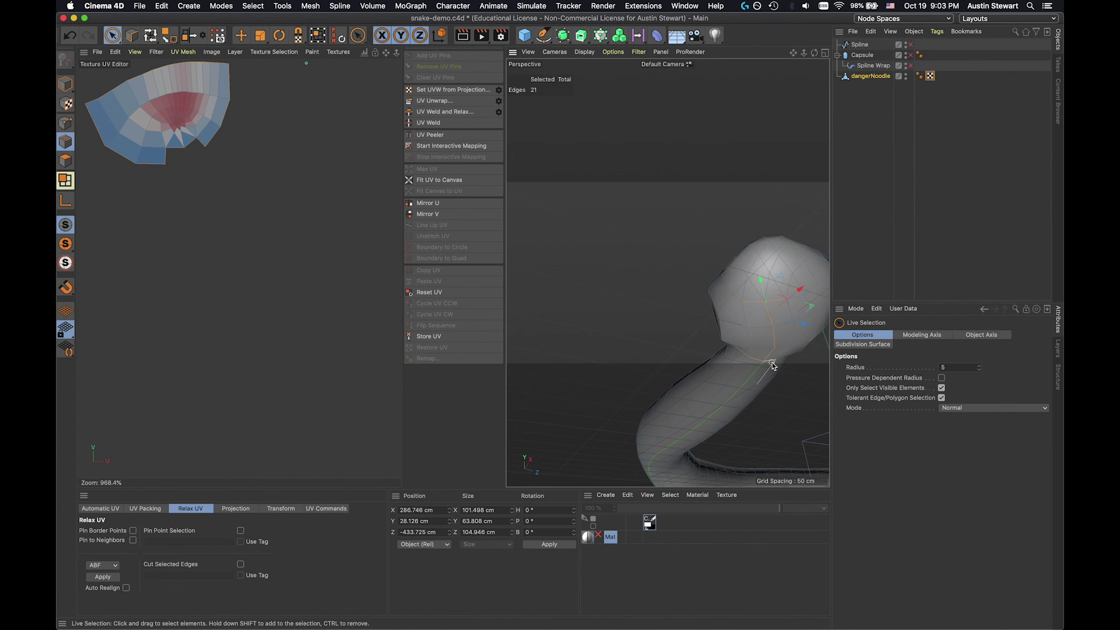
left_click(737, 299, "shift")
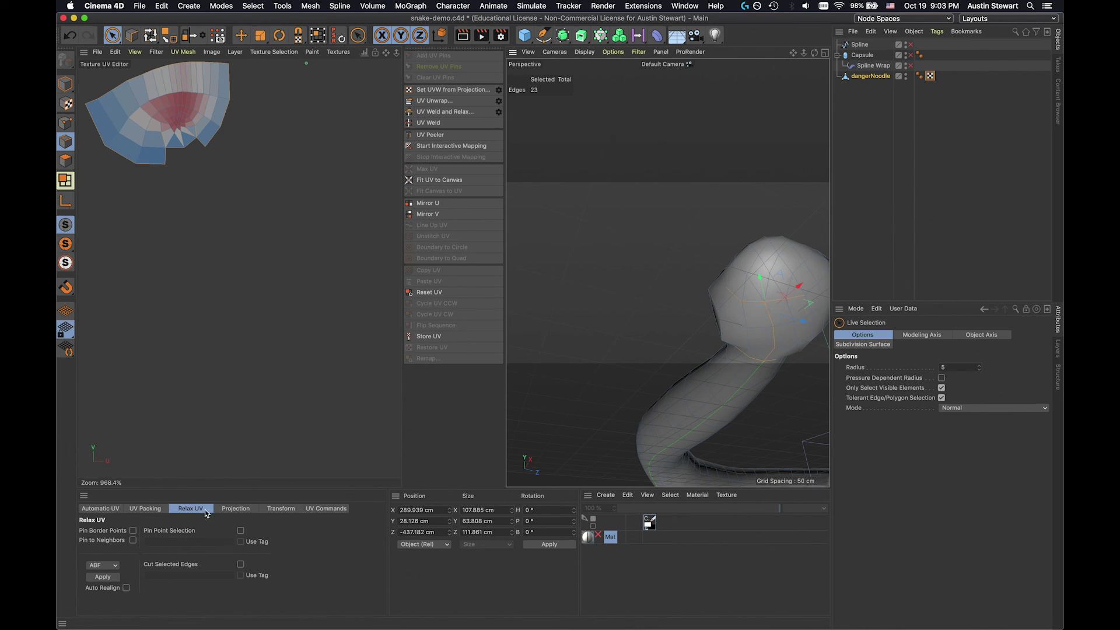
Enable Cut Selected Edges for Relax UV and relax the head UVs with the ABF and LSCM methods
left_click(240, 564)
left_click(102, 577)
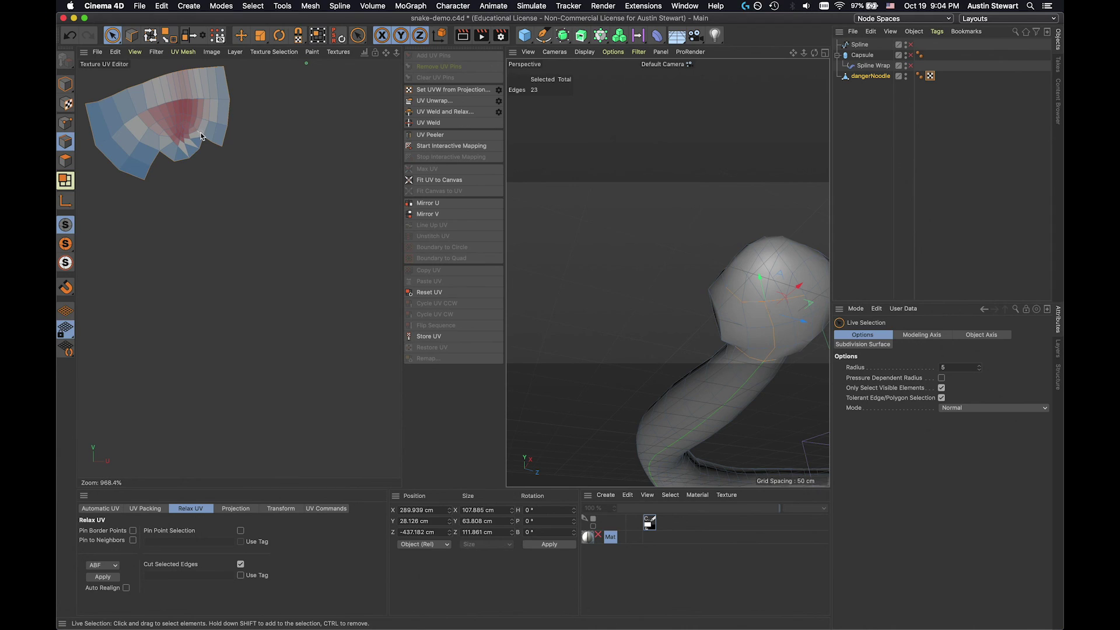
left_click(100, 565)
left_click(100, 576)
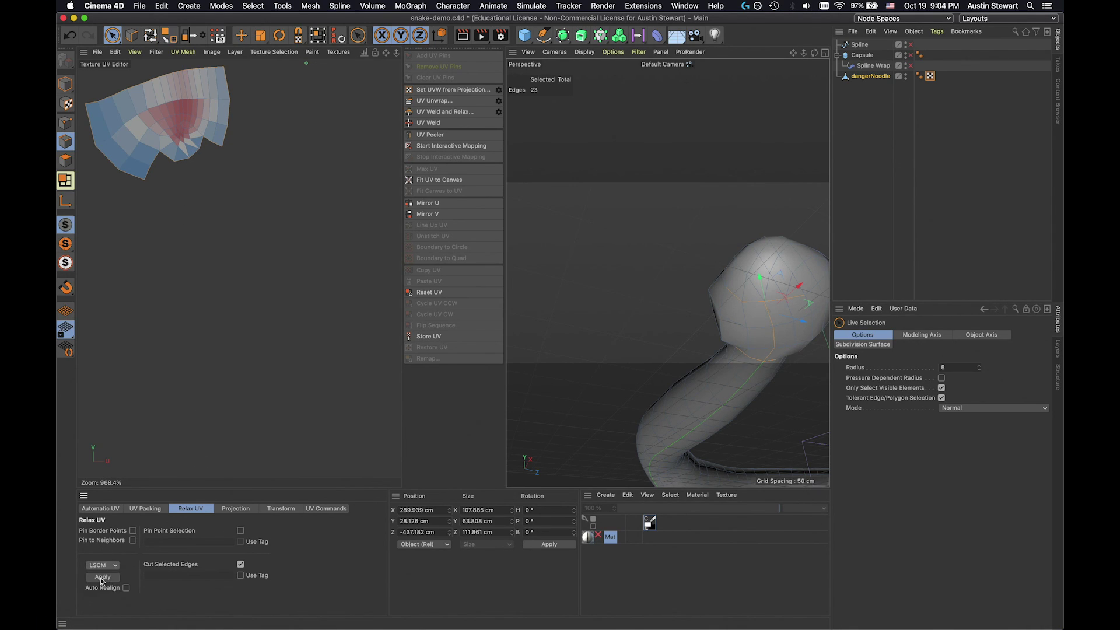
left_click(101, 577)
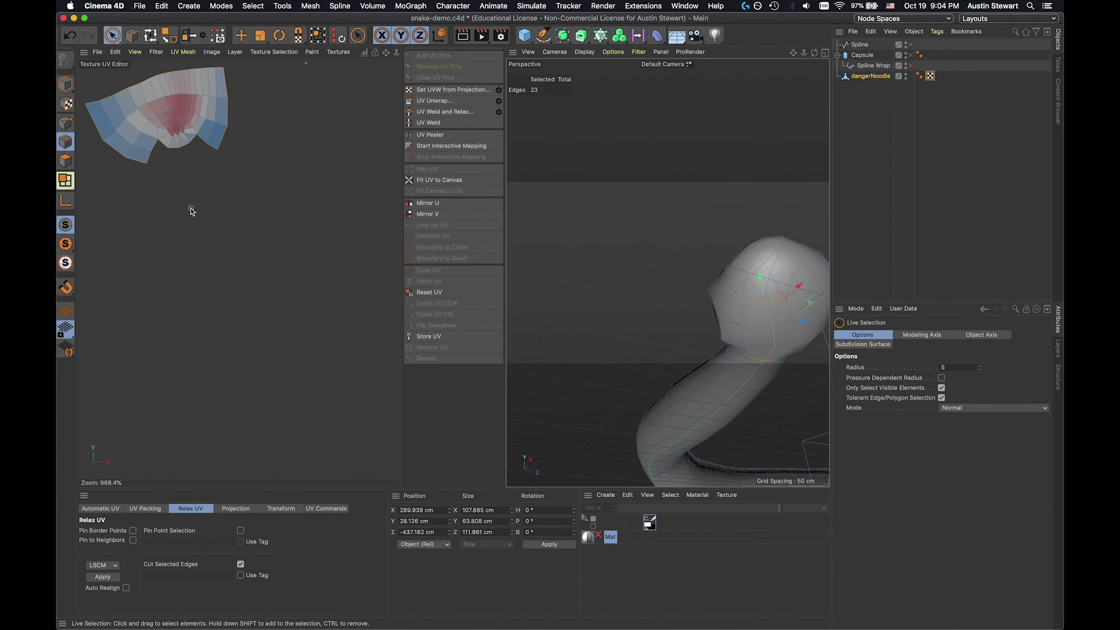
Remove the two added side edges from the head seam selection
scroll(172, 143, "up", 5)
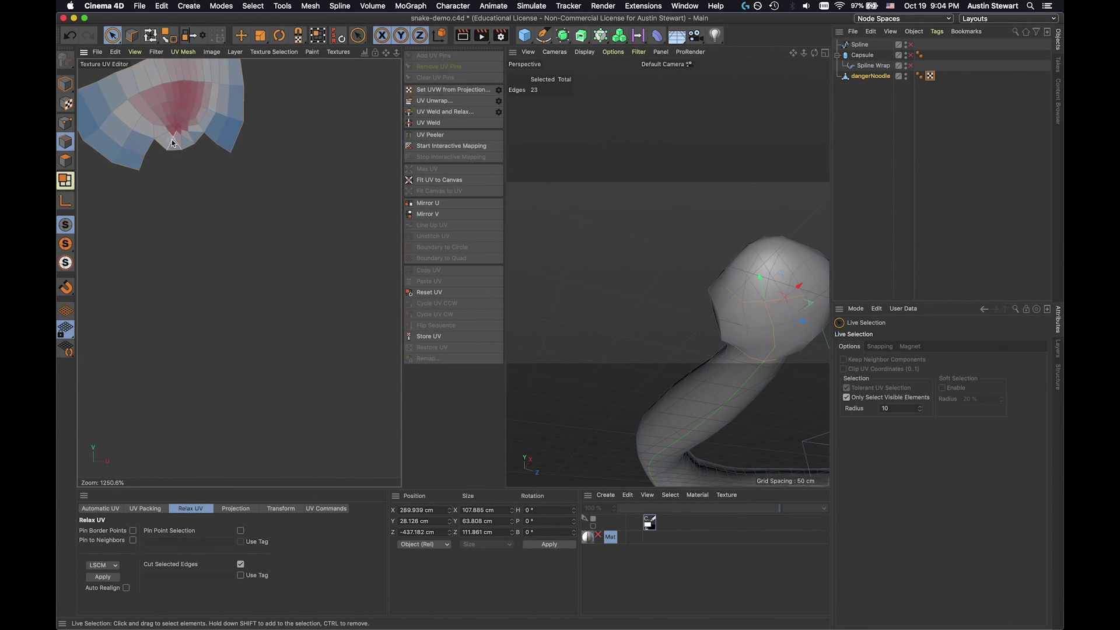
middle_click_drag(198, 145, 222, 229, "alt")
left_click_drag(197, 144, 188, 225)
key("super+z")
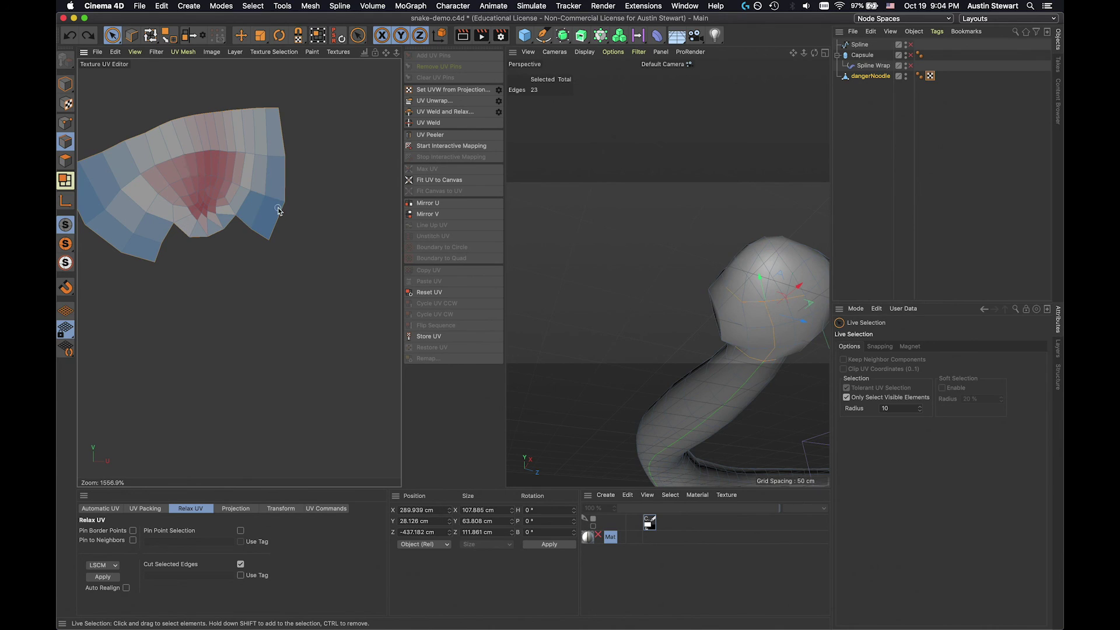
middle_click_drag(227, 183, 287, 244, "alt")
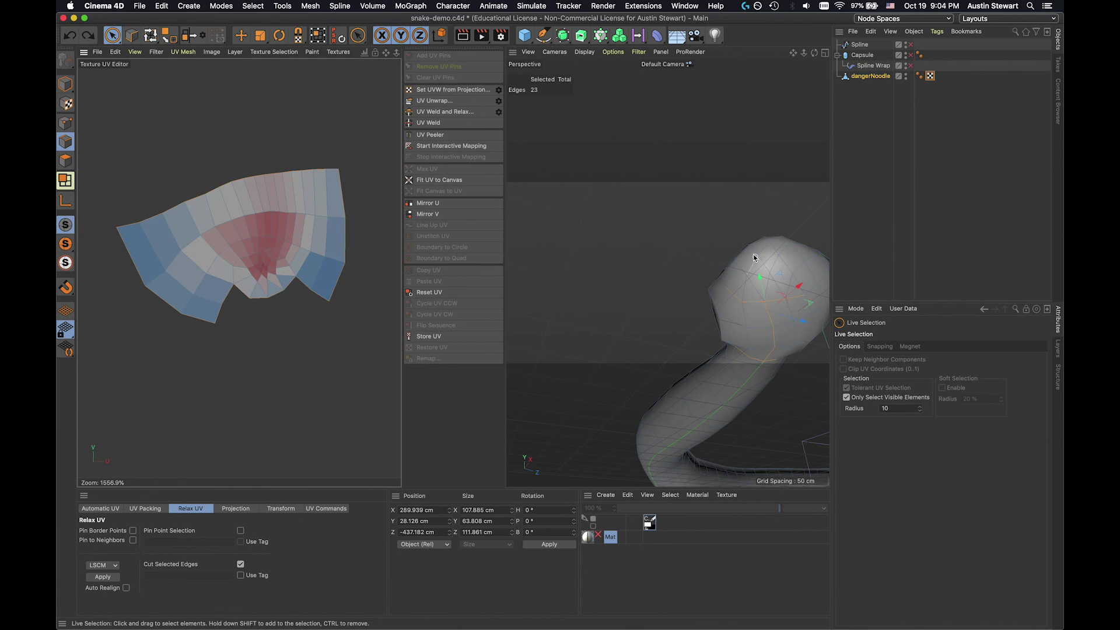
left_click(788, 299, "ctrl")
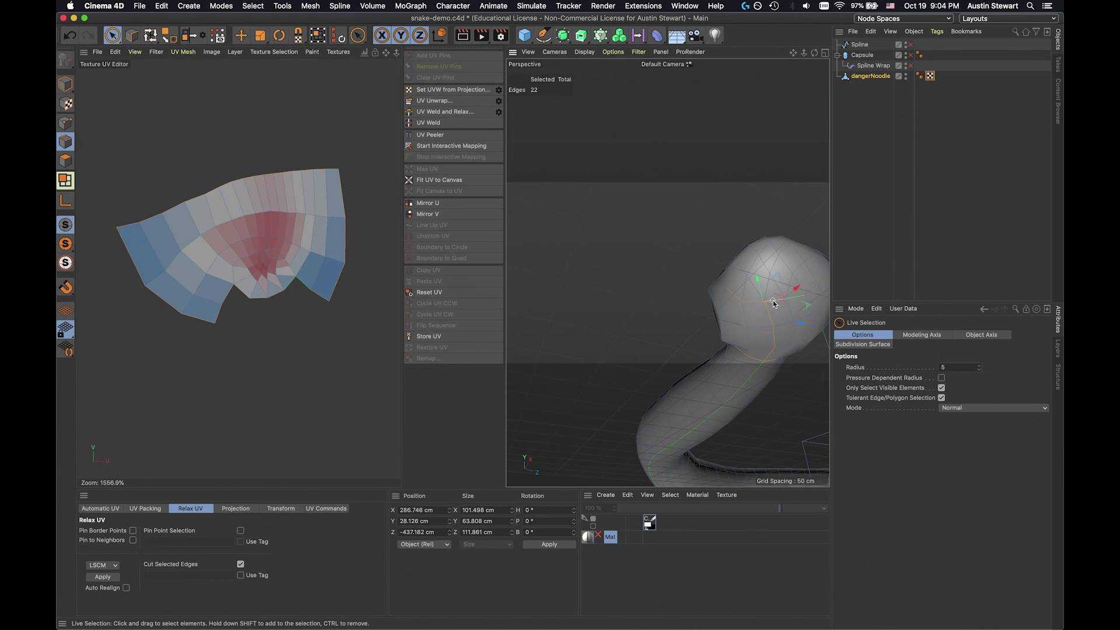
left_click(753, 303, "ctrl")
Undo the recent edge selection changes, UV relaxations and unwrap to return to the UVs from before the head unwrap
key("super+z")
key("super+z")
key("super+z")
key("super+z")
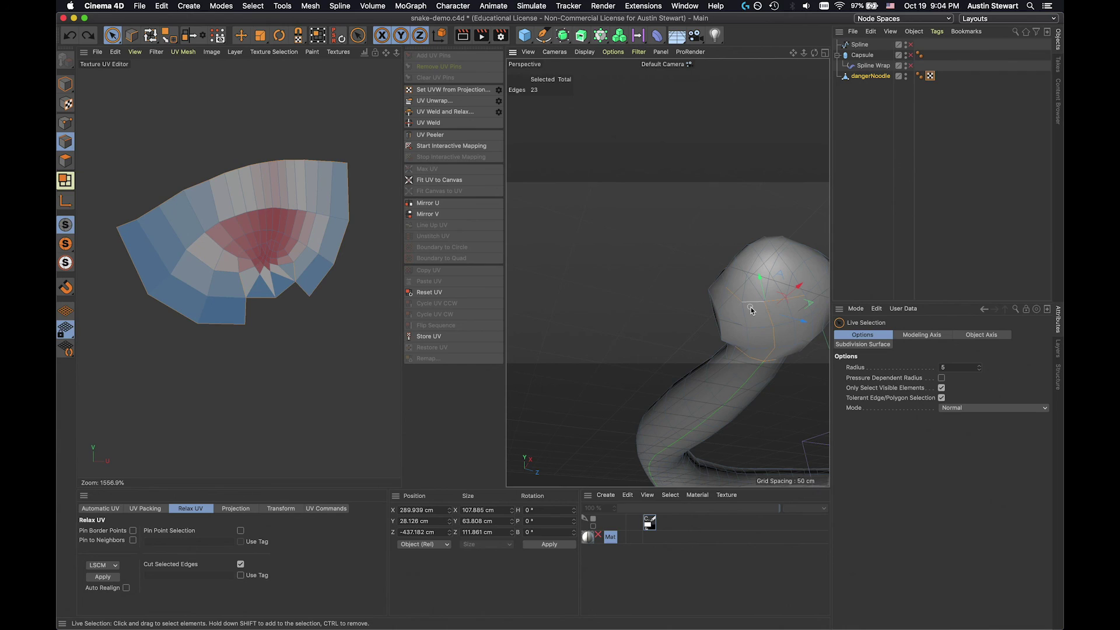
key("super+z")
key("super+z")
key("super+z")
key("super+z")
scroll(278, 273, "down", 3)
scroll(277, 273, "down", 4)
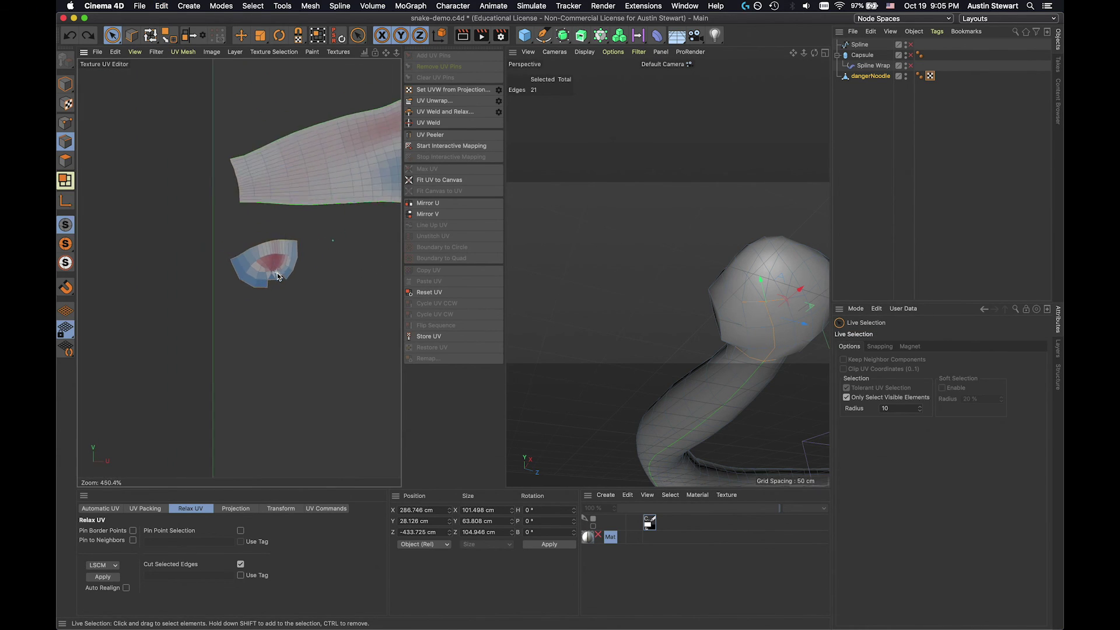
key("super+z")
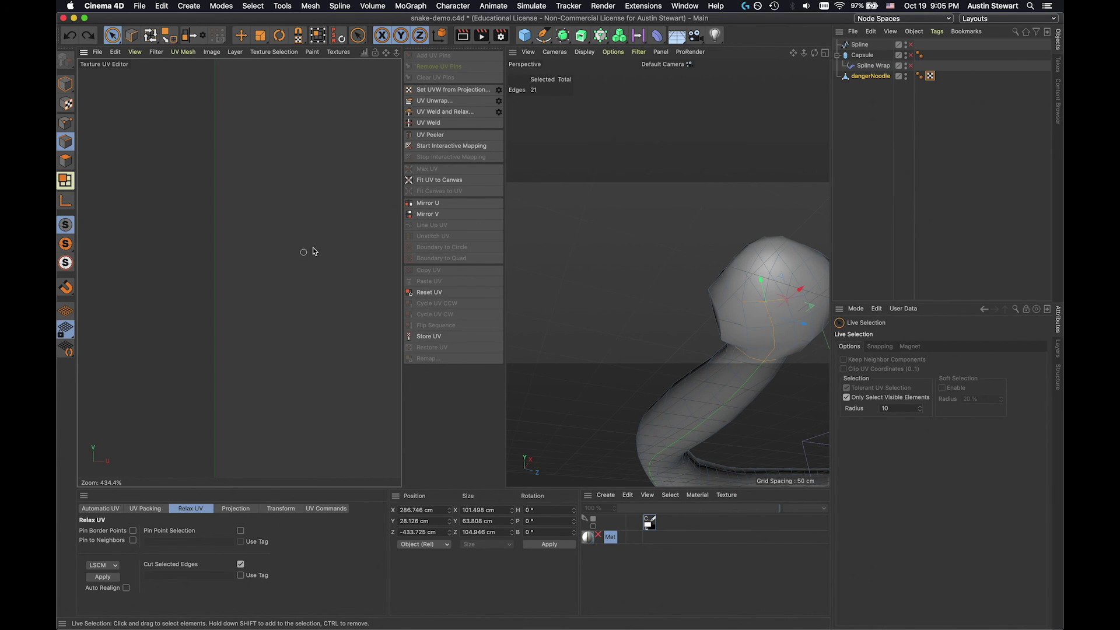
scroll(343, 240, "down", 4)
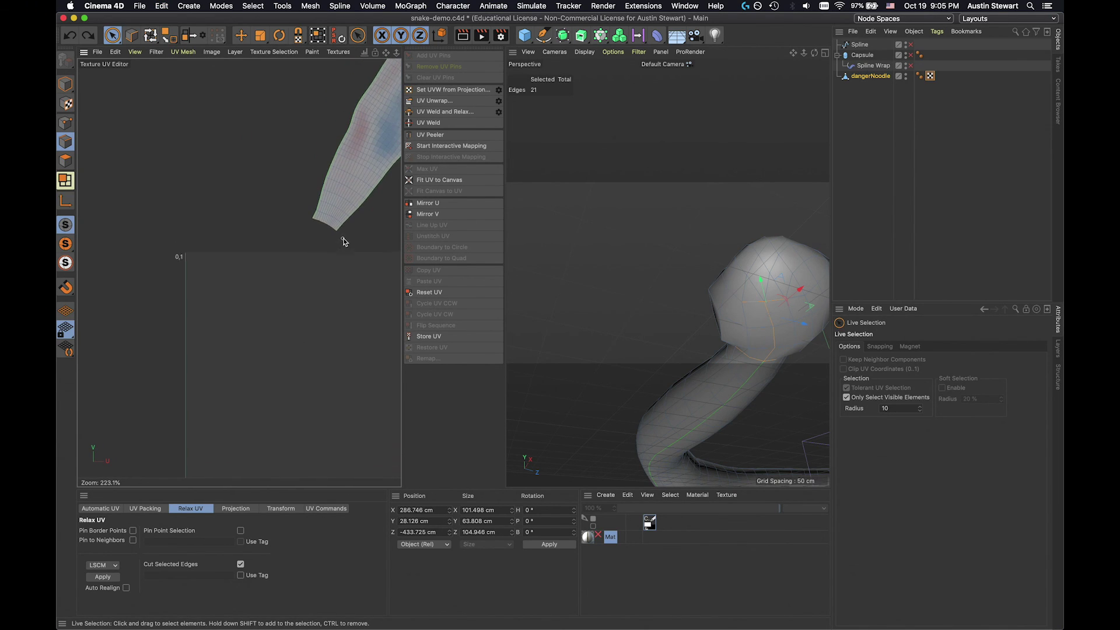
middle_click_drag(343, 239, 277, 267, "alt")
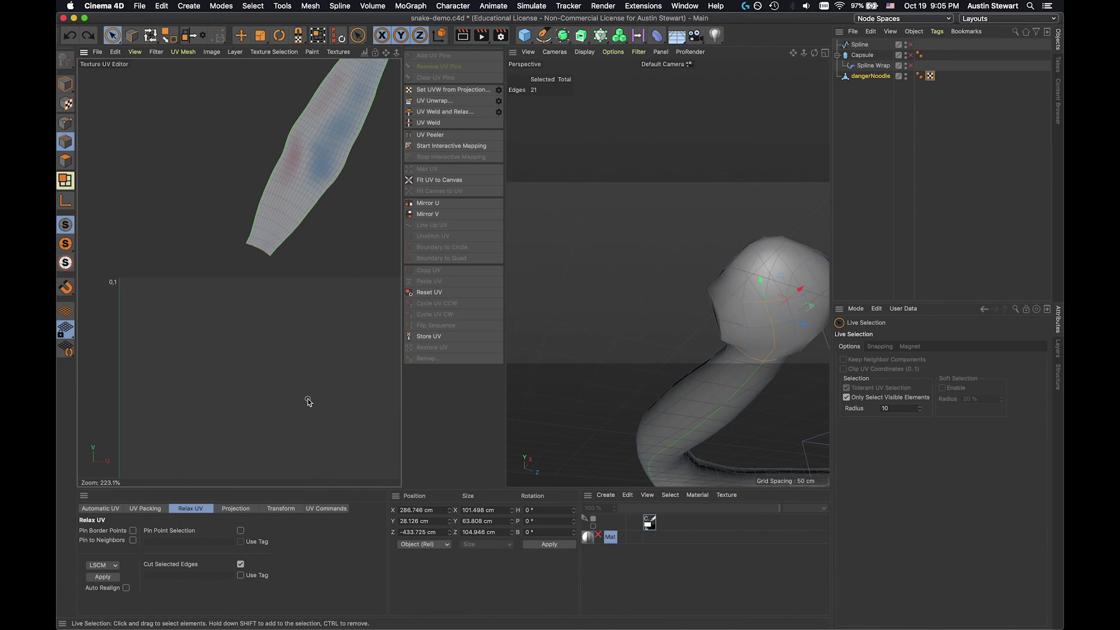
Reroute the head seam by deselecting its last two side edges and adding two edges that continue it up the front of the snout
left_click(752, 302, "ctrl")
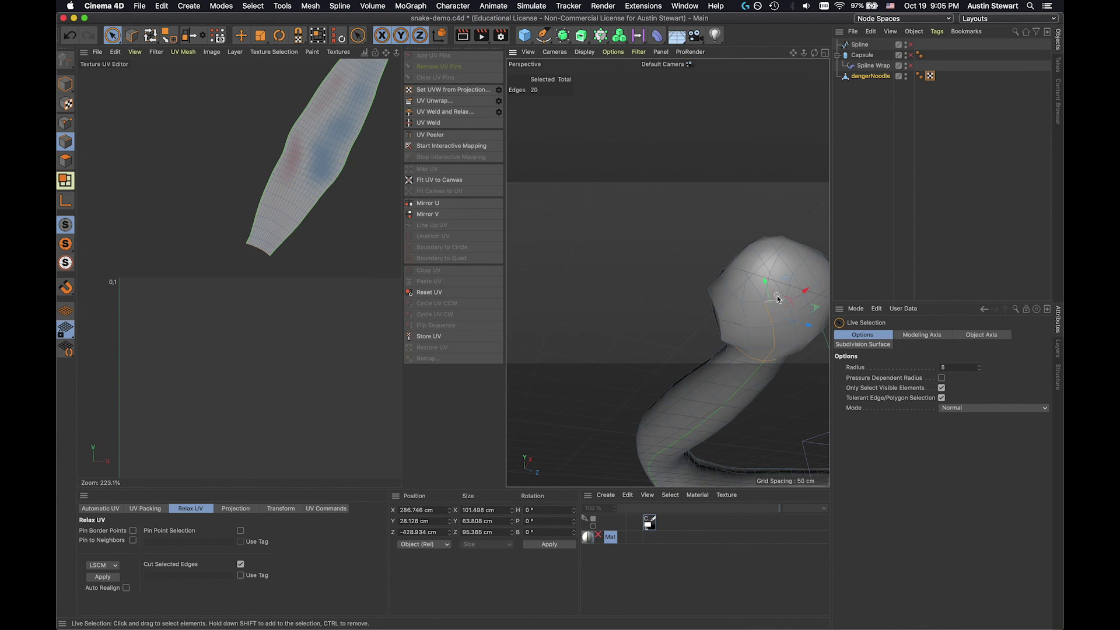
left_click(768, 300, "ctrl")
left_click_drag(751, 340, 747, 372, "alt")
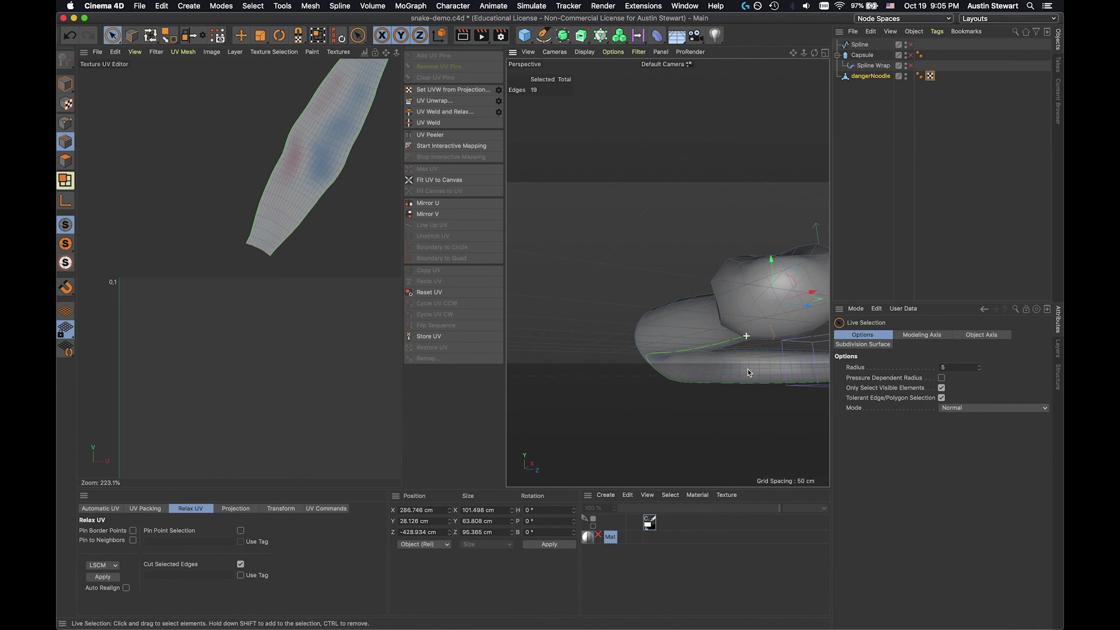
left_click(776, 317, "shift")
scroll(762, 292, "up", 5)
left_click(794, 288, "shift")
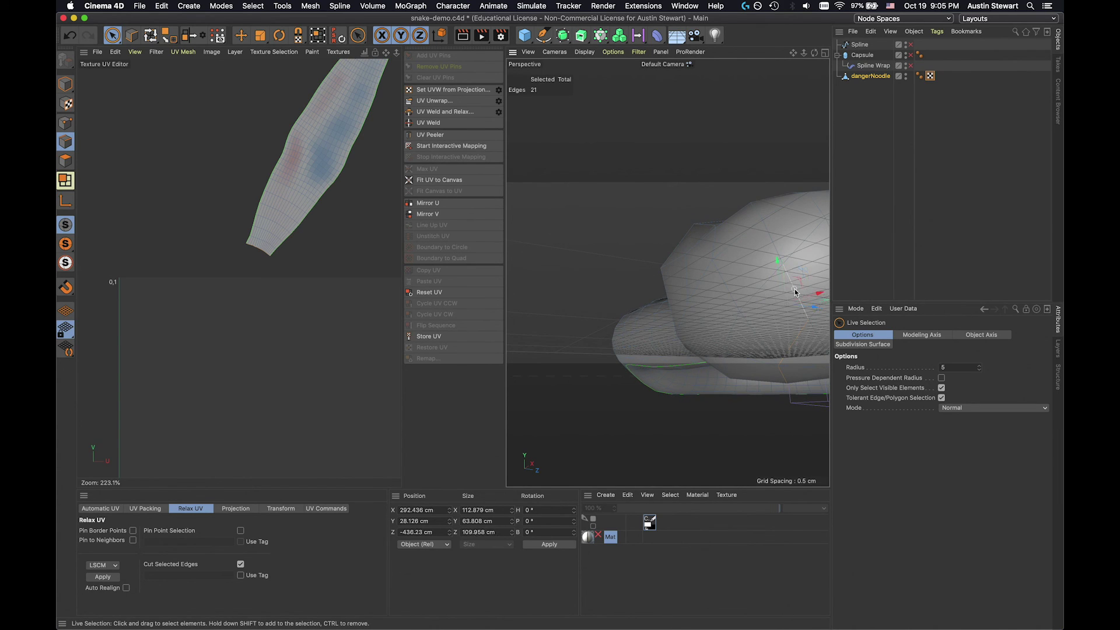
scroll(756, 313, "down", 5)
scroll(757, 315, "up", 2)
scroll(757, 315, "down", 2)
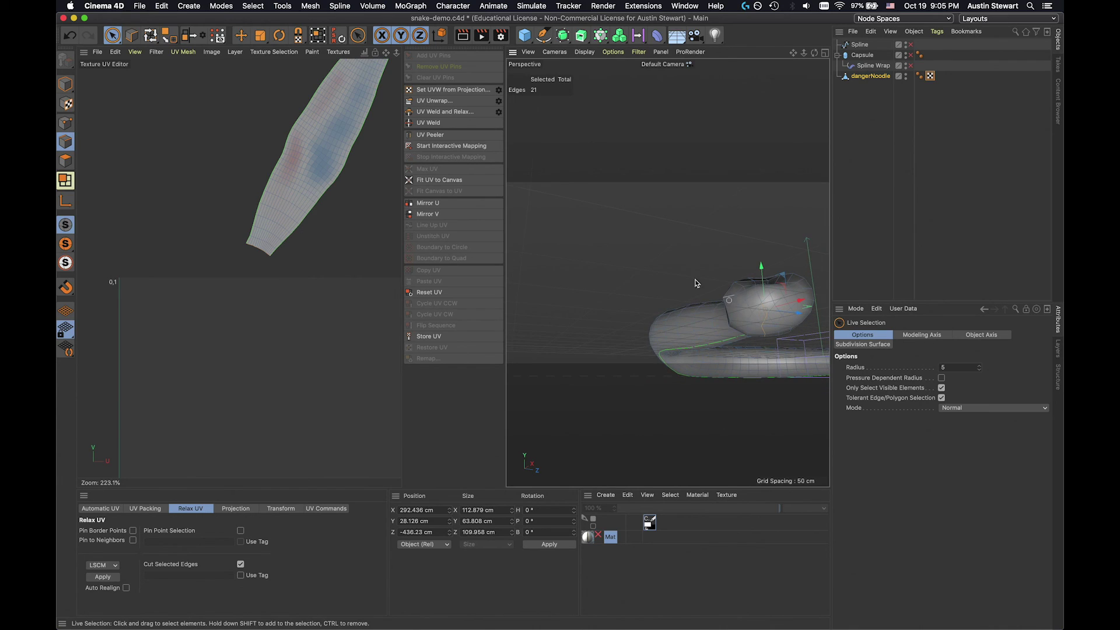
Run UV Unwrap along the rerouted seam edges and check the head island's distortion
left_click(444, 103)
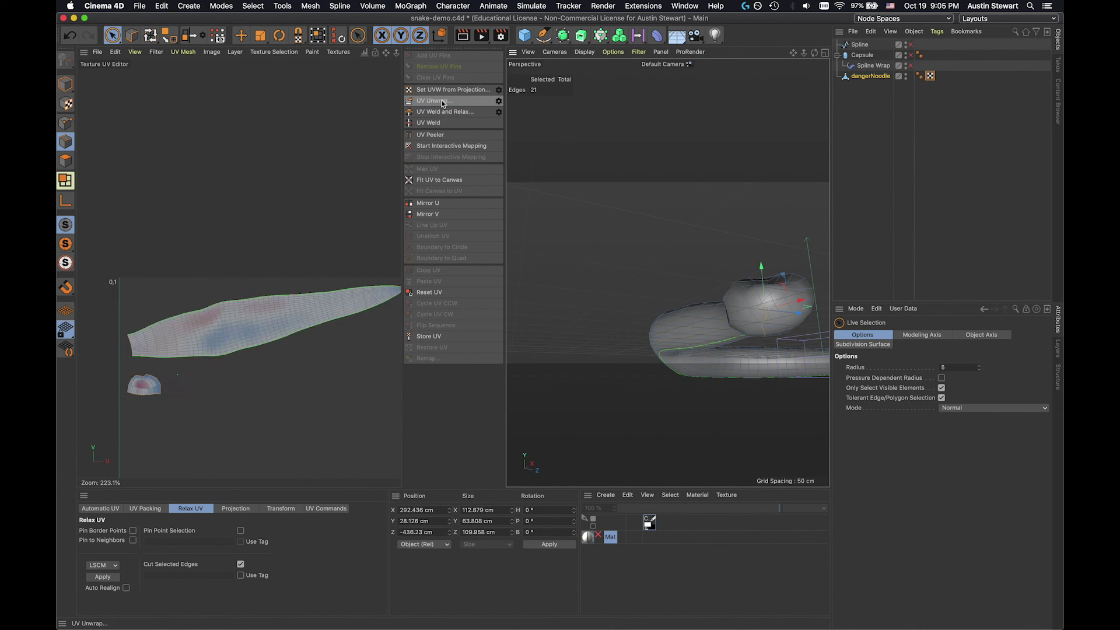
scroll(145, 398, "up", 5)
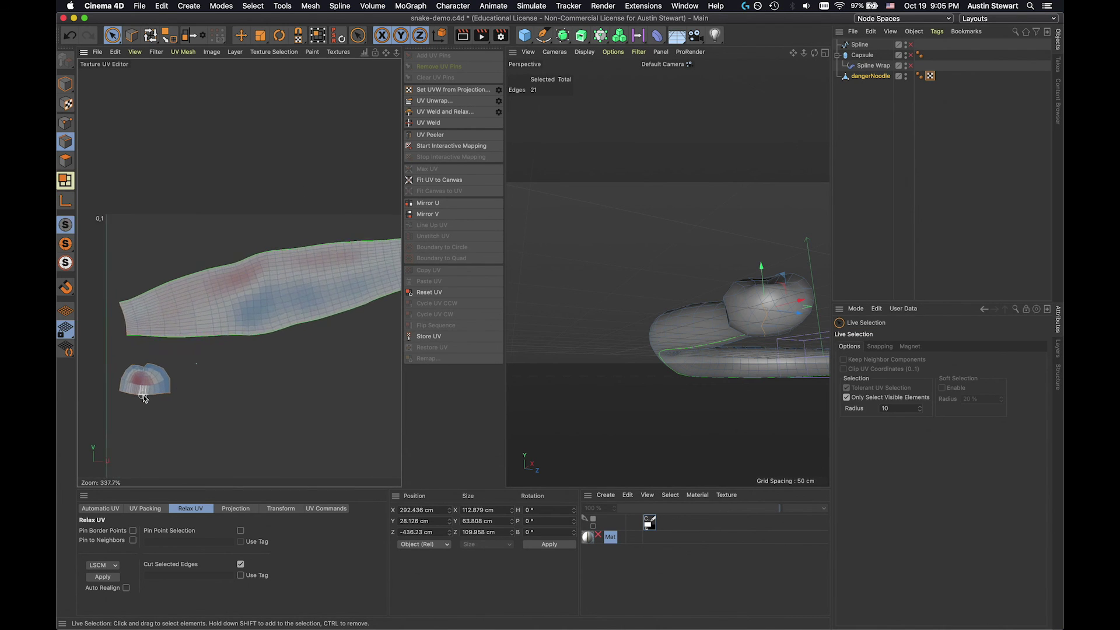
scroll(145, 399, "up", 8)
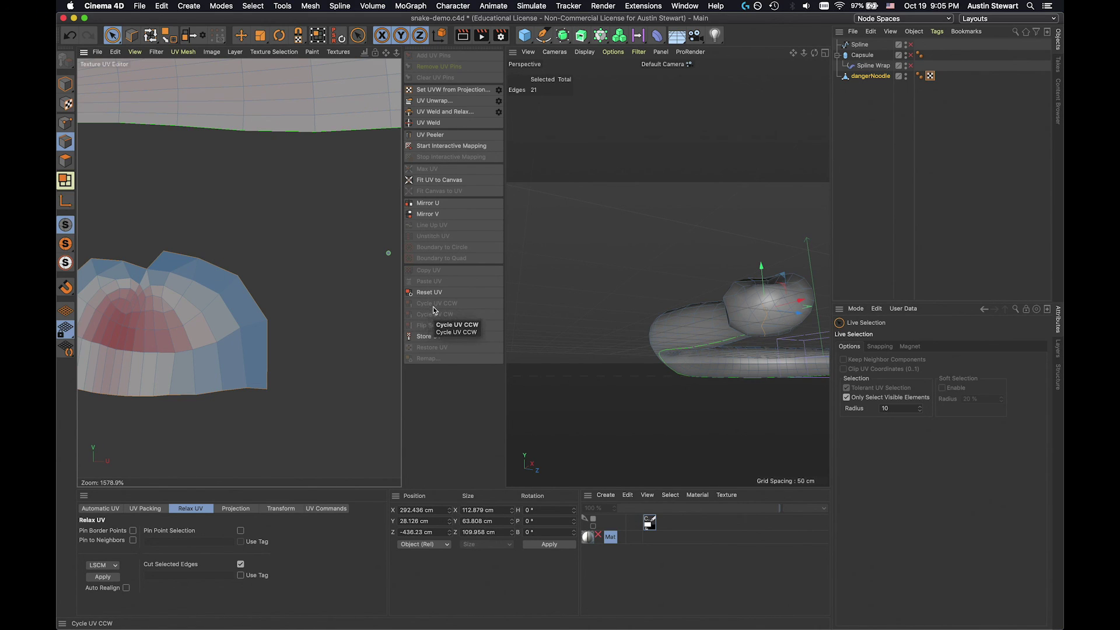
left_click(199, 370)
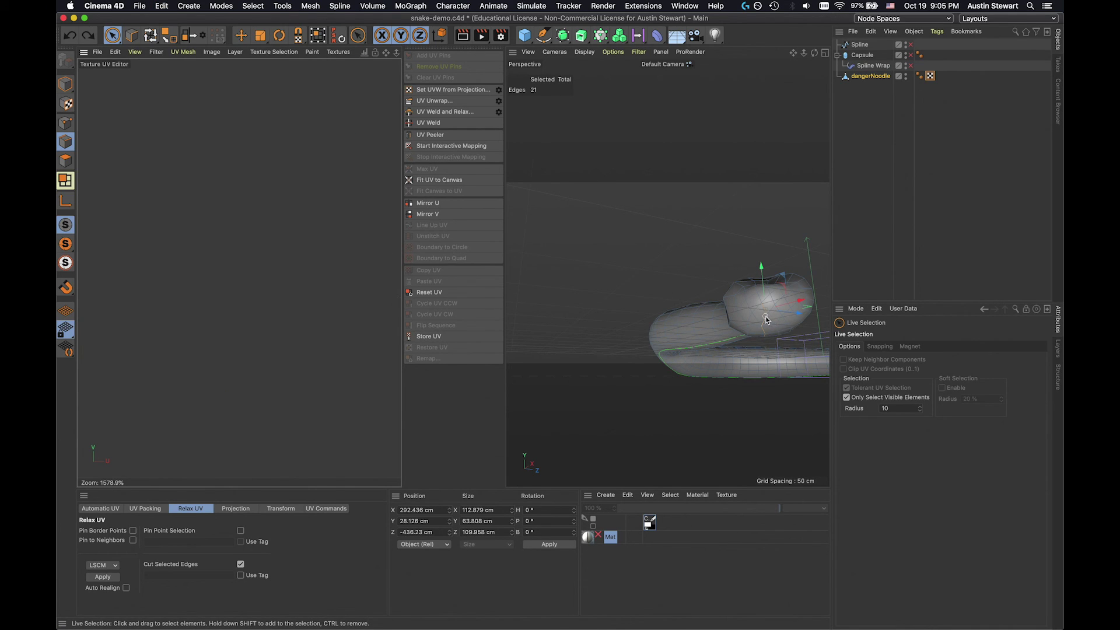
Extend the head seam by one more edge up the snout and rerun UV Unwrap
scroll(770, 327, "up", 5)
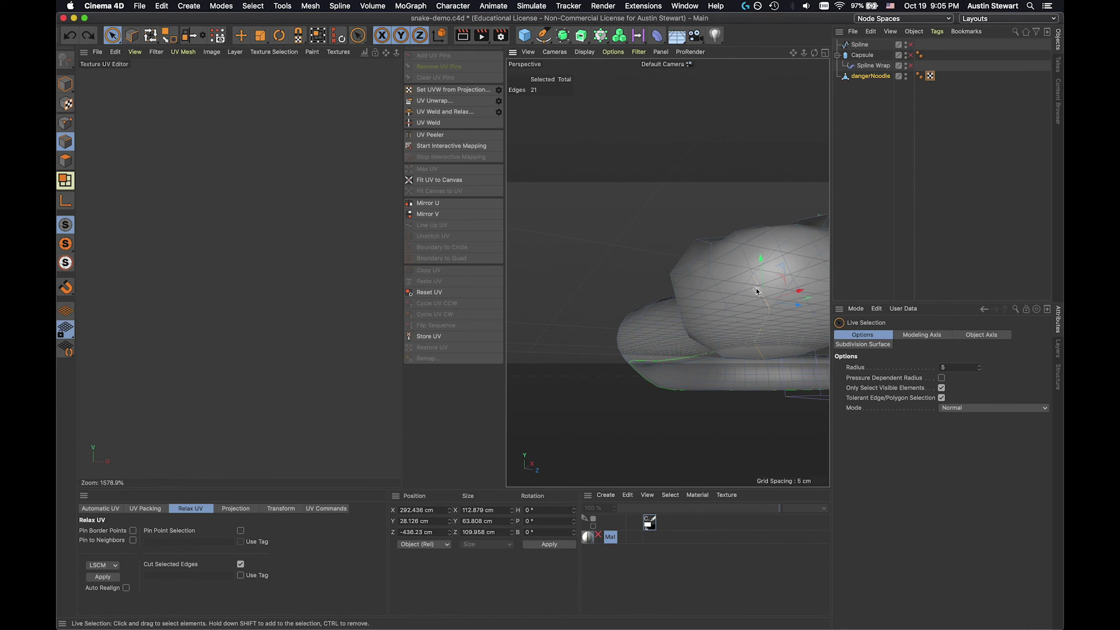
left_click(772, 261, "shift")
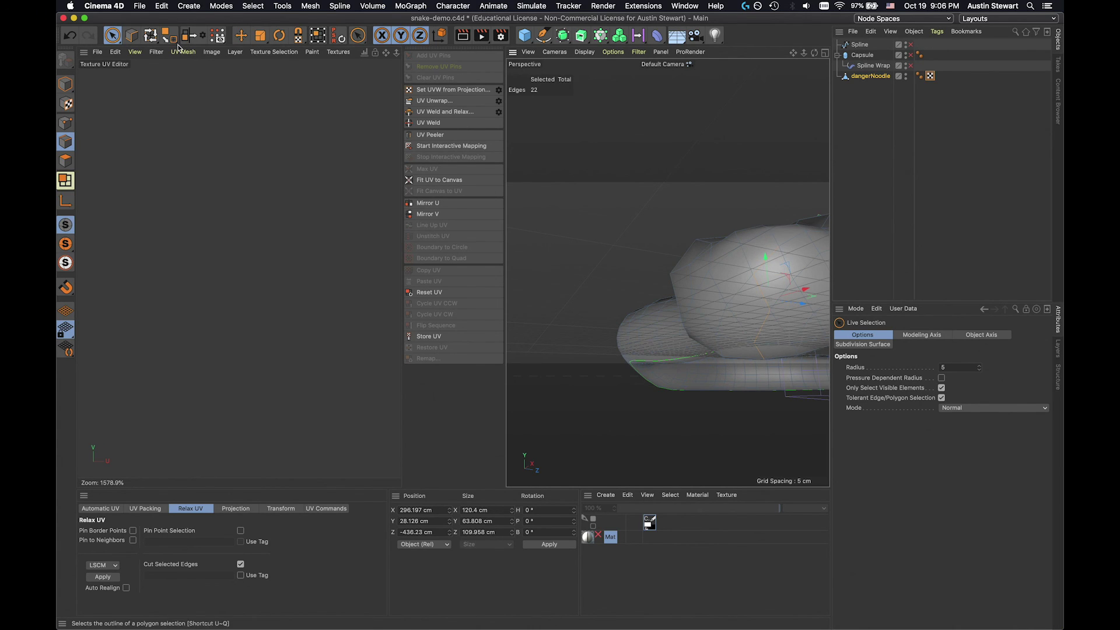
left_click(425, 100)
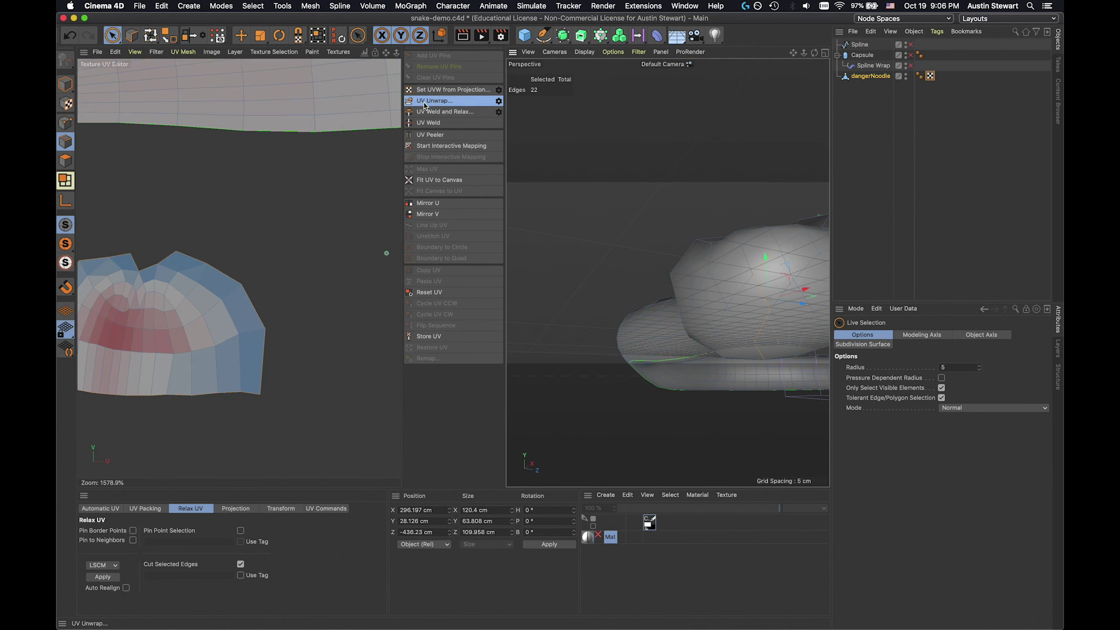
scroll(168, 345, "up", 2)
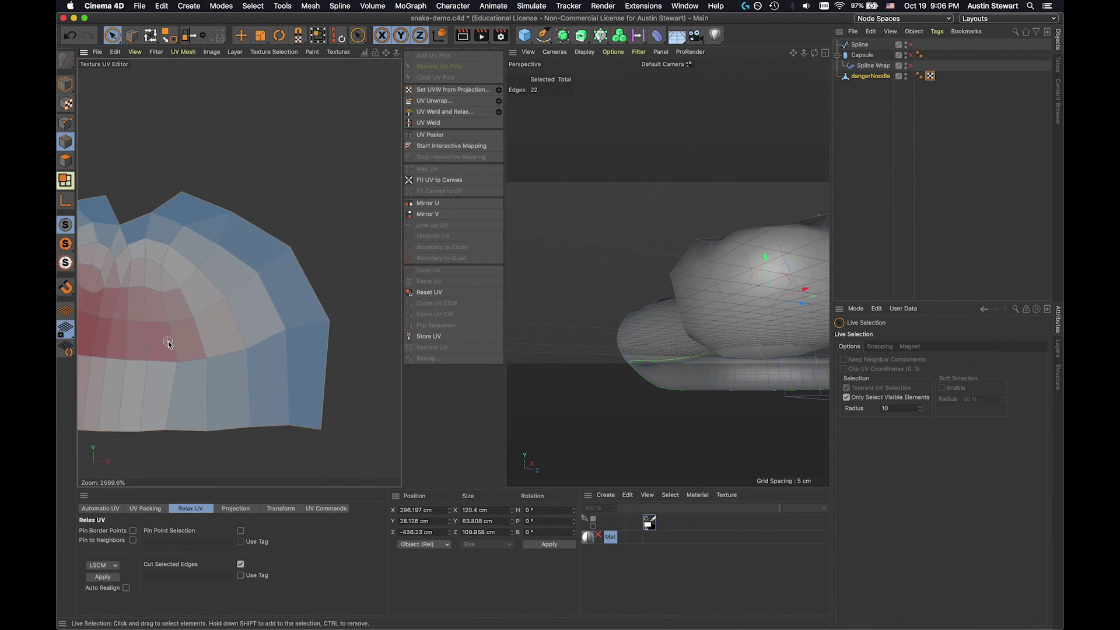
scroll(169, 344, "down", 4)
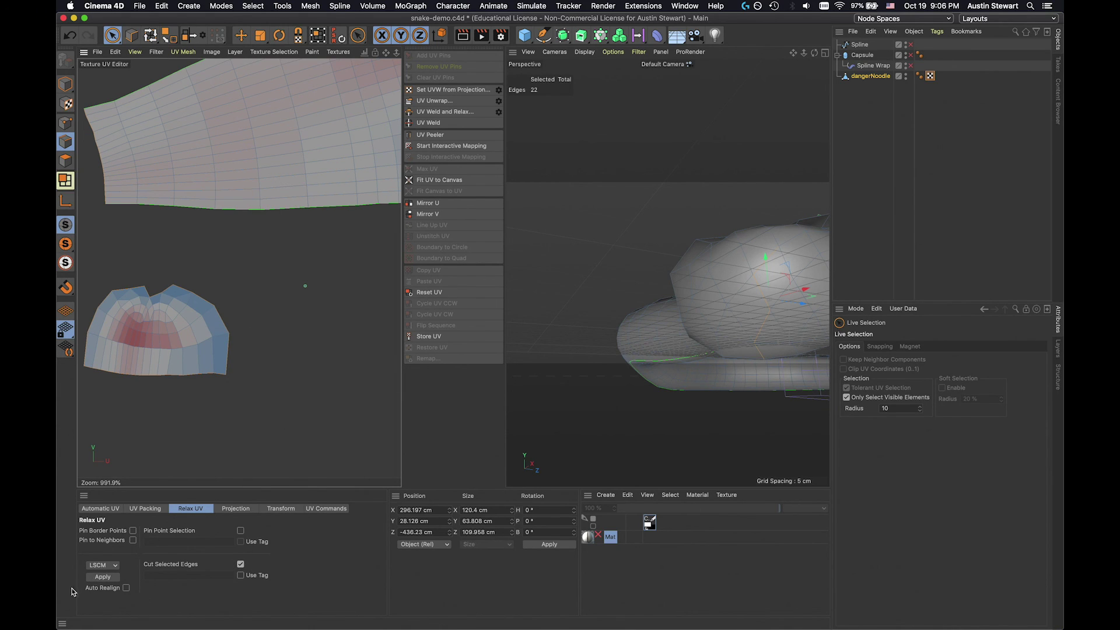
Relax the unwrapped head island repeatedly with the LSCM method and with the ABF method to compare distortion
left_click(102, 577)
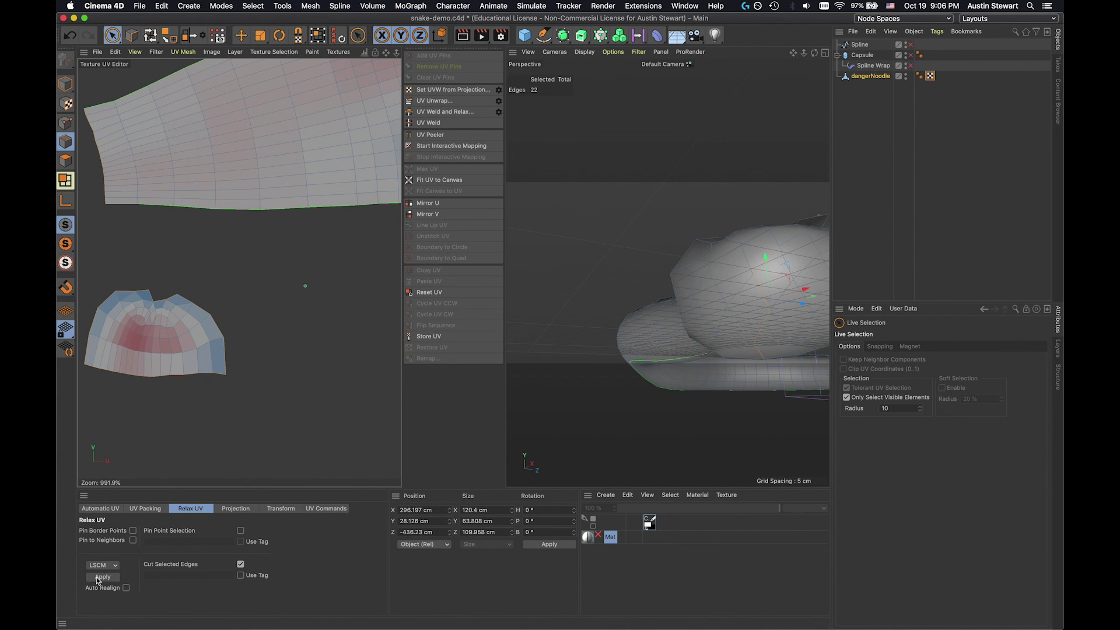
left_click(96, 577)
left_click(97, 579)
left_click(103, 566)
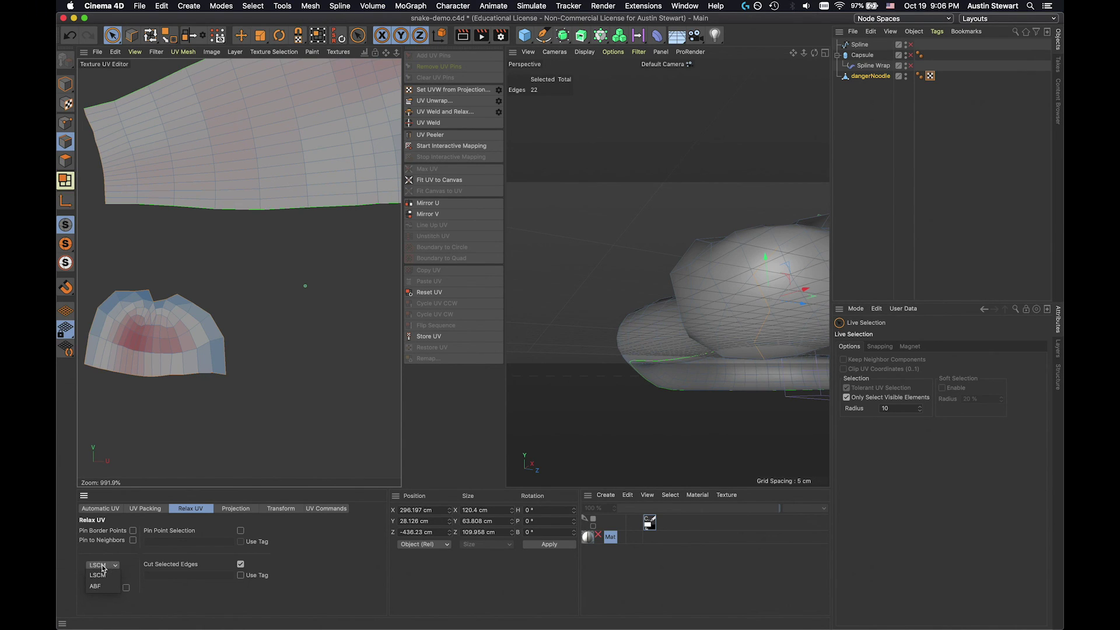
left_click(103, 577)
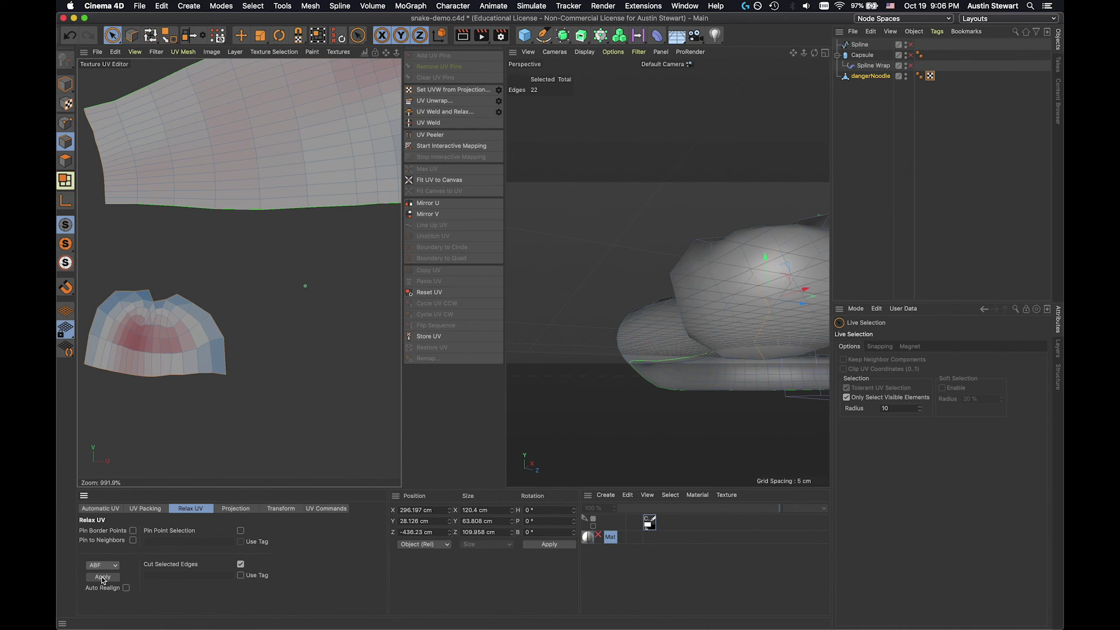
left_click(102, 577)
left_click(102, 577)
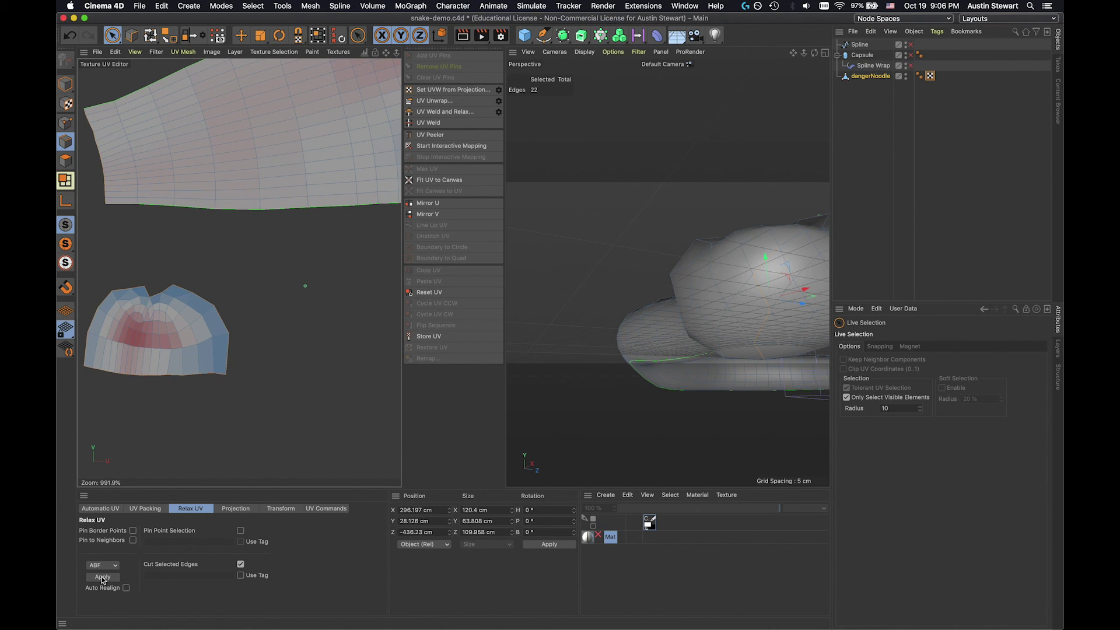
Run UV Unwrap again on the current seam edges to lay out the head and body islands
left_click(445, 103)
left_click(445, 103)
left_click(445, 103)
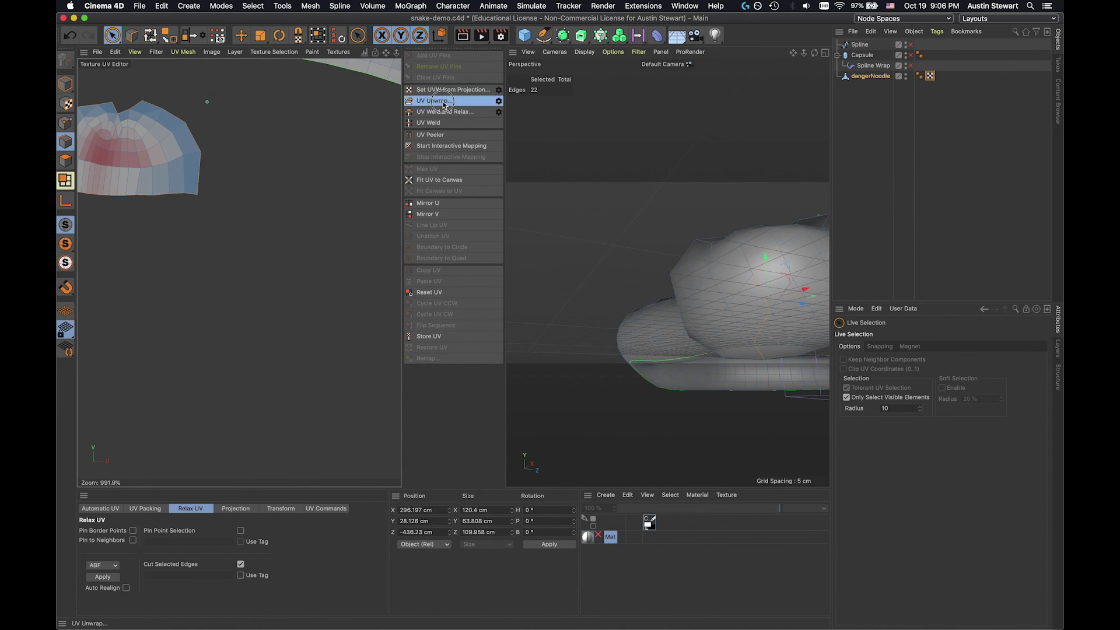
scroll(171, 234, "down", 5)
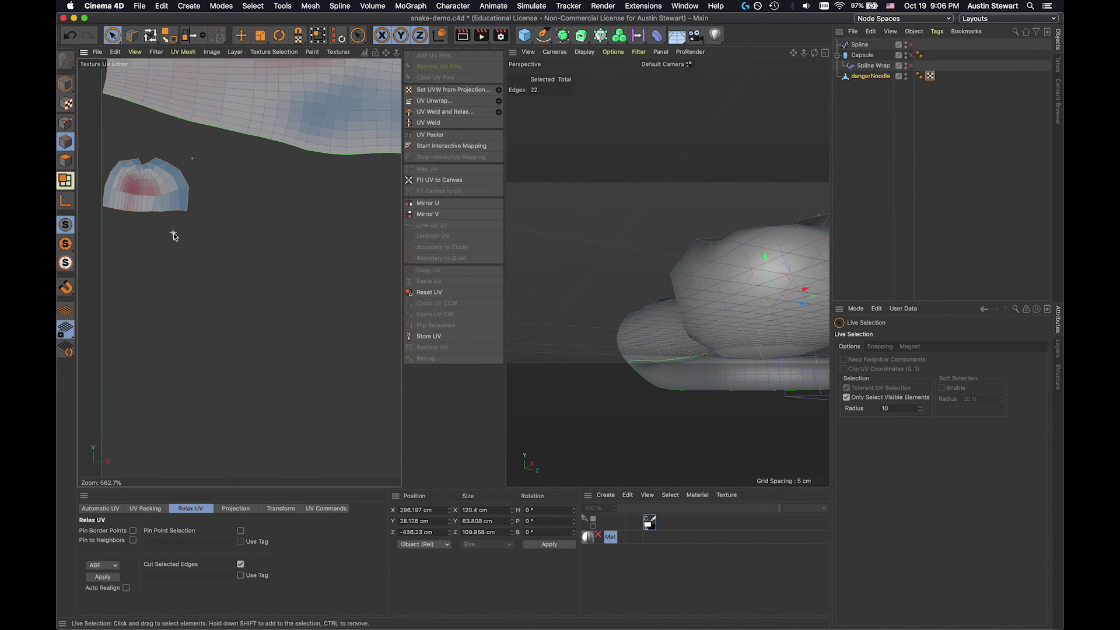
scroll(173, 235, "down", 3)
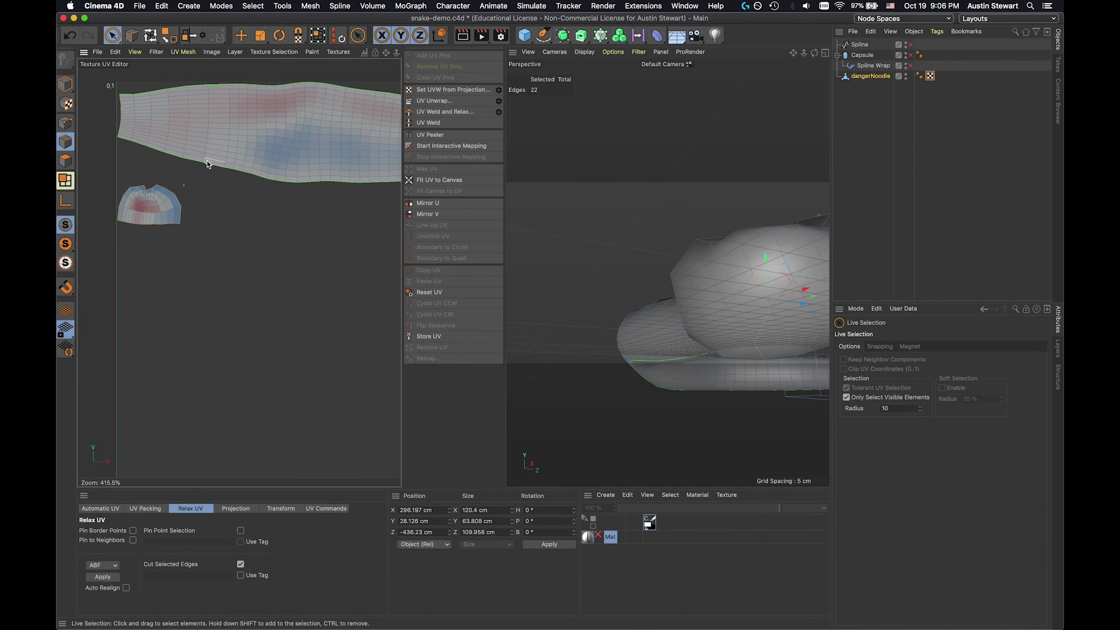
Examine the tiny round UV island near the head island and the distortion shading of the head and body islands
scroll(184, 182, "up", 8)
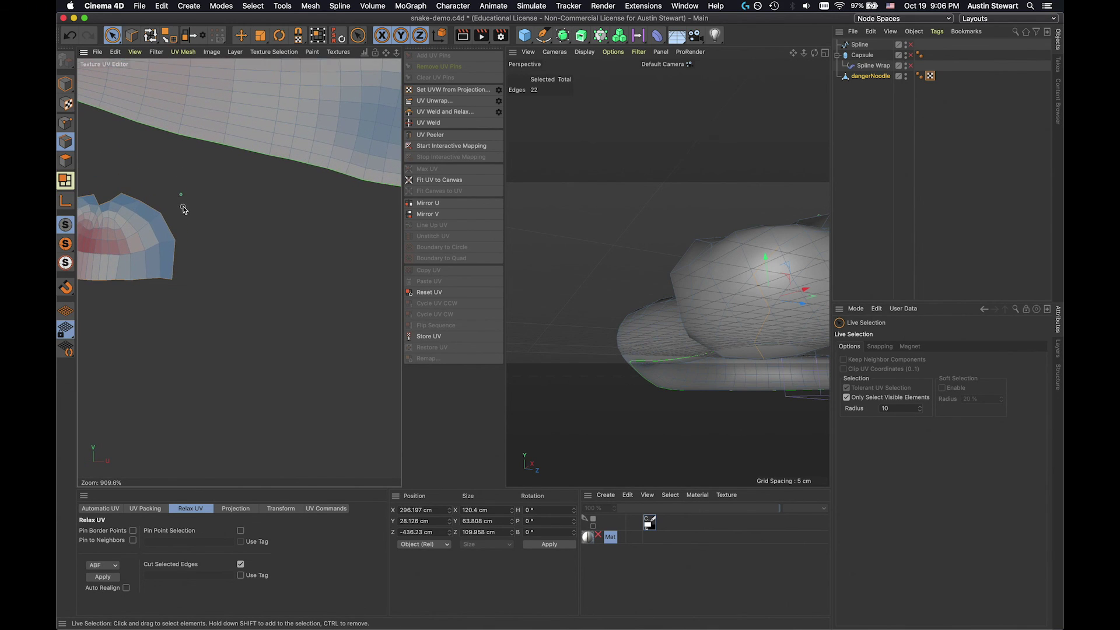
scroll(183, 210, "up", 14)
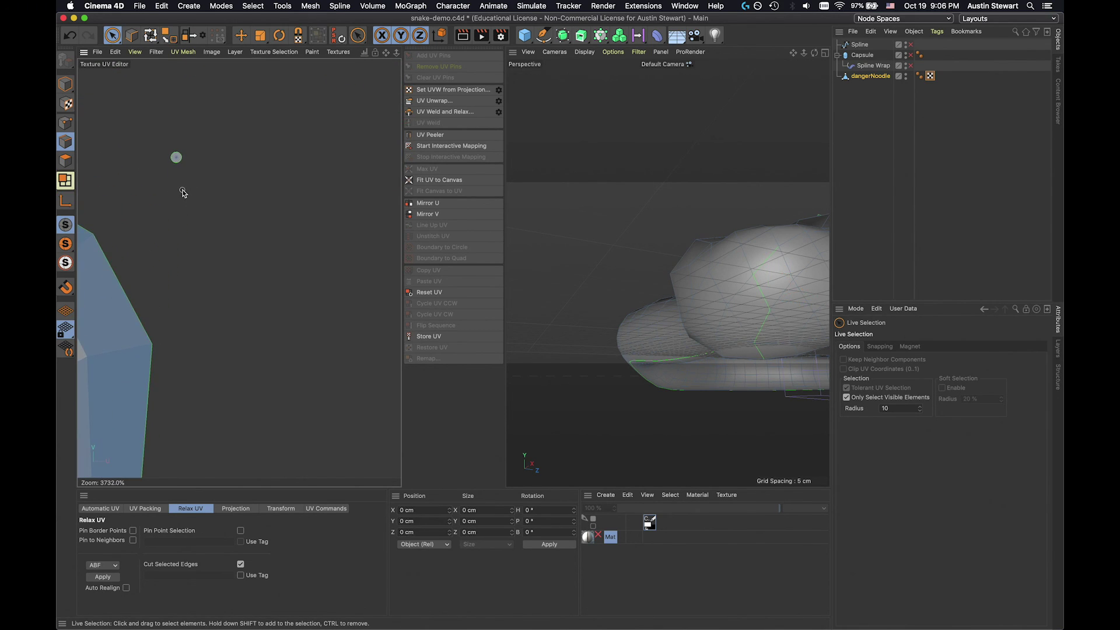
scroll(169, 157, "up", 6)
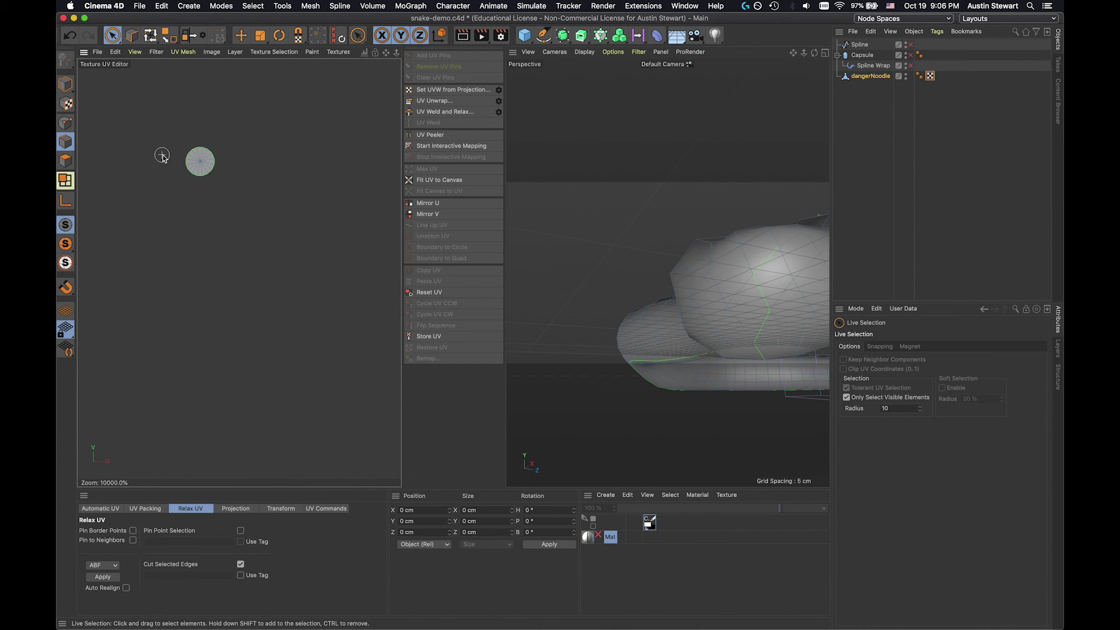
scroll(162, 157, "down", 20)
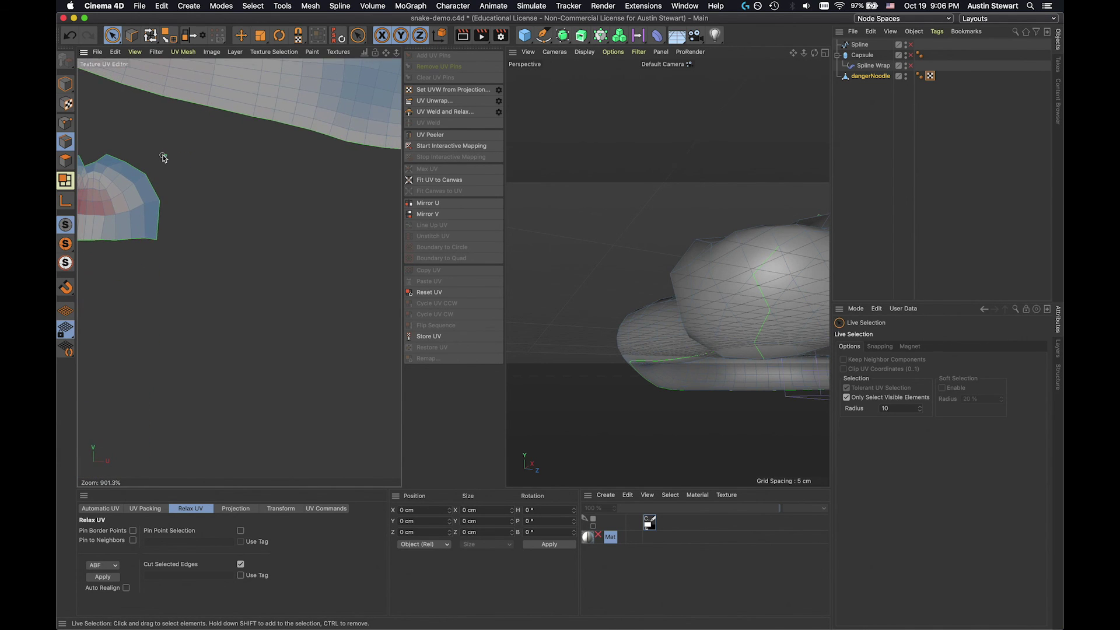
scroll(163, 158, "down", 15)
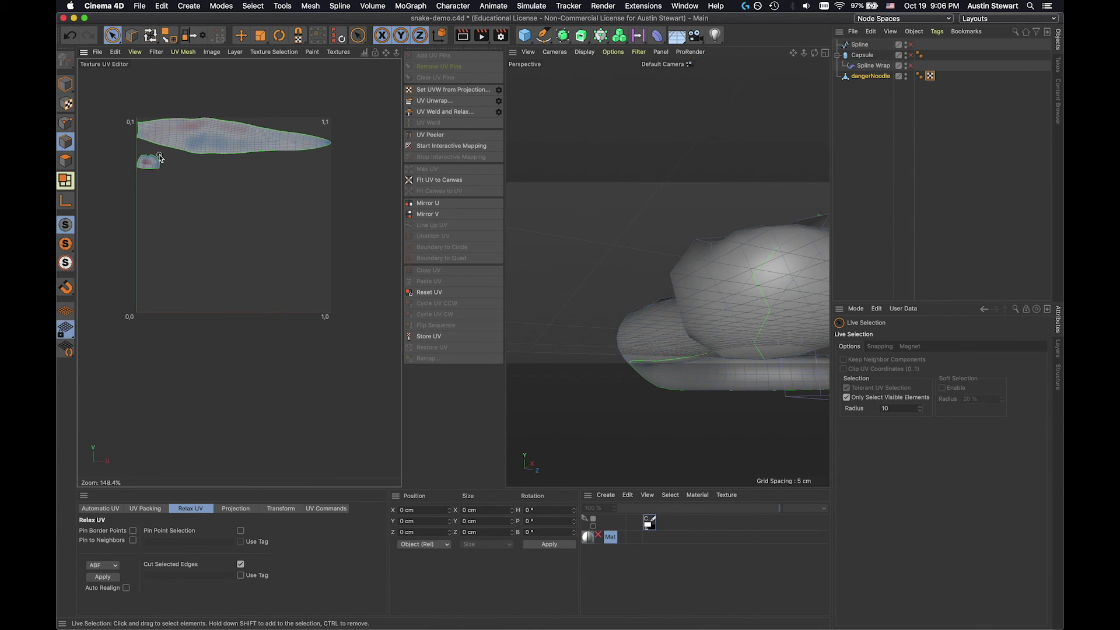
scroll(128, 170, "up", 6)
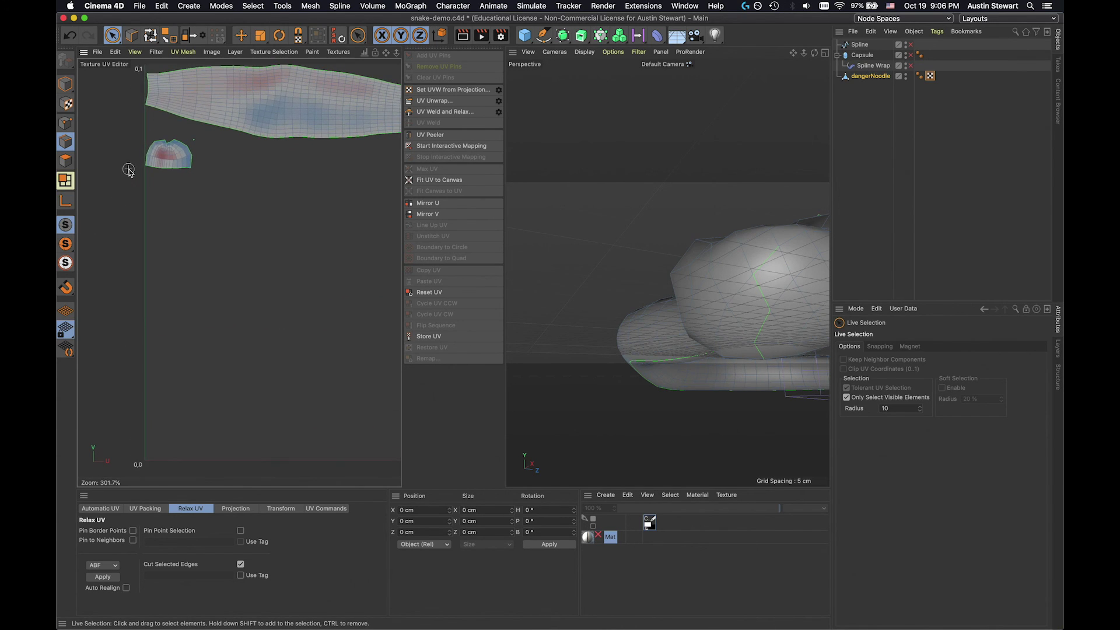
scroll(128, 170, "up", 9)
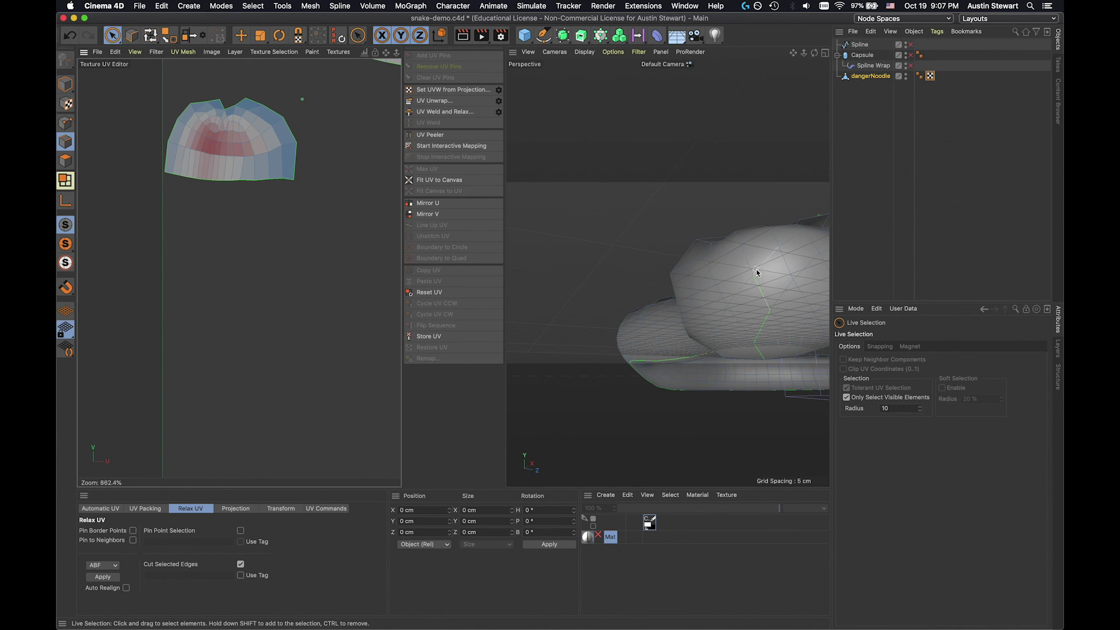
Undo the latest unwrap and relax operations on the snake's UV islands
key("super+z")
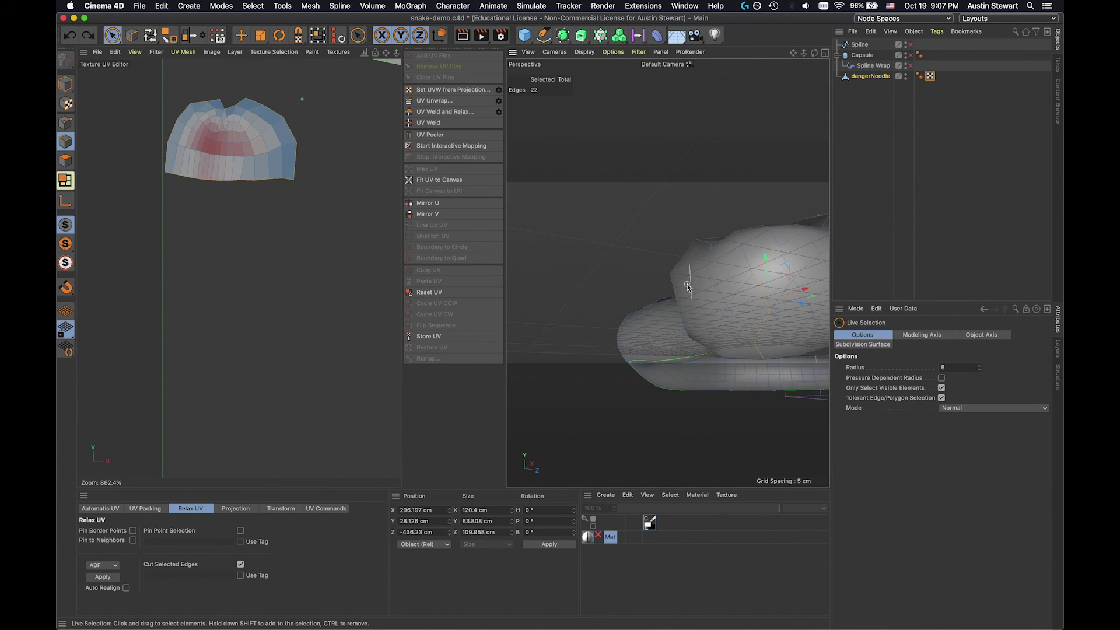
key("super+z")
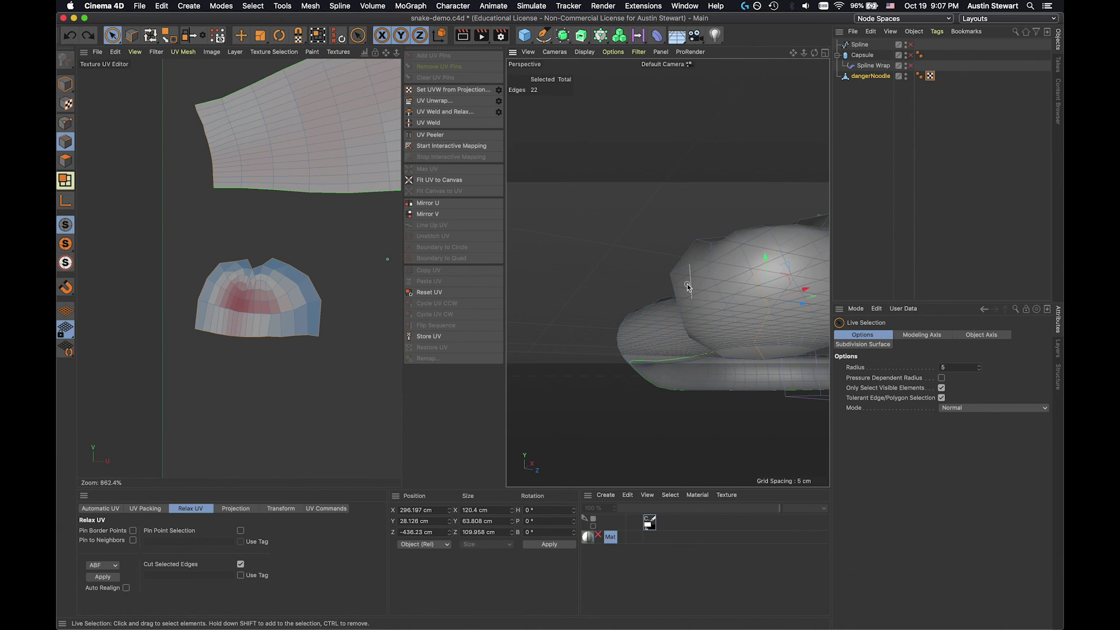
key("super+z")
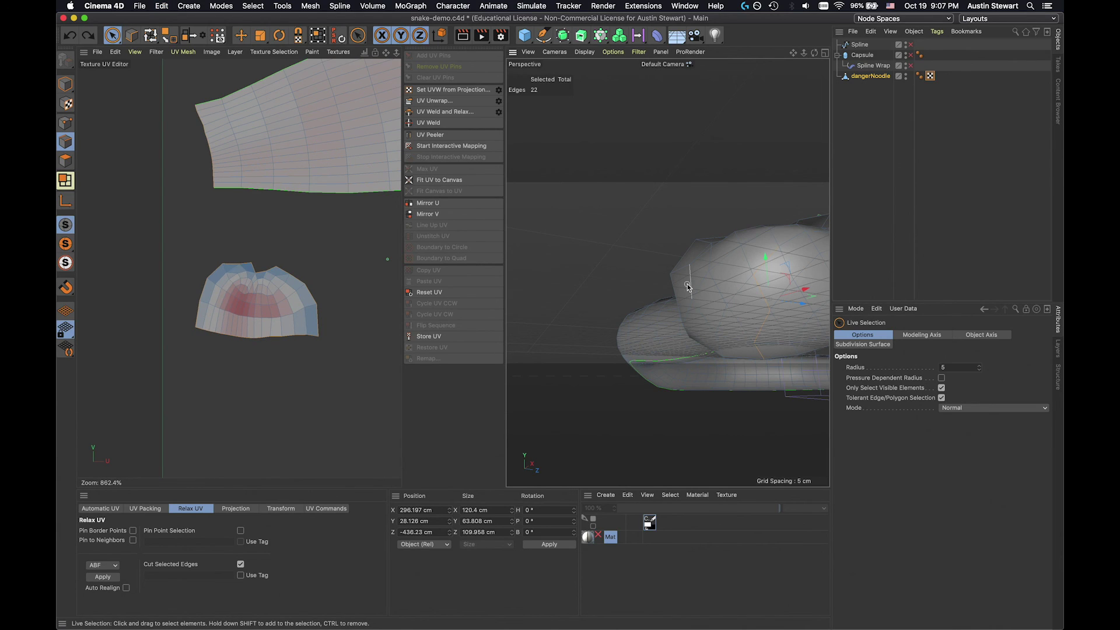
key("super+z")
key("super+z")
key("super+z")
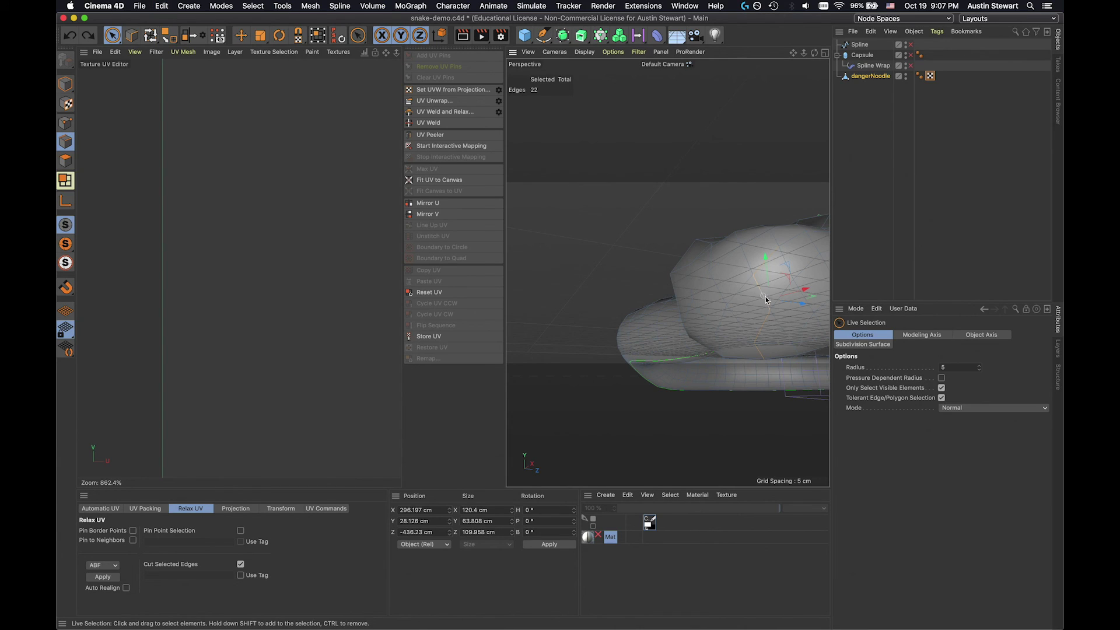
Add one more edge to the end of the head seam and rerun UV Unwrap
left_click(746, 261, "shift")
left_click(434, 102)
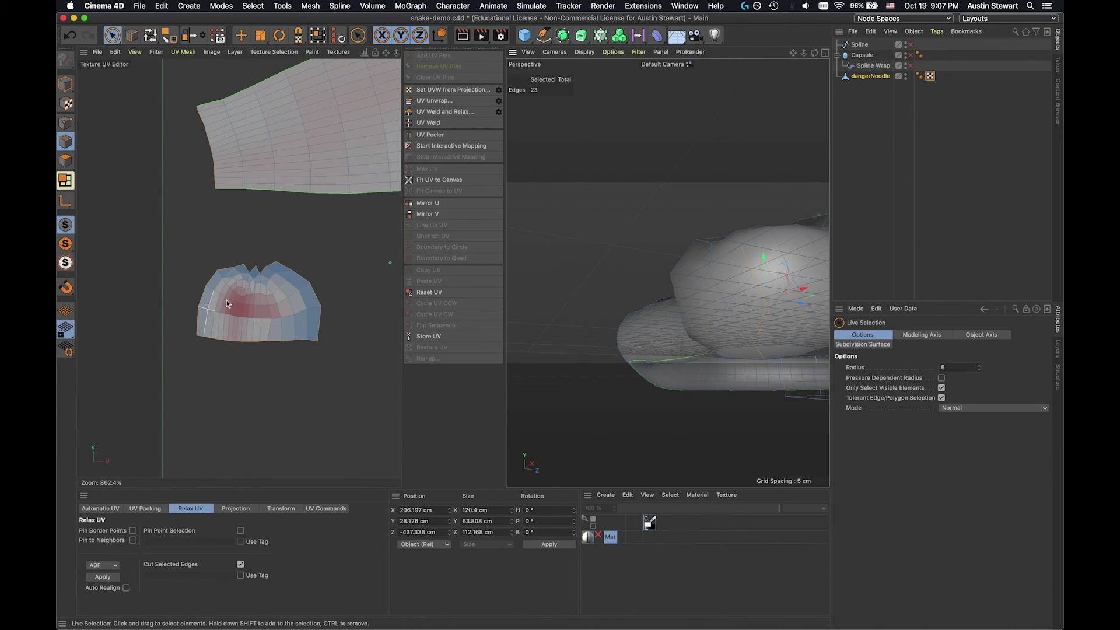
Relax the UV islands with the LSCM method and inspect the distortion on the head island
left_click(100, 565)
left_click(98, 578)
left_click(97, 577)
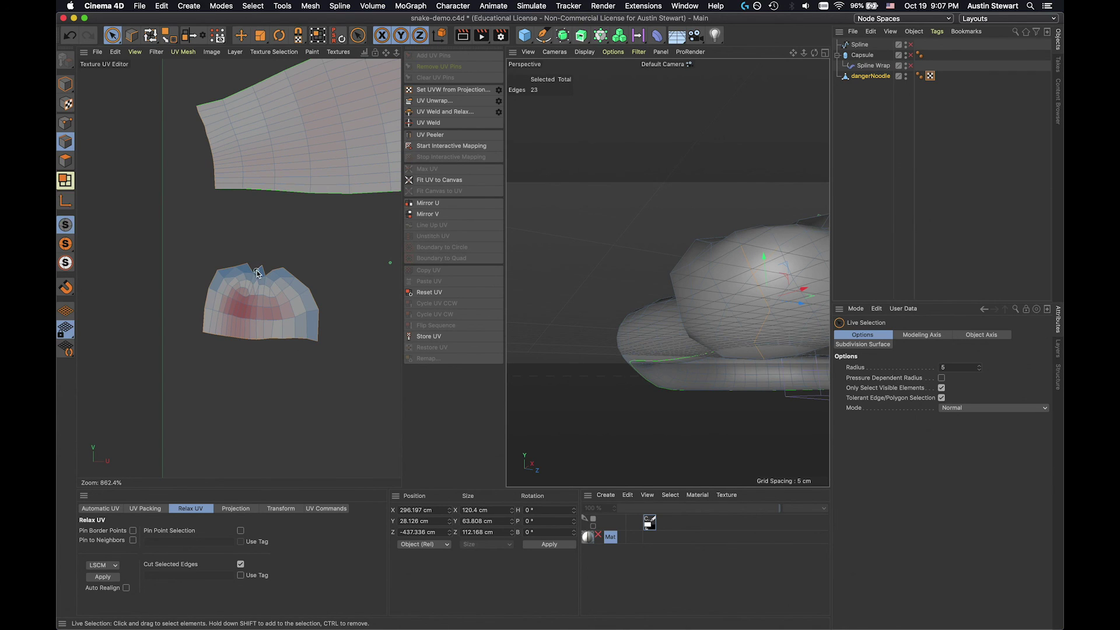
scroll(263, 304, "up", 2)
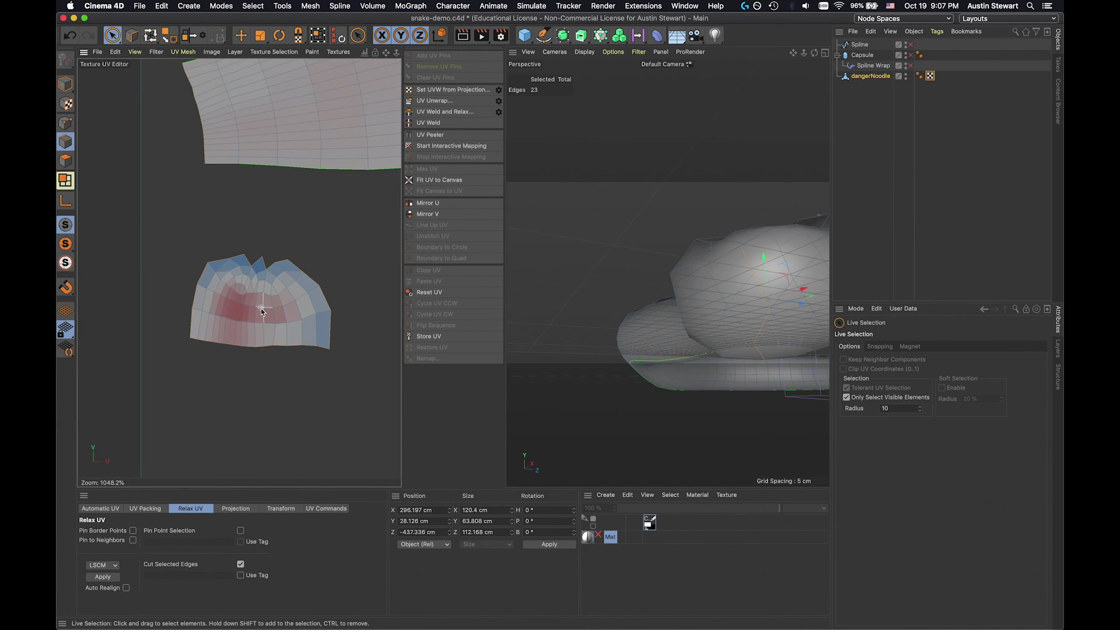
scroll(272, 292, "up", 8)
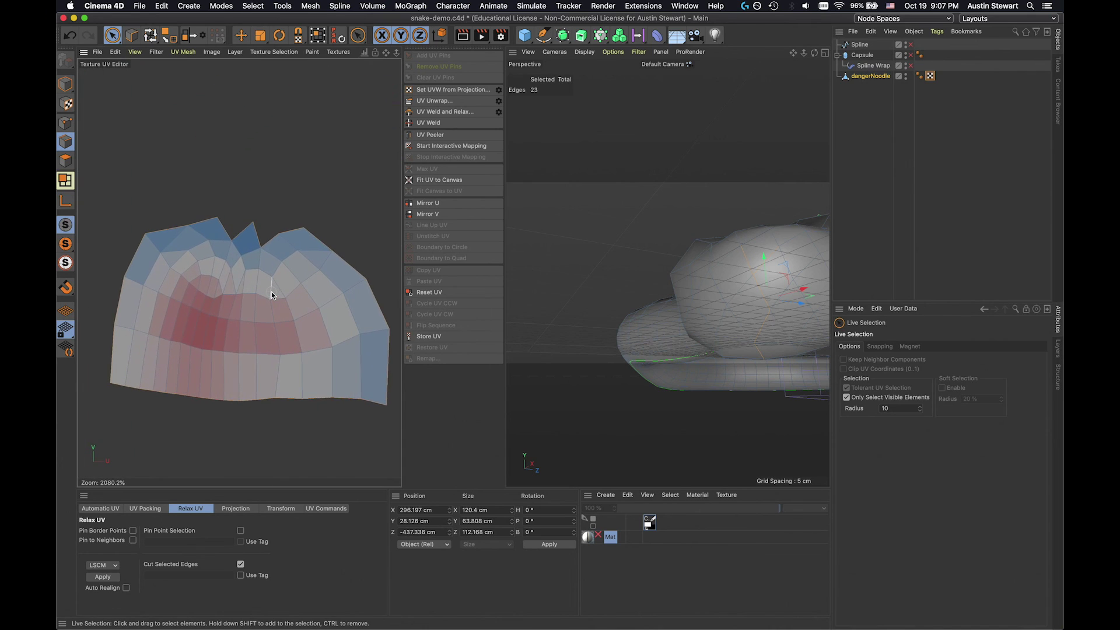
scroll(256, 310, "down", 12)
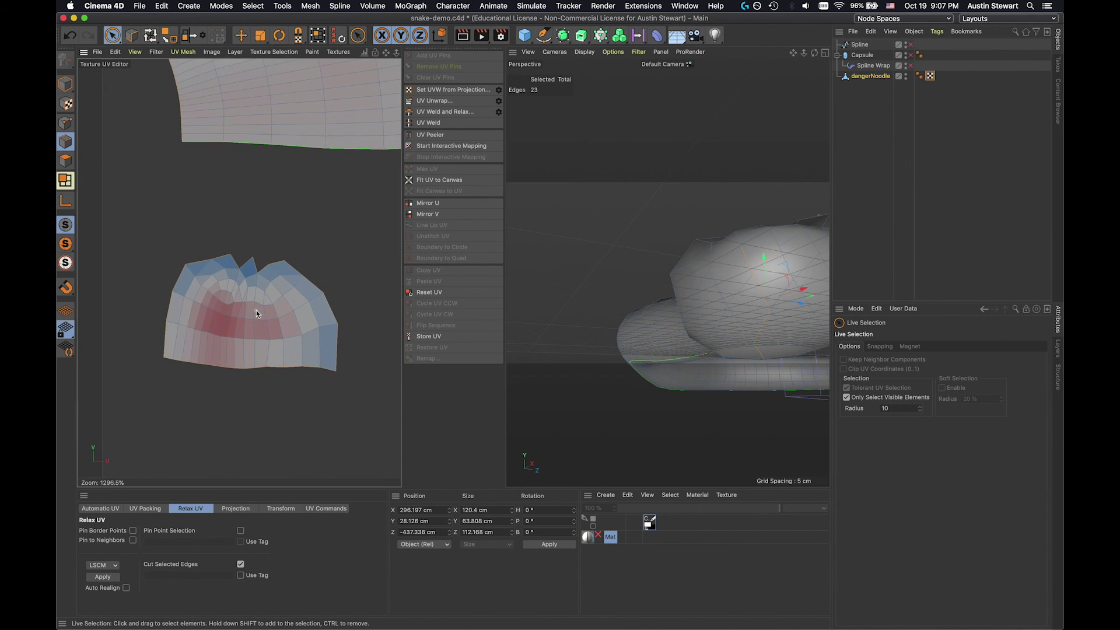
scroll(257, 313, "down", 10)
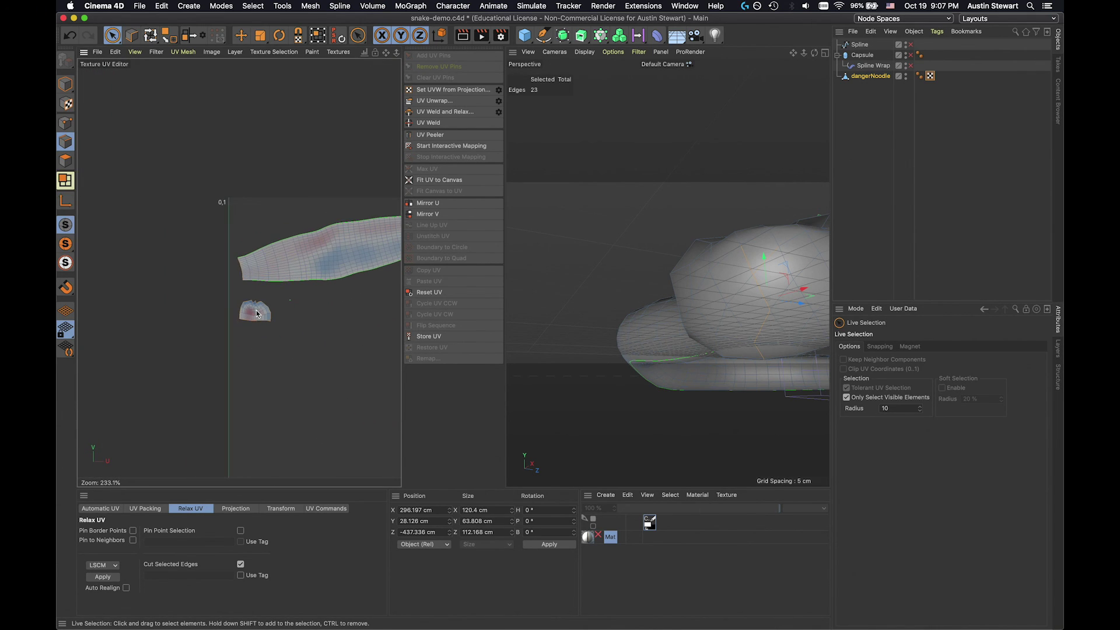
scroll(257, 314, "down", 8)
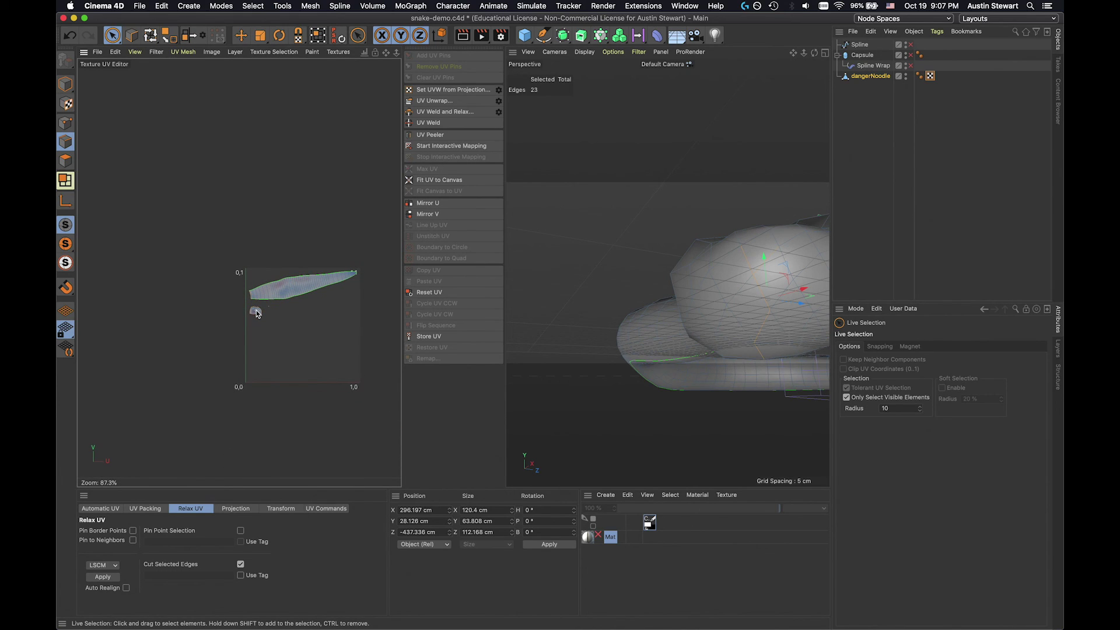
Pack the UV islands with Geometric packing, with Preserve Orientation and Equalize Island Size turned off
left_click(145, 508)
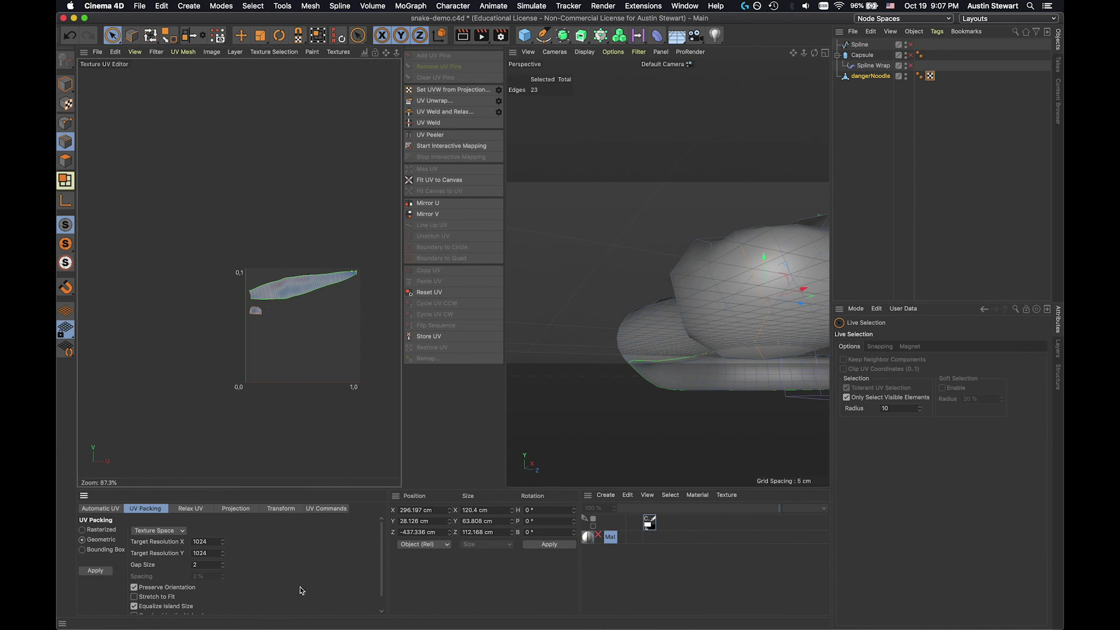
scroll(299, 591, "down", 2)
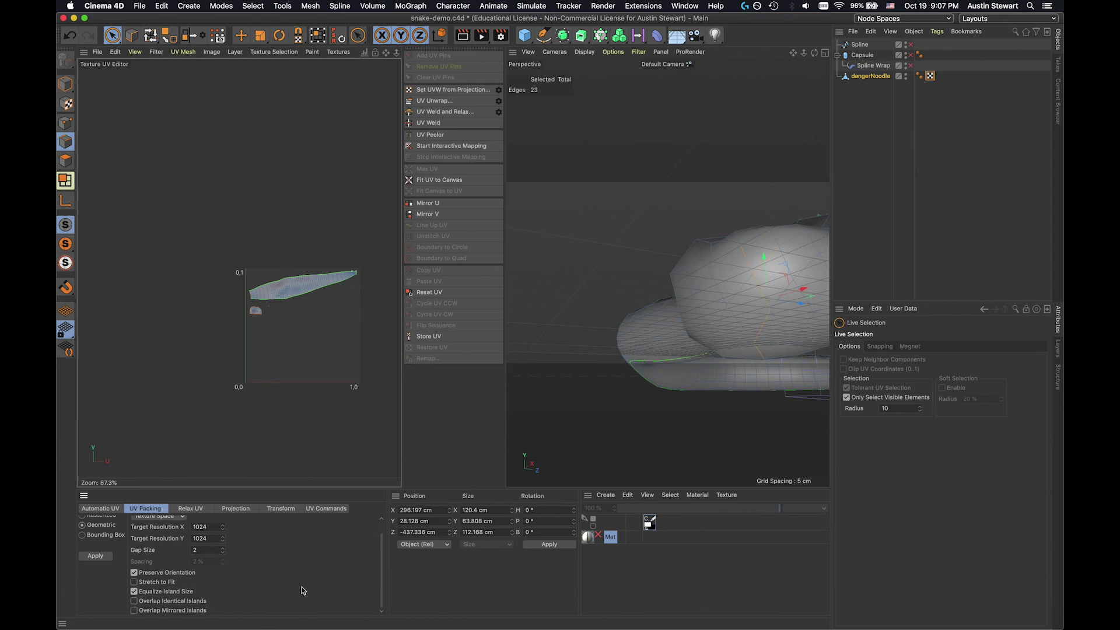
left_click(134, 573)
left_click(97, 556)
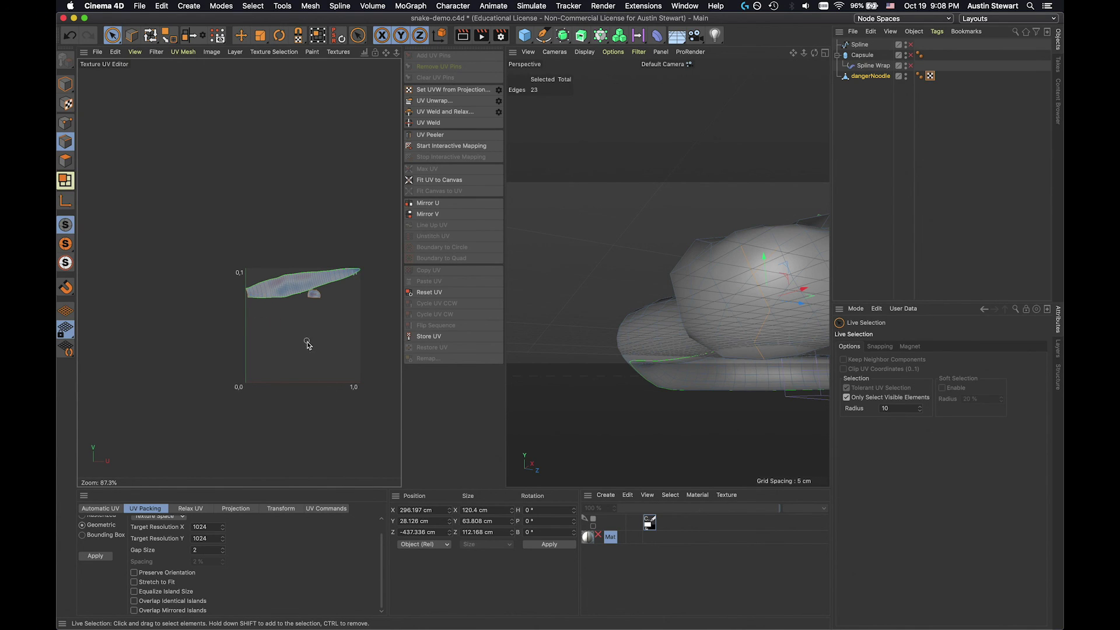
Repack the UV islands with Equalize Island Size turned on
left_click(134, 592)
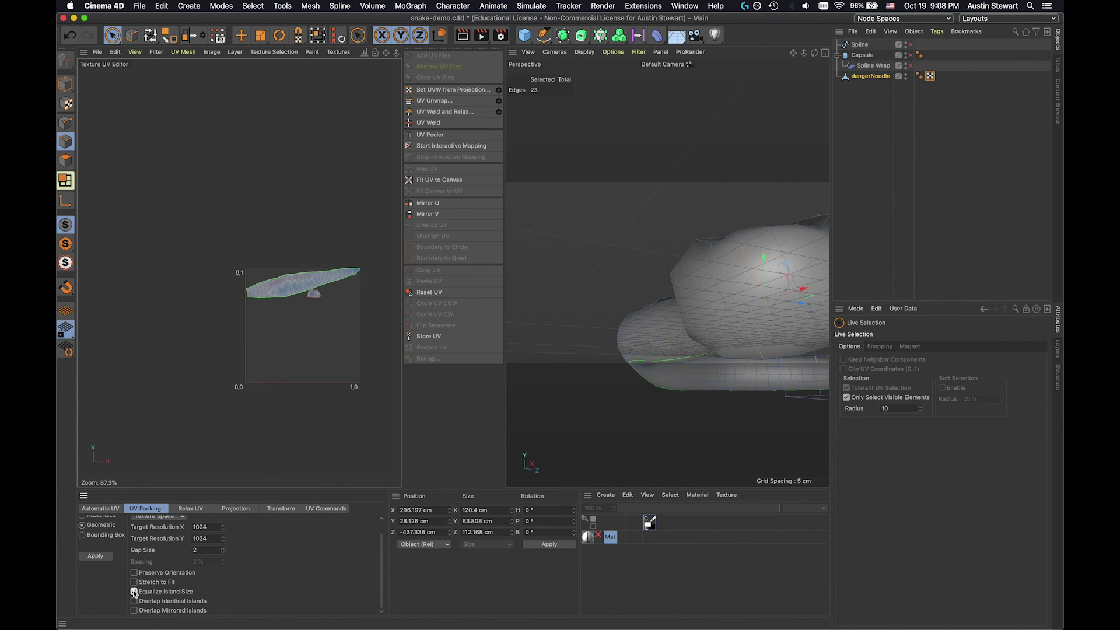
left_click(95, 556)
scroll(253, 555, "up", 2)
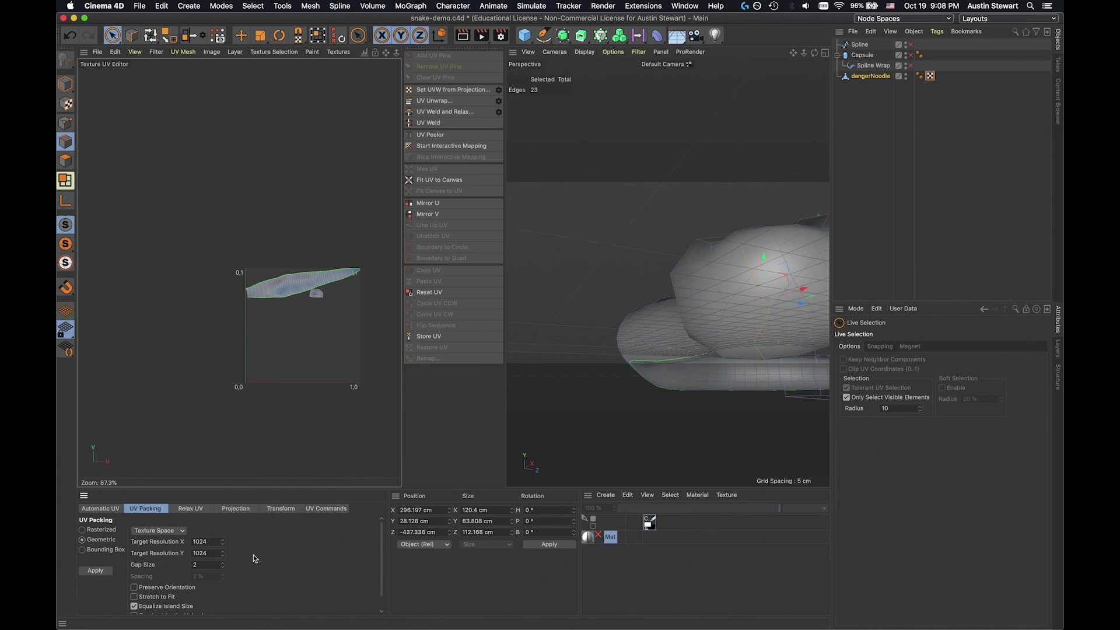
scroll(310, 288, "up", 8)
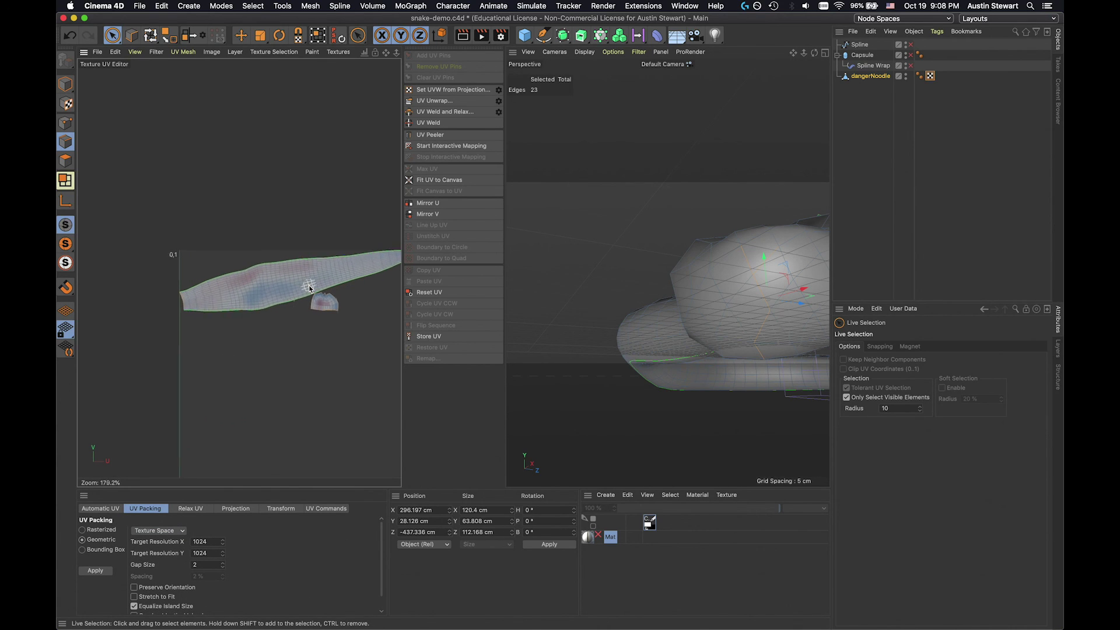
scroll(310, 289, "down", 4)
Select the head island's polygons and show the UV Map texture in the UV editor
left_click(309, 287)
left_click(65, 166)
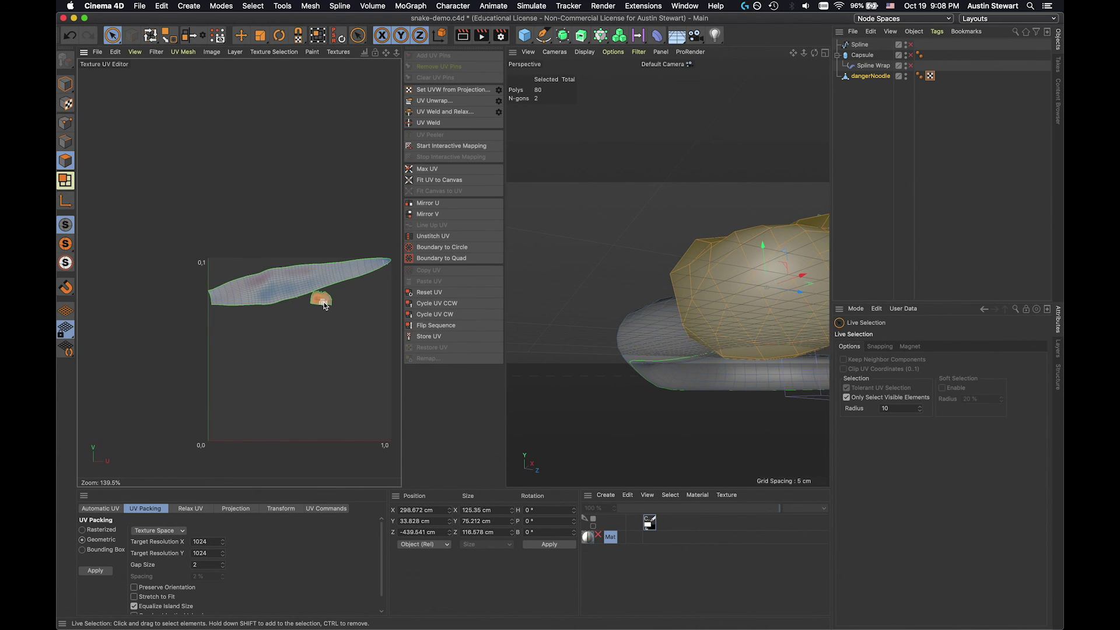
left_click(338, 52)
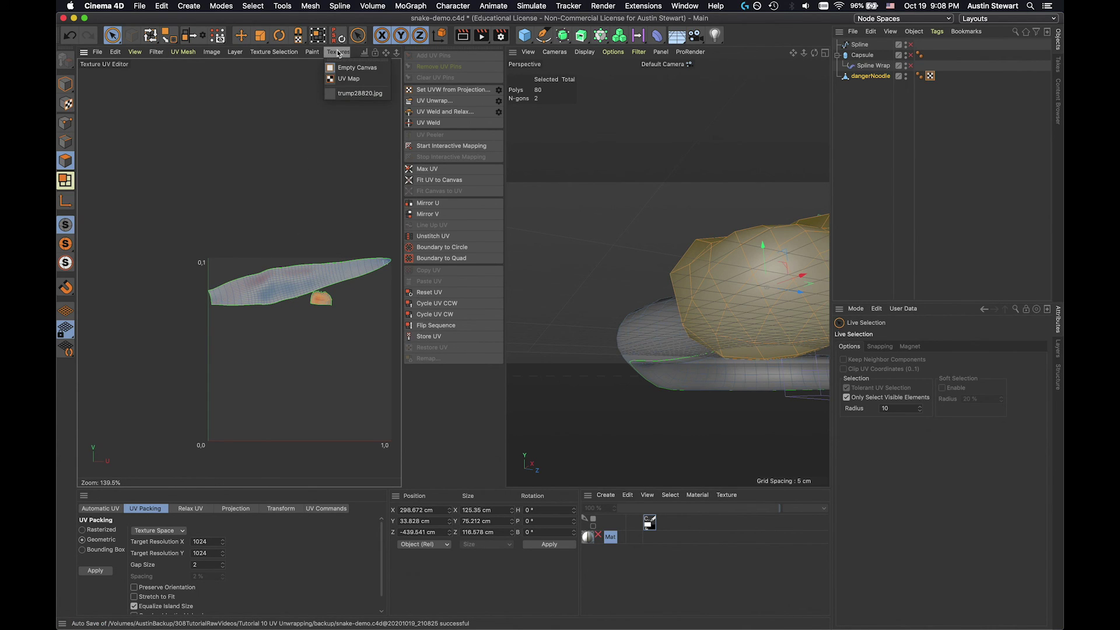
left_click(342, 79)
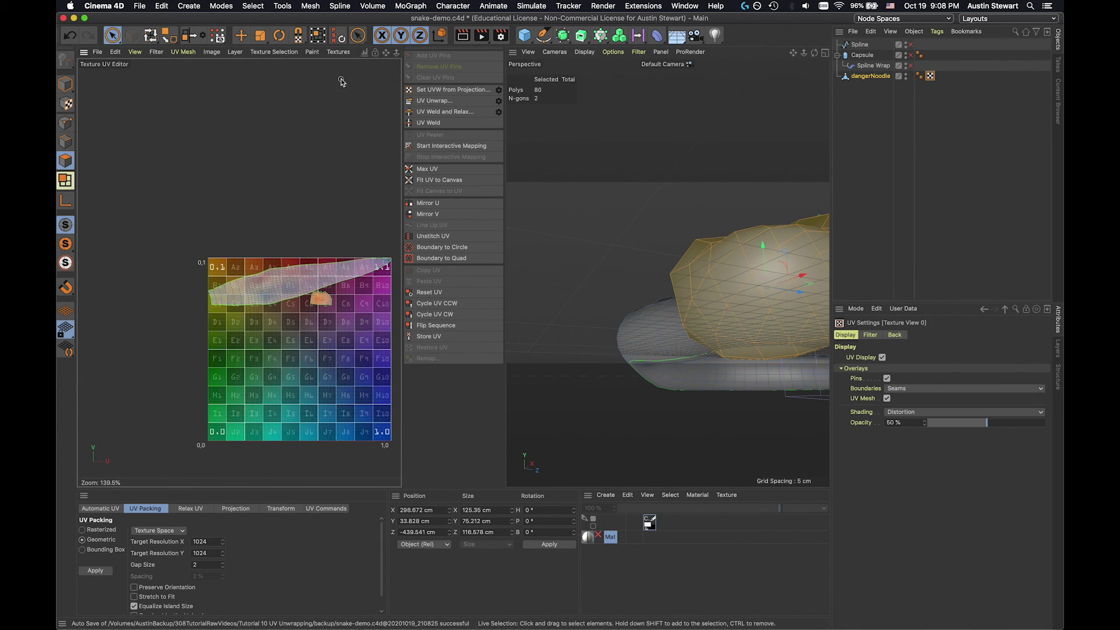
Examine how the UV Map texture runs over the snake's head and along its whole body in 3D
scroll(695, 282, "down", 4)
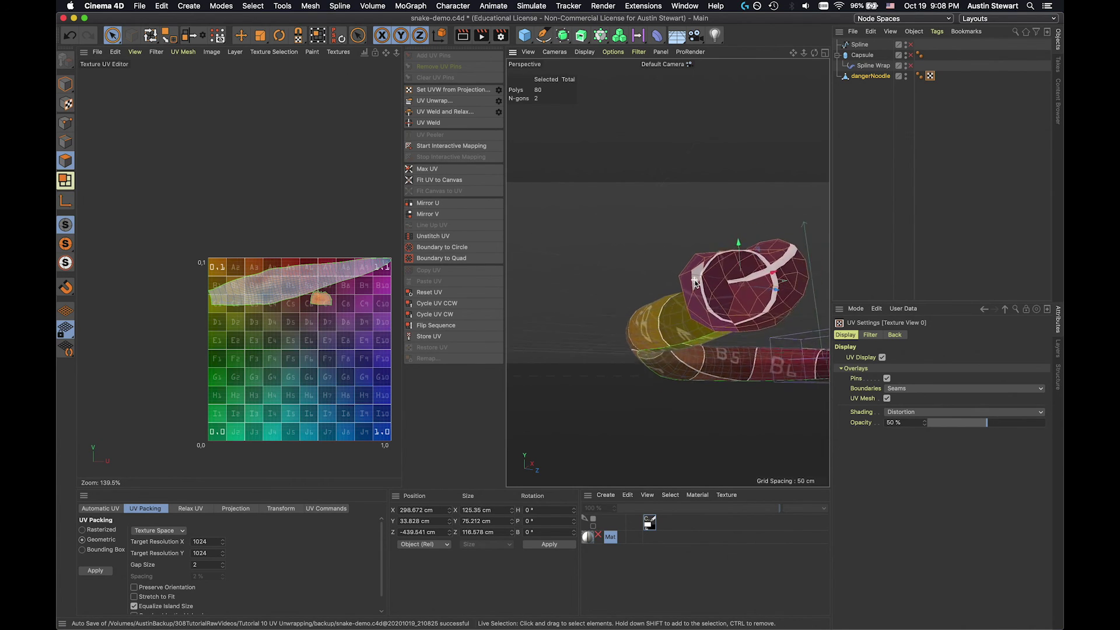
scroll(695, 282, "down", 3)
scroll(694, 289, "down", 3)
left_click_drag(652, 327, 614, 454, "alt")
scroll(752, 238, "up", 2)
scroll(753, 236, "down", 5)
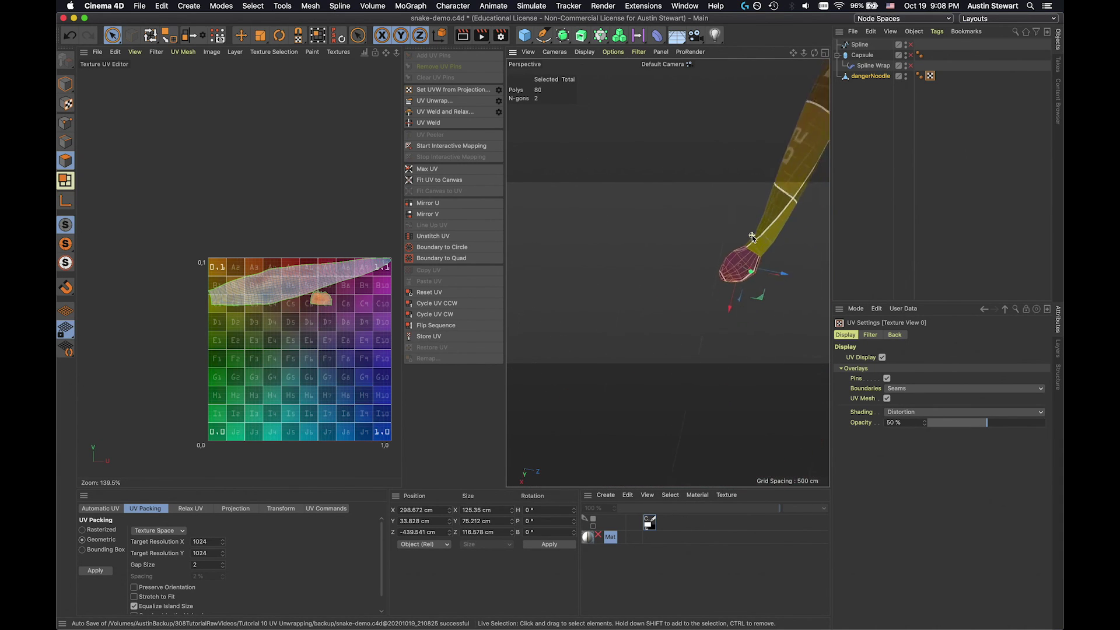
mouse_move(797, 212)
left_mouse_down("alt")
mouse_move(655, 320)
mouse_move(720, 295)
mouse_move(801, 222)
left_mouse_up("alt")
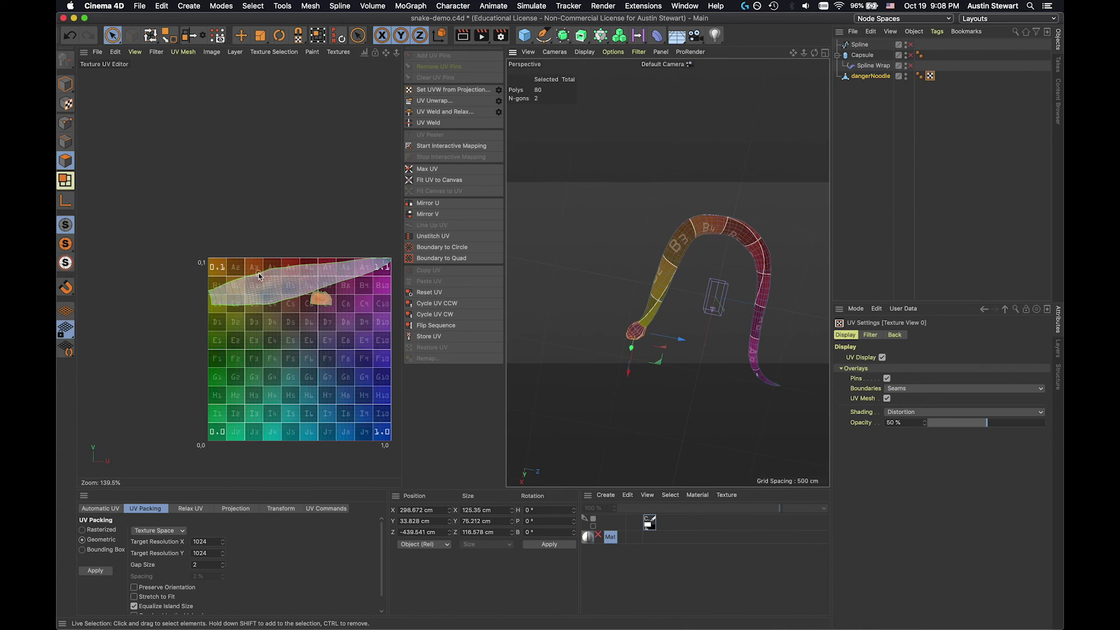
Rotate the body island upright with UV Transform and fit it inside the UV space along its left edge
double_click(272, 295)
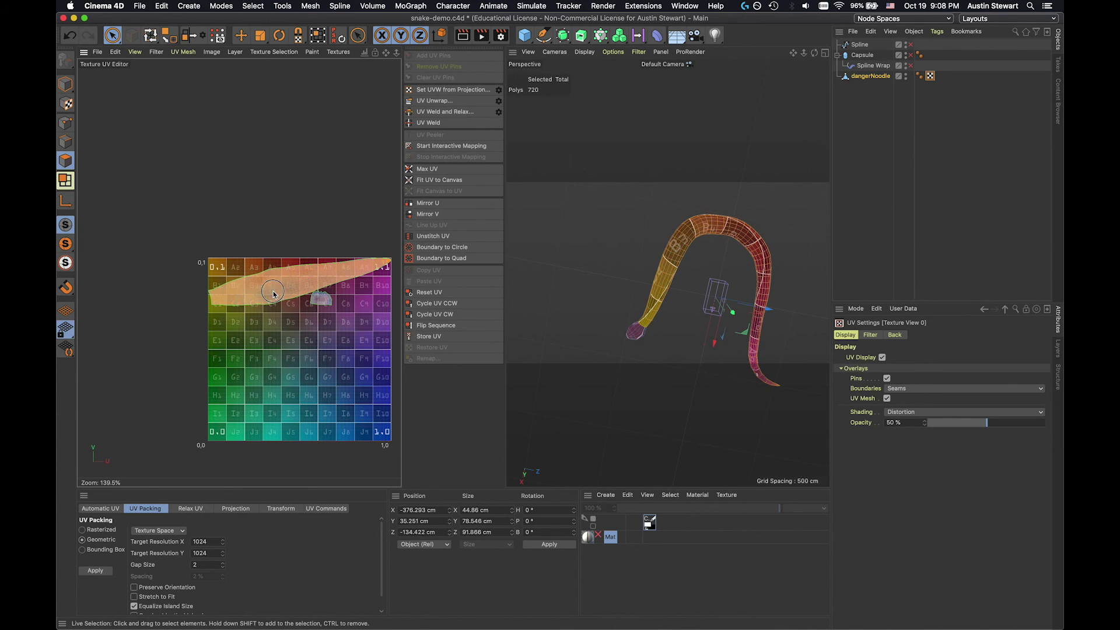
left_click(318, 36)
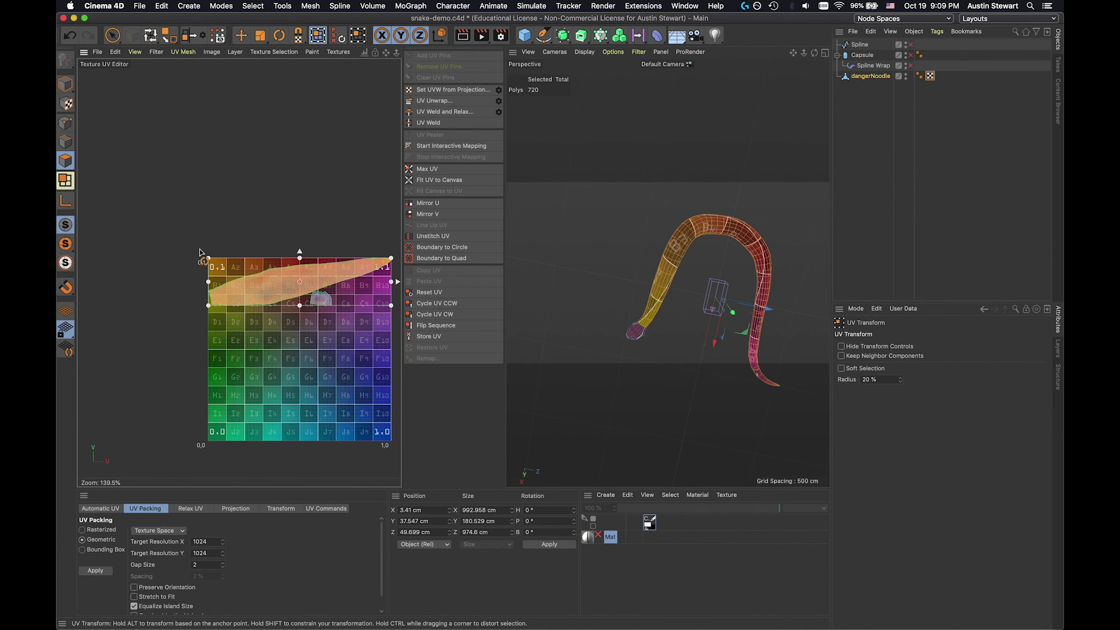
left_click_drag(204, 260, 232, 401)
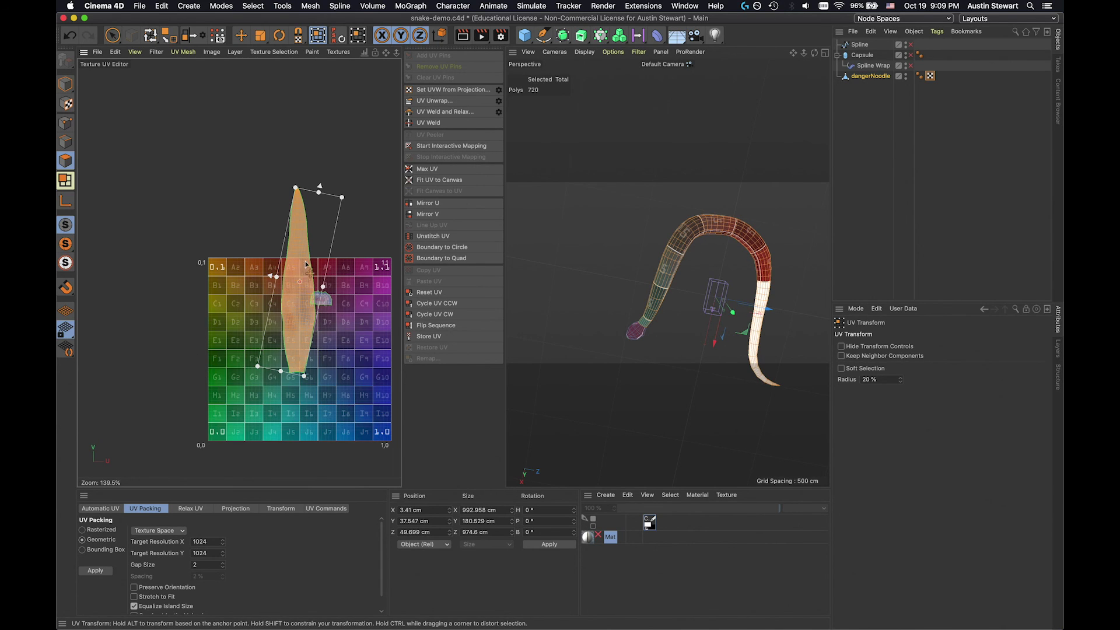
left_click_drag(295, 260, 226, 327)
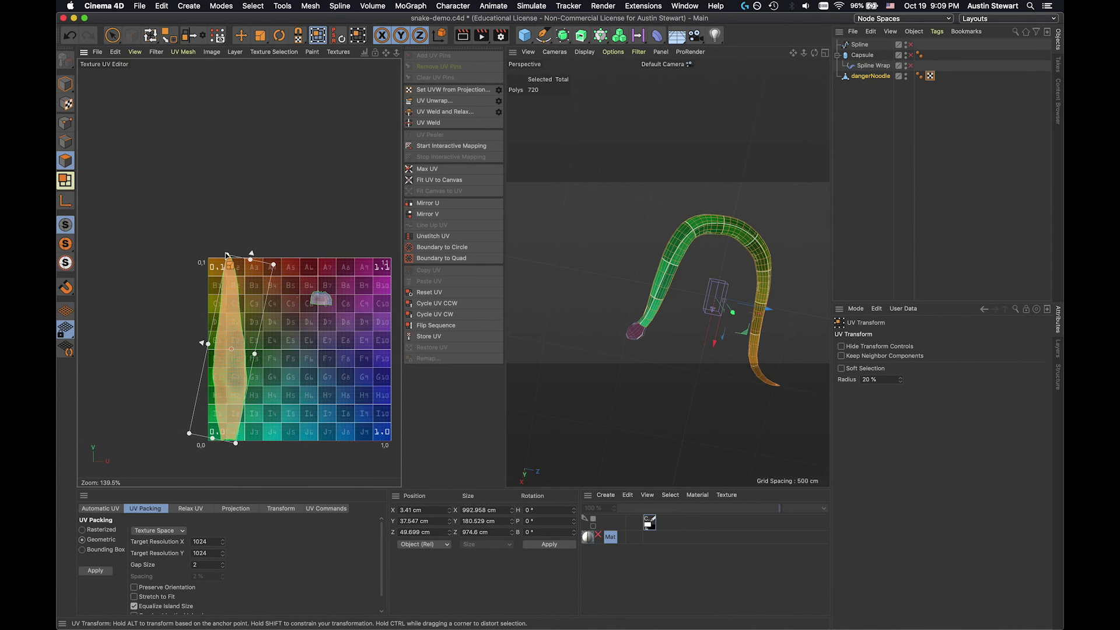
left_click_drag(226, 254, 227, 260)
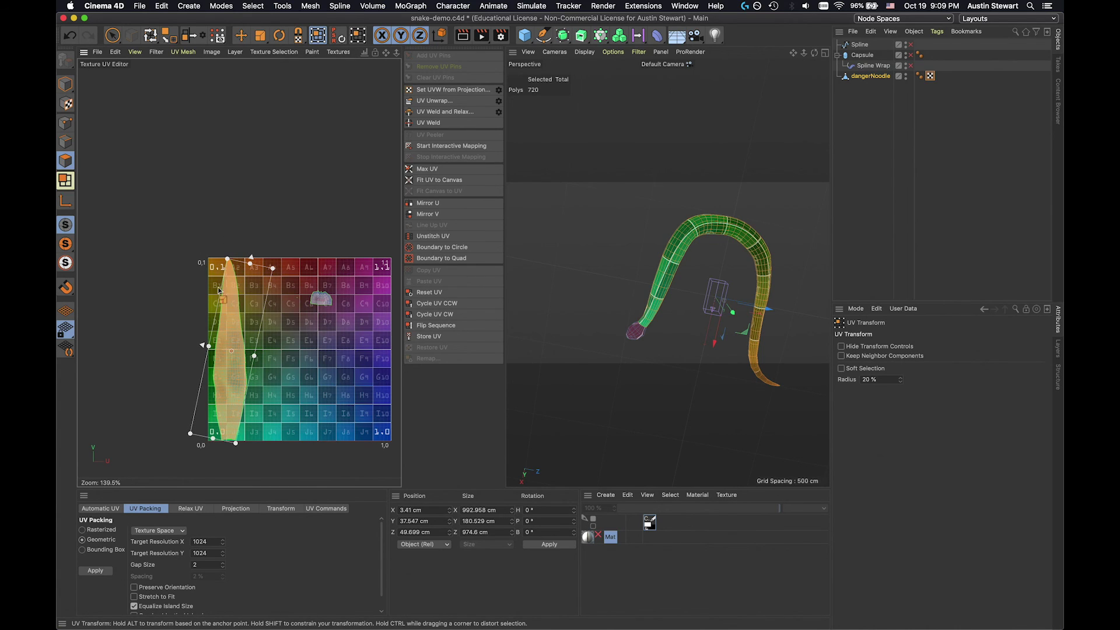
Nudge the body island into place and move the head island next to its lower end, around tile I3
left_click(229, 328)
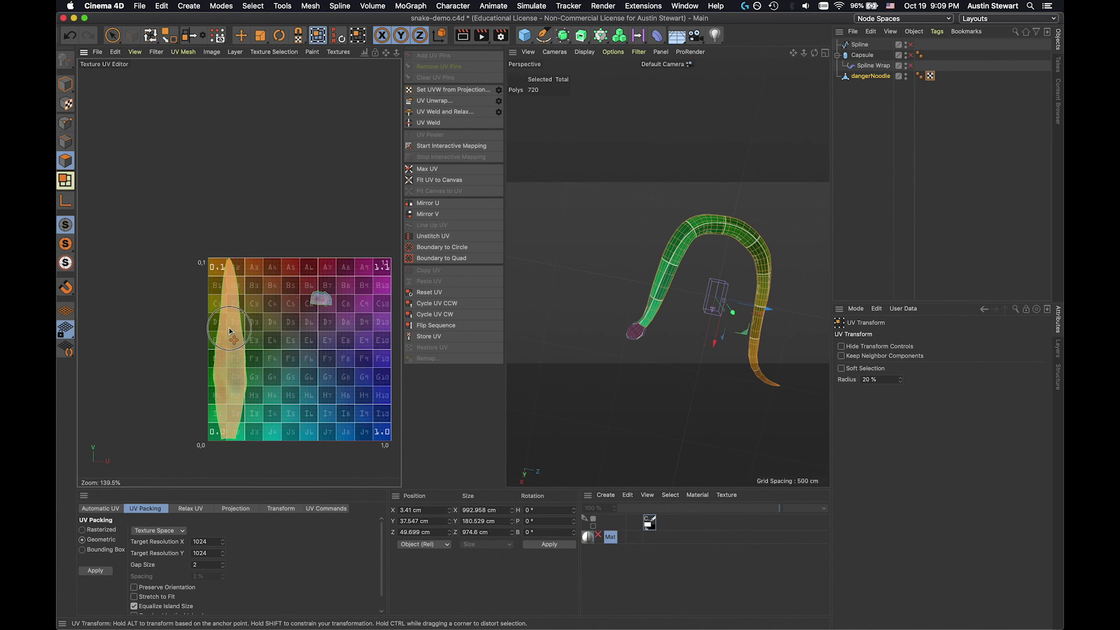
left_click(229, 330)
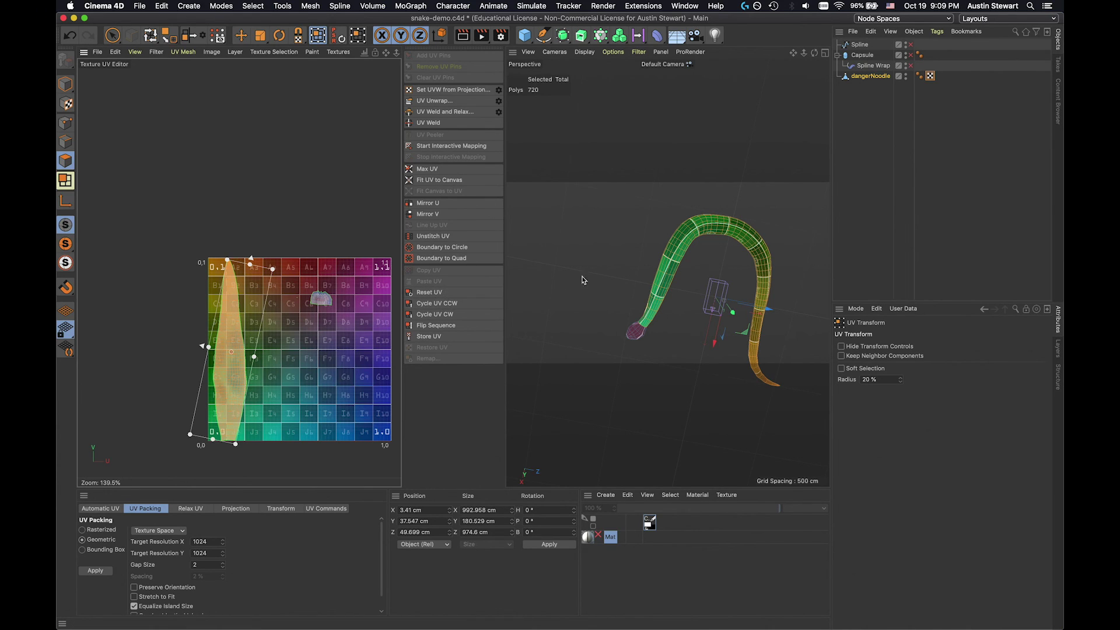
scroll(326, 365, "up", 5)
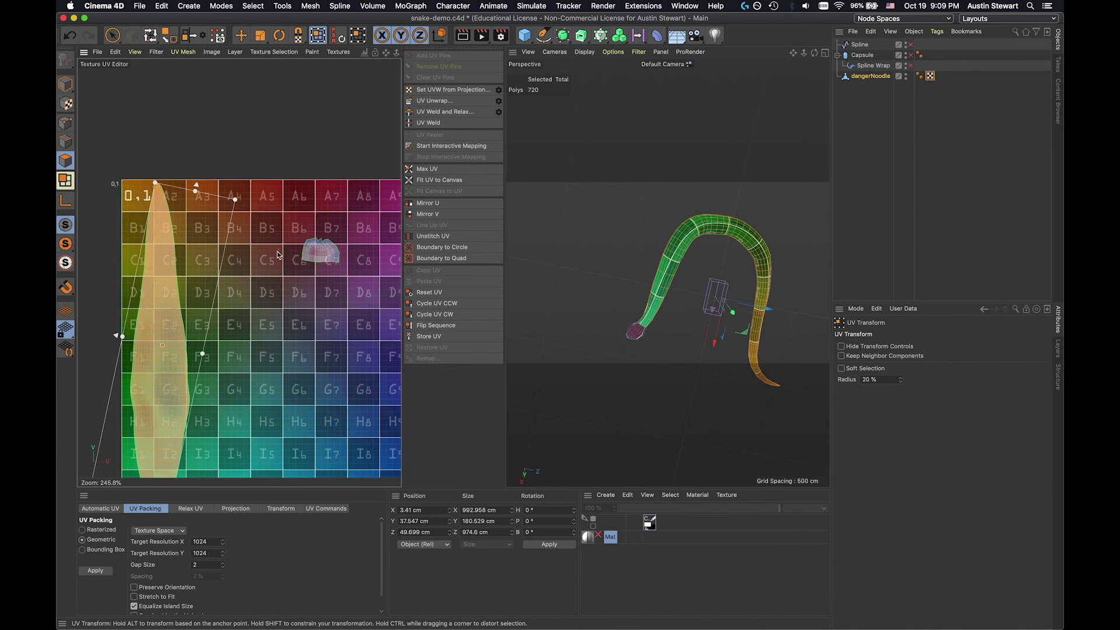
left_click(320, 255)
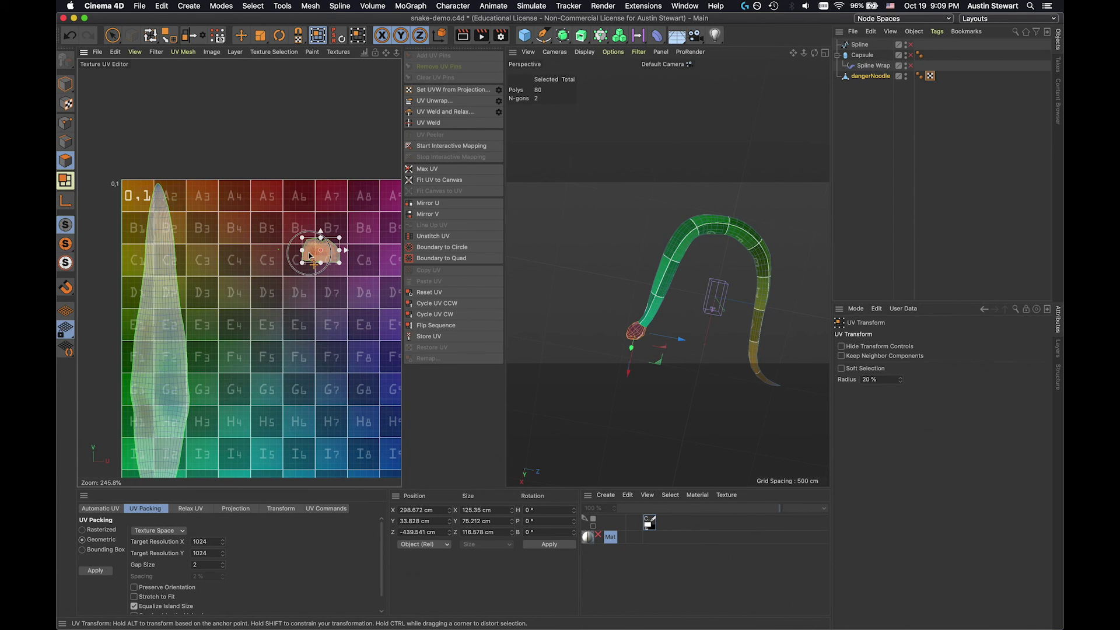
left_click_drag(311, 255, 205, 462)
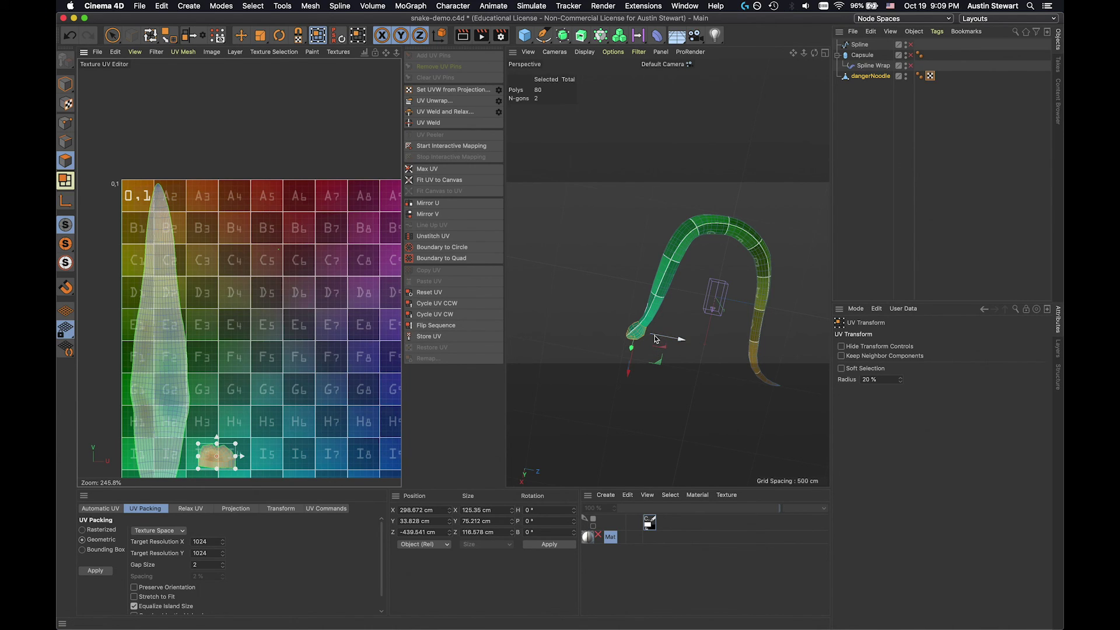
Frame the head in 3D and lower the head island so its bottom edge meets the grid line under row I
key("s")
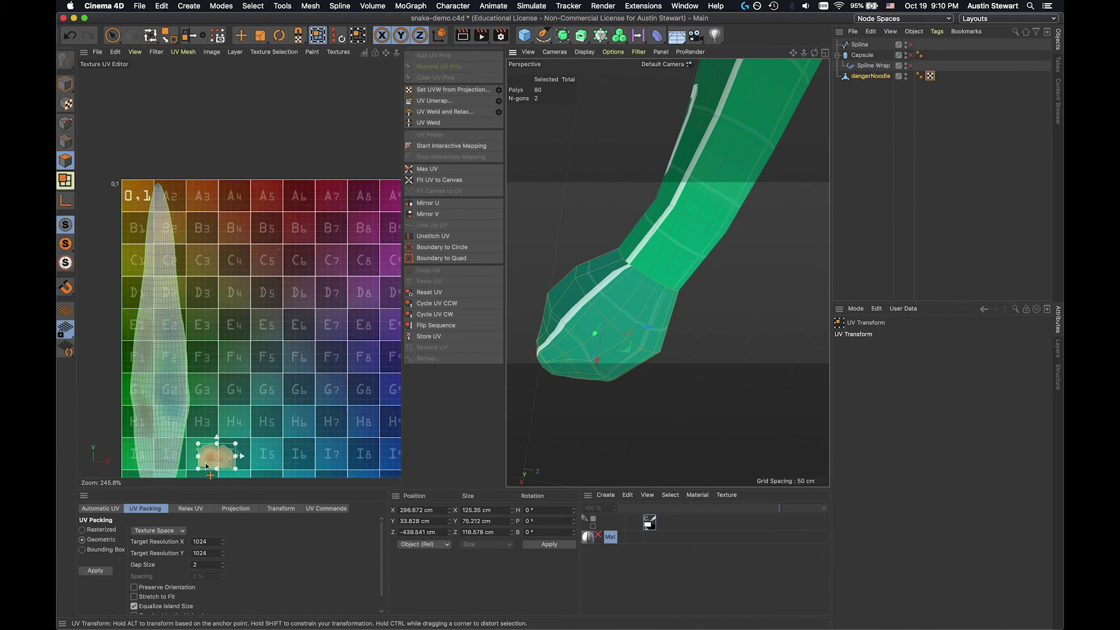
scroll(206, 466, "up", 10)
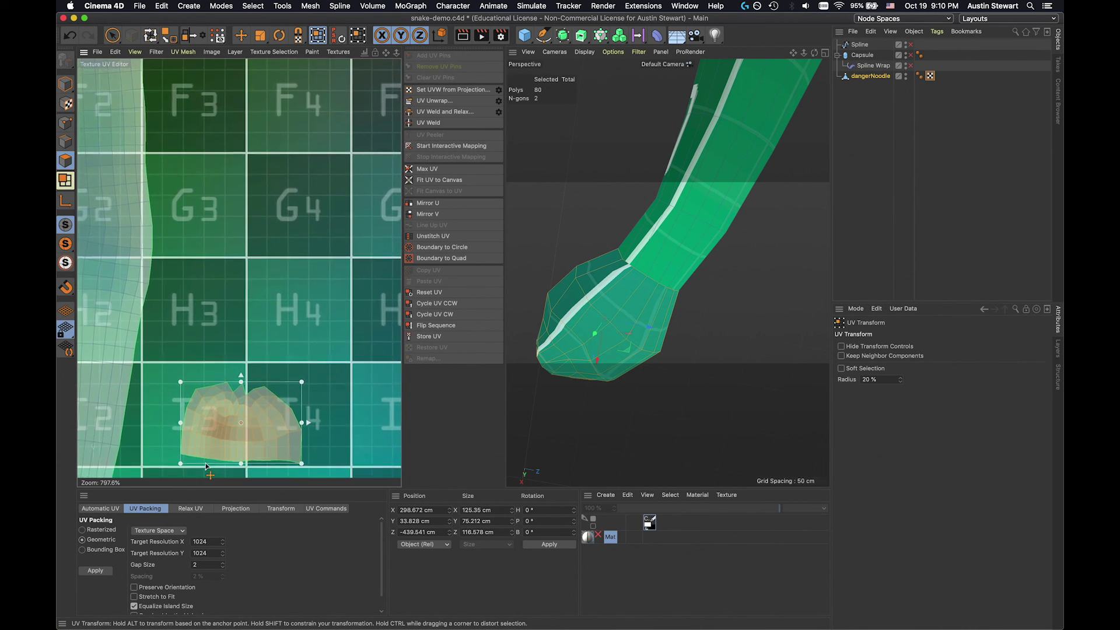
scroll(206, 466, "down", 2)
scroll(208, 380, "up", 6)
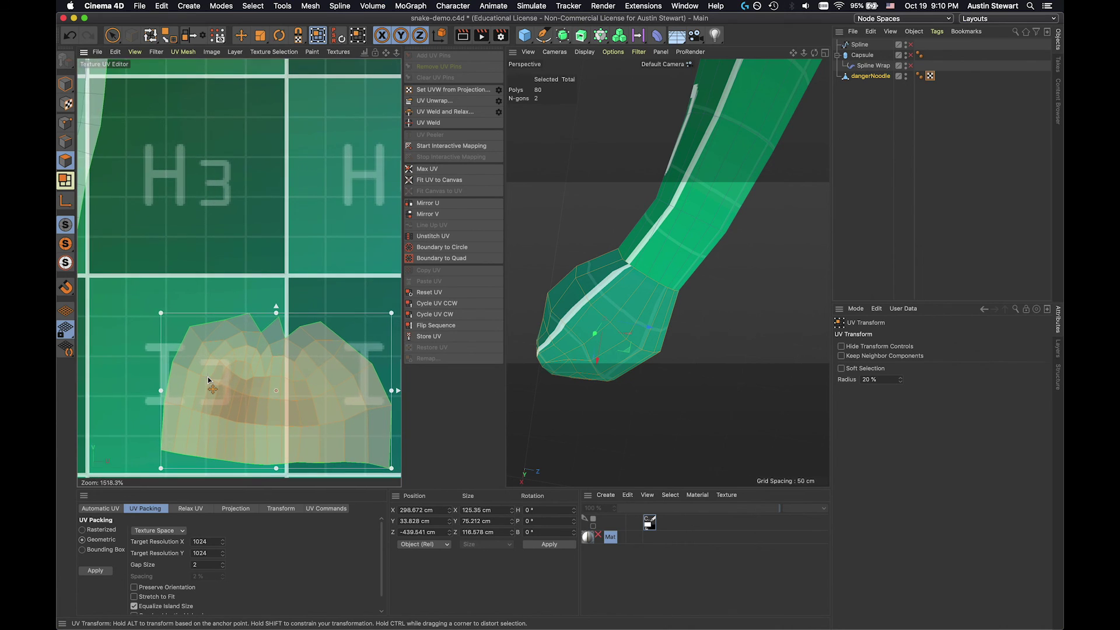
scroll(208, 380, "down", 3)
left_click_drag(241, 355, 244, 368)
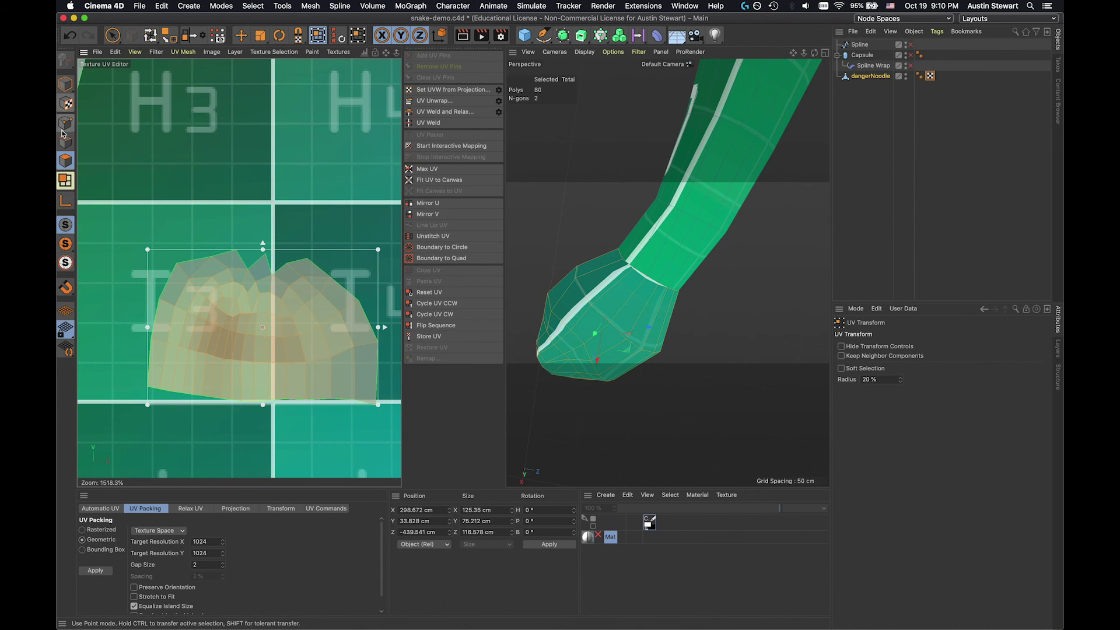
In Points mode, align the UV points along the right part of the head island's bottom edge to the grid line
left_click(63, 129)
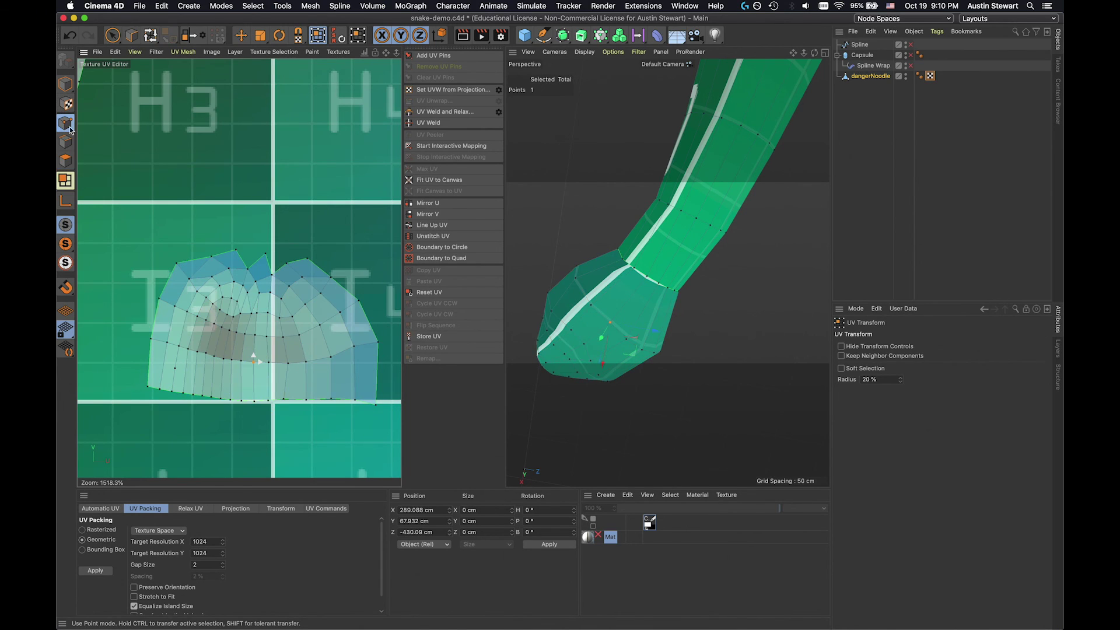
left_click(375, 407)
left_click(376, 407)
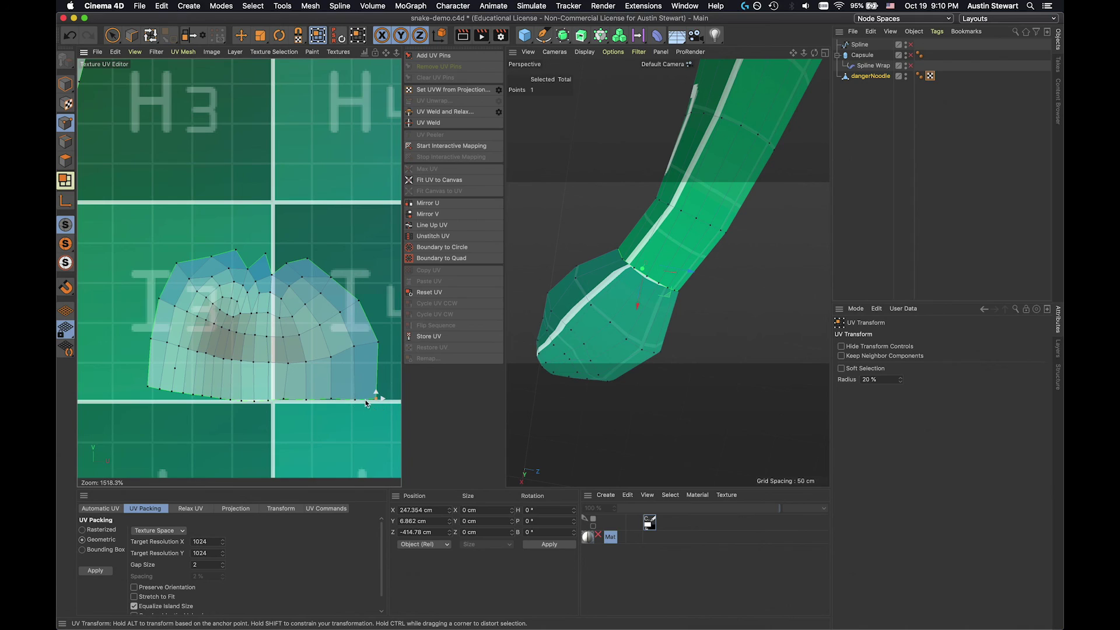
left_click(331, 399)
left_click(331, 401)
left_click(220, 401)
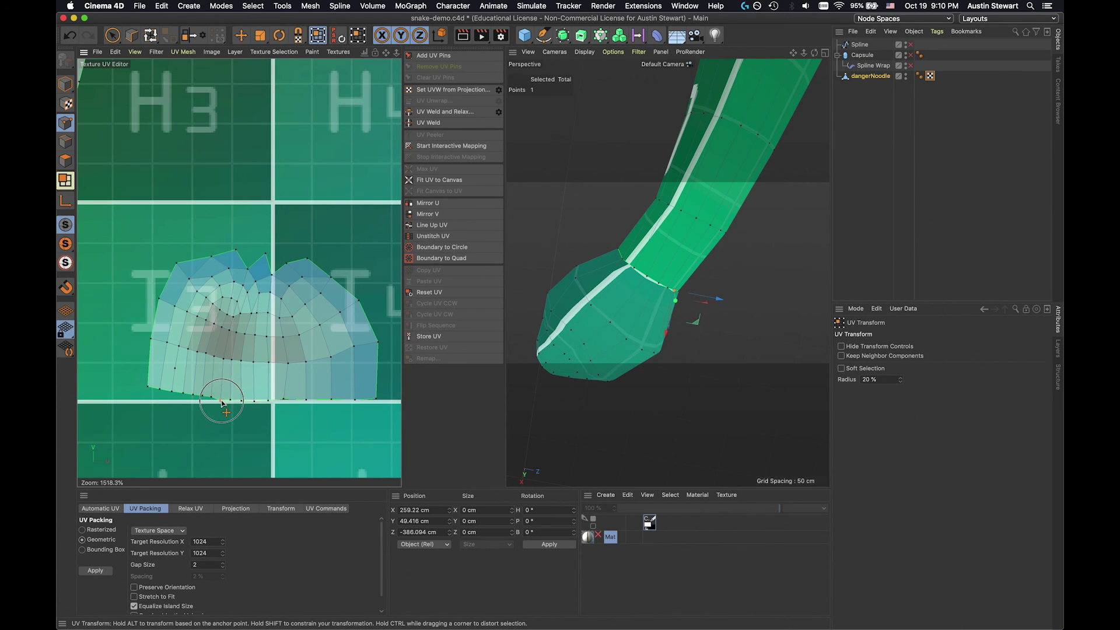
Lower the UV points left of the middle of the head island's bottom edge onto the grid line
left_click(211, 397)
left_click(210, 397)
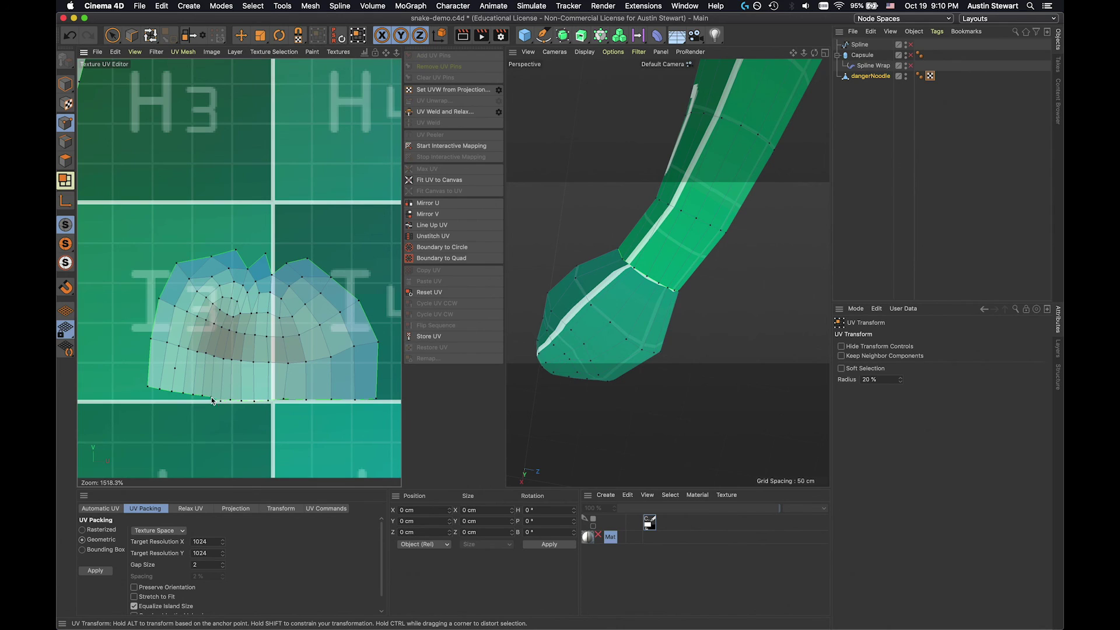
left_click(211, 390)
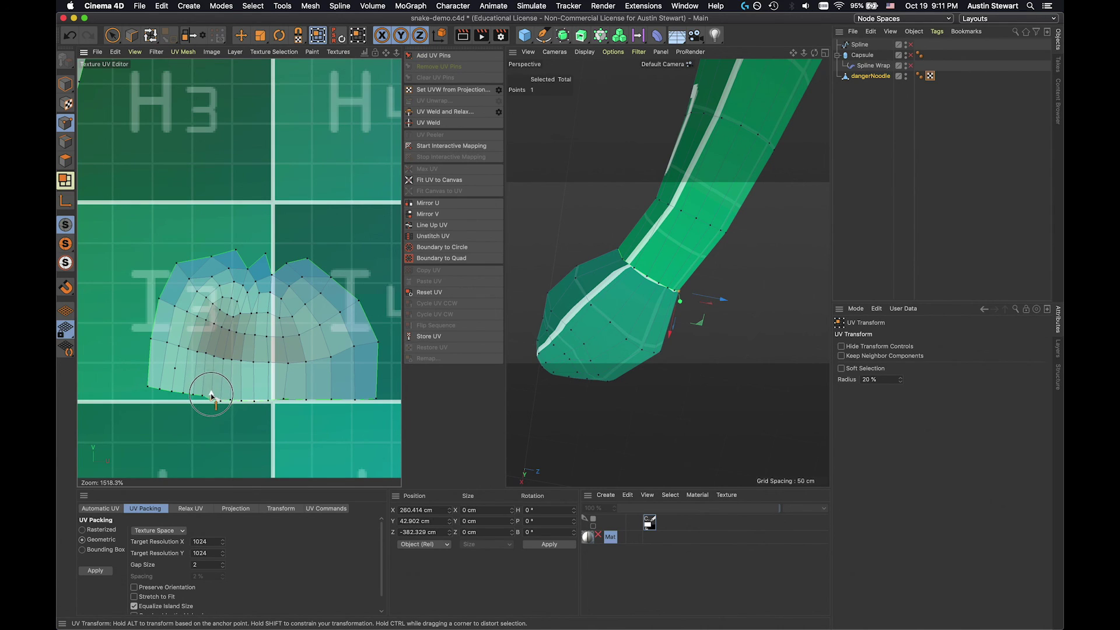
left_click_drag(203, 399, 202, 396)
left_click(192, 392)
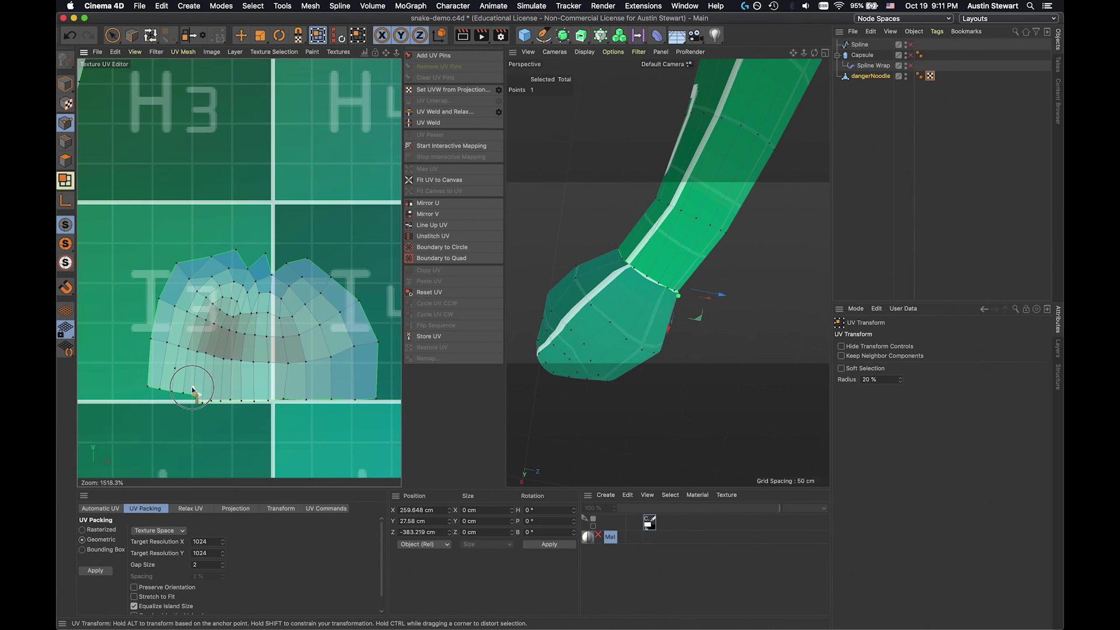
left_click_drag(192, 391, 190, 393)
Adjust the remaining points toward the left end of the head island's bottom edge to continue the straight line
left_click(204, 402)
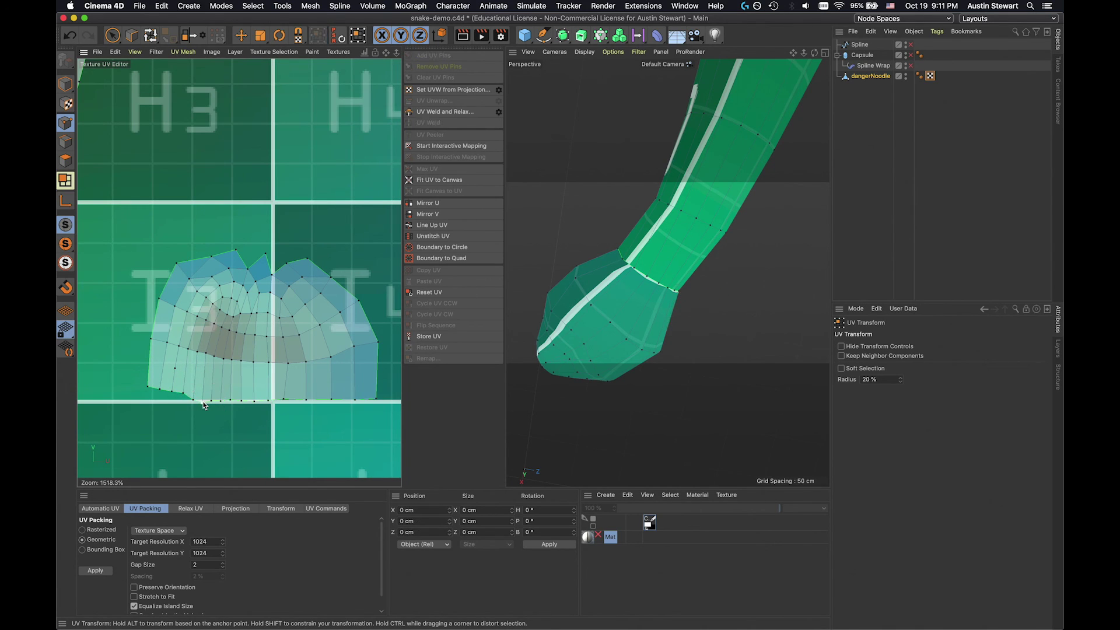
left_click(203, 403)
left_click_drag(203, 396, 183, 393)
left_click(183, 397)
left_click(171, 392)
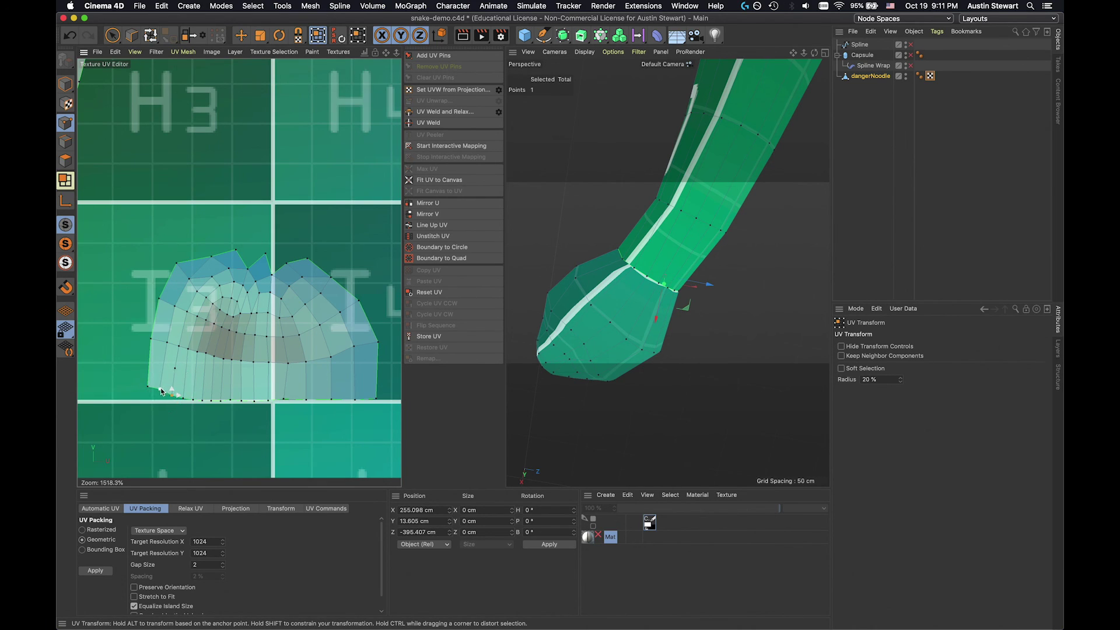
left_click(161, 383)
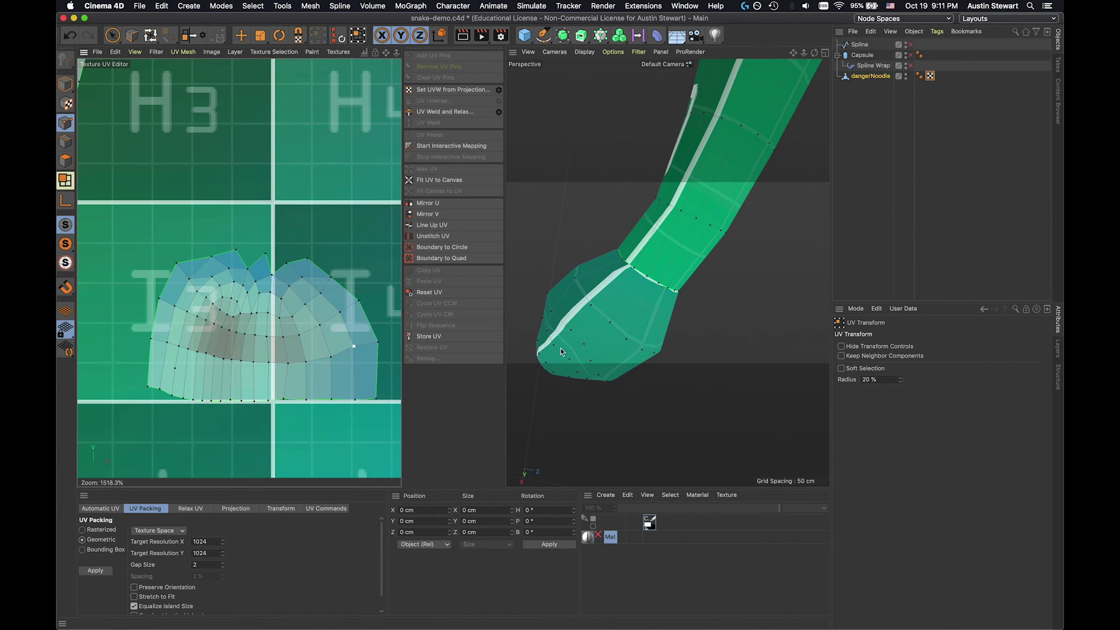
Shift the bottom-edge points just right of the line between tiles I3 and I4 leftward to even out their spacing
left_click_drag(622, 310, 499, 248, "alt")
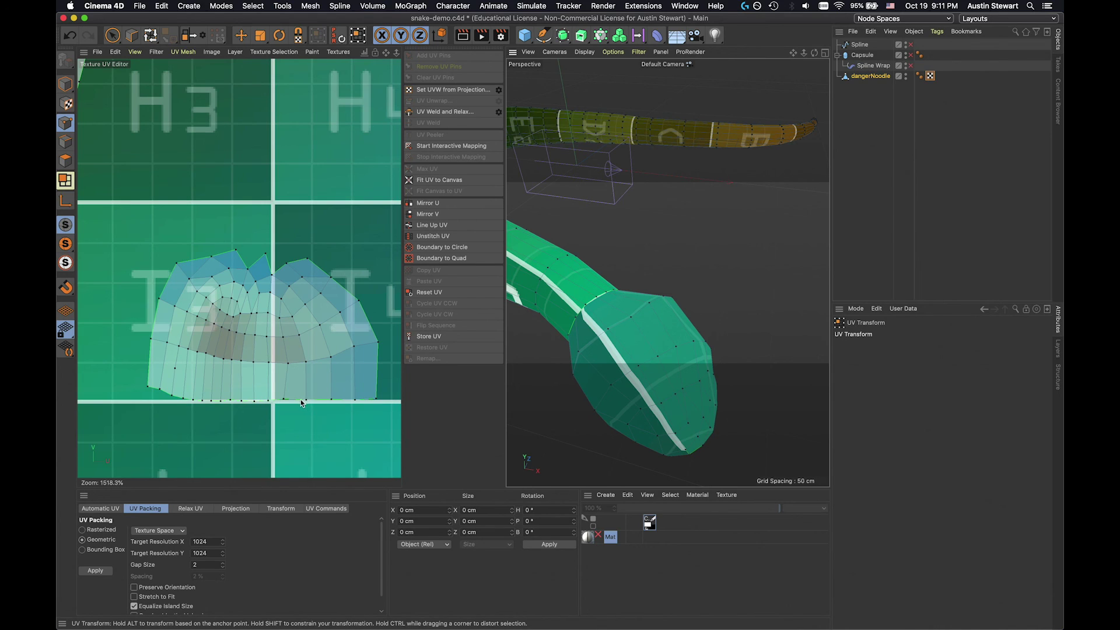
left_click(283, 399)
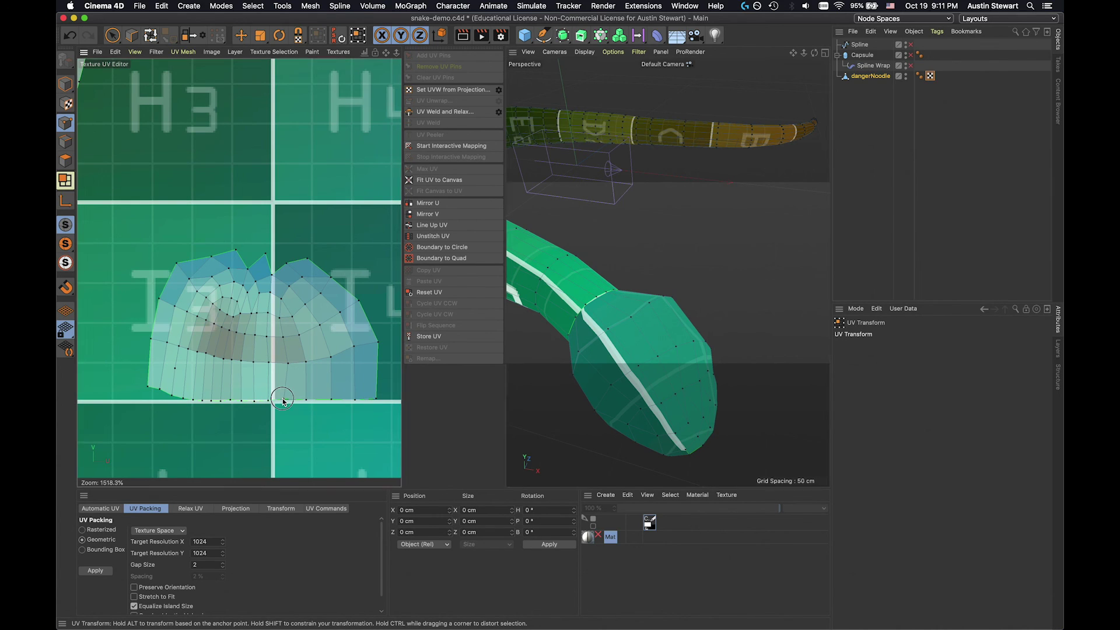
left_click(288, 400)
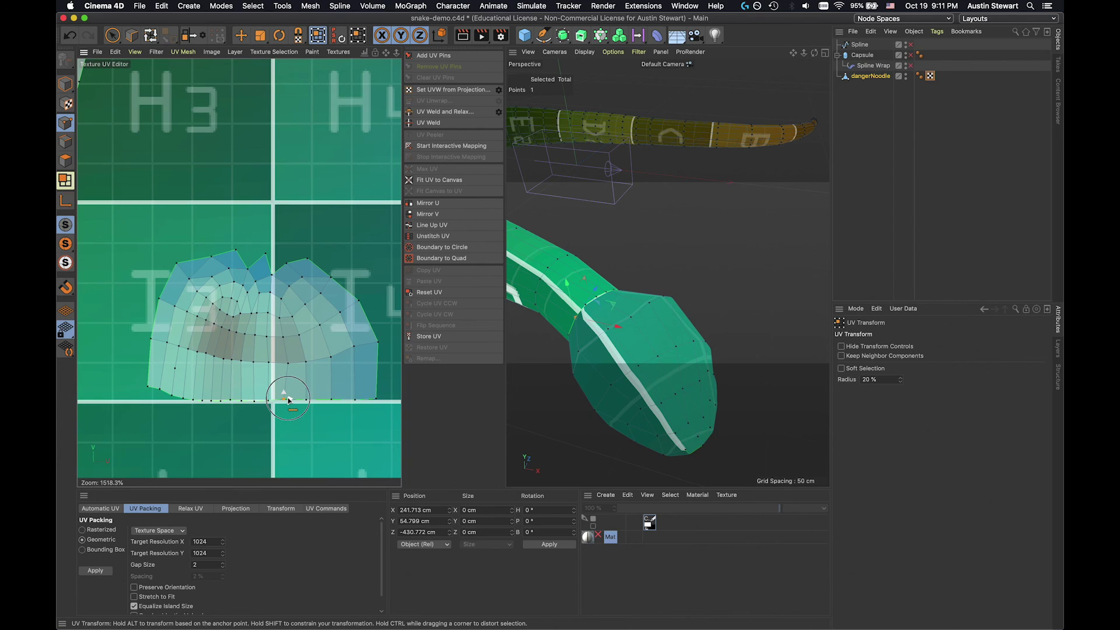
left_click_drag(288, 398, 277, 396)
left_click(307, 401)
left_click_drag(314, 402, 309, 401)
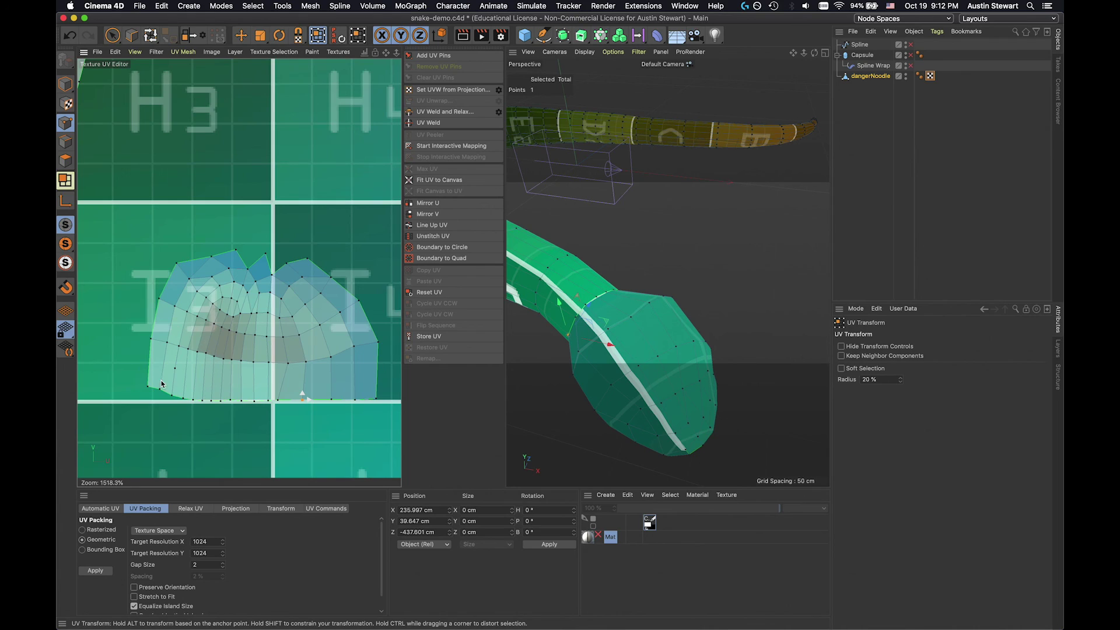
Try the Magnet tool on the head island, undo it, then select all UV points and deform the island's inner row slightly
left_click(306, 362)
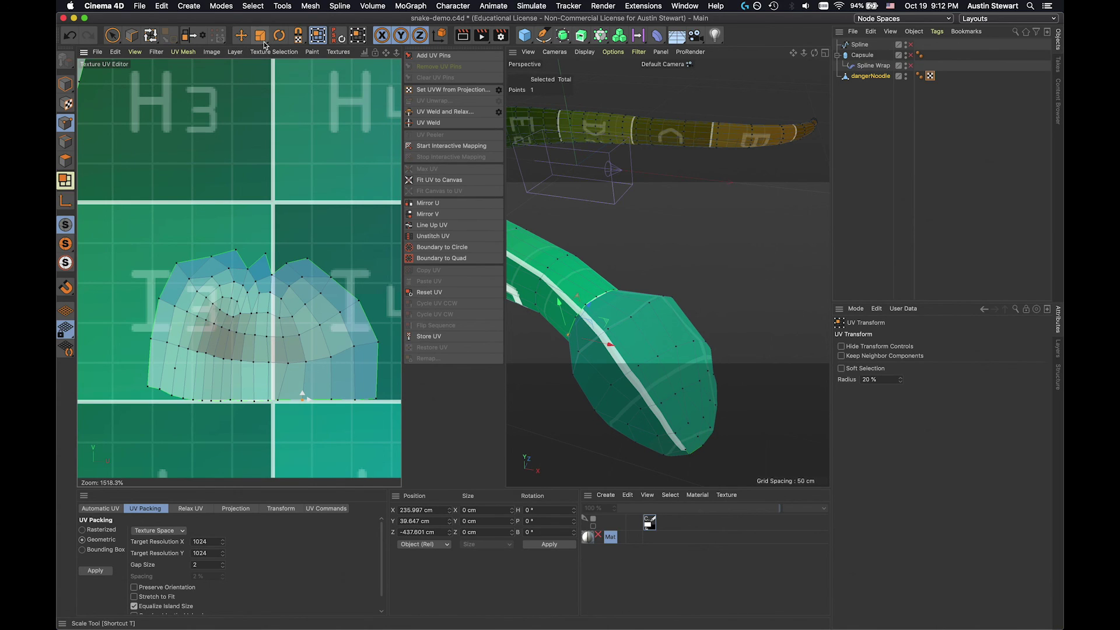
left_click(298, 38)
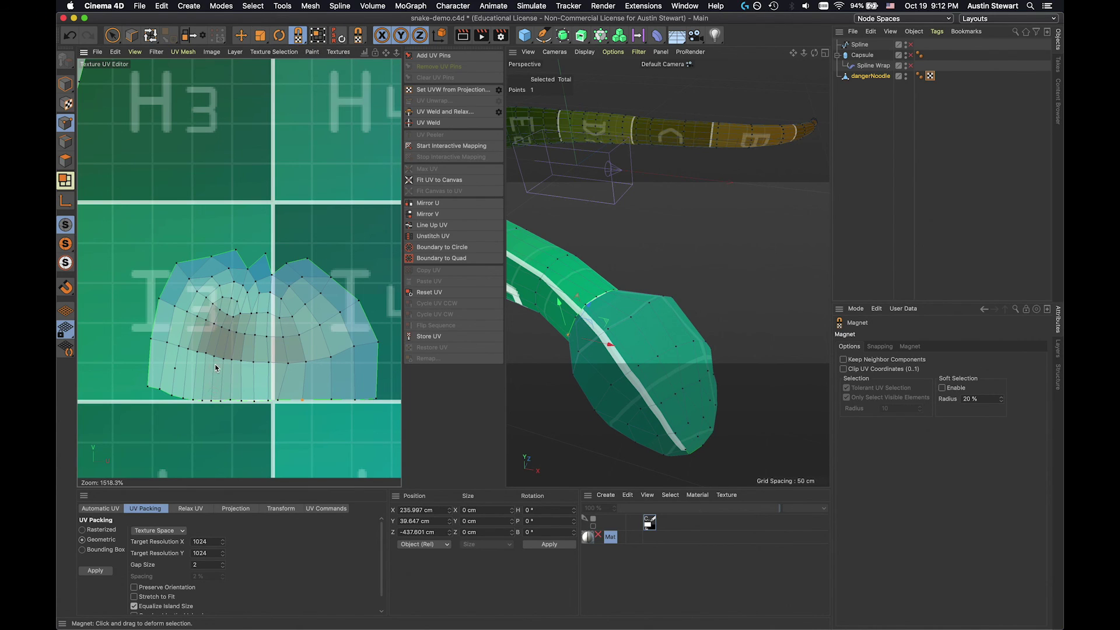
left_click_drag(214, 363, 214, 366)
key("super+z")
key("super+a")
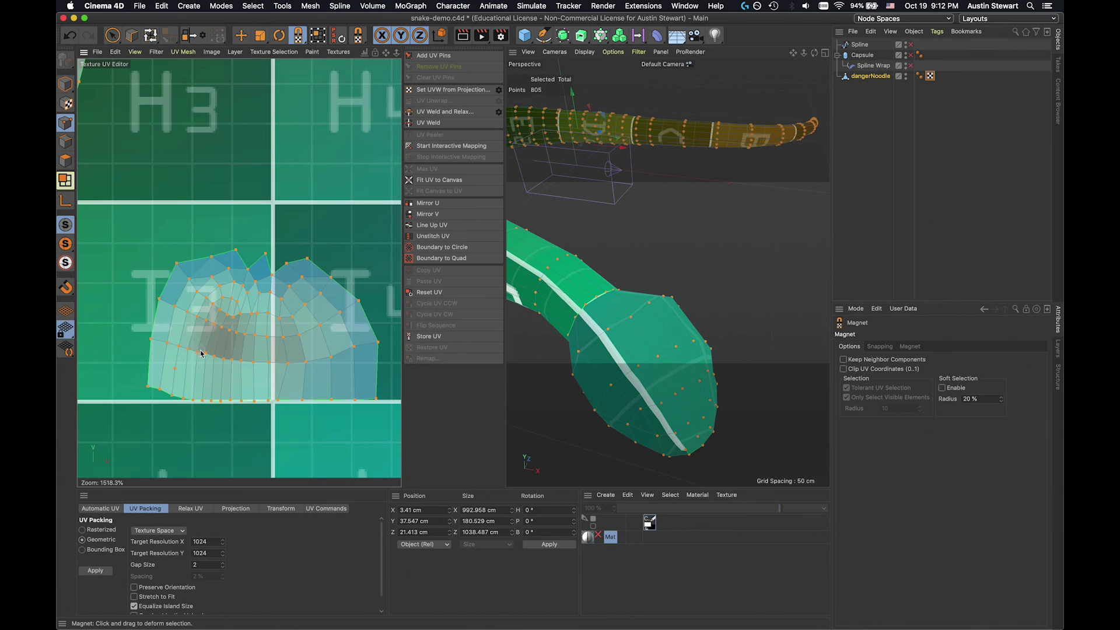
left_click_drag(203, 353, 204, 351)
Select the left half of the head island's lower inner point row with Live Selection and pull it down with the Magnet
left_click(113, 35)
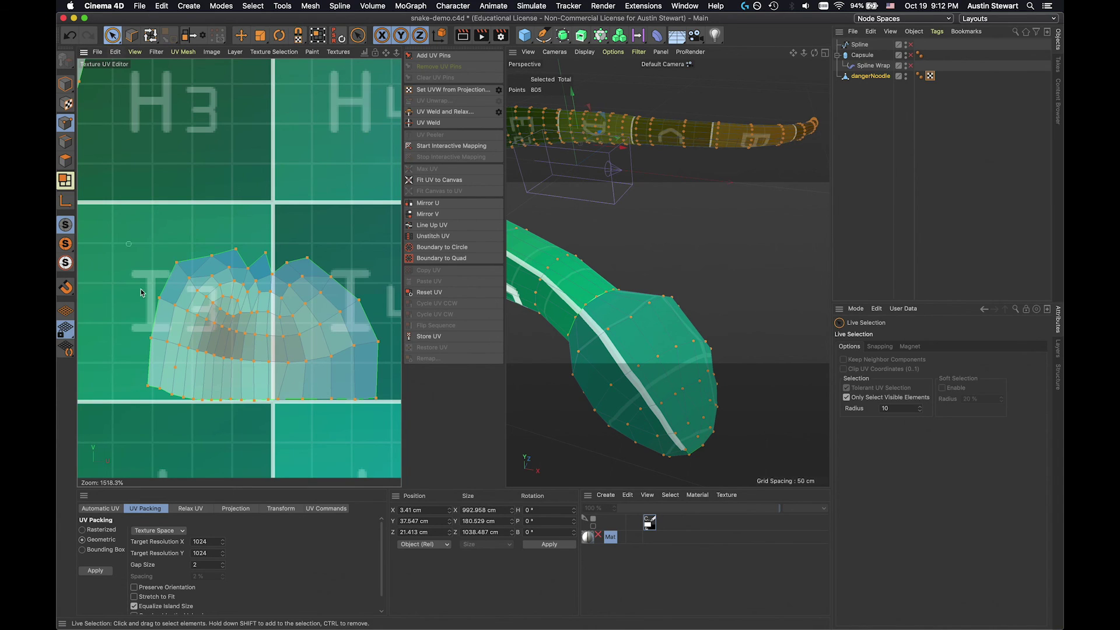
left_click(150, 339)
mouse_move(155, 341)
left_mouse_down()
mouse_move(245, 366)
mouse_move(222, 359)
left_mouse_up()
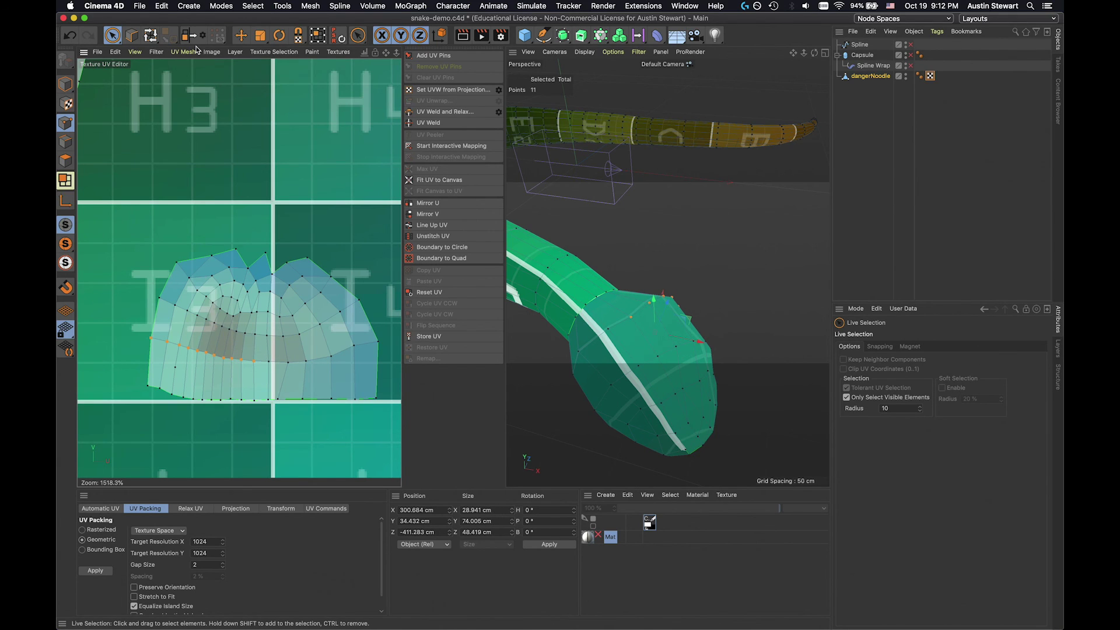
left_click(298, 35)
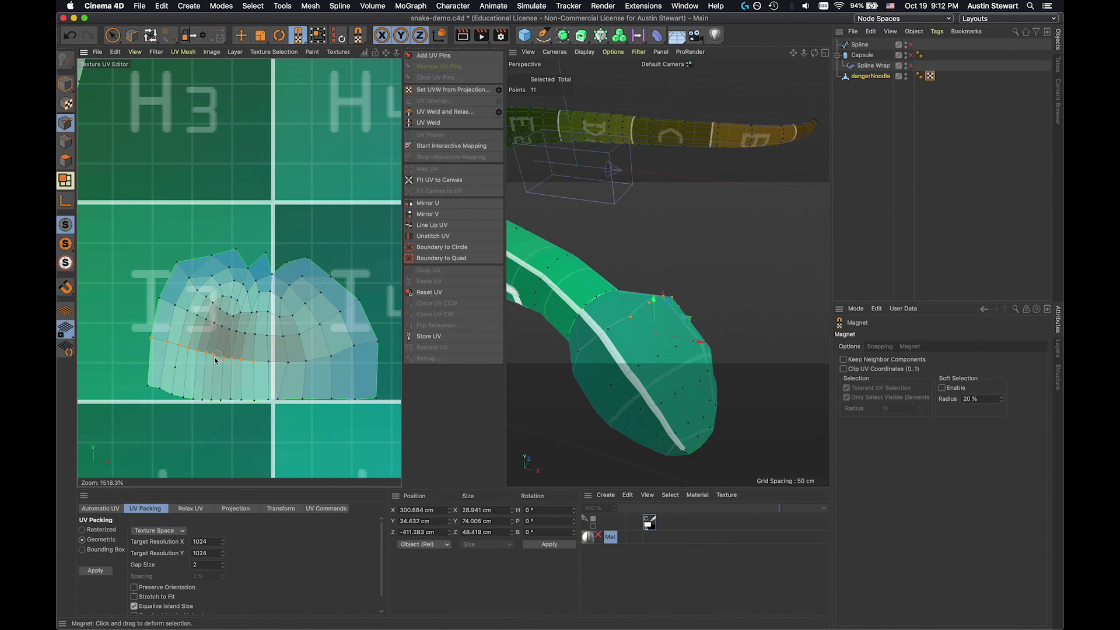
left_click_drag(215, 357, 216, 360)
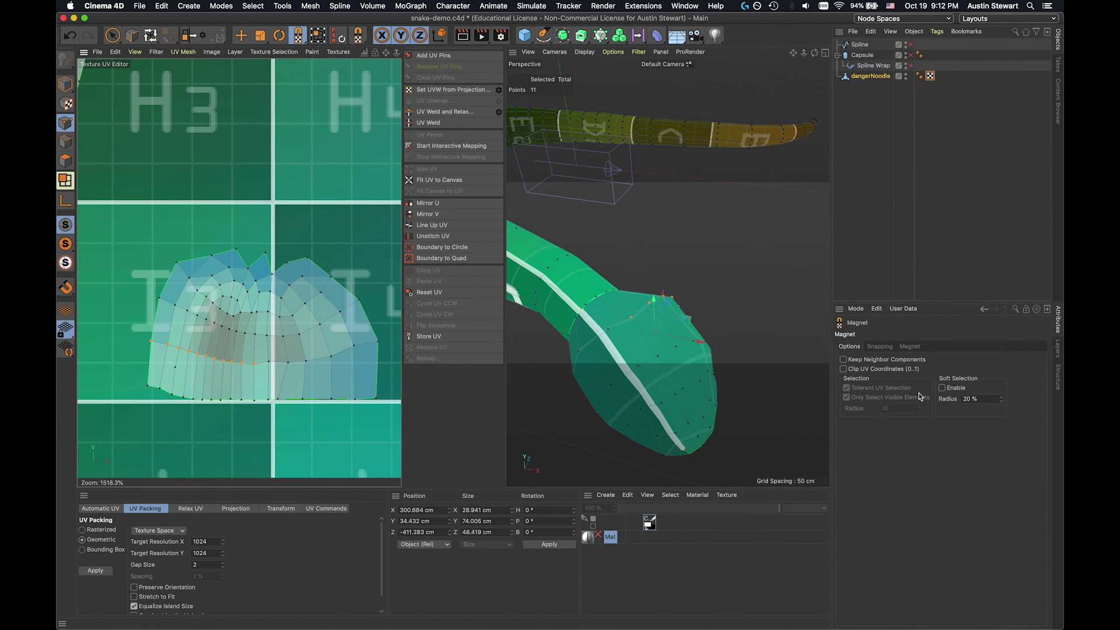
Set the Magnet radius to 80% and reshape the selected inner point row of the head island
left_click(911, 346)
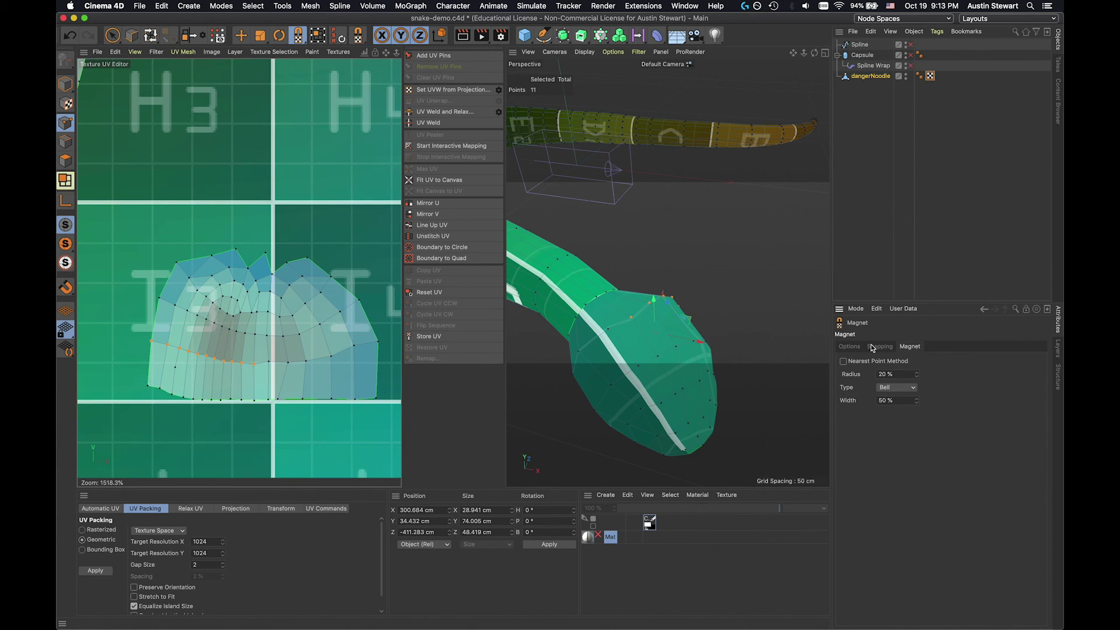
left_click(896, 374)
type("80")
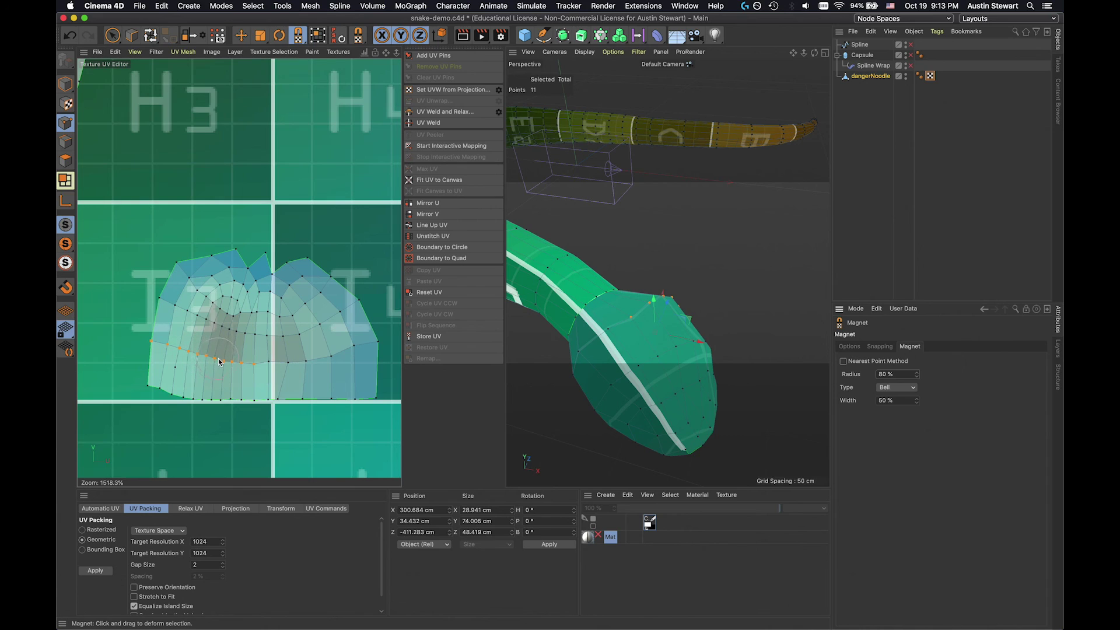
left_click_drag(218, 362, 220, 358)
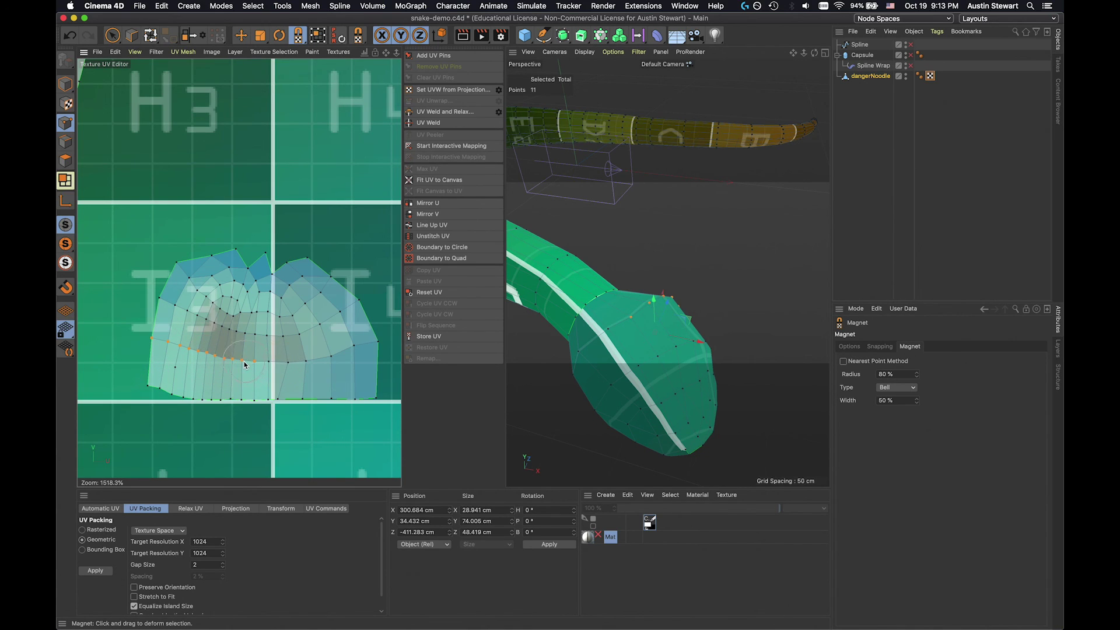
mouse_move(245, 365)
left_mouse_down()
mouse_move(234, 366)
mouse_move(253, 366)
left_mouse_up()
Select single points inside the head island with Live Selection and locate them on the snake's head in 3D
key("9")
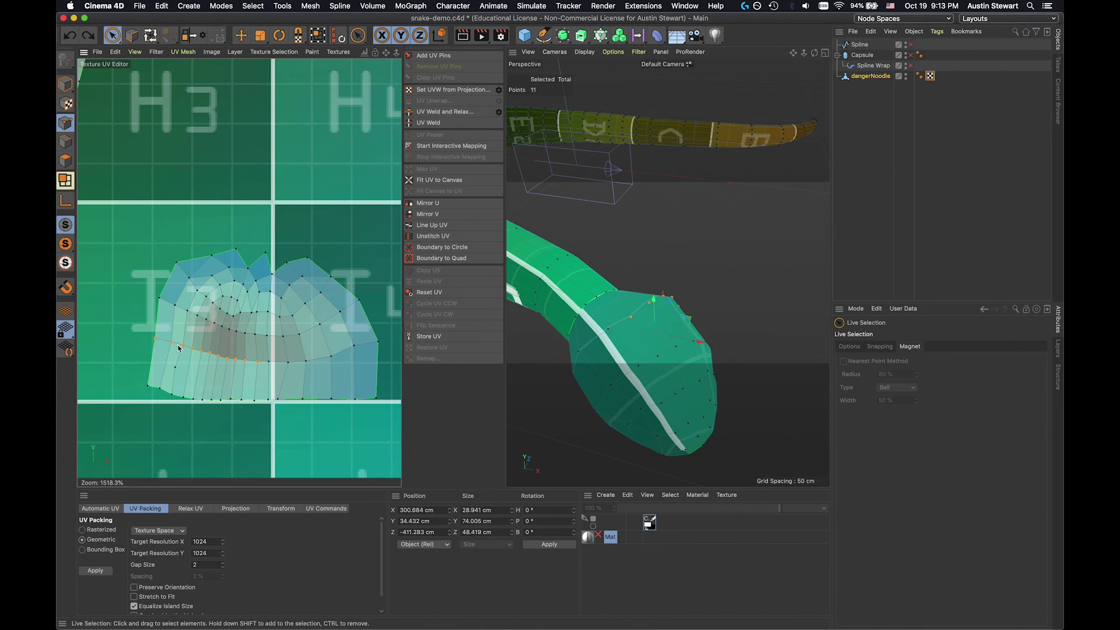
left_click(228, 356)
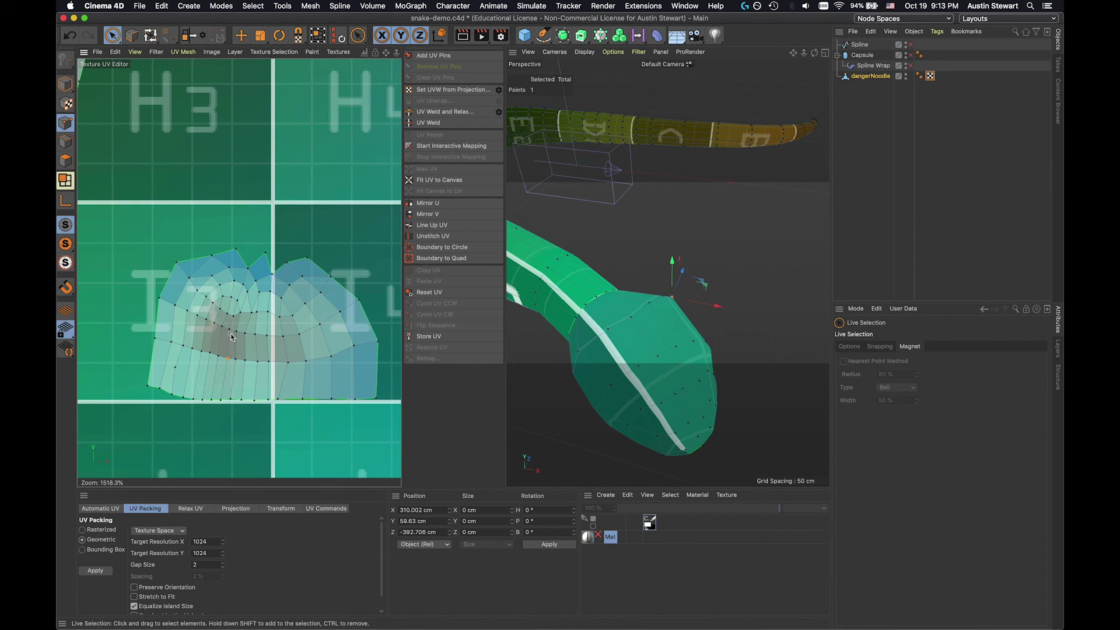
left_click(229, 330)
left_click(222, 326)
scroll(665, 397, "down", 5)
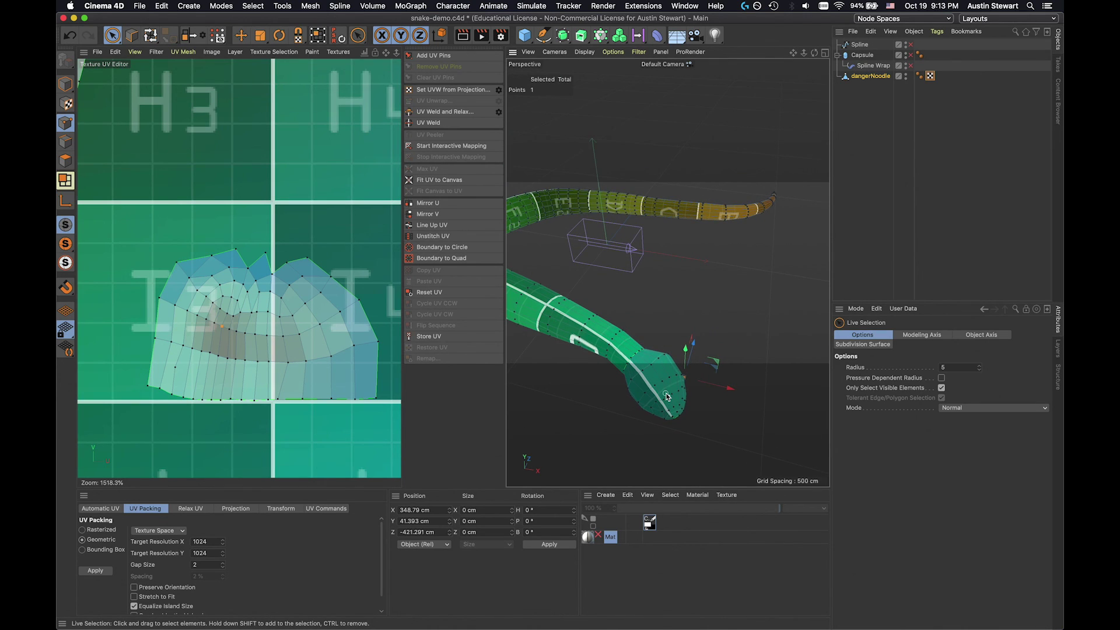
Examine how the texture sits on the snake's head and neck in the 3D view from several angles
left_click_drag(667, 397, 558, 313, "alt")
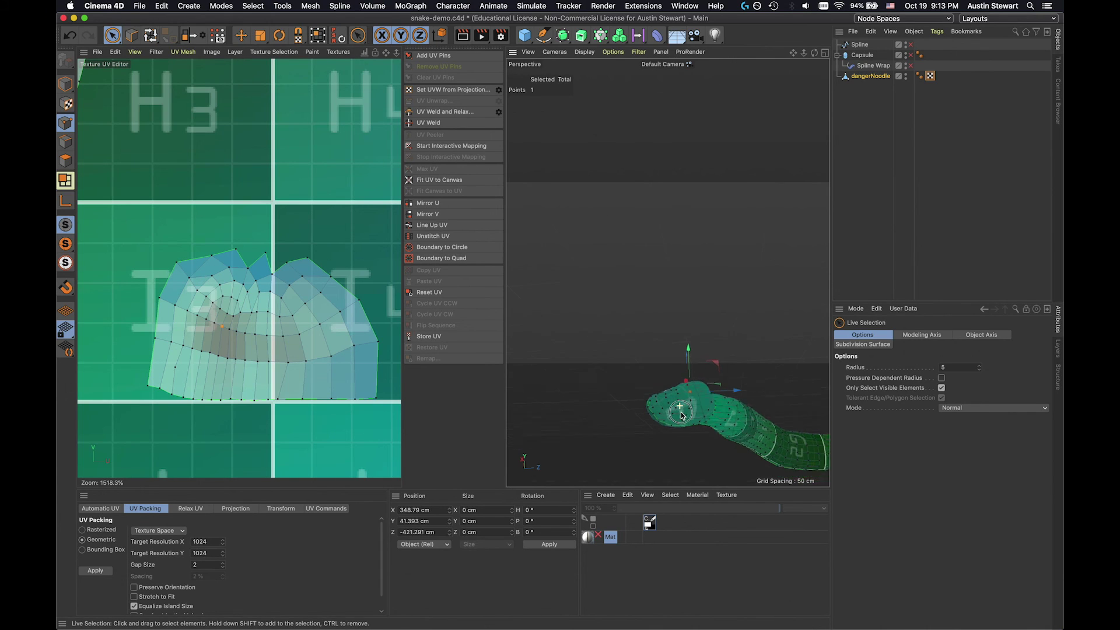
left_click_drag(680, 411, 690, 439, "alt")
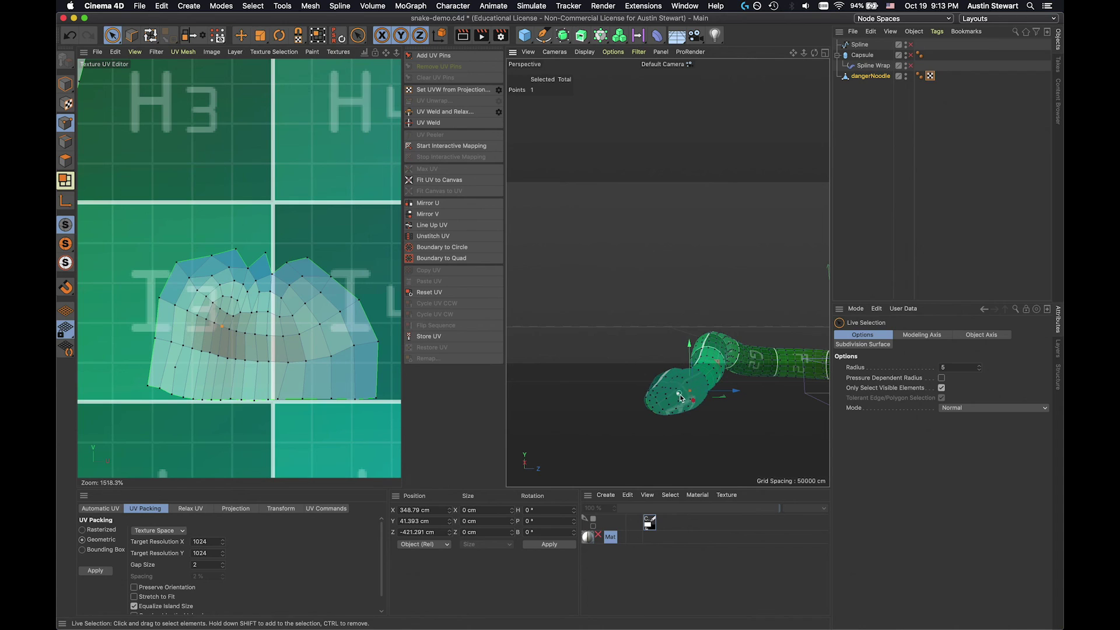
scroll(667, 411, "up", 3)
scroll(667, 412, "down", 3)
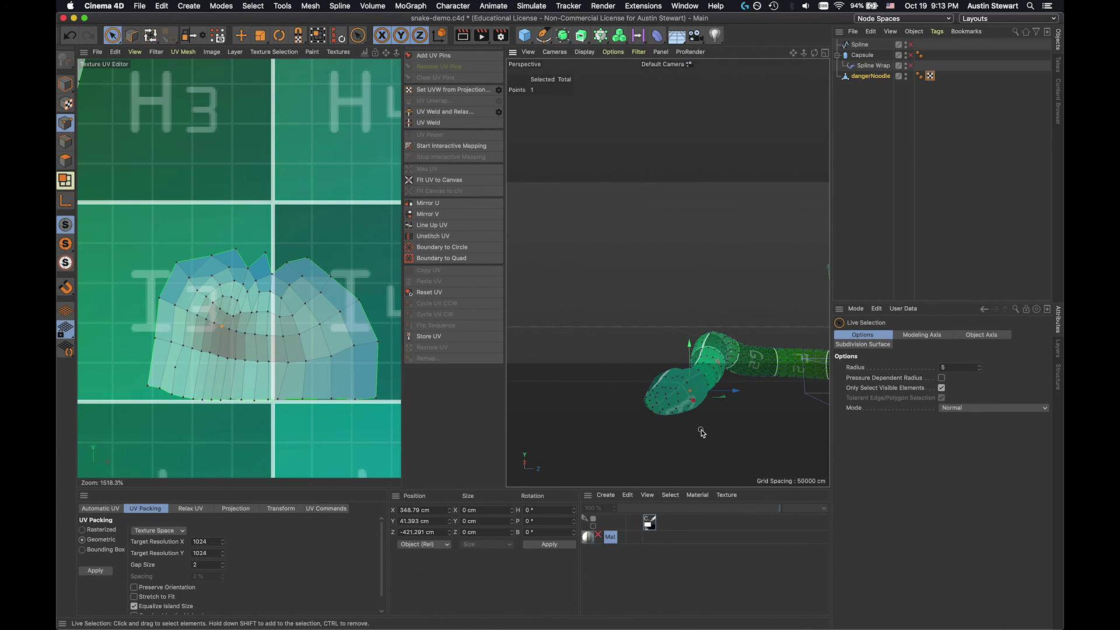
left_click(695, 401)
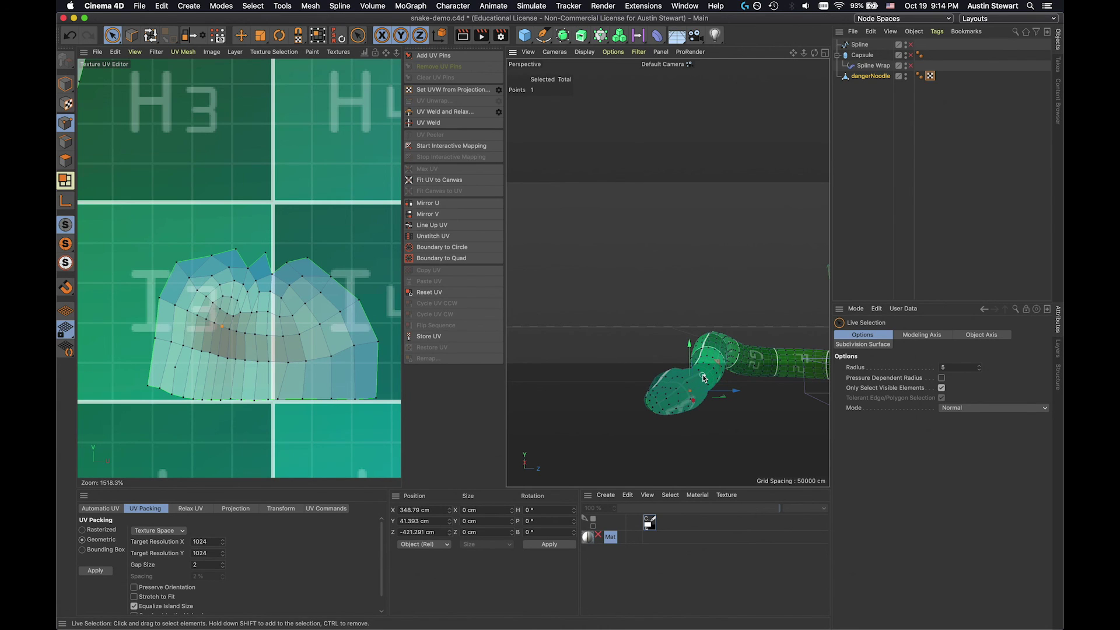
scroll(715, 376, "up", 5)
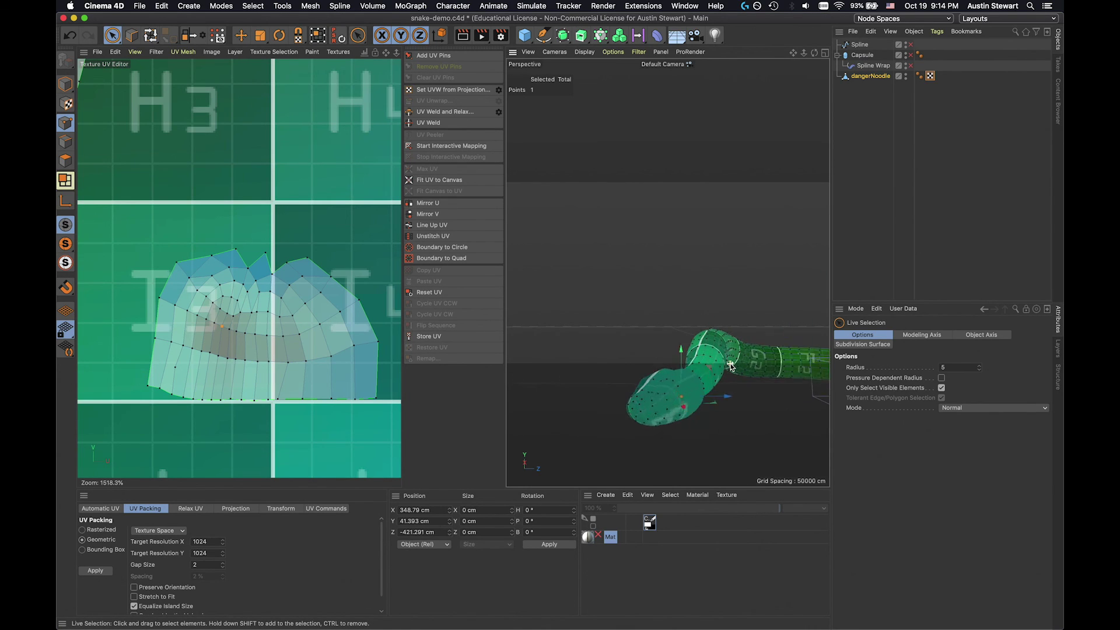
left_click_drag(725, 387, 798, 420, "alt")
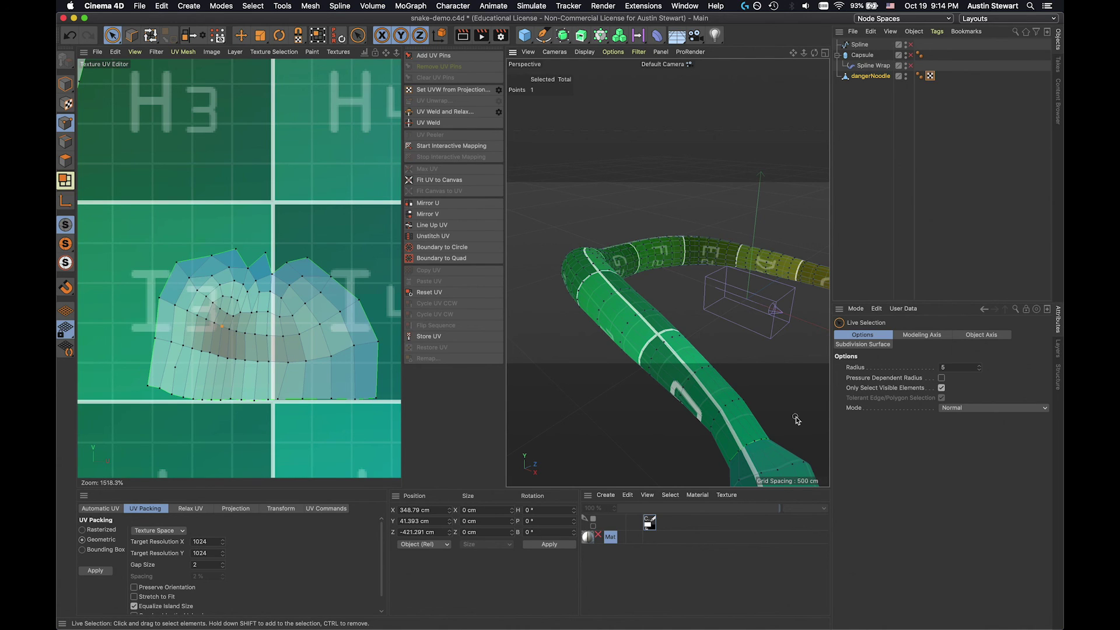
Save the scene as snake-demo.c4d in the Tutorial 10 UV Unwrapping folder, replacing the existing file
key("super+shift+s")
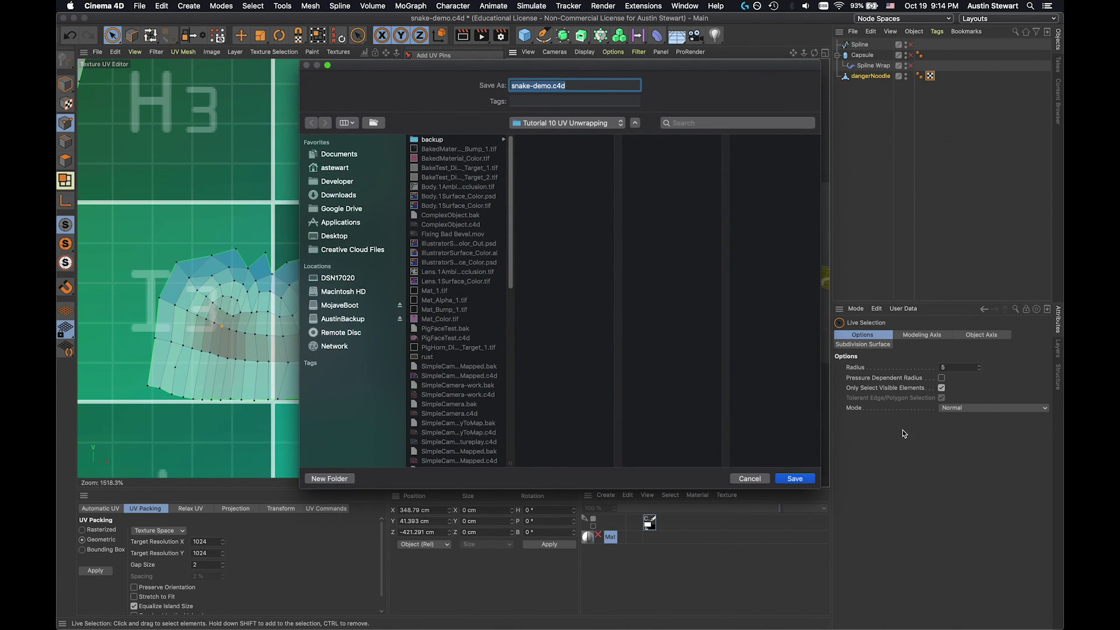
left_click(791, 481)
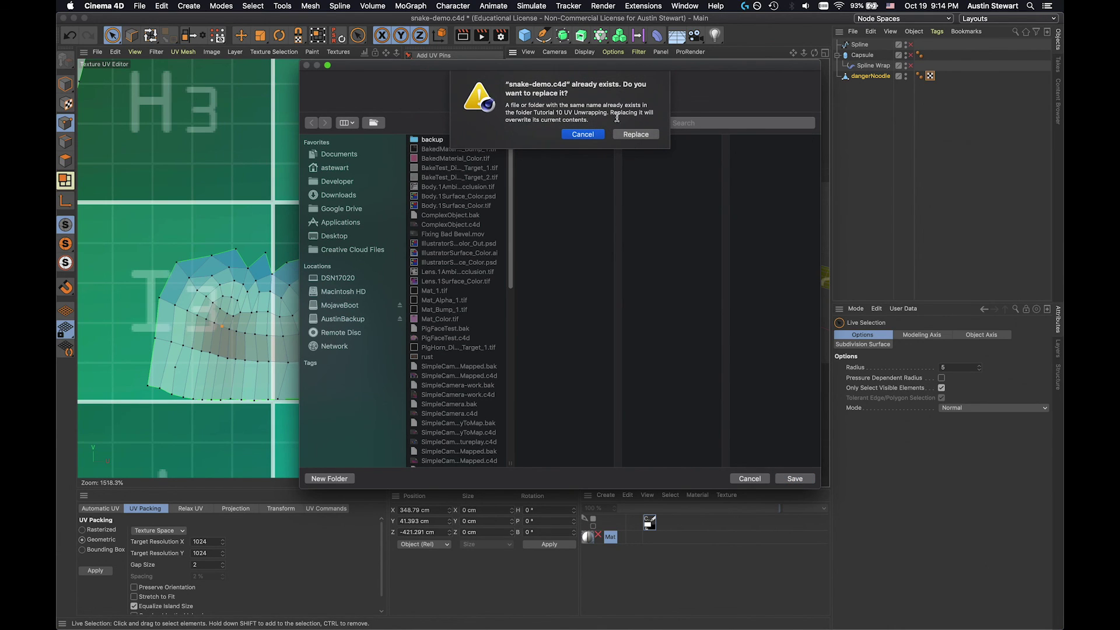
left_click(635, 135)
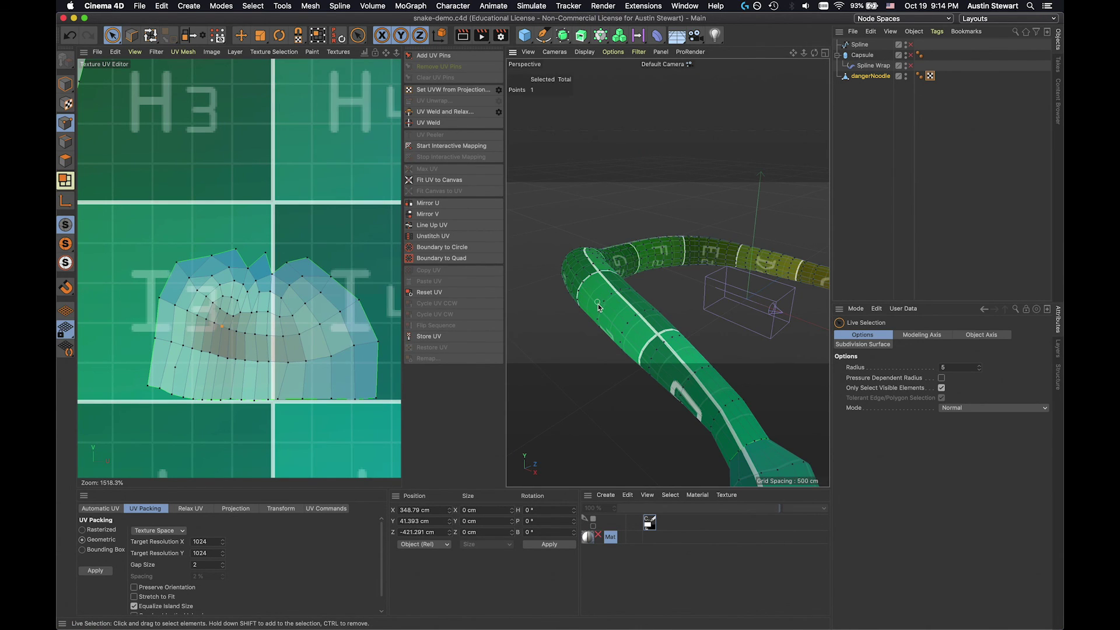
scroll(654, 383, "up", 3)
scroll(654, 383, "down", 8)
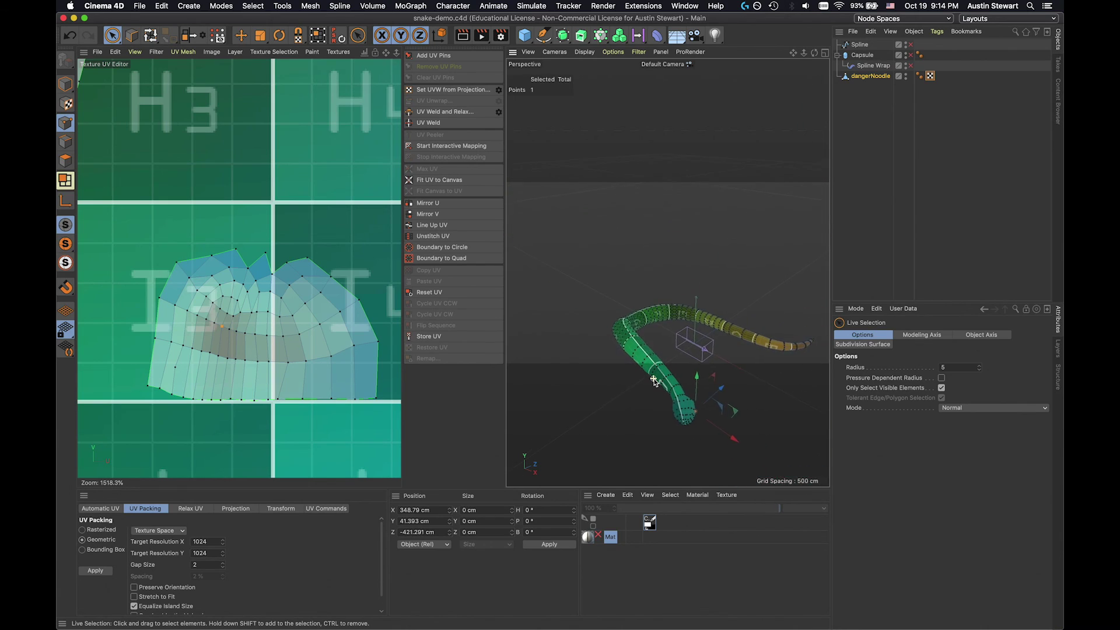